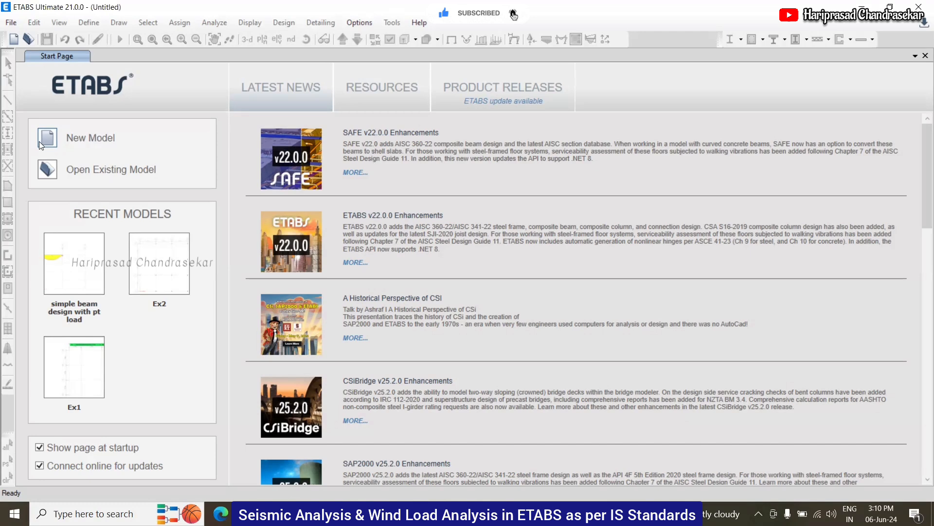
# - Start a new model with built-in settings, Metric SI display units and India as the region for default materials
pyautogui.click(49, 138)
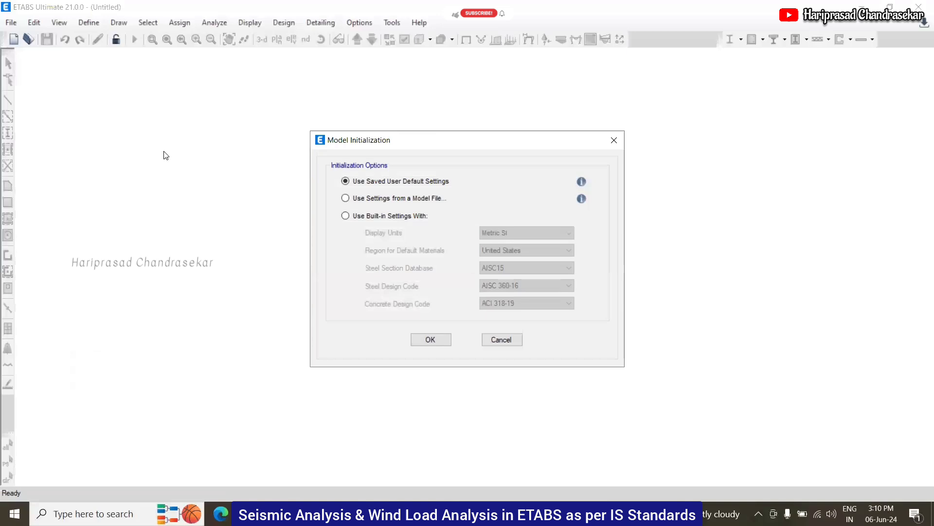
pyautogui.click(358, 215)
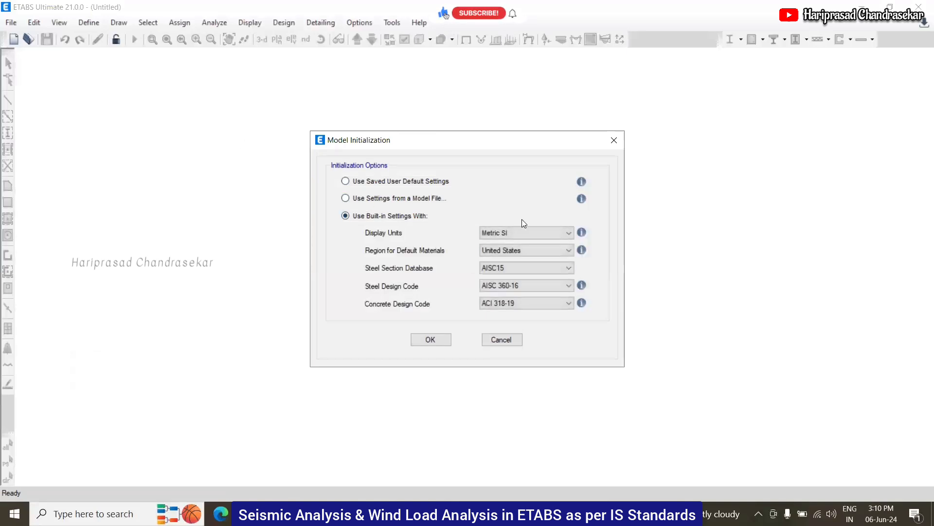
pyautogui.click(525, 234)
pyautogui.click(525, 234)
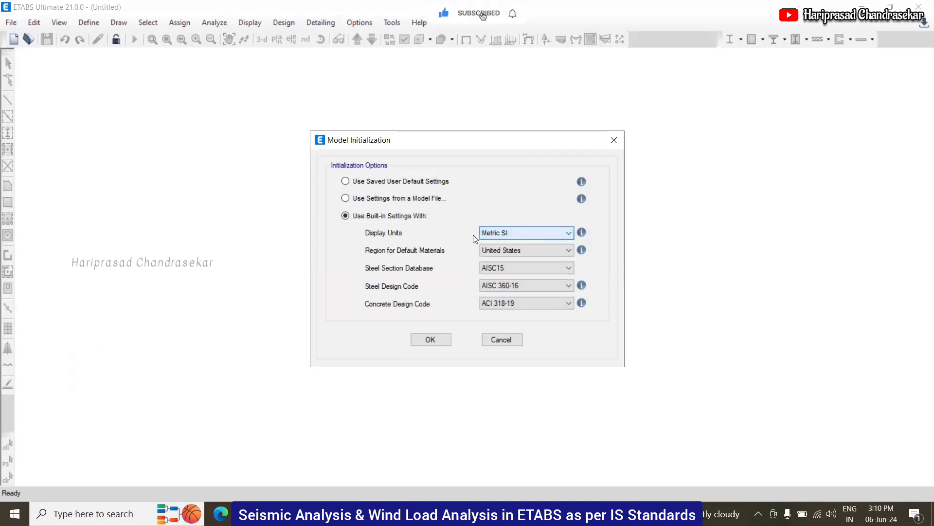
pyautogui.click(520, 253)
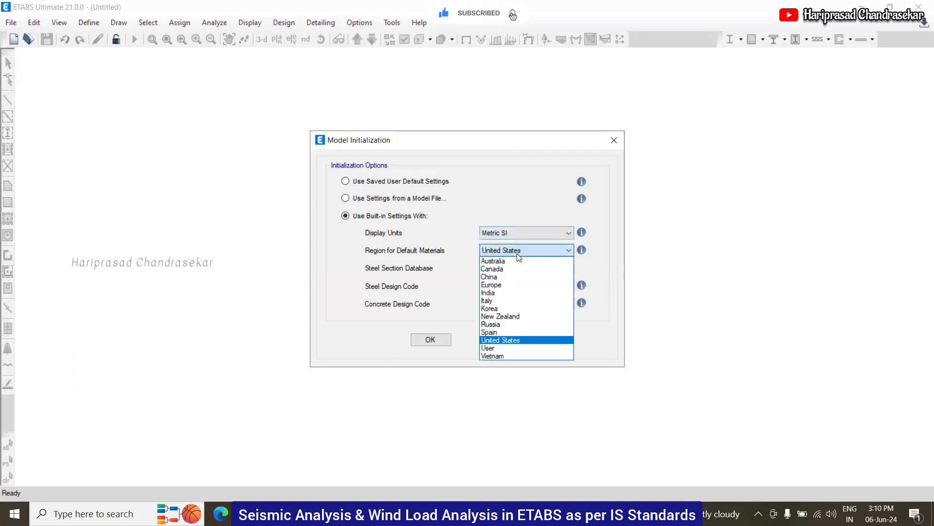
pyautogui.click(500, 291)
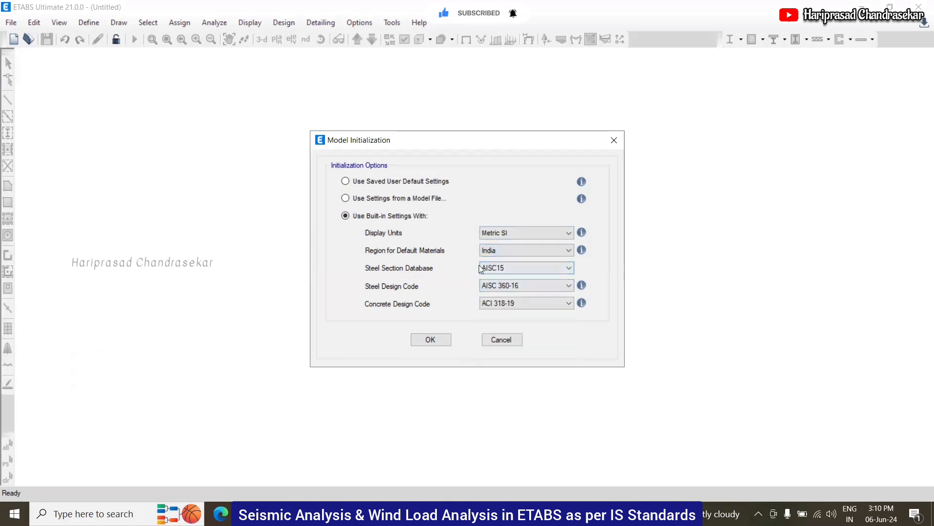
# - Set the steel section database to Indian
pyautogui.click(491, 267)
pyautogui.click(491, 265)
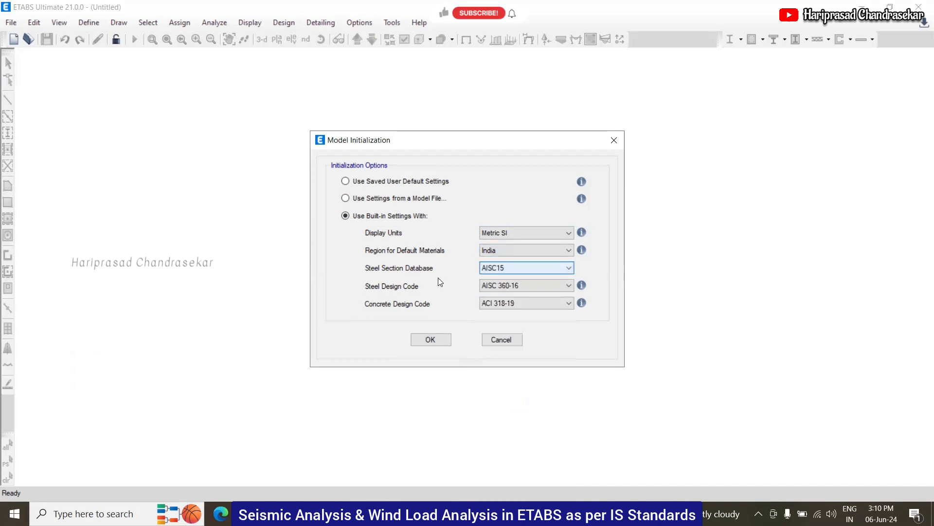
pyautogui.click(514, 302)
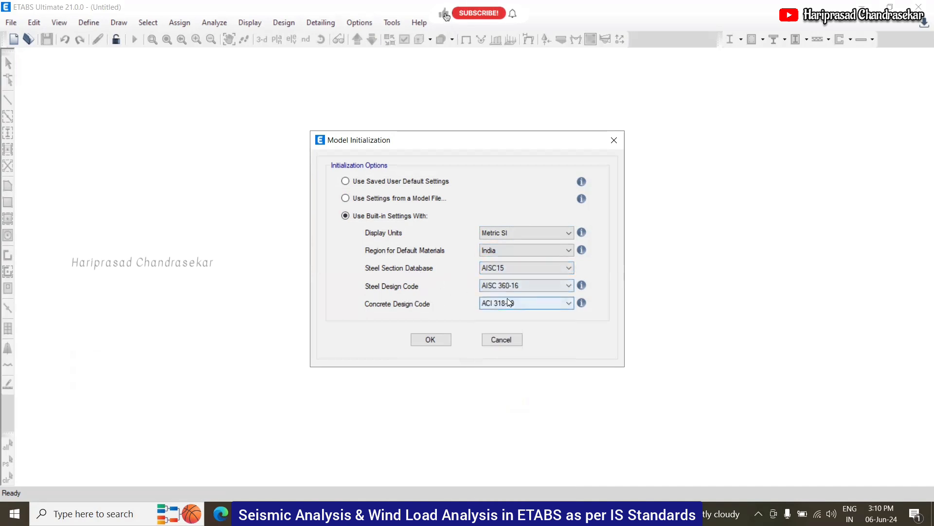
pyautogui.click(534, 268)
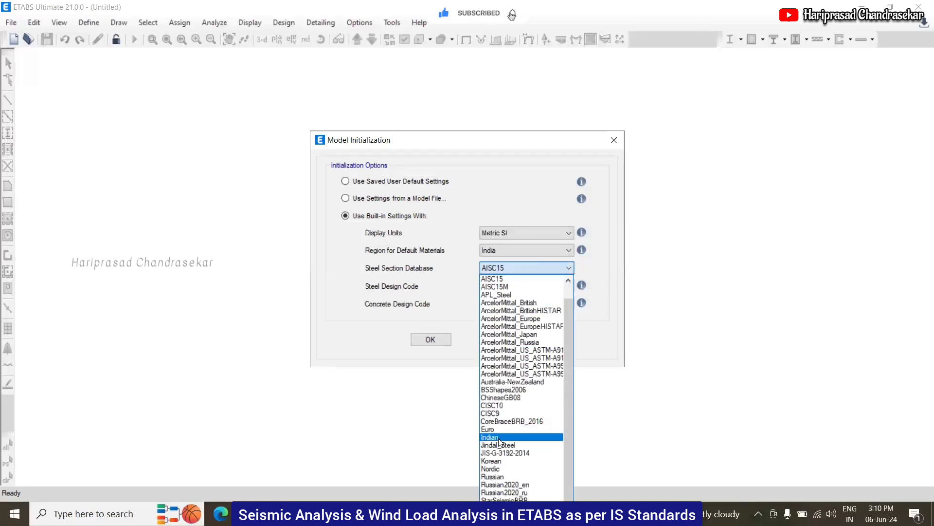
pyautogui.click(492, 436)
# - Set the steel design code to IS 800:2007 and the concrete design code to IS 456:2000, and accept the initialization settings
pyautogui.click(504, 286)
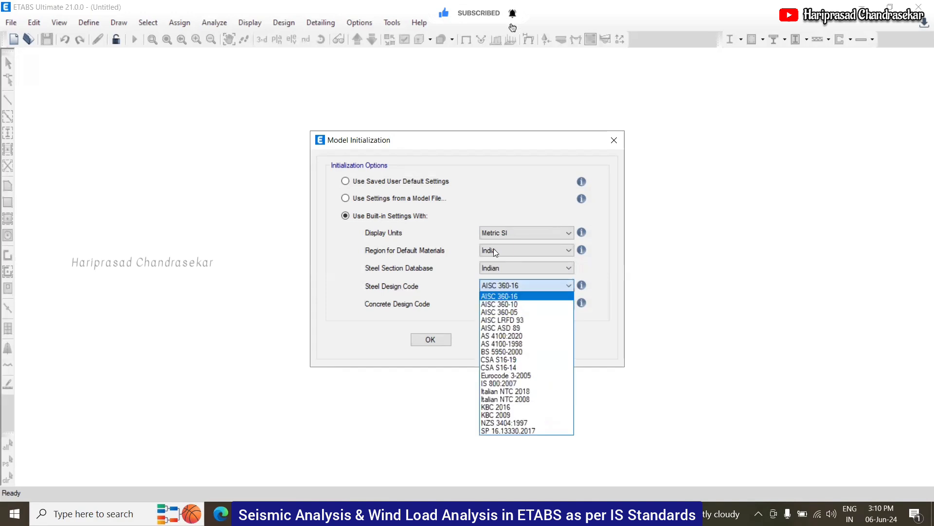
pyautogui.click(496, 385)
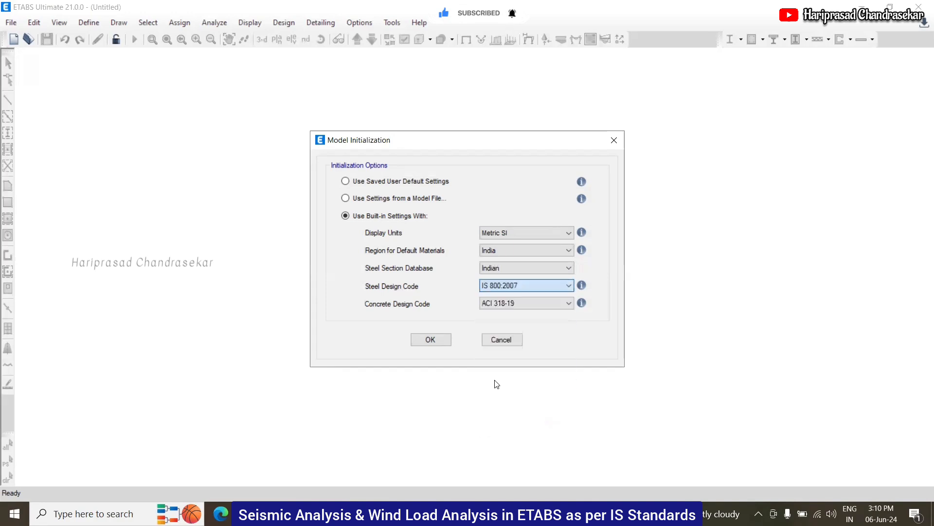
pyautogui.click(499, 302)
pyautogui.click(497, 399)
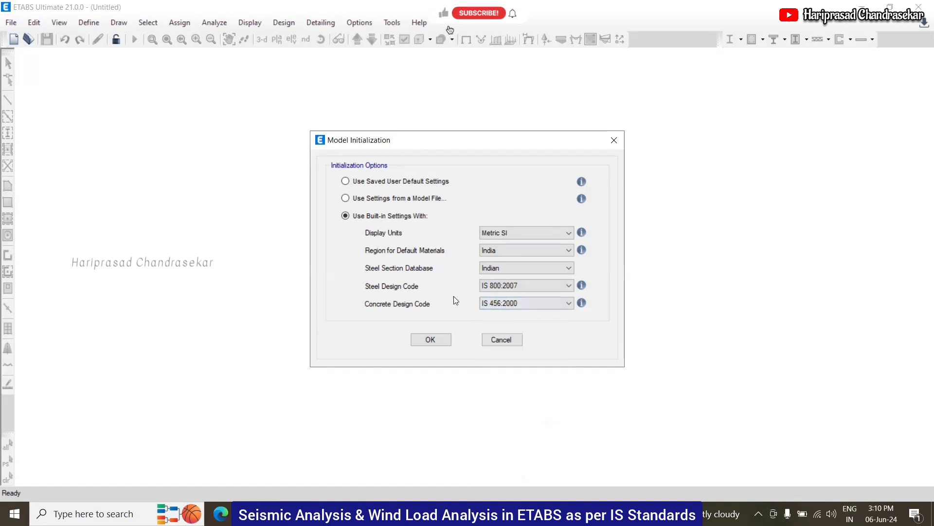
pyautogui.click(438, 340)
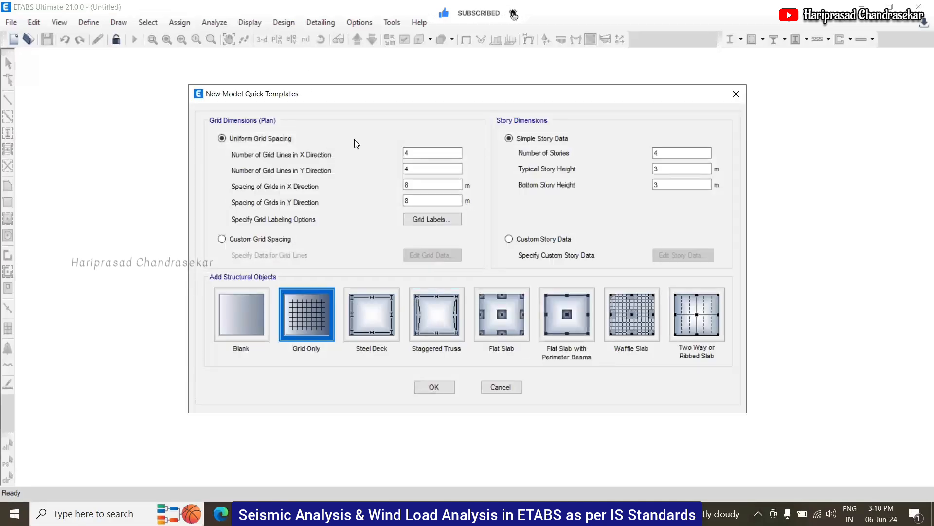
# - Set the uniform grid spacing to 4 m in both the X and Y directions
pyautogui.press('Tab')
pyautogui.press('Tab')
pyautogui.press('Tab')
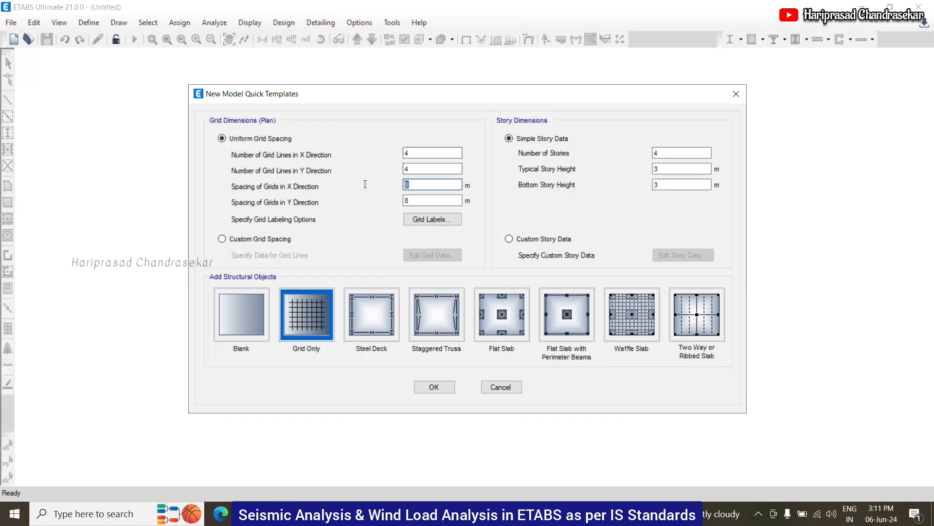
pyautogui.write('4')
pyautogui.moveTo(424, 199); pyautogui.dragTo(359, 200)
pyautogui.write('4')
# - Set the number of grid lines to 8 in the X direction and 5 in the Y direction
pyautogui.click(438, 183)
pyautogui.hotkey('shift', 'Tab')
pyautogui.hotkey('shift', 'Tab')
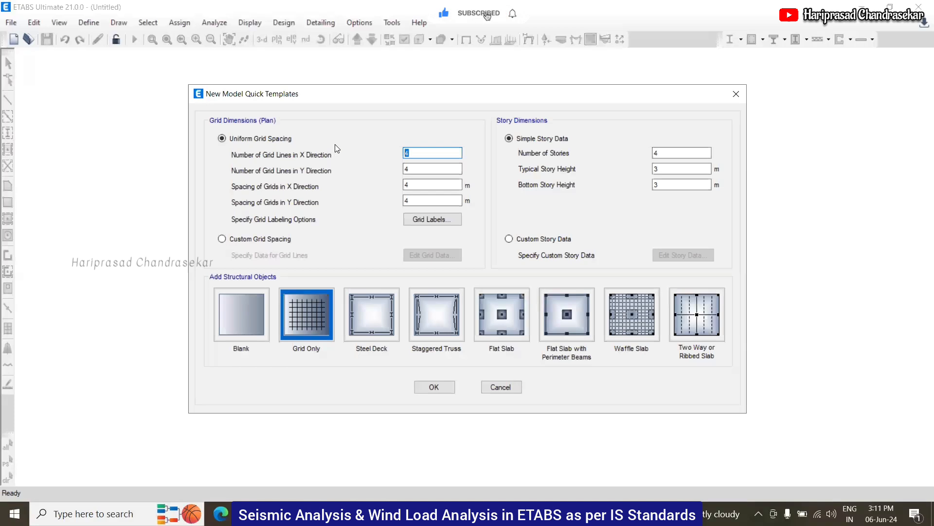
pyautogui.write('8')
pyautogui.press('Tab')
pyautogui.click(412, 182)
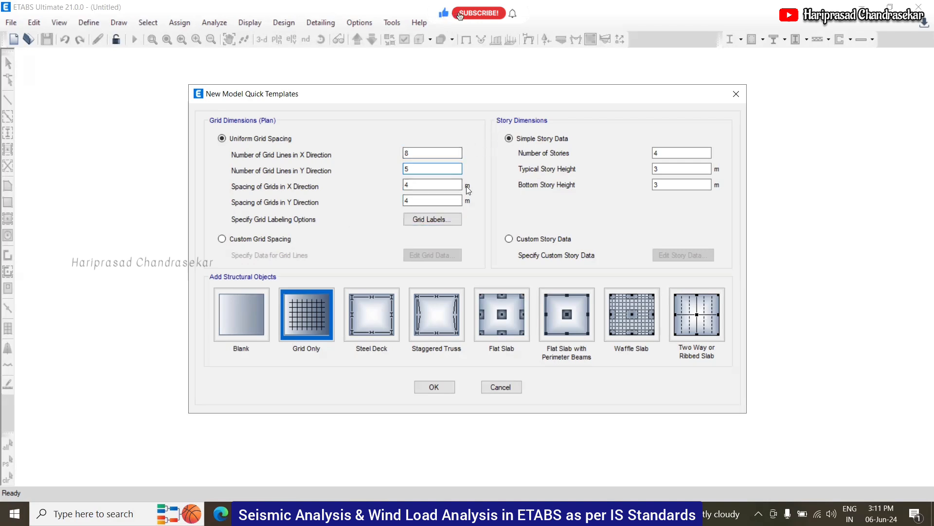
# - Set the number of stories to 11 and examine the custom story data, returning to simple story data
pyautogui.doubleClick(665, 154)
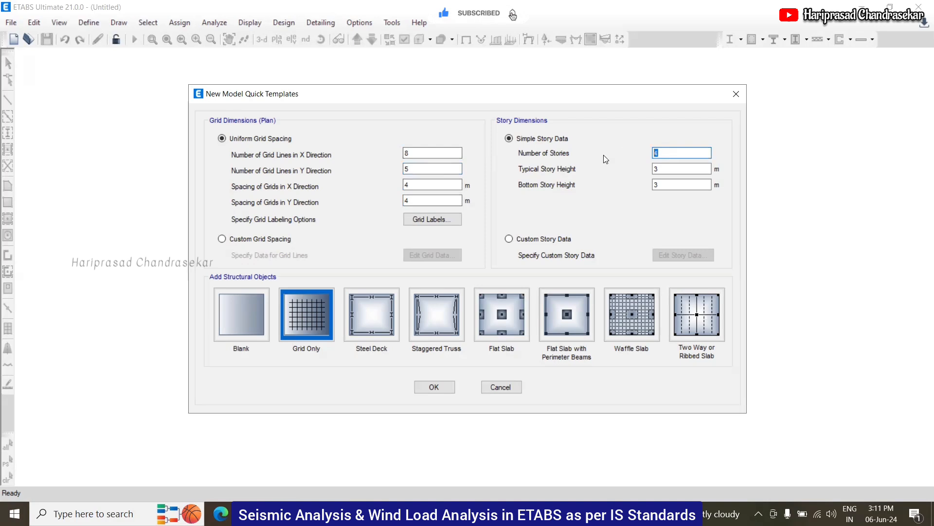
pyautogui.write('11')
pyautogui.click(537, 239)
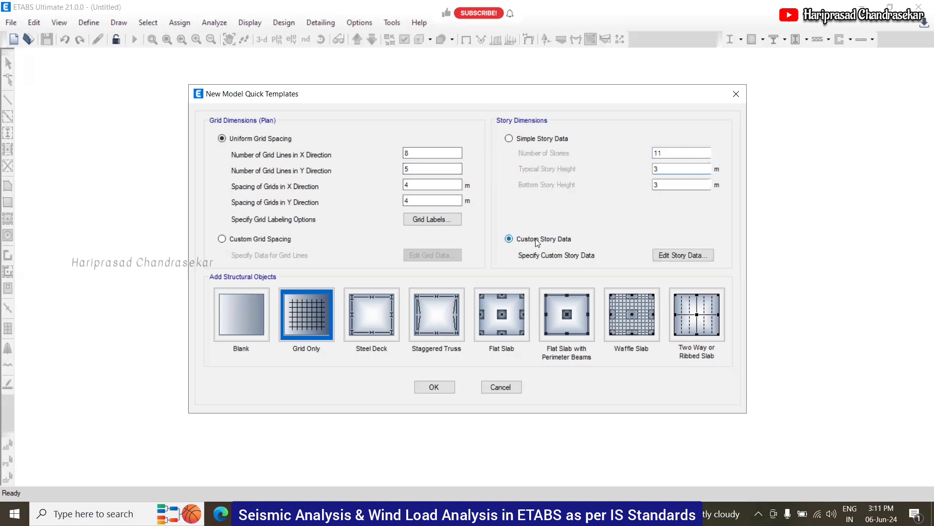
pyautogui.click(671, 256)
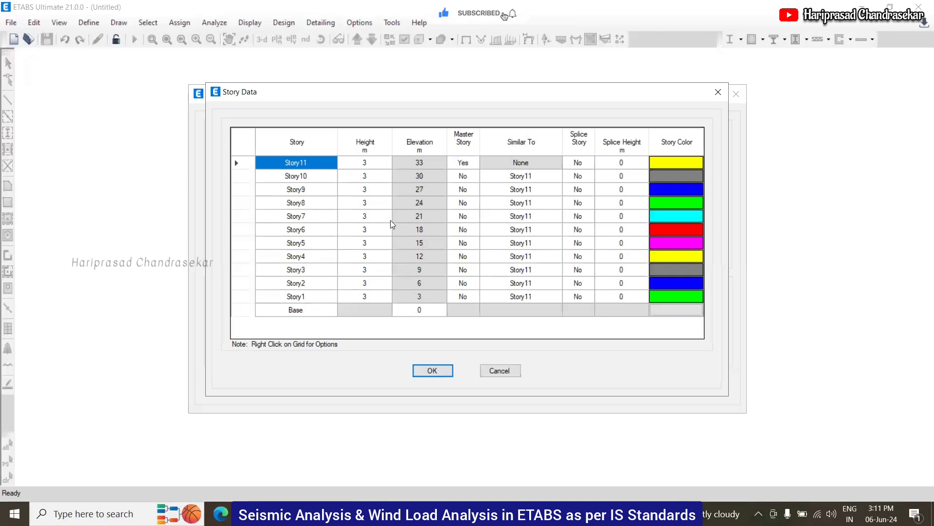
pyautogui.click(434, 372)
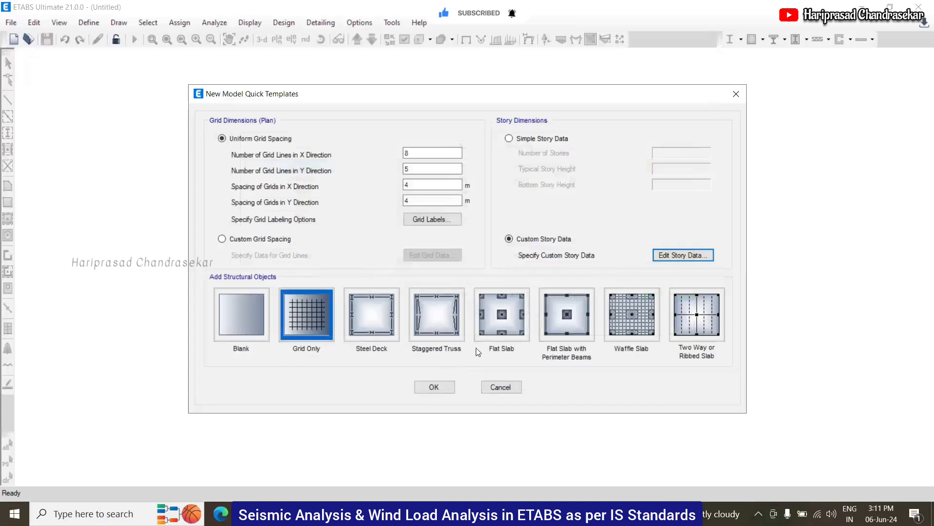
pyautogui.click(509, 138)
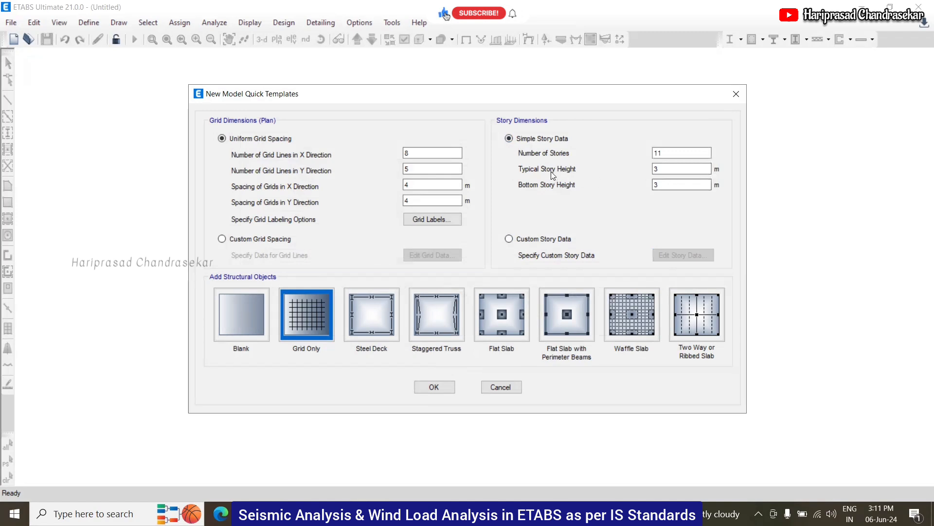
# - Set the bottom story height to 4 m and create the four-story grid-only model
pyautogui.press('Tab')
pyautogui.write('4')
pyautogui.hotkey('shift', 'Tab')
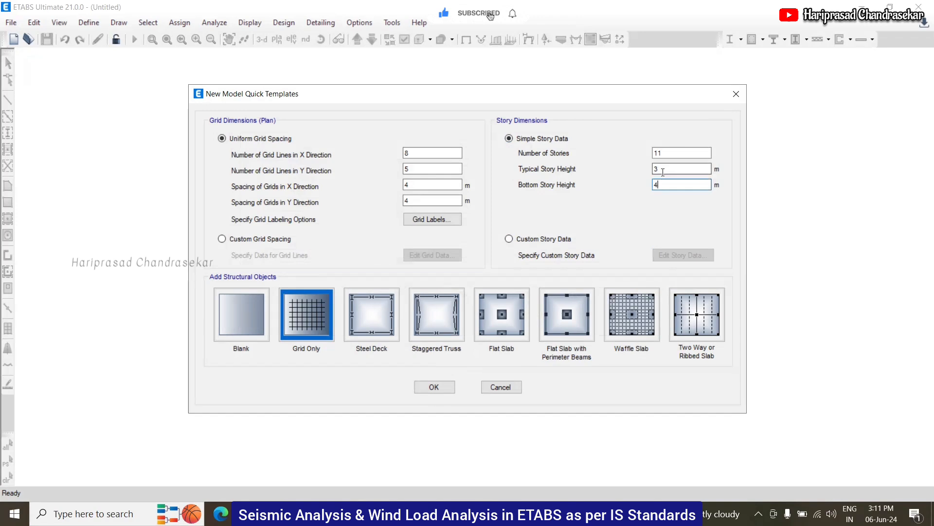
pyautogui.click(665, 183)
pyautogui.click(434, 388)
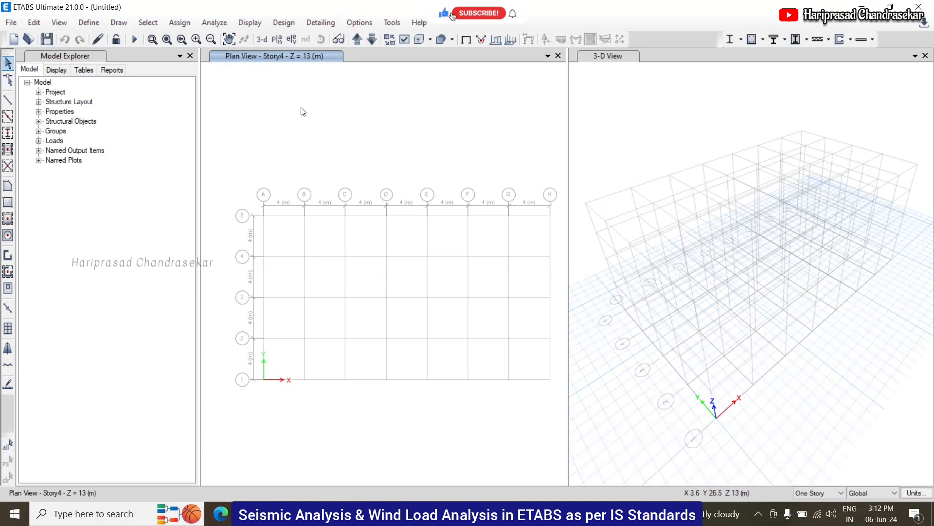
# - Review the list of defined materials, checking the M30 concrete and HYSD415 rebar entries
pyautogui.click(87, 21)
pyautogui.moveTo(117, 56)
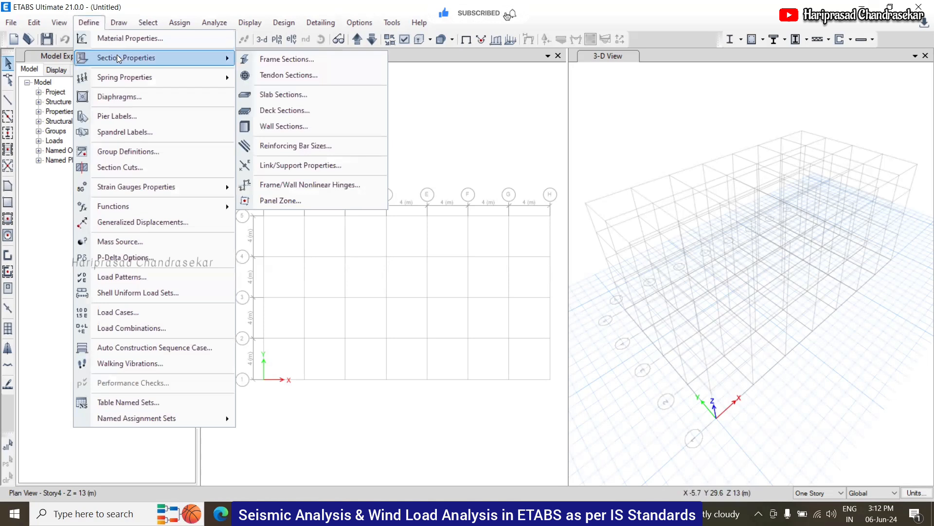
pyautogui.click(128, 38)
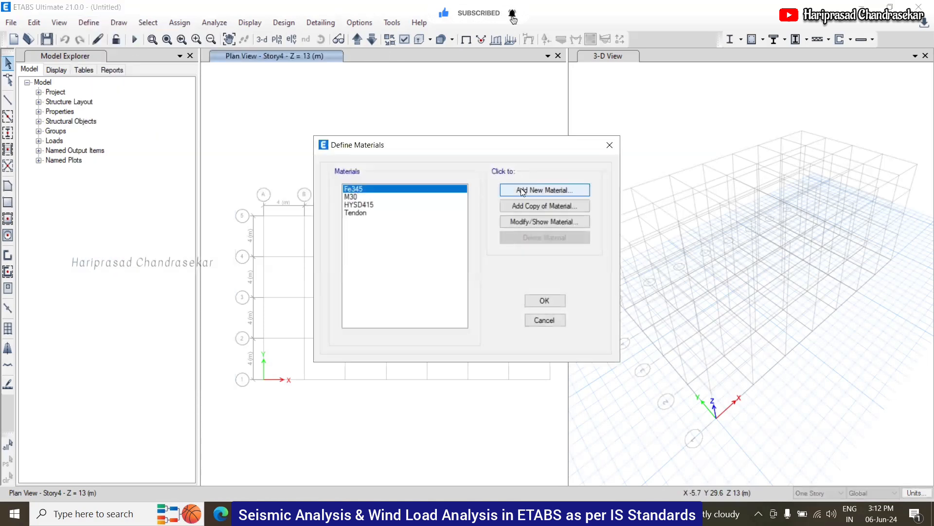
pyautogui.click(357, 197)
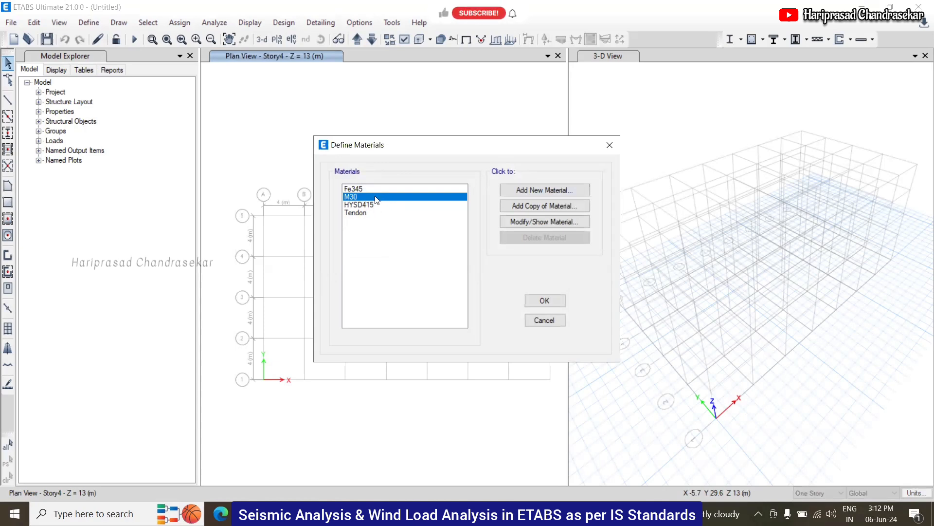
pyautogui.click(375, 205)
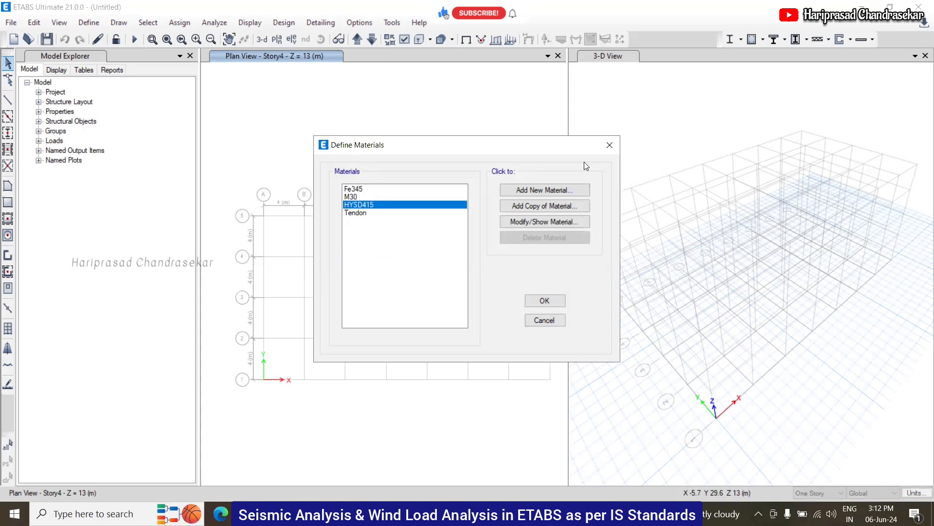
pyautogui.click(608, 147)
# - Add a new concrete rectangular frame section property named B 350 x 350
pyautogui.click(89, 23)
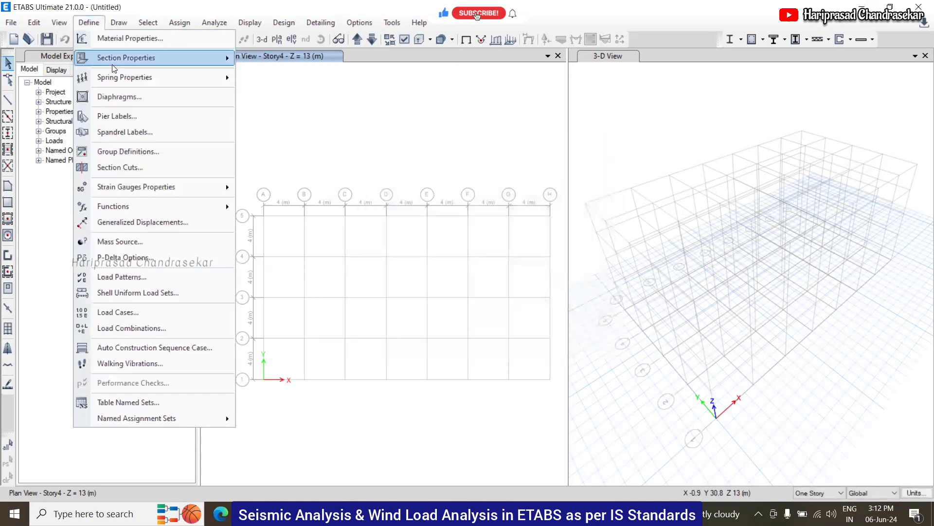
pyautogui.moveTo(123, 59)
pyautogui.click(264, 58)
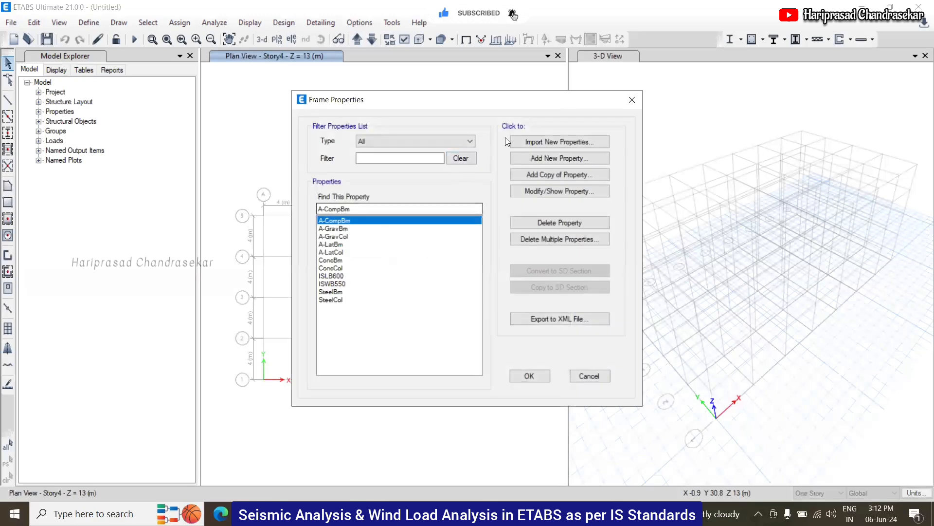
pyautogui.click(543, 157)
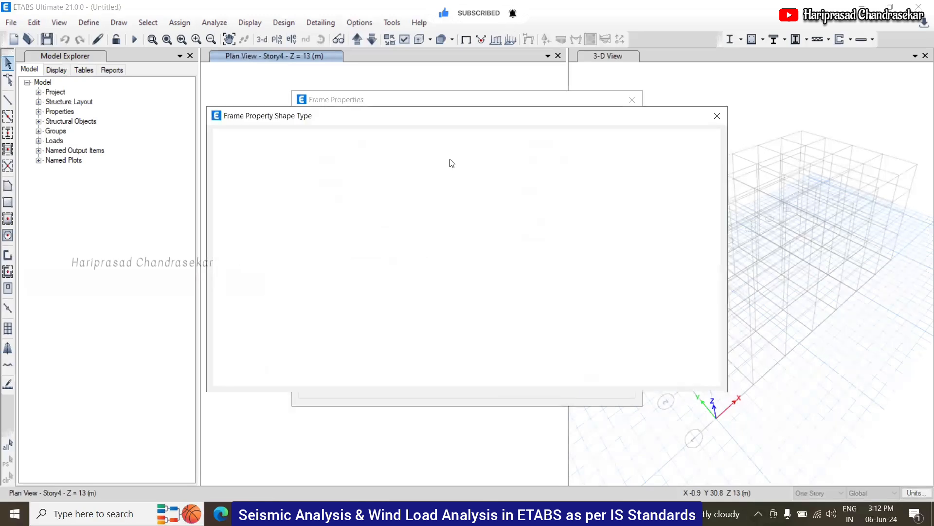
pyautogui.press('Escape')
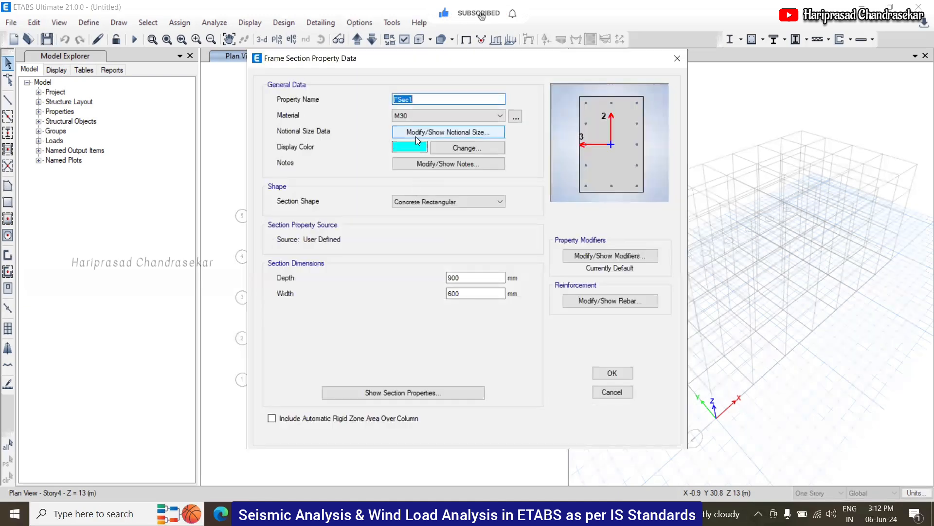
pyautogui.write('B 350')
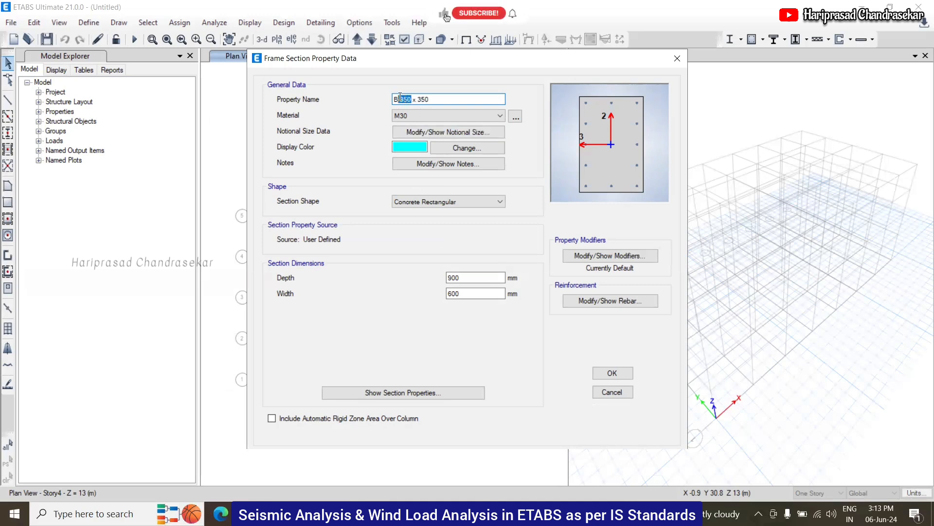
pyautogui.click(402, 97)
# - Set the beam section's depth and width to 350 mm each
pyautogui.doubleClick(461, 278)
pyautogui.write('350')
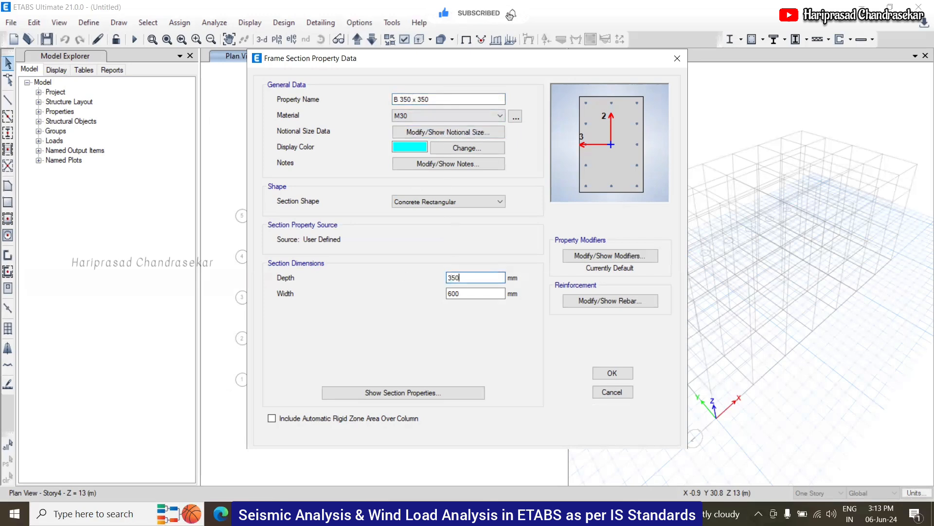
pyautogui.doubleClick(461, 289)
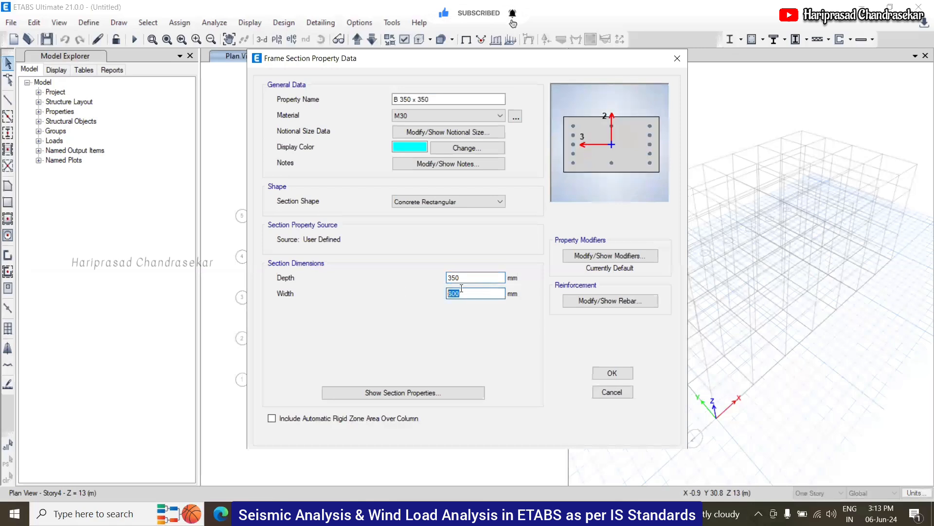
pyautogui.write('350')
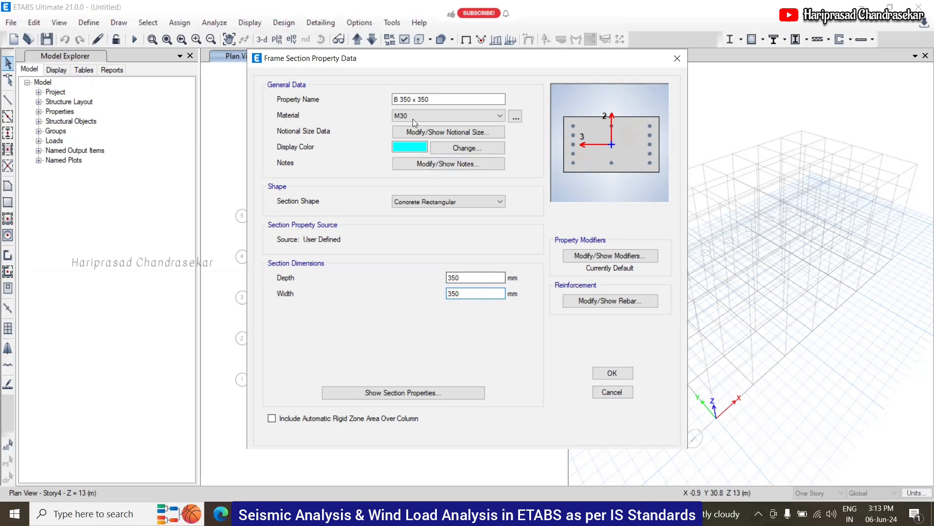
pyautogui.click(473, 276)
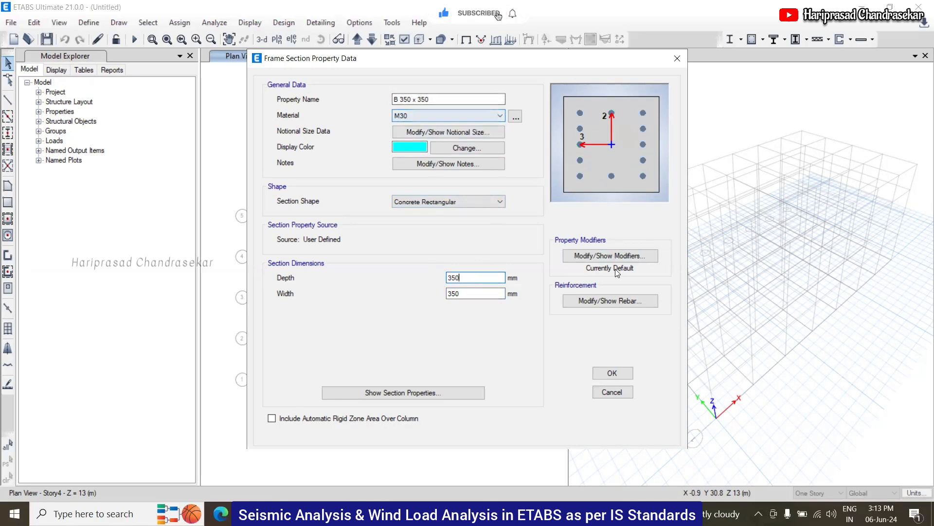
# - Define the beam section's reinforcement as M3 Design Only (Beam) with 25 mm top and bottom cover, and save the section
pyautogui.click(607, 303)
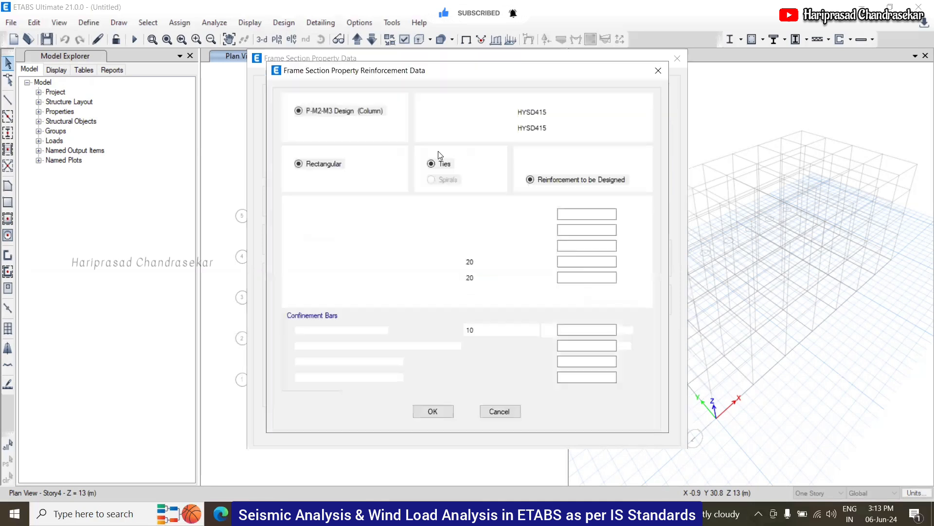
pyautogui.click(347, 127)
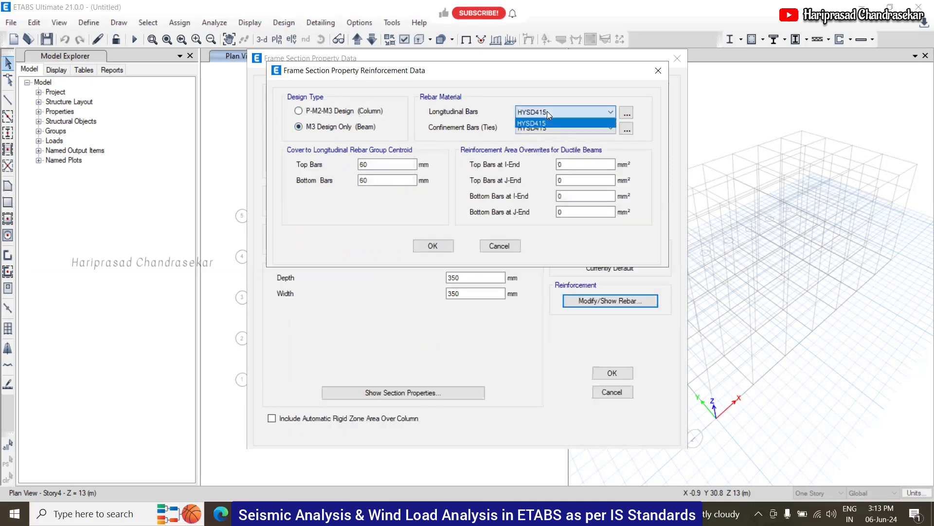
pyautogui.moveTo(413, 164); pyautogui.dragTo(336, 165)
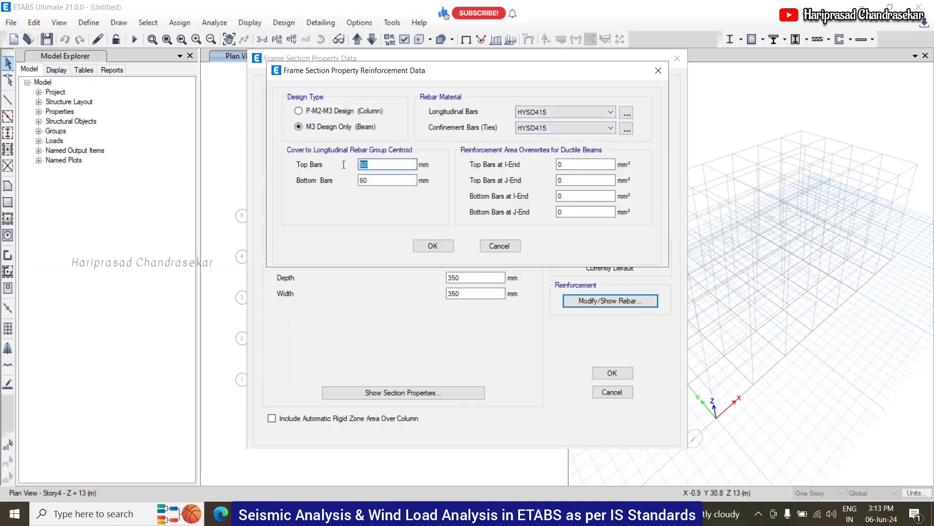
pyautogui.press('Tab')
pyautogui.write('25')
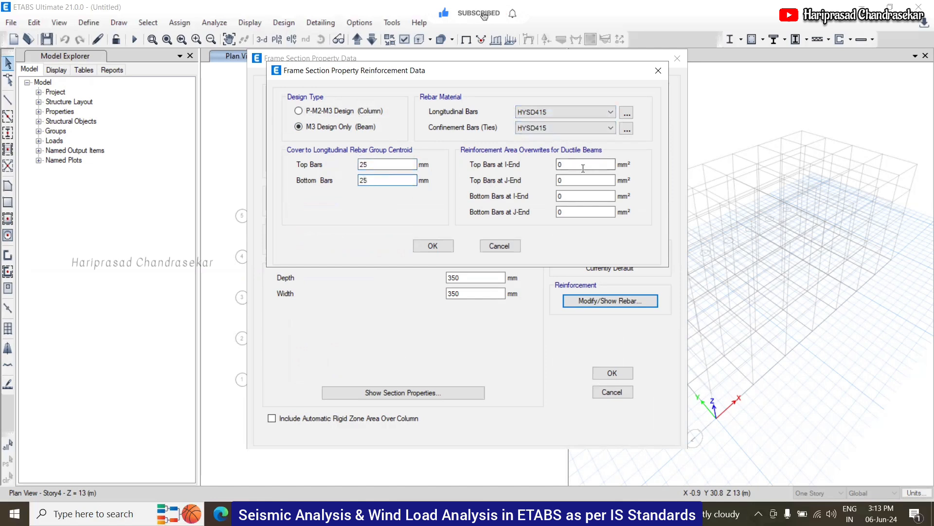
pyautogui.click(434, 247)
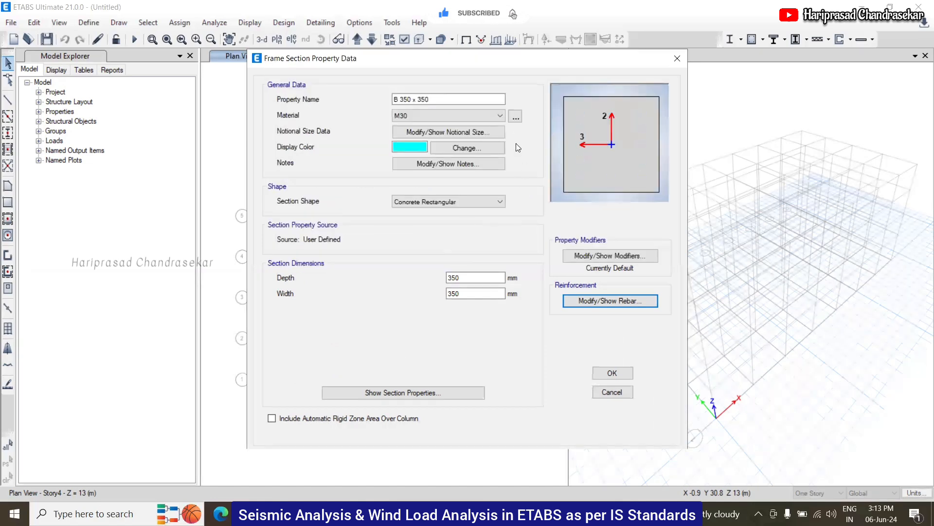
pyautogui.click(612, 373)
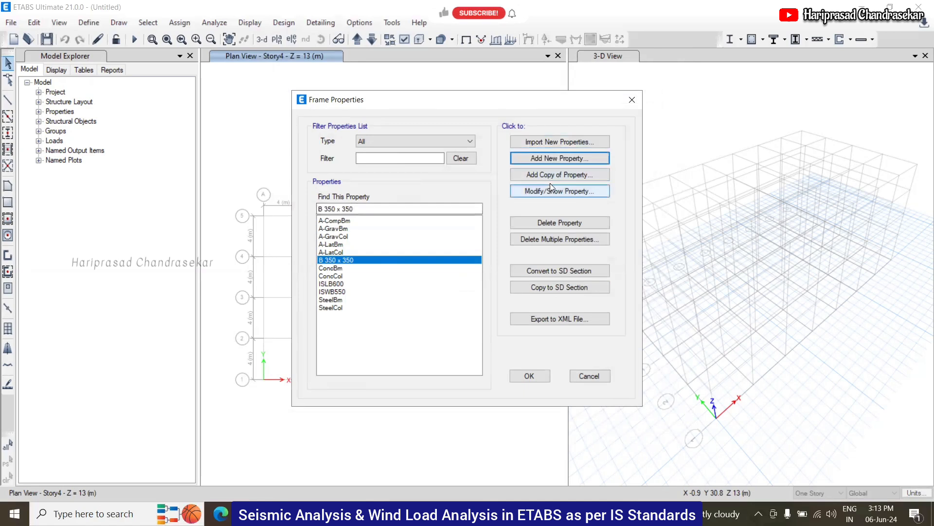
# - Add a copy of the B 350 x 350 section named C 350 x 350
pyautogui.click(564, 176)
pyautogui.click(563, 175)
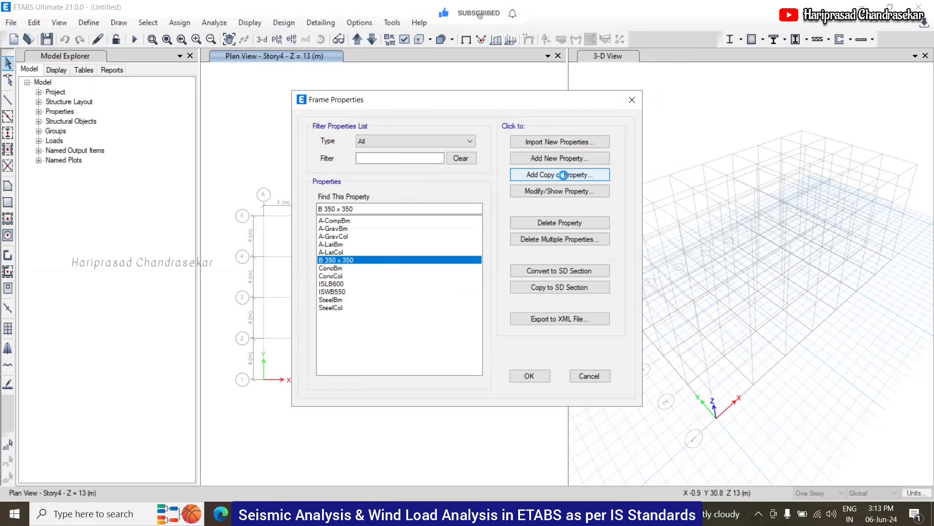
pyautogui.write('C 350 x 350')
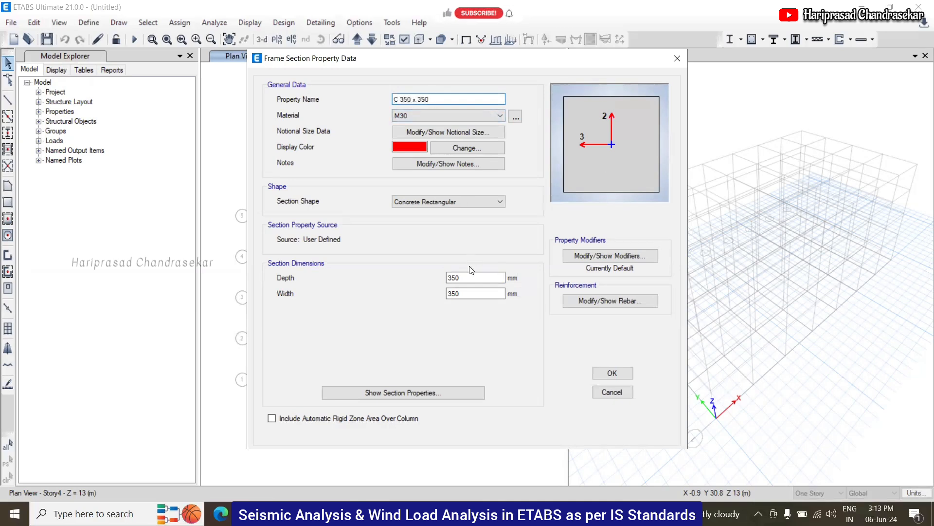
# - Set the C 350 x 350 section's reinforcement design type to P-M2-M3 Design (Column)
pyautogui.click(605, 300)
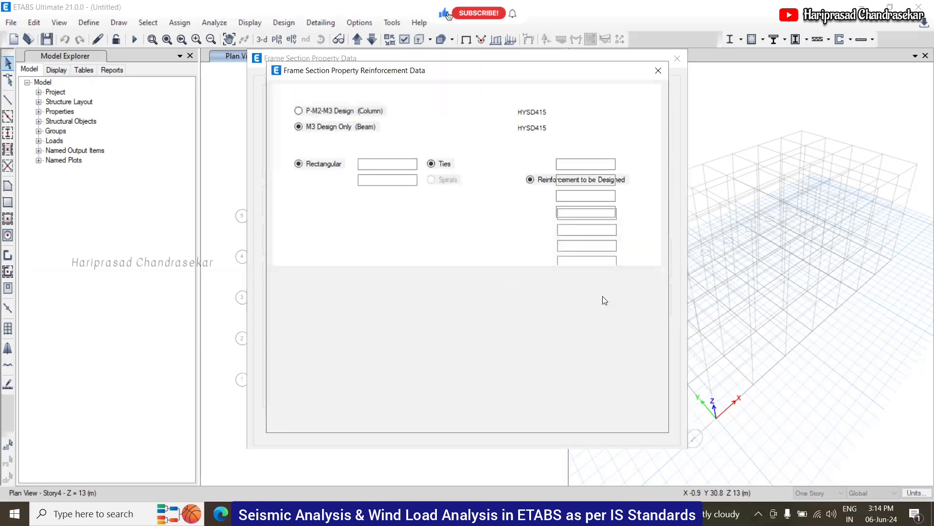
pyautogui.click(347, 117)
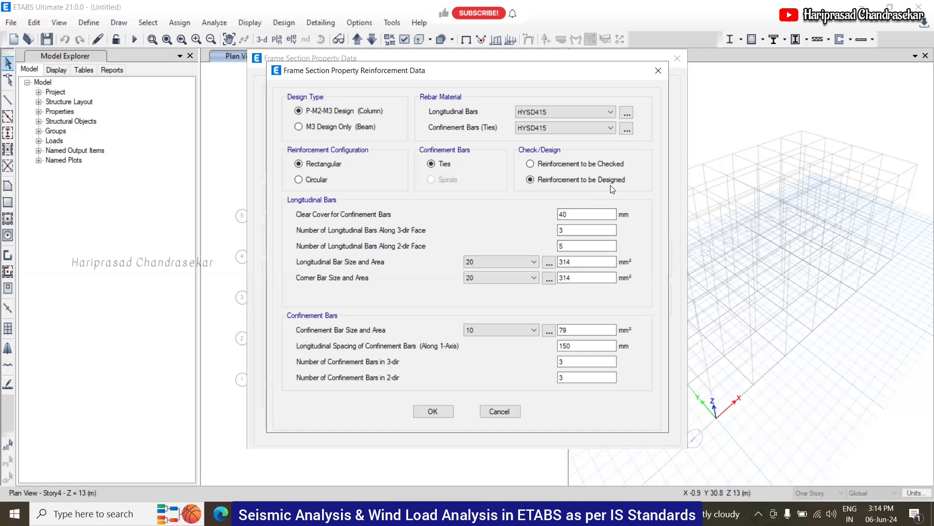
pyautogui.click(602, 211)
pyautogui.click(588, 227)
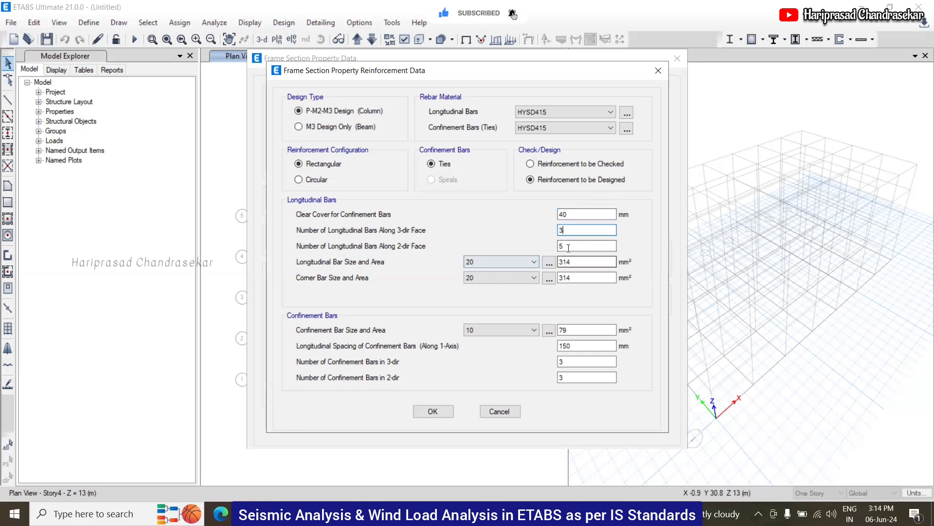
pyautogui.moveTo(498, 78); pyautogui.dragTo(506, 79)
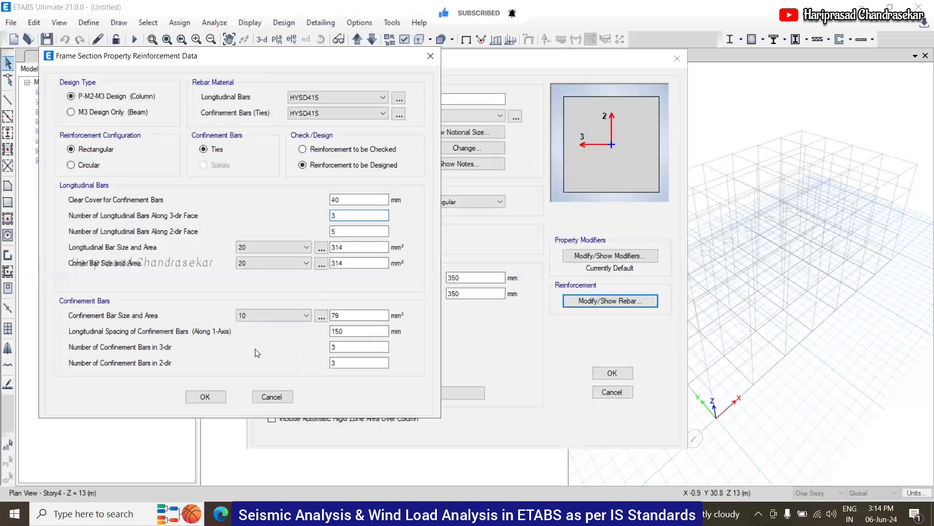
pyautogui.click(220, 395)
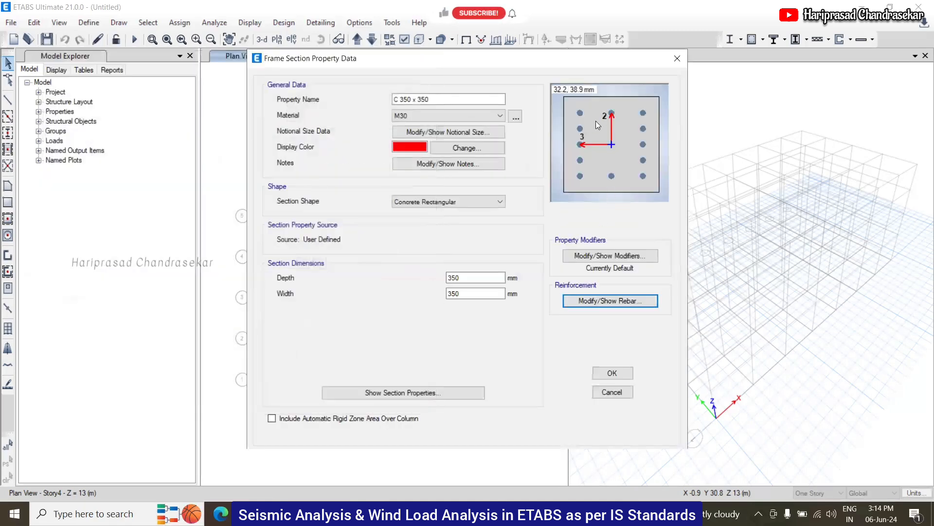
# - Set 4 longitudinal bars along both the 3-dir and 2-dir faces of the column, and save the frame sections
pyautogui.click(622, 303)
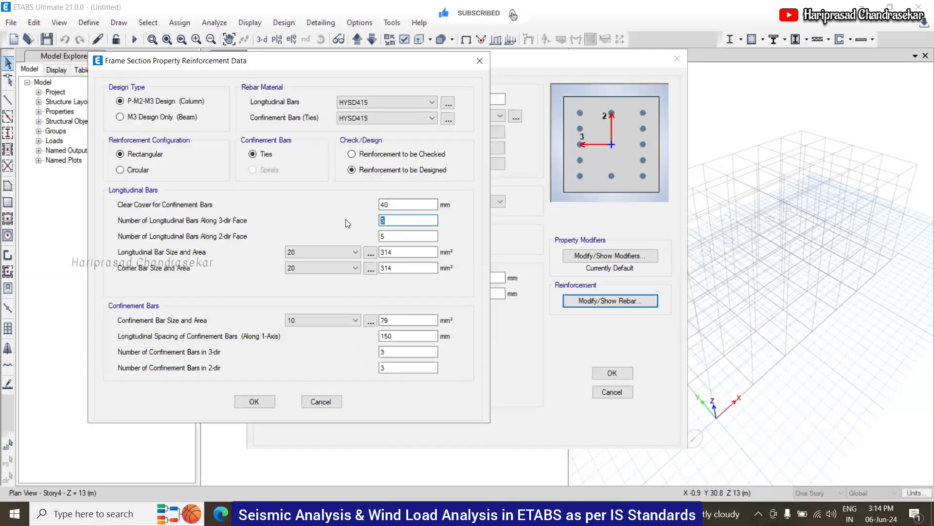
pyautogui.write('4')
pyautogui.press('Tab')
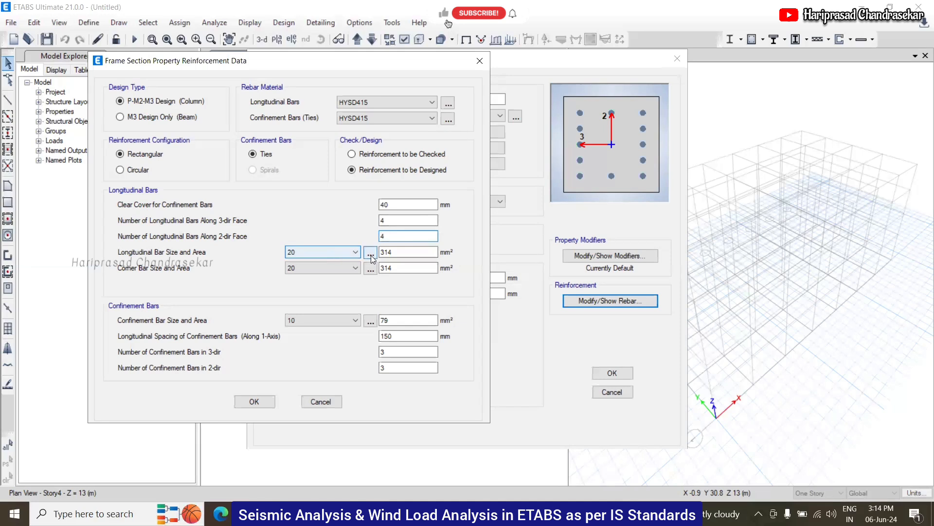
pyautogui.click(318, 320)
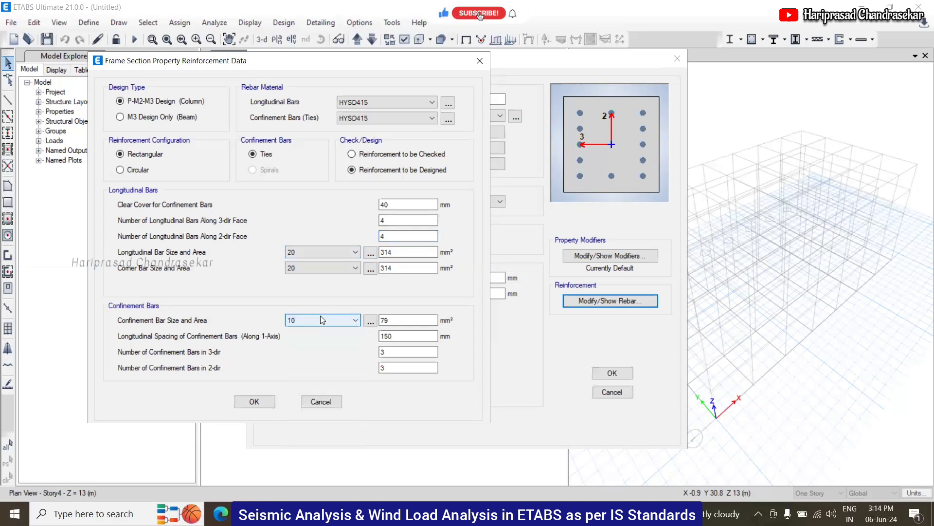
pyautogui.click(313, 354)
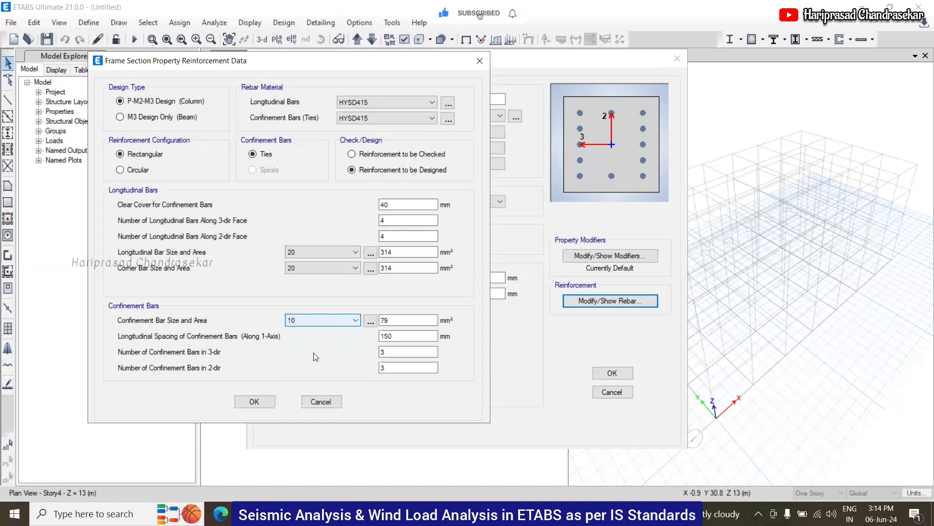
pyautogui.click(261, 401)
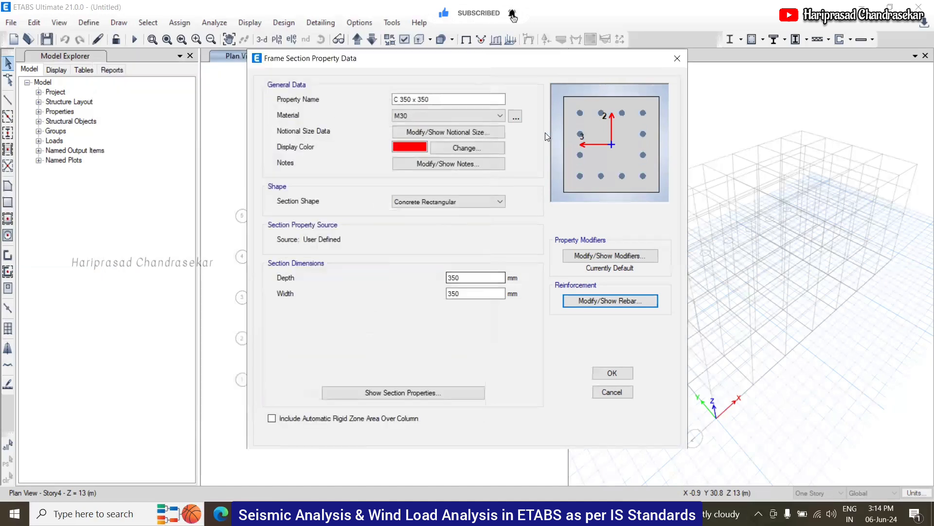
pyautogui.click(613, 374)
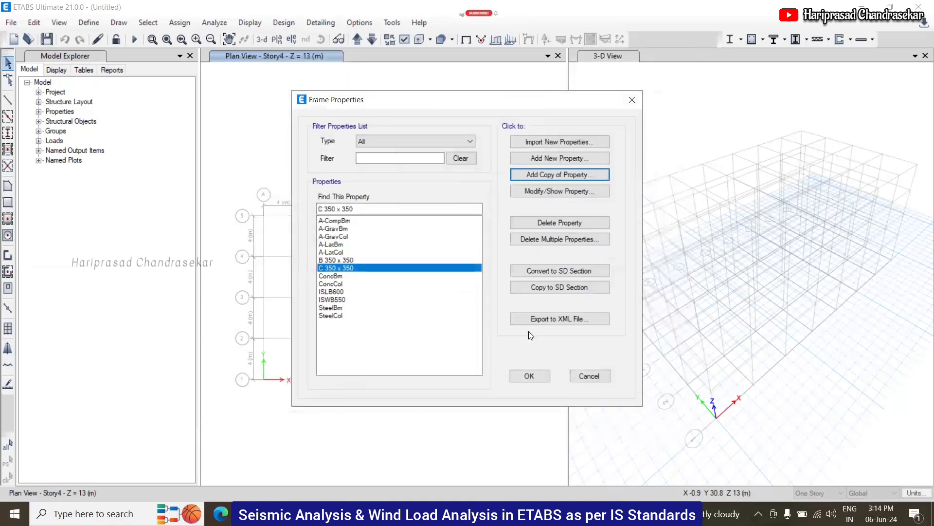
pyautogui.click(530, 376)
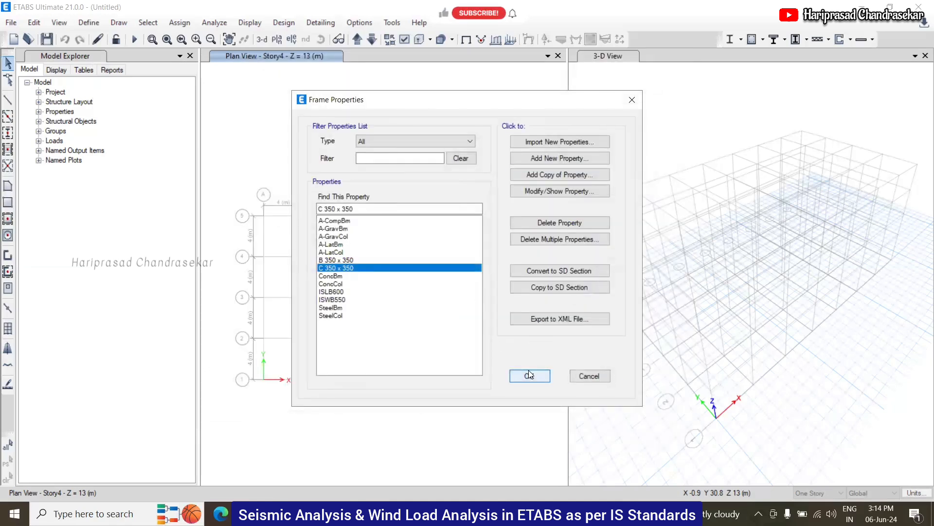
# - Add a new slab section property named Slab 150
pyautogui.click(100, 23)
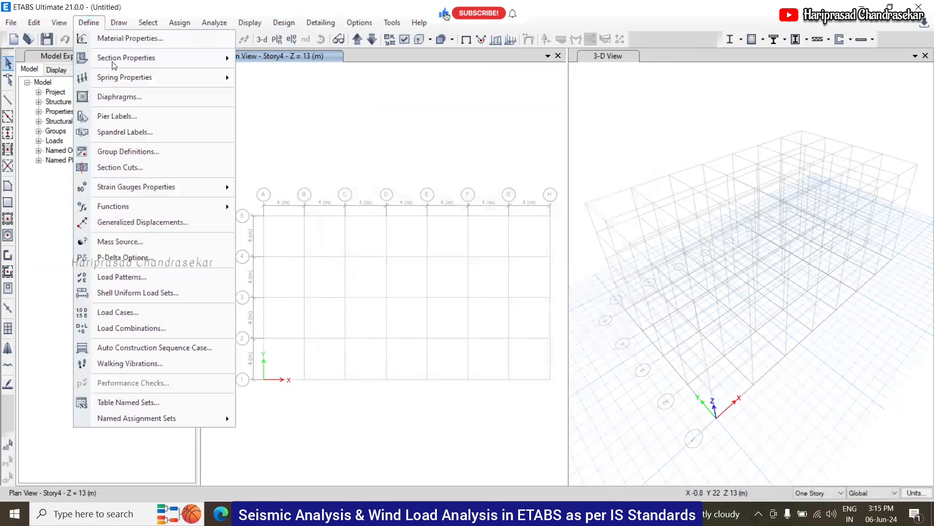
pyautogui.moveTo(224, 57)
pyautogui.click(273, 95)
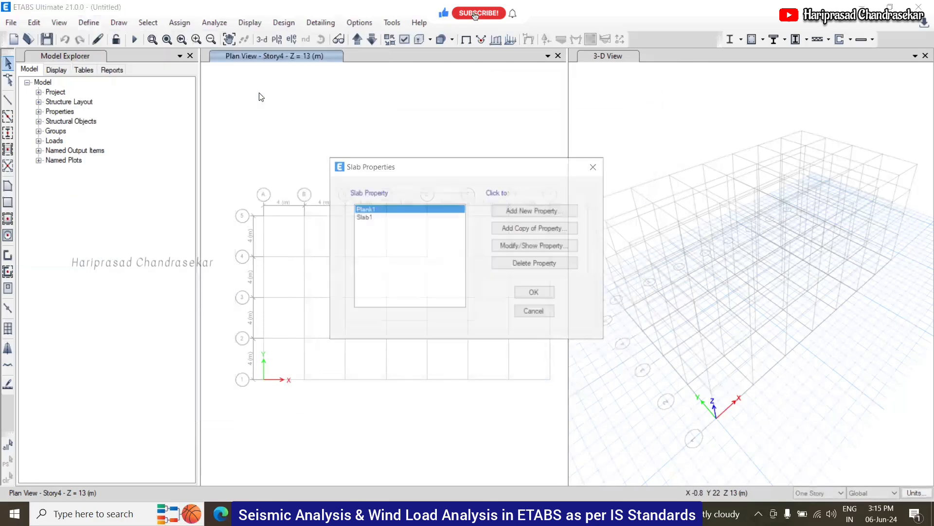
pyautogui.click(504, 214)
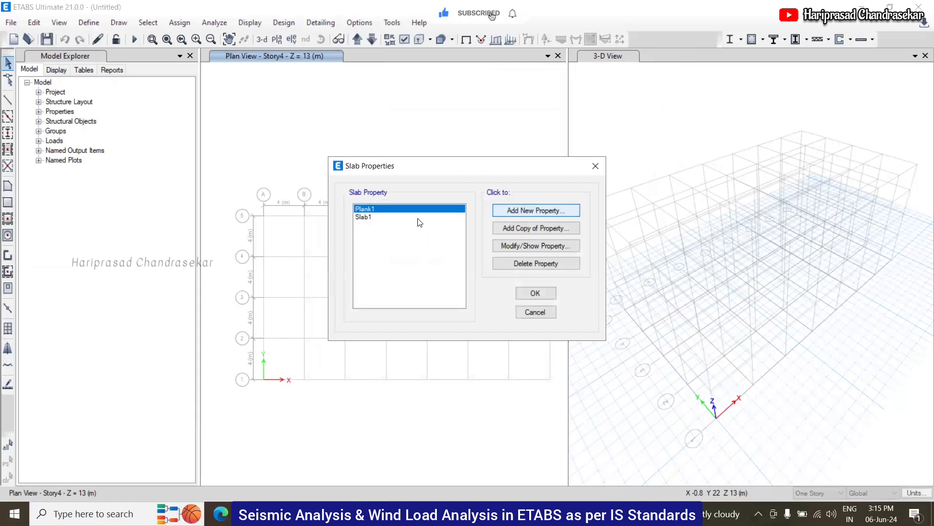
pyautogui.doubleClick(489, 124)
pyautogui.write('Slab 150')
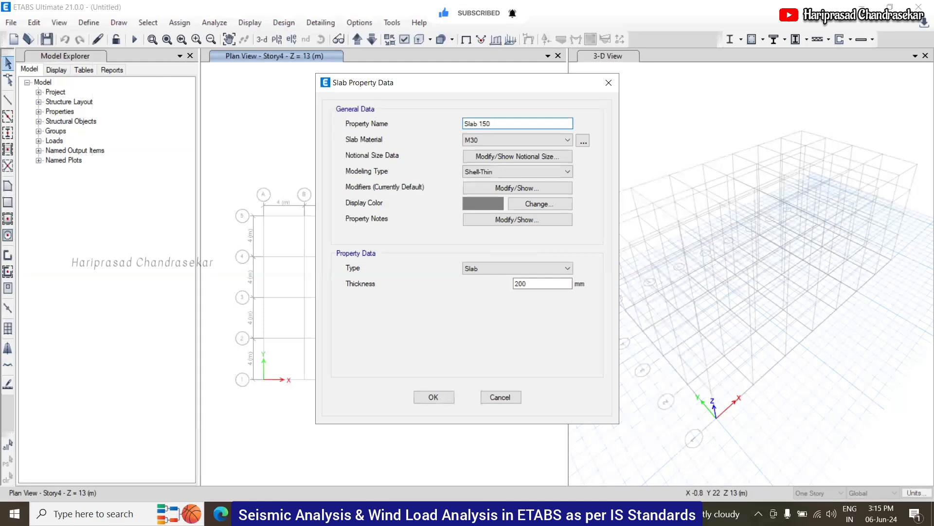
# - Give the slab property a 150 mm thickness and the Membrane modeling type, and save it
pyautogui.doubleClick(520, 283)
pyautogui.write('150')
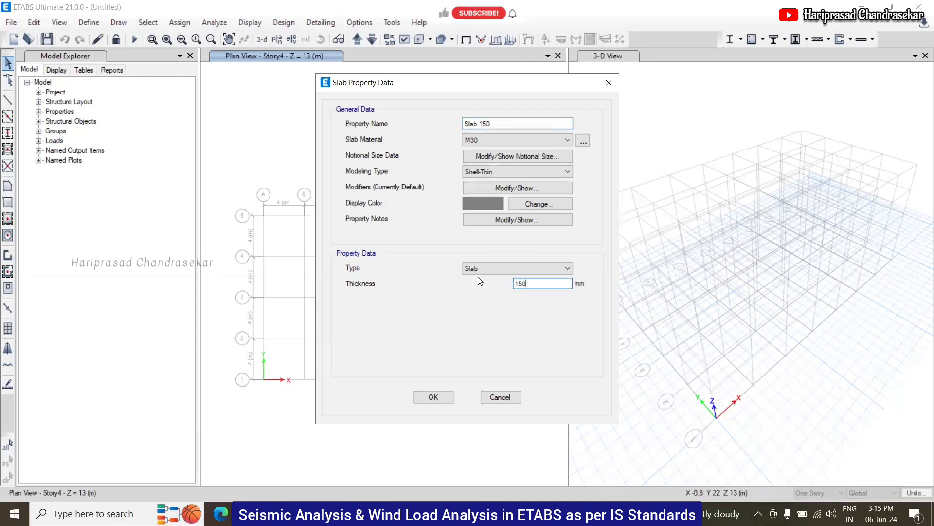
pyautogui.click(526, 172)
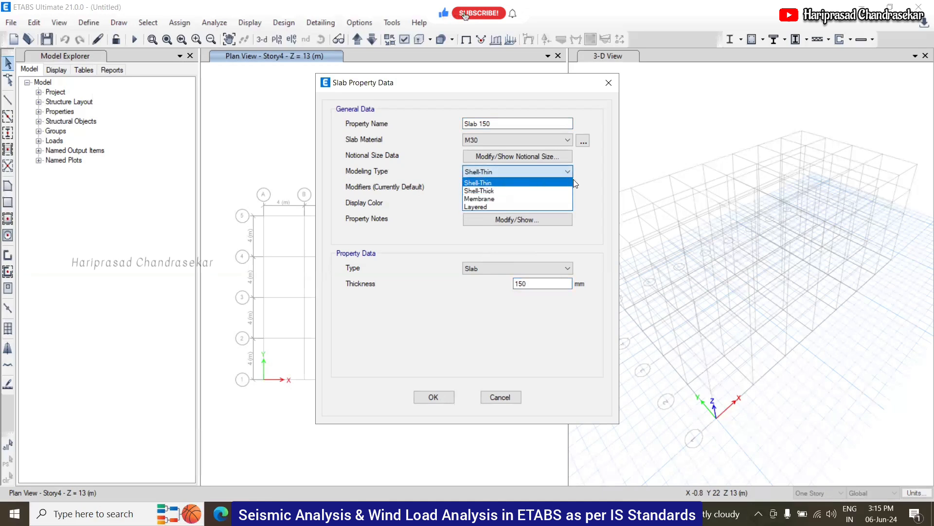
pyautogui.click(586, 184)
pyautogui.click(531, 172)
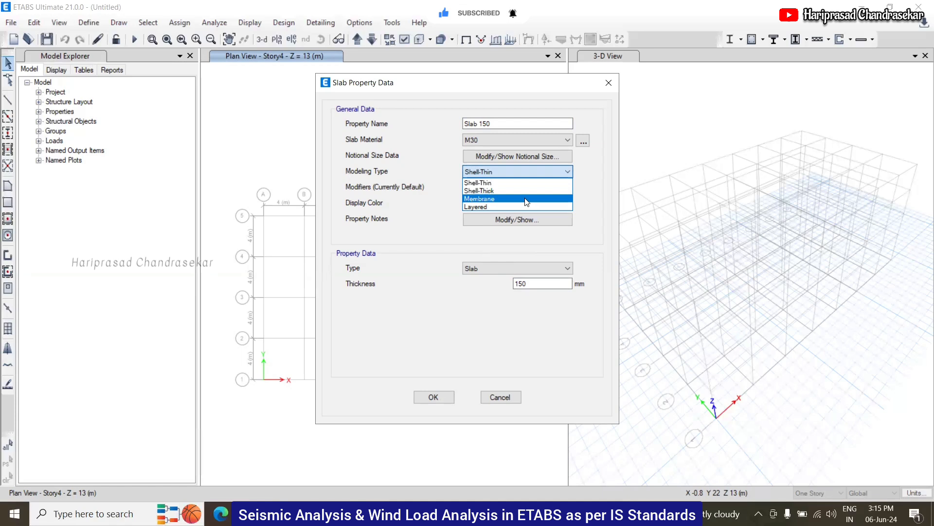
pyautogui.click(526, 199)
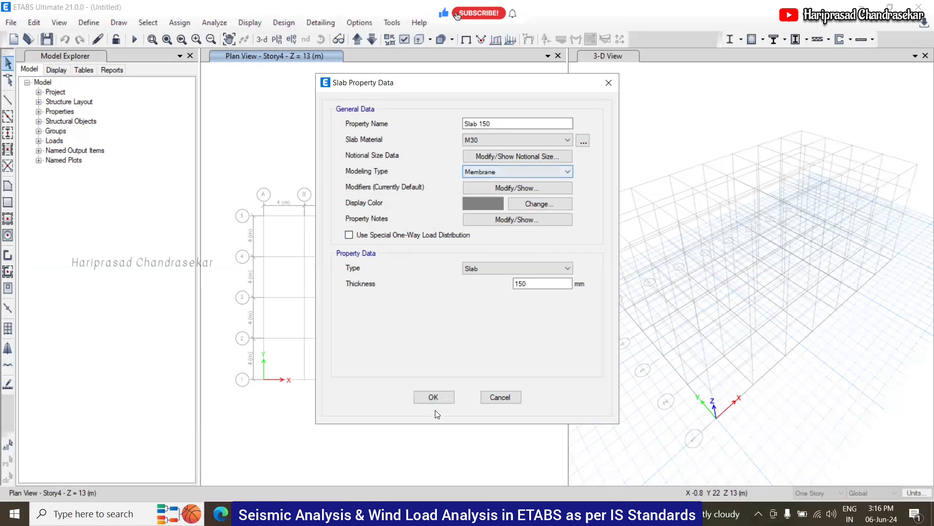
pyautogui.click(440, 398)
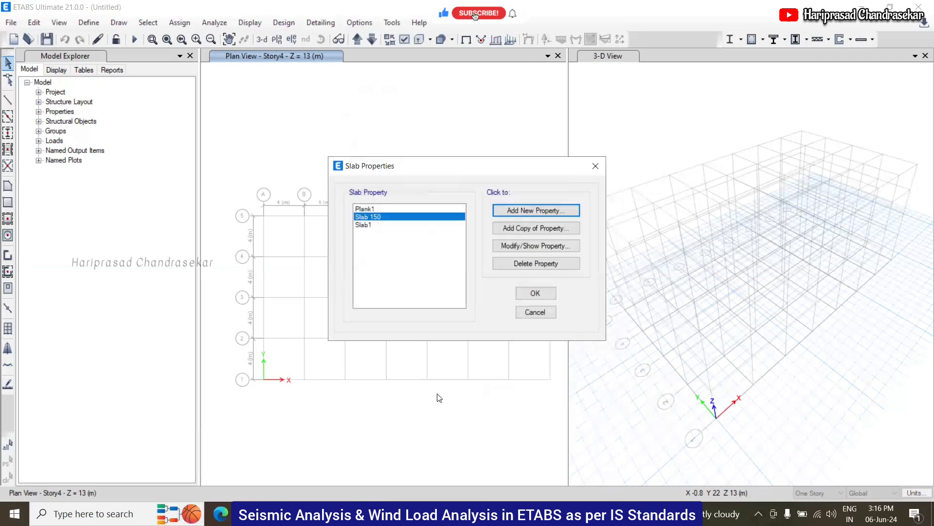
pyautogui.click(535, 292)
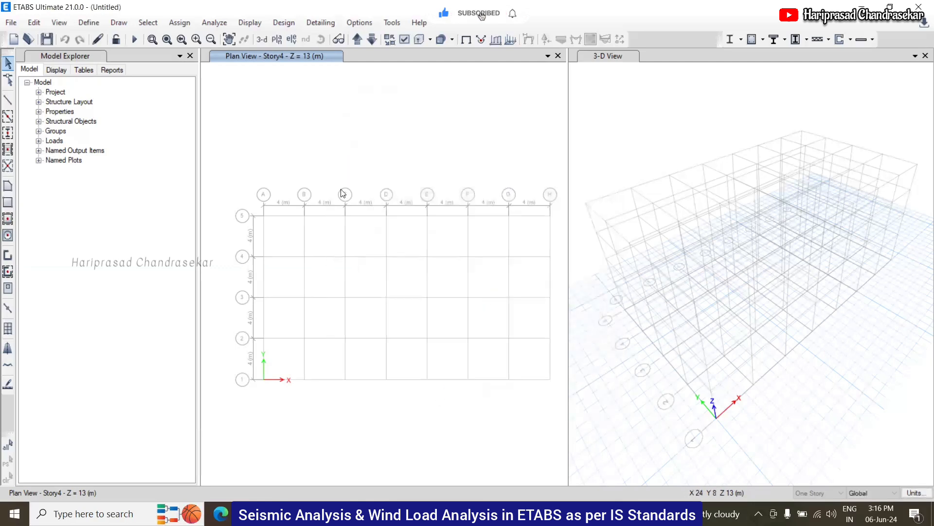
# - Draw B 350 x 350 beams along all grid lines of the Story4 plan in one window selection
pyautogui.click(6, 120)
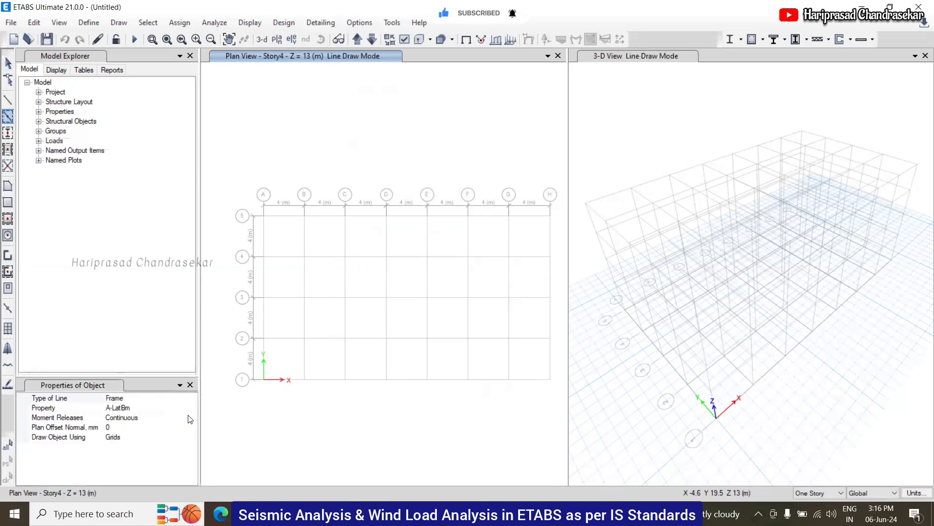
pyautogui.click(191, 419)
pyautogui.click(195, 406)
pyautogui.click(195, 406)
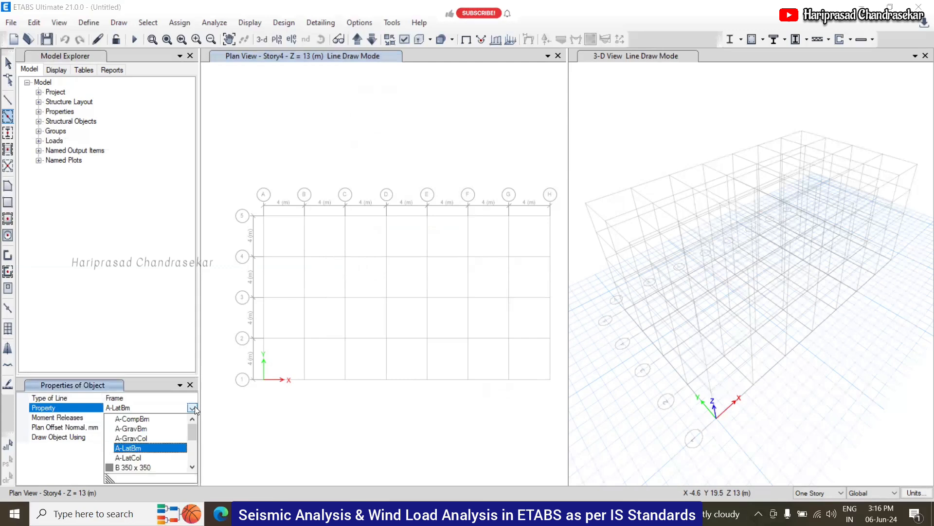
pyautogui.scroll(-1, 146, 455)
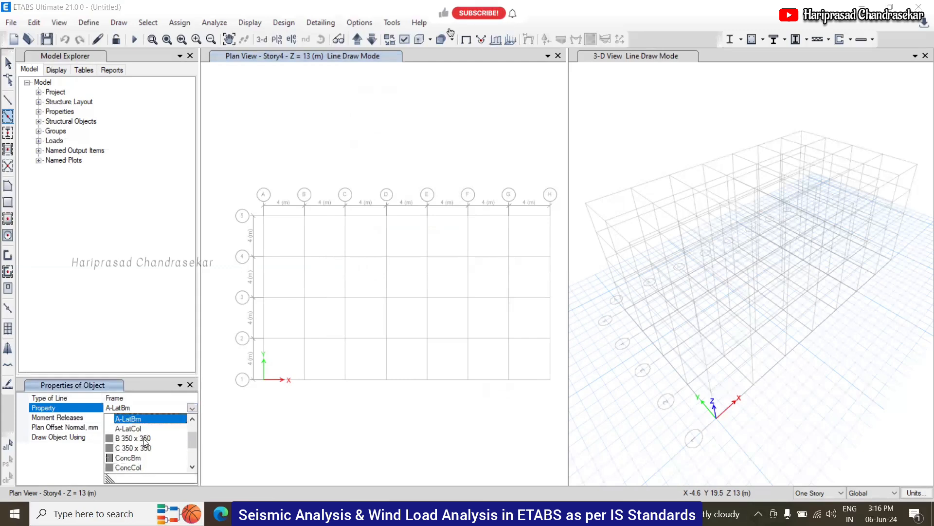
pyautogui.click(142, 438)
pyautogui.moveTo(227, 162)
pyautogui.mouseDown()
pyautogui.moveTo(453, 387)
pyautogui.moveTo(559, 397)
pyautogui.moveTo(808, 499)
pyautogui.mouseUp()
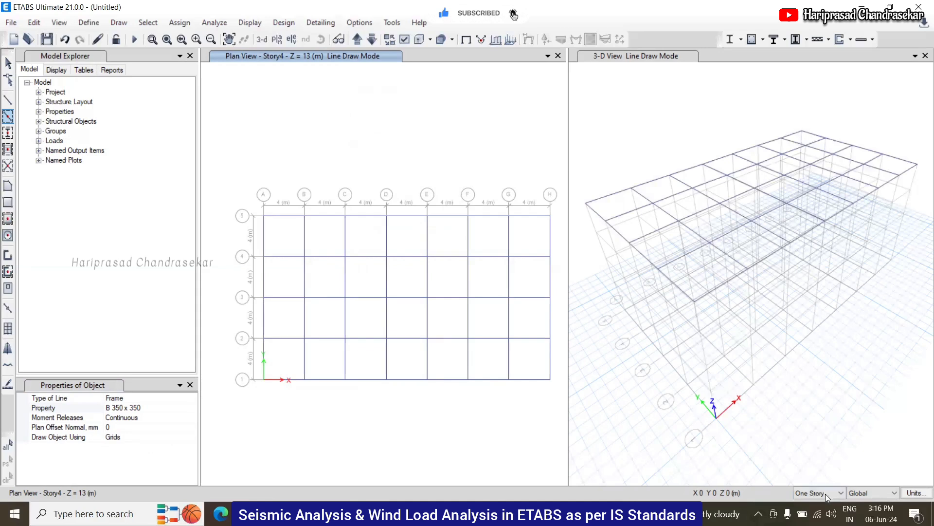
# - Switch the drawing scope to All Stories and draw B 350 x 350 beams along every grid line of the plan
pyautogui.click(823, 493)
pyautogui.click(818, 507)
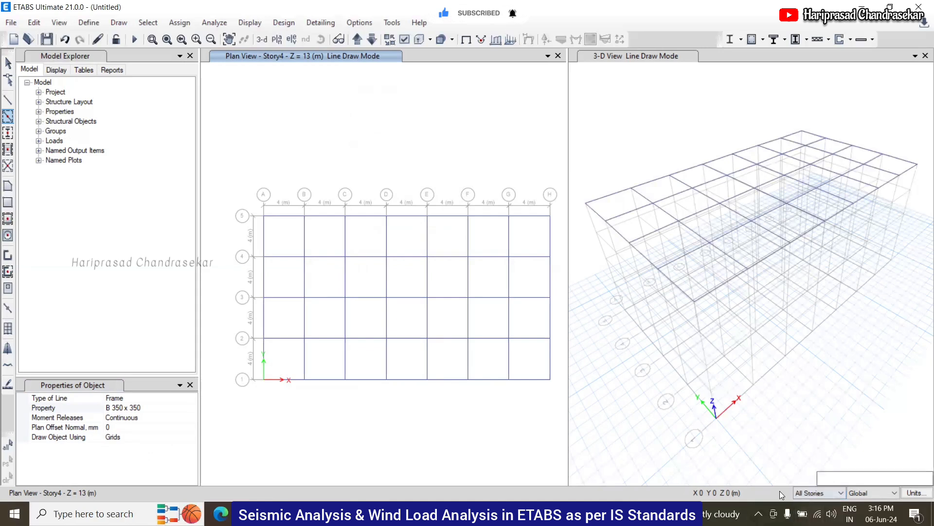
pyautogui.moveTo(225, 168); pyautogui.dragTo(565, 422)
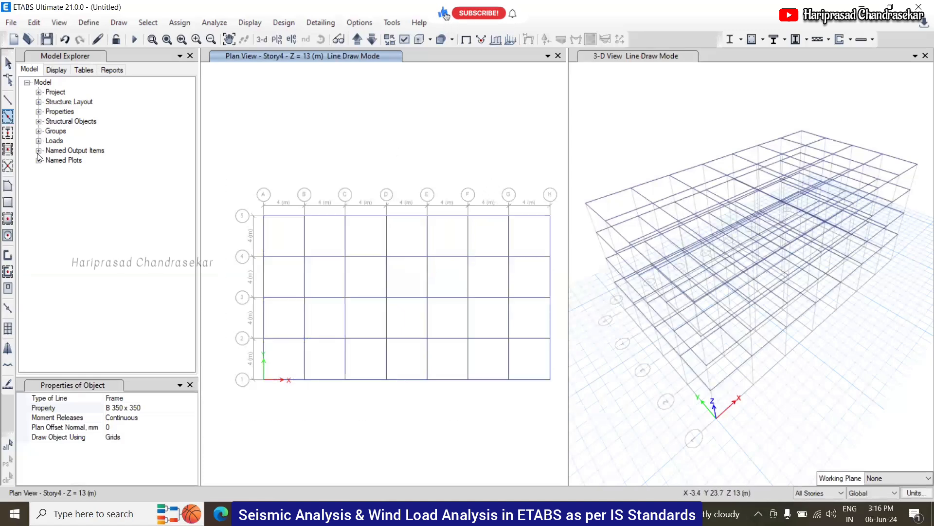
# - Draw C 350 x 350 columns at all grid intersections on all stories in one window selection
pyautogui.click(8, 134)
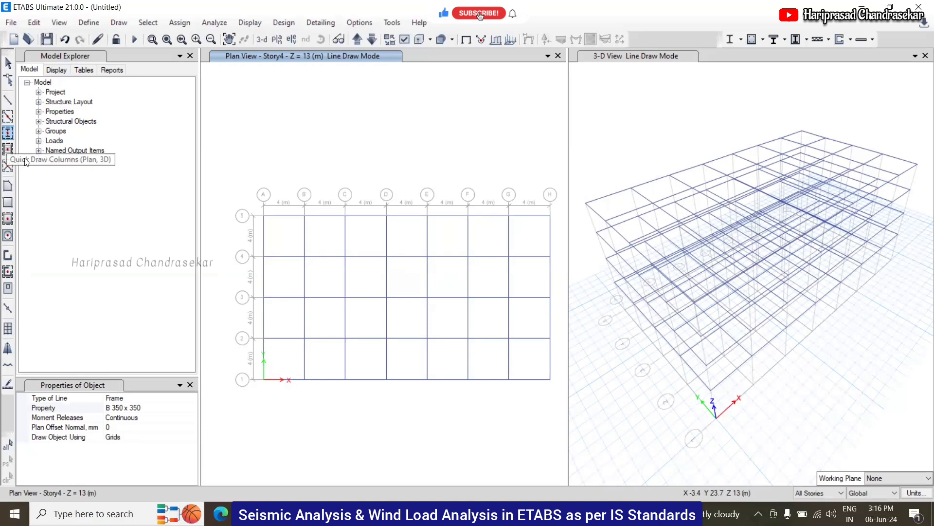
pyautogui.click(195, 400)
pyautogui.click(192, 398)
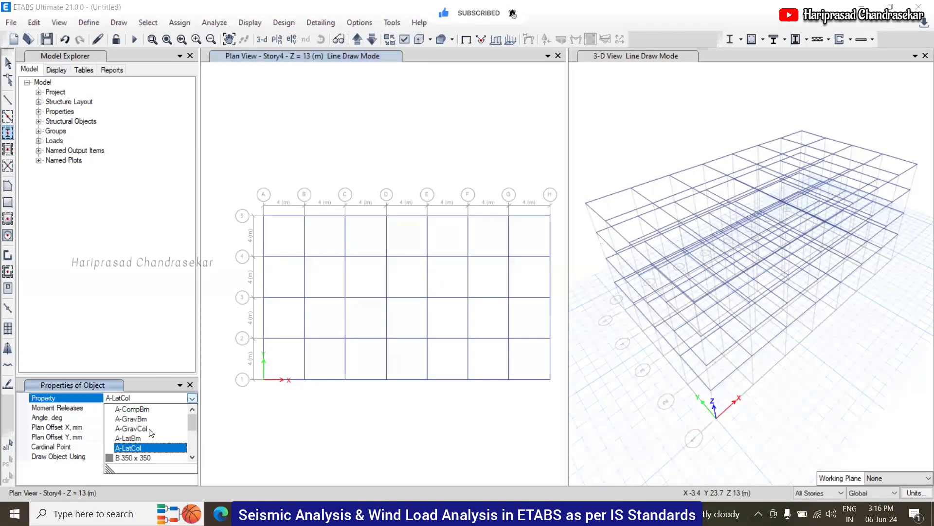
pyautogui.click(133, 438)
pyautogui.moveTo(232, 165)
pyautogui.mouseDown()
pyautogui.moveTo(443, 403)
pyautogui.moveTo(551, 417)
pyautogui.moveTo(557, 404)
pyautogui.mouseUp()
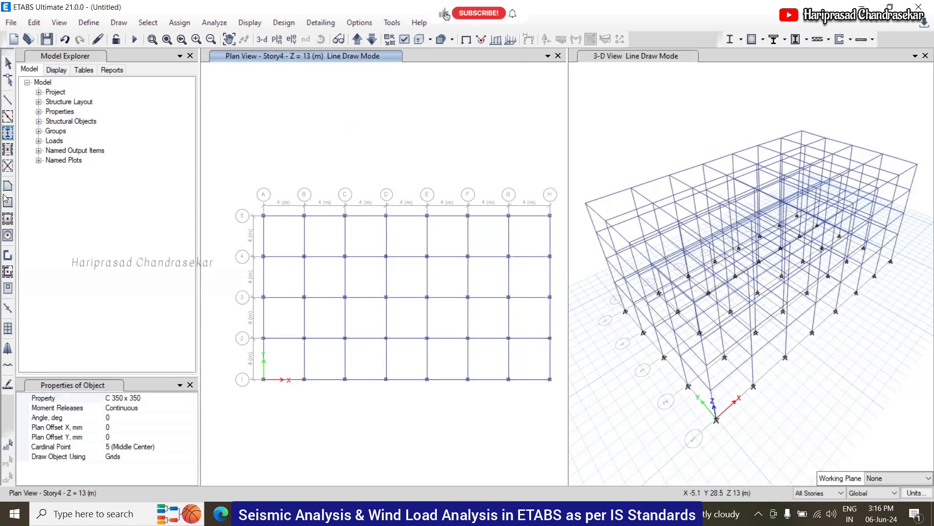
# - Fill all grid bays on all stories with Slab 150 floor panels and leave drawing mode
pyautogui.click(8, 219)
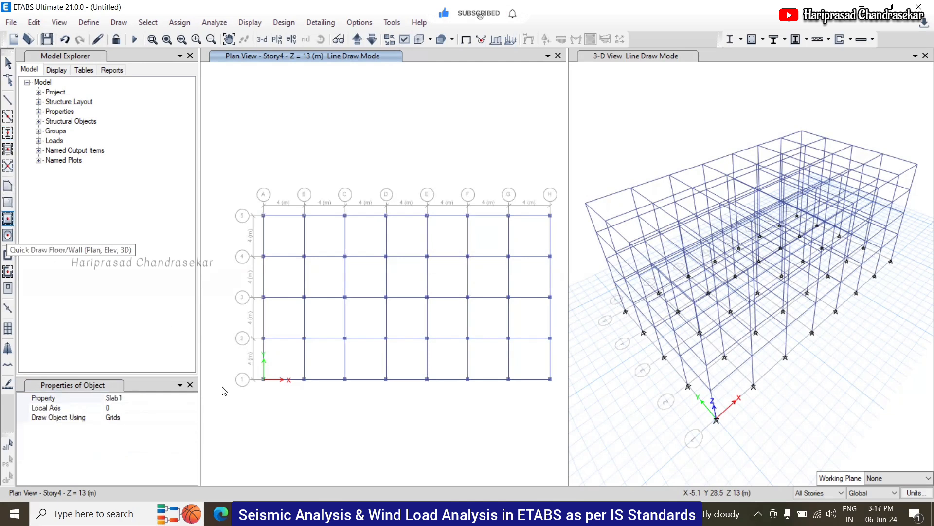
pyautogui.click(194, 400)
pyautogui.click(193, 400)
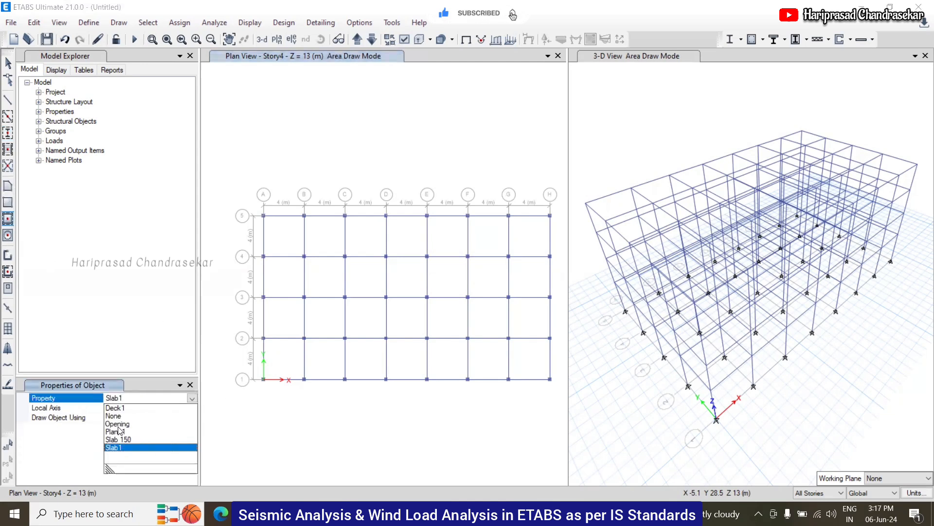
pyautogui.click(124, 438)
pyautogui.moveTo(233, 165); pyautogui.dragTo(451, 413)
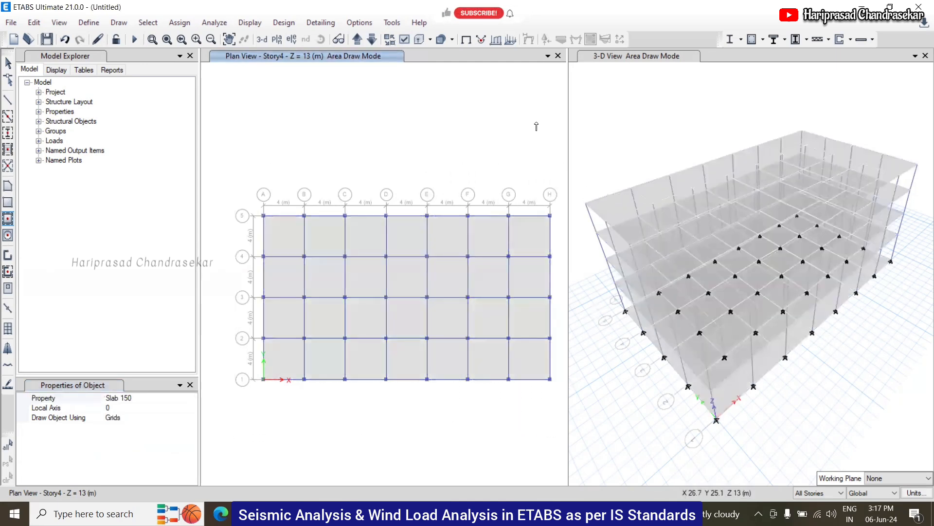
pyautogui.press('Escape')
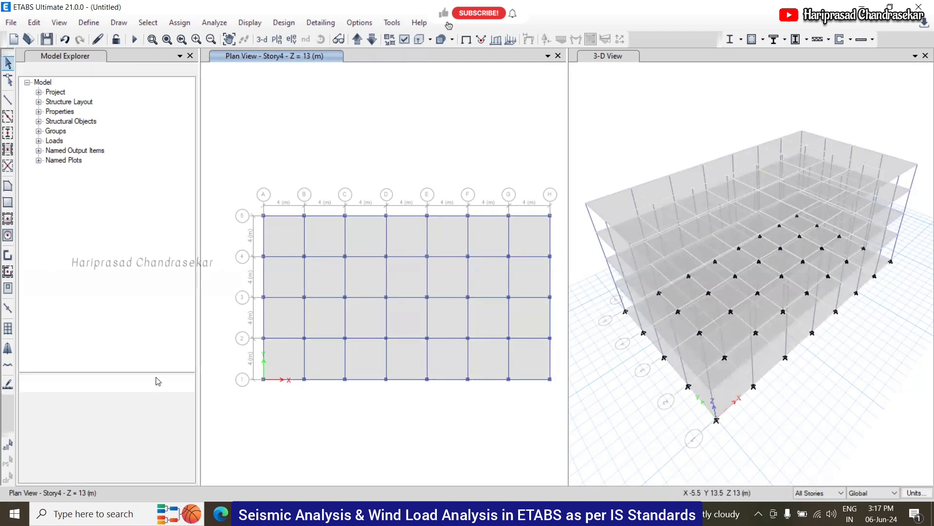
# - Show the Base plan, limit the scope to One Story, and delete all slab panels at base level
pyautogui.click(277, 39)
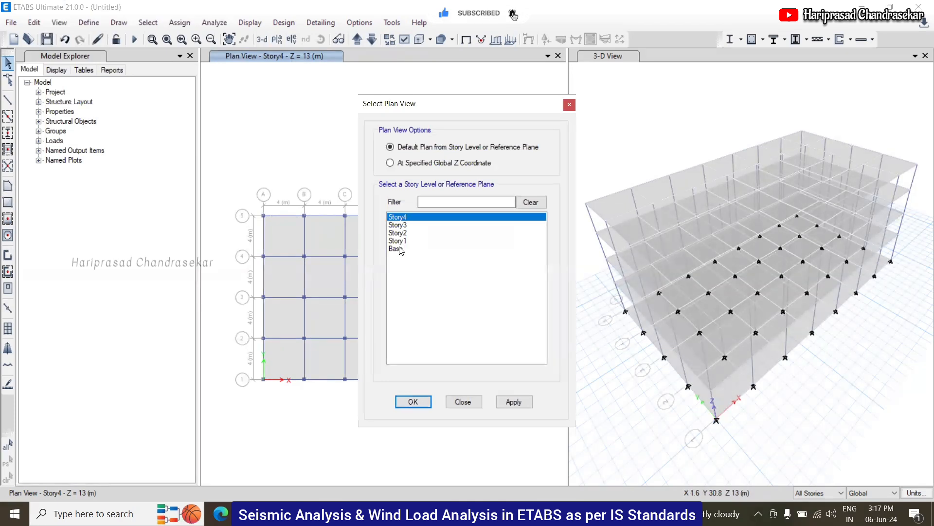
pyautogui.click(398, 249)
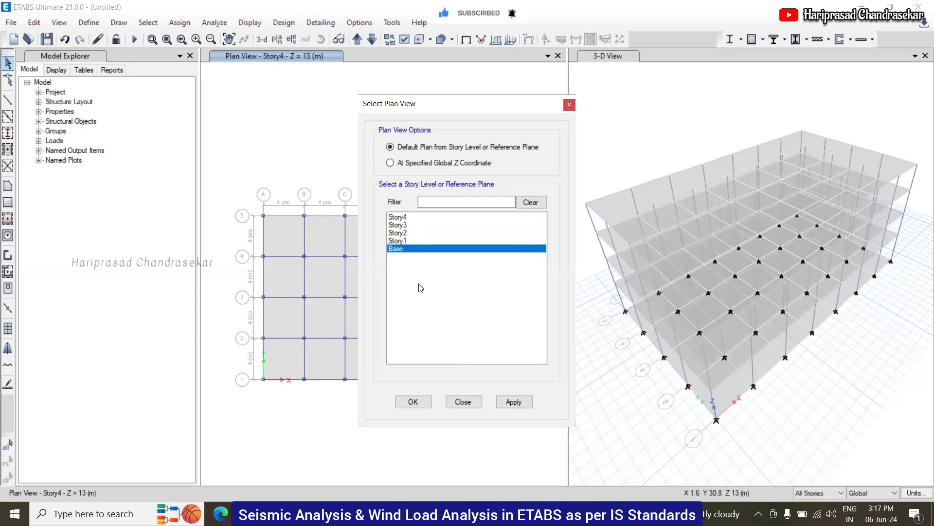
pyautogui.click(414, 402)
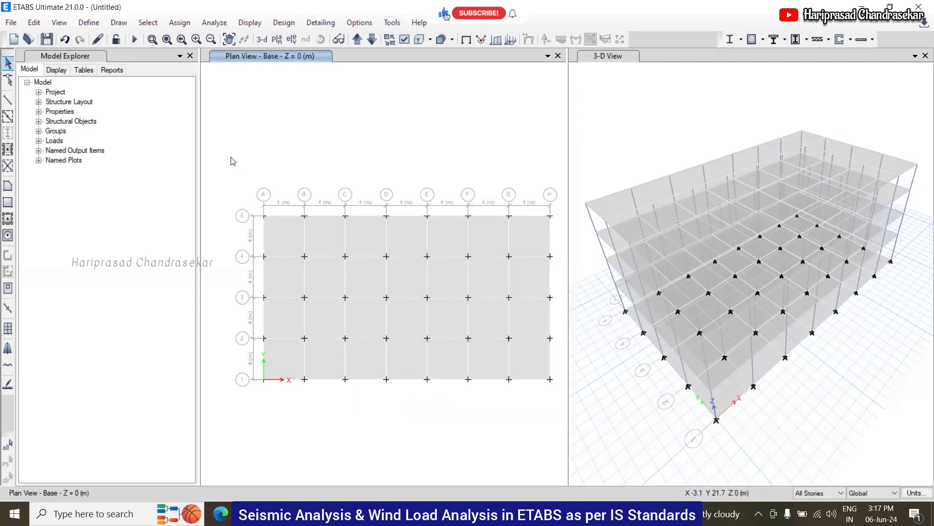
pyautogui.moveTo(262, 196); pyautogui.dragTo(563, 407)
pyautogui.click(809, 492)
pyautogui.click(809, 504)
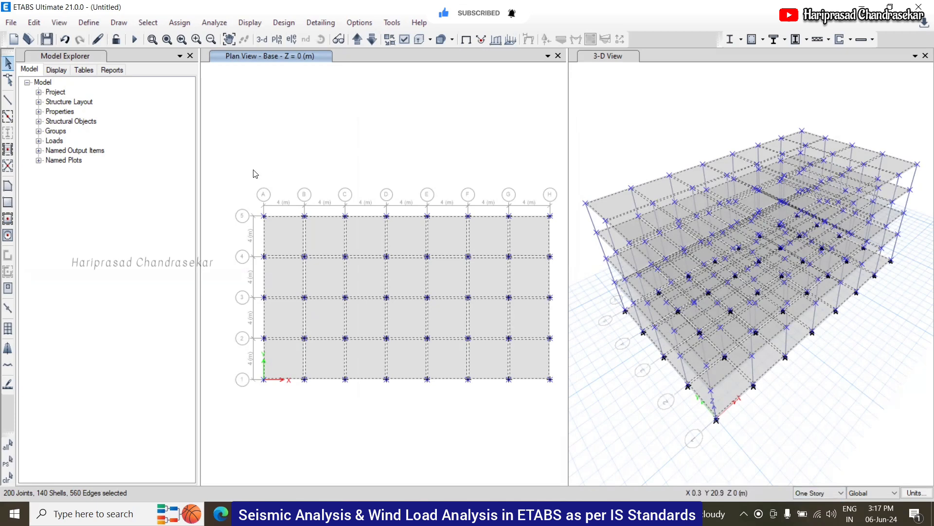
pyautogui.click(297, 159)
pyautogui.moveTo(216, 156); pyautogui.dragTo(557, 468)
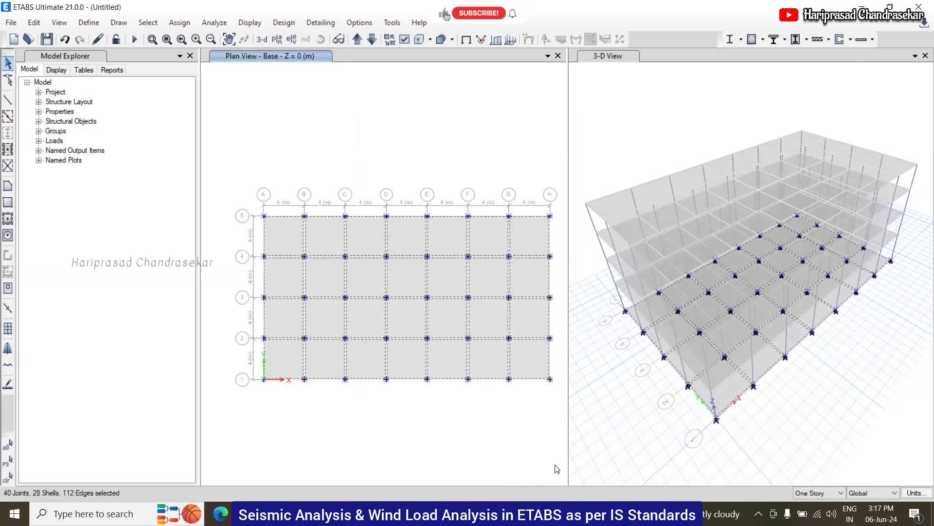
pyautogui.press('Delete')
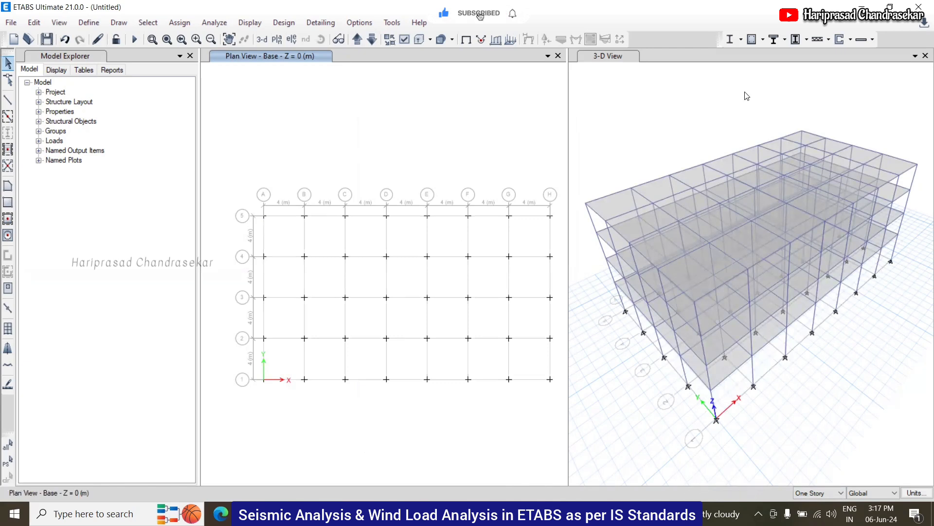
# - Assign fixed restraints, with all translations and rotations restrained, to all base joints and refresh the 3-D view
pyautogui.moveTo(229, 185); pyautogui.dragTo(560, 399)
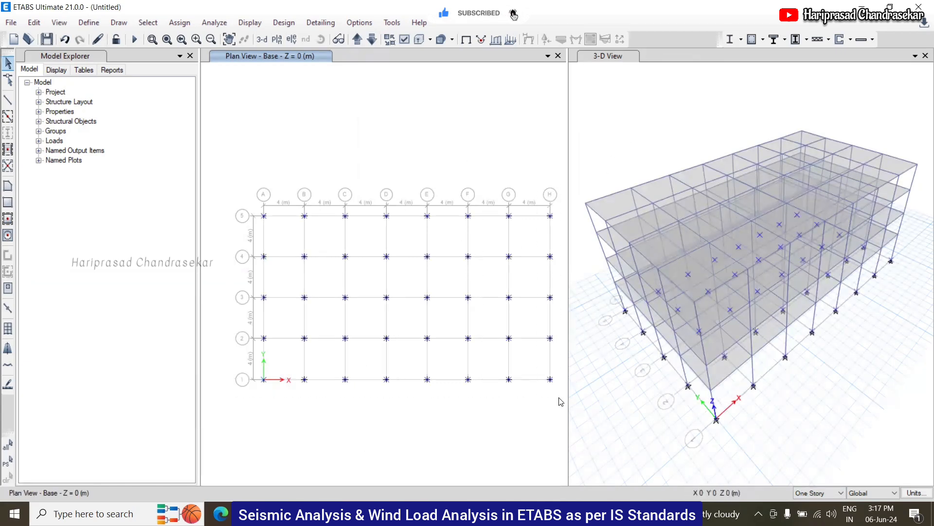
pyautogui.click(179, 23)
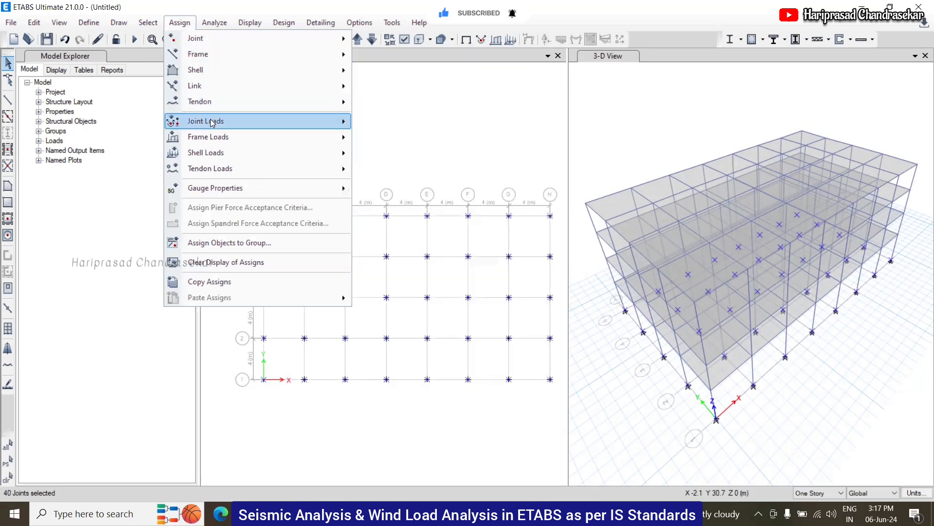
pyautogui.moveTo(230, 51)
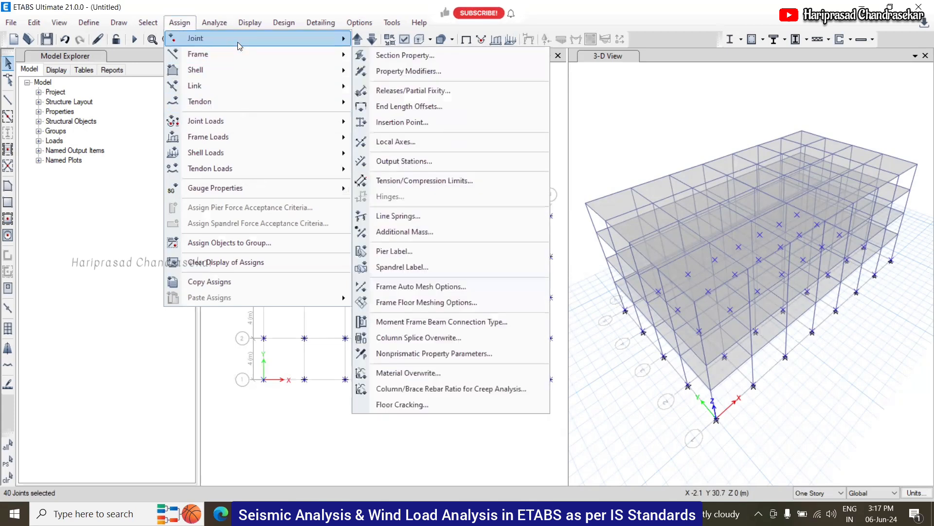
pyautogui.click(417, 38)
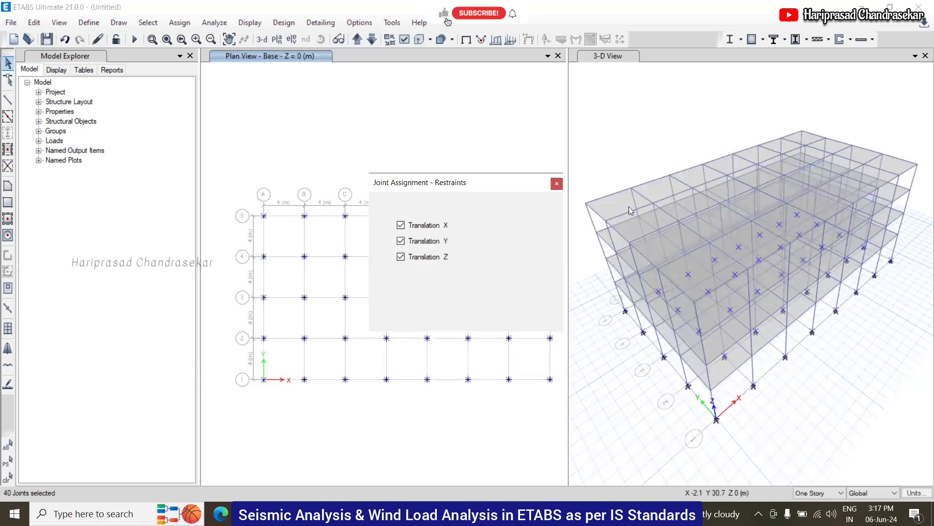
pyautogui.click(426, 295)
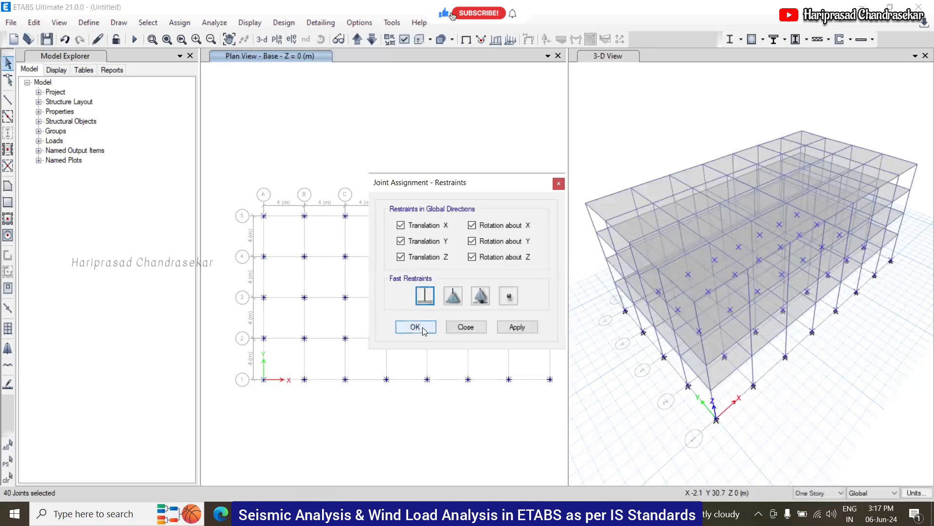
pyautogui.click(420, 330)
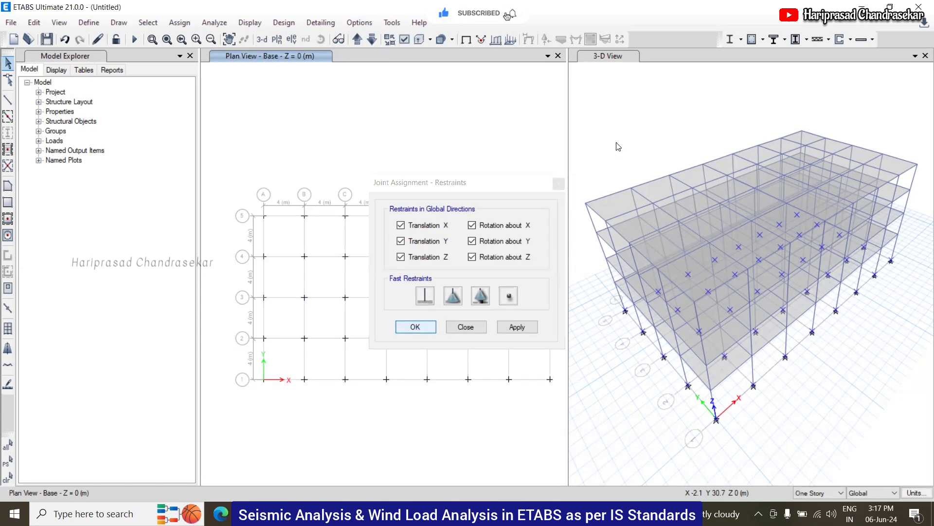
pyautogui.click(635, 151)
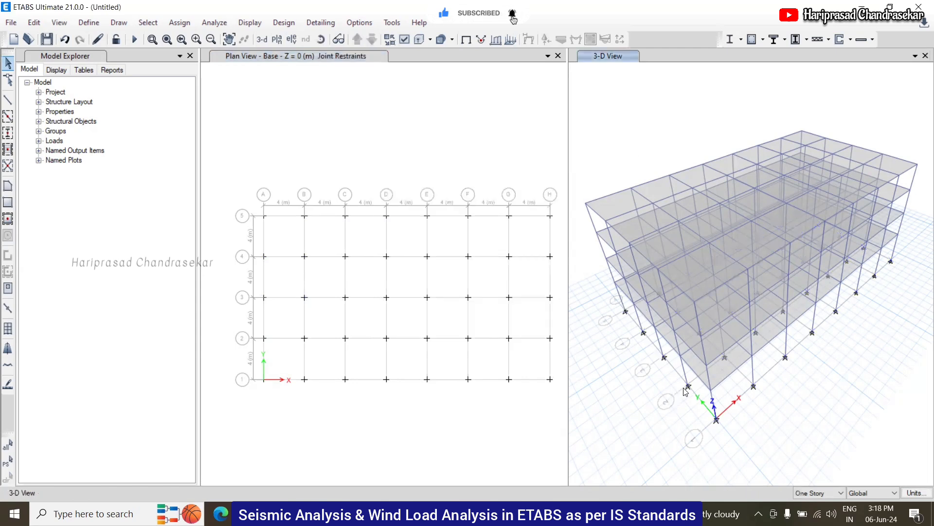
pyautogui.click(98, 39)
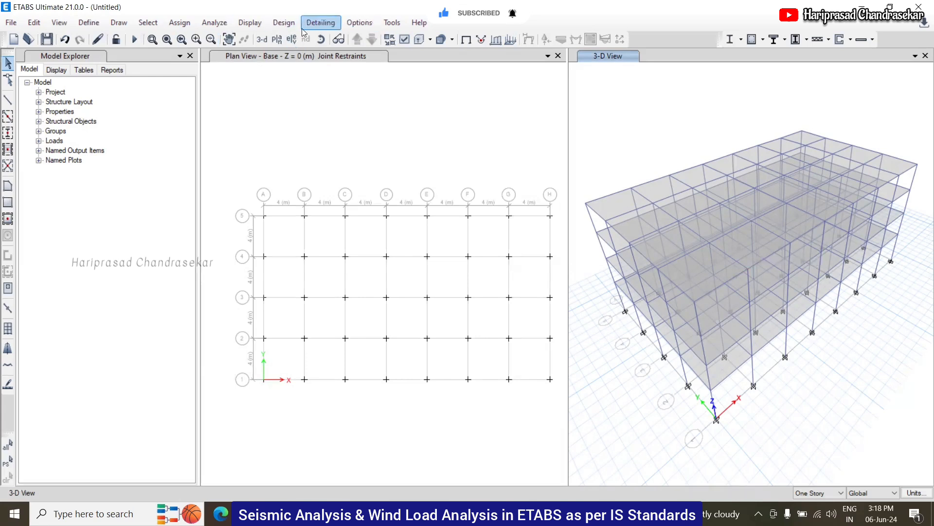
# - Step the plan view up from Base through Story1 to Story2 to inspect the floors
pyautogui.click(291, 41)
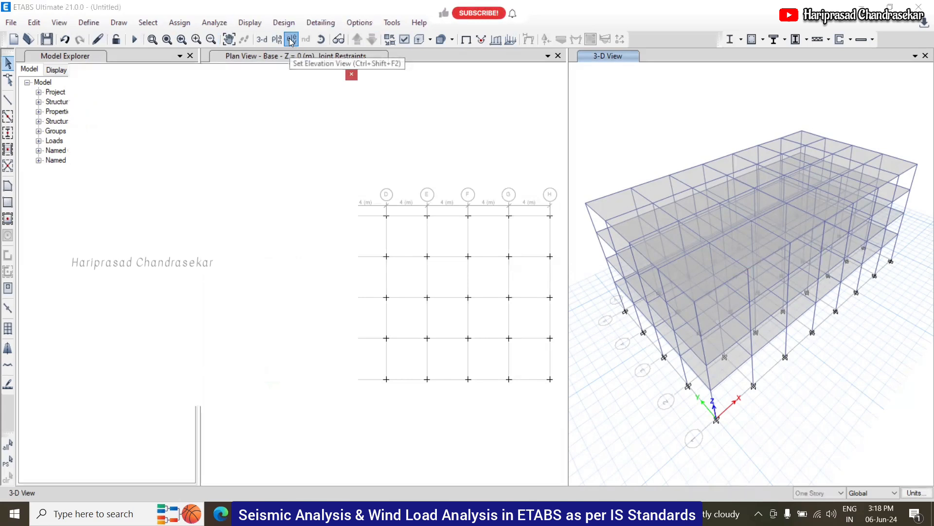
pyautogui.click(608, 100)
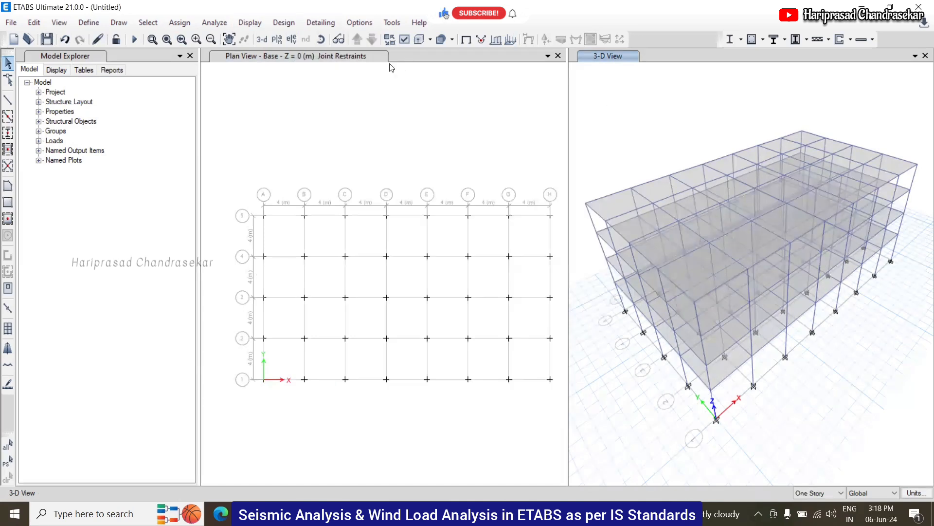
pyautogui.click(359, 98)
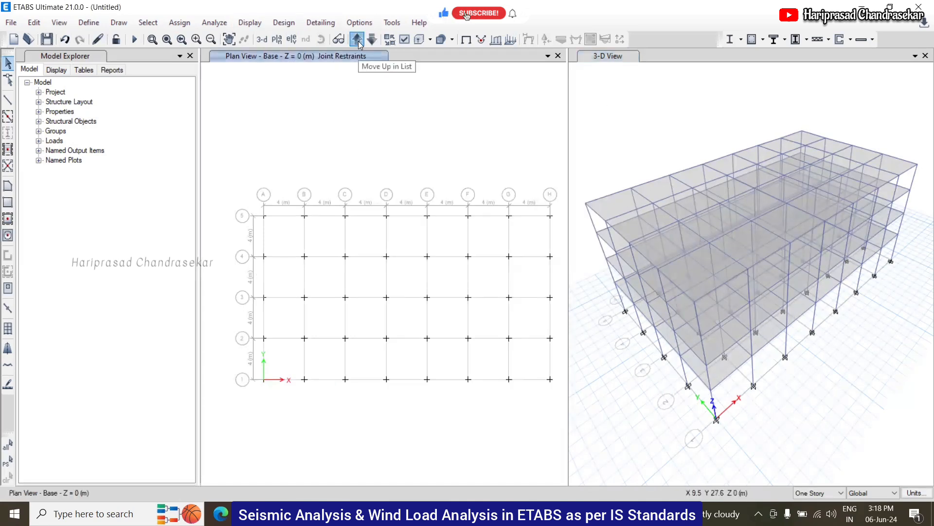
pyautogui.click(358, 43)
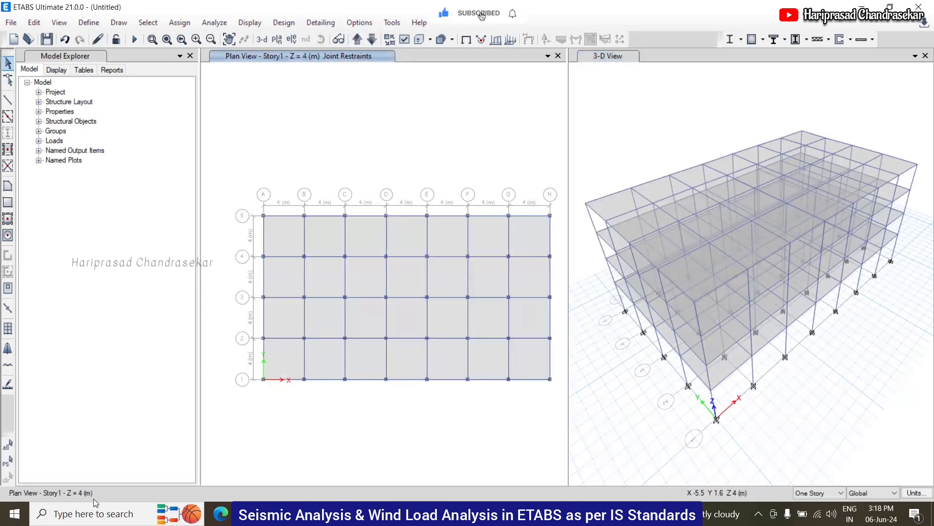
pyautogui.click(357, 43)
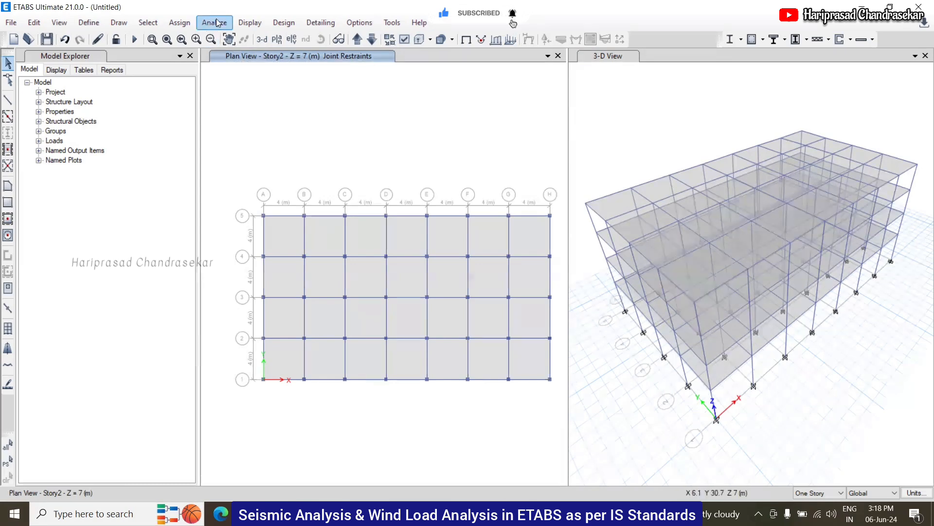
# - Open the joint force load assignment and set Force Global X, Y and Z to 1 kN for the Dead pattern
pyautogui.click(179, 23)
pyautogui.moveTo(211, 39)
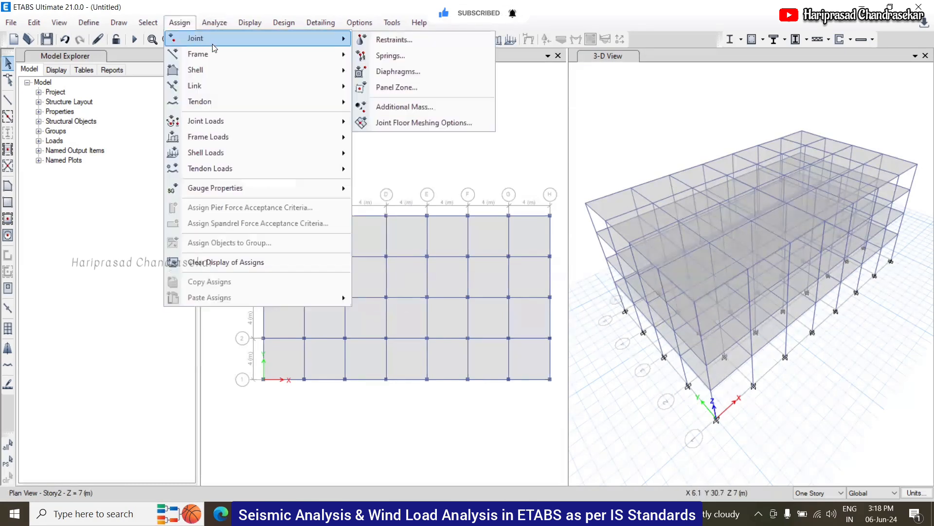
pyautogui.moveTo(252, 122)
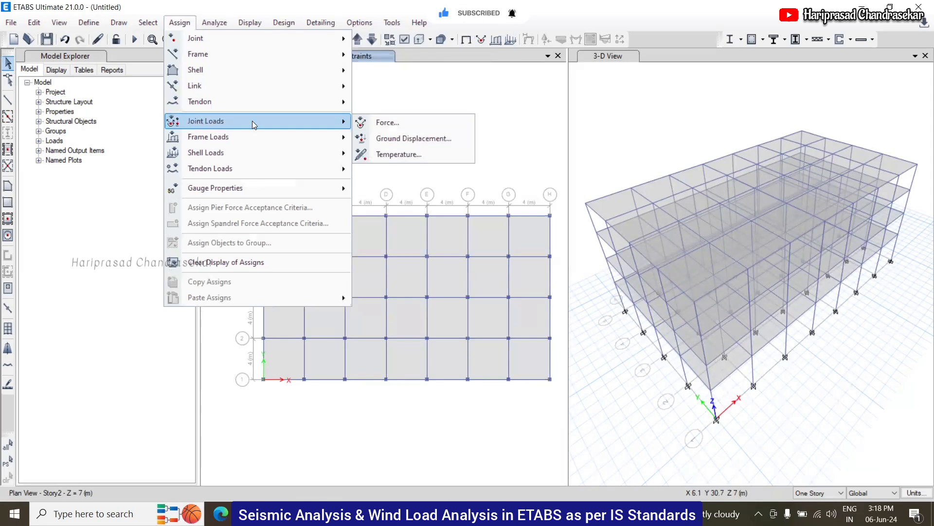
pyautogui.click(387, 123)
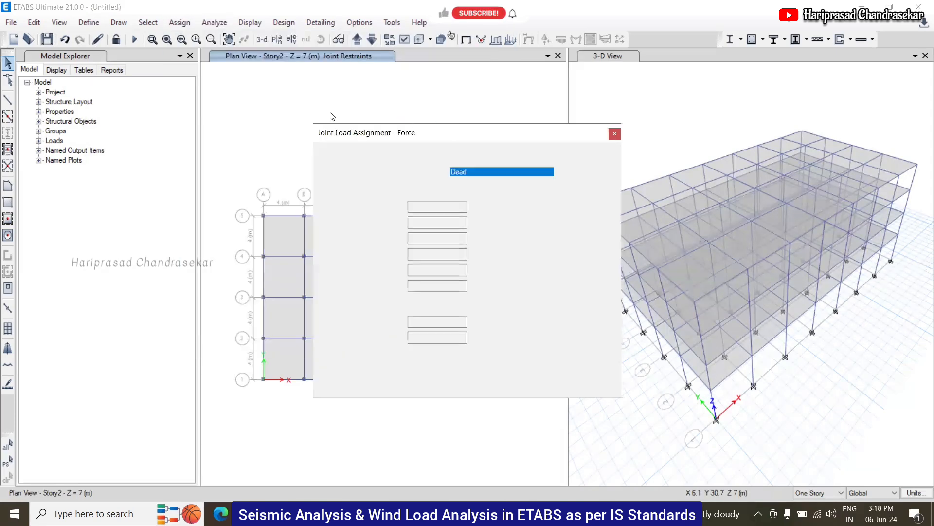
pyautogui.doubleClick(294, 185)
pyautogui.write('1')
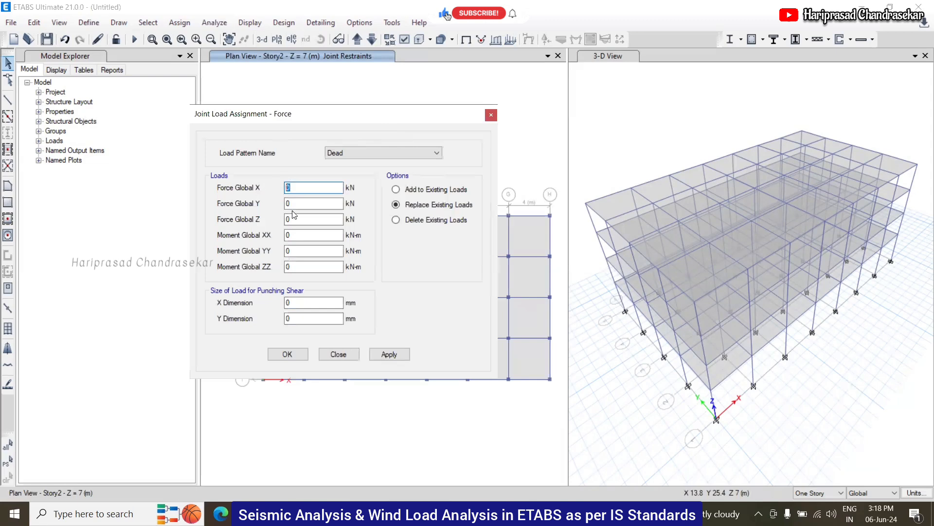
pyautogui.doubleClick(306, 204)
pyautogui.write('11')
# - Set Moment Global XX, YY and ZZ to 1 kN-m in the joint load and activate the 3-D view
pyautogui.doubleClick(297, 235)
pyautogui.write('1')
pyautogui.doubleClick(298, 250)
pyautogui.write('1')
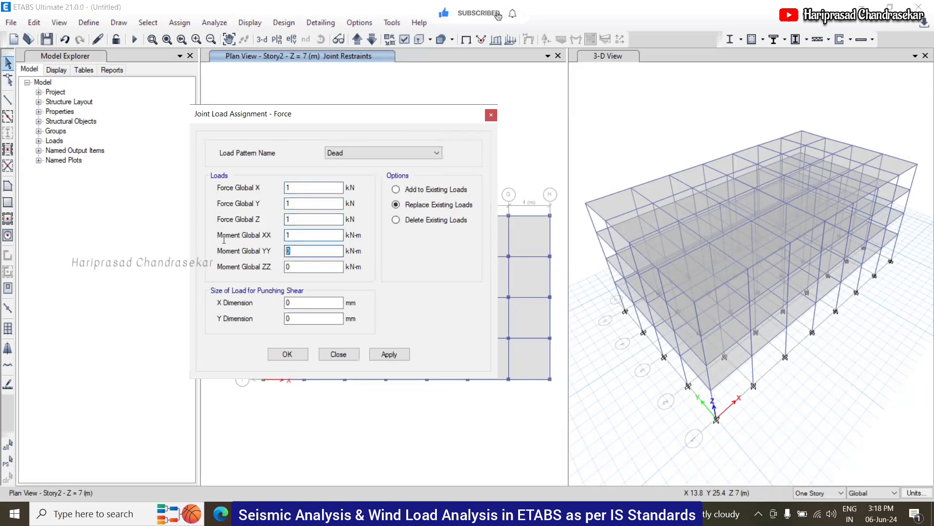
pyautogui.doubleClick(317, 268)
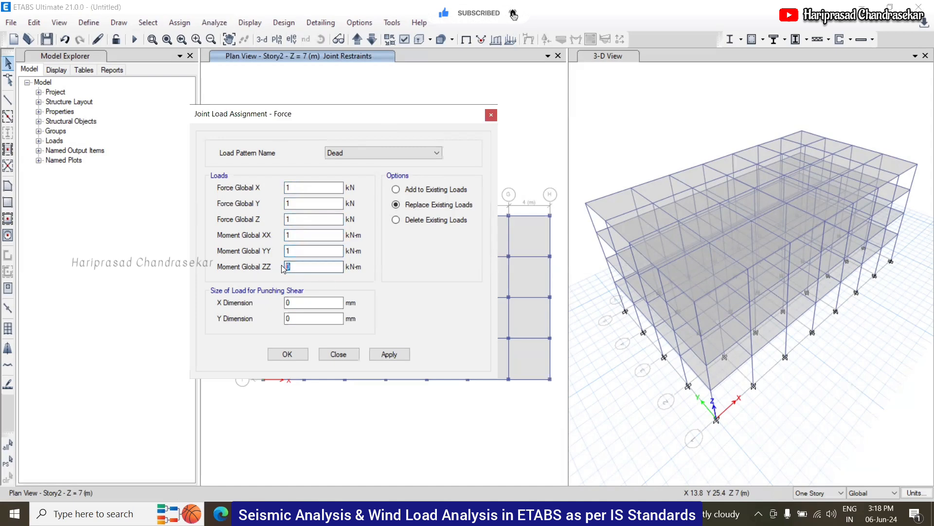
pyautogui.write('1')
pyautogui.click(582, 152)
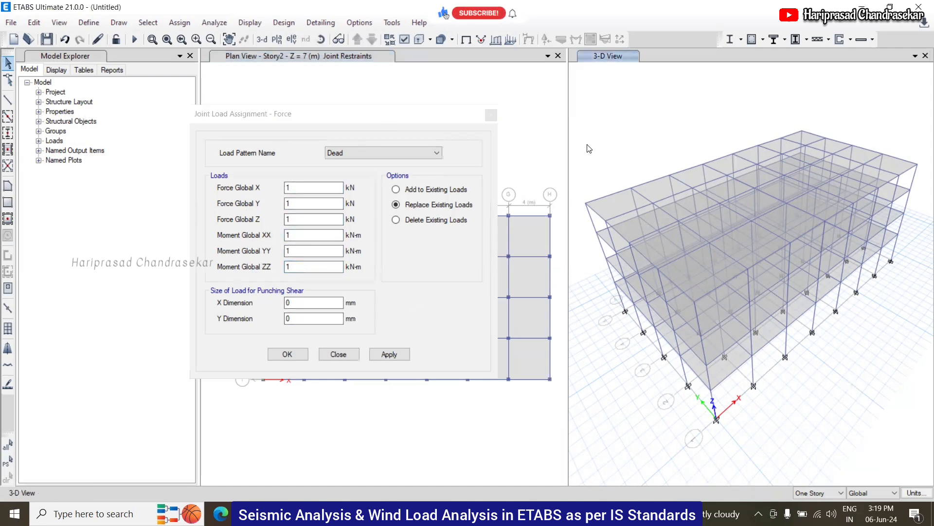
# - Select the whole model and apply the 1 kN force and 1 kN-m moment Dead loads to all joints
pyautogui.hotkey('ctrl', 'shift', 'a')
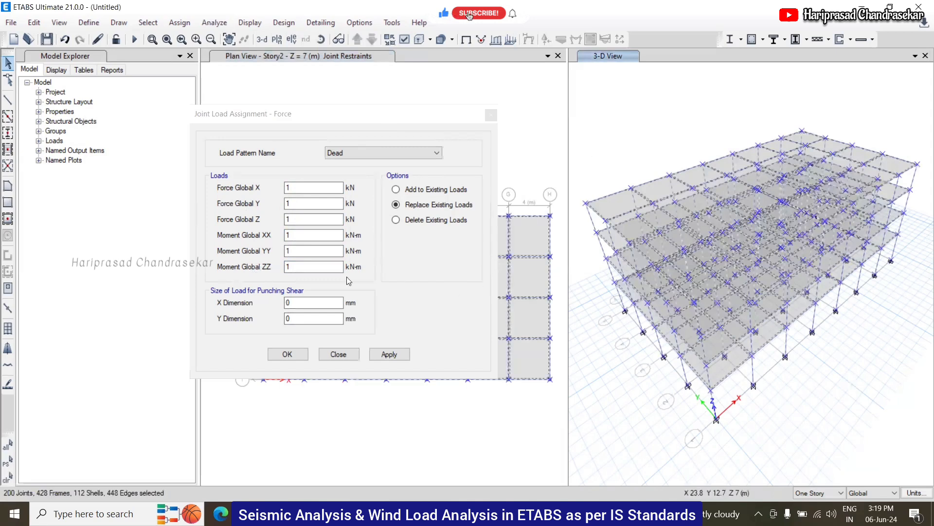
pyautogui.click(389, 354)
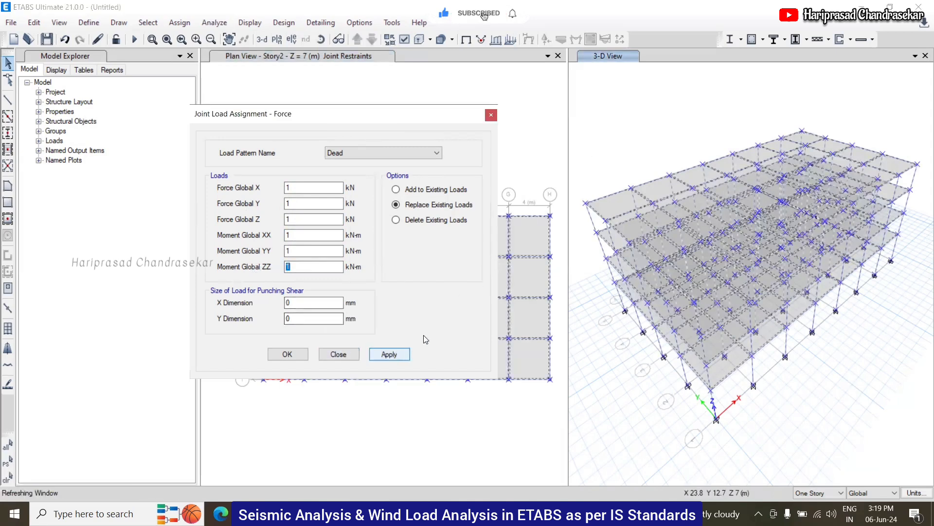
pyautogui.click(602, 231)
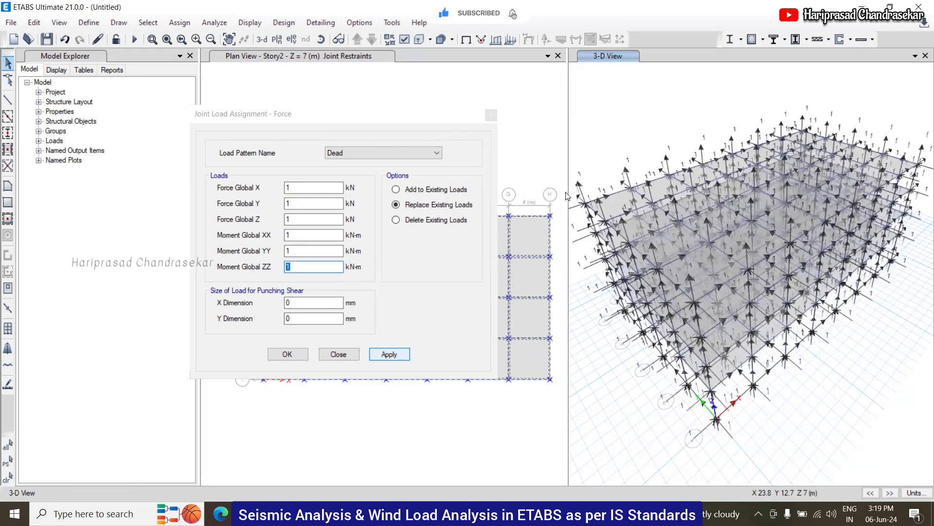
pyautogui.click(423, 151)
pyautogui.click(423, 151)
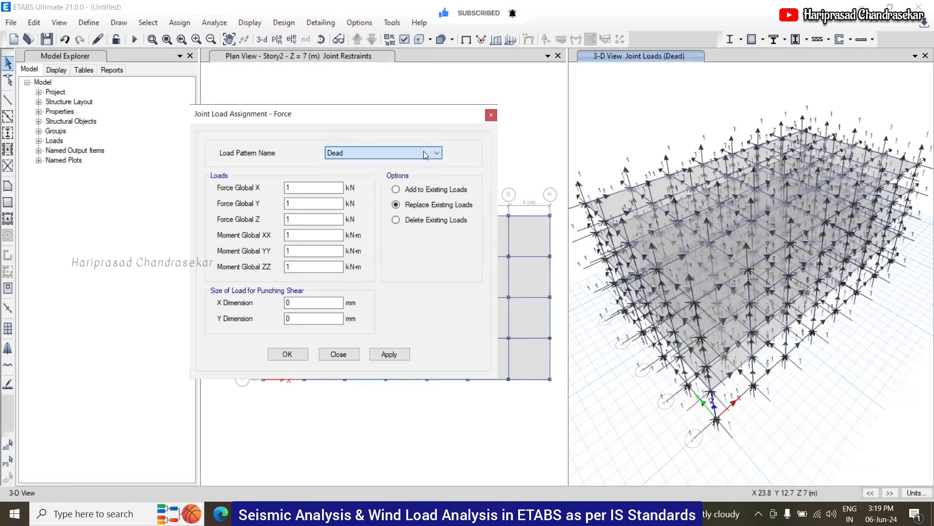
pyautogui.click(287, 353)
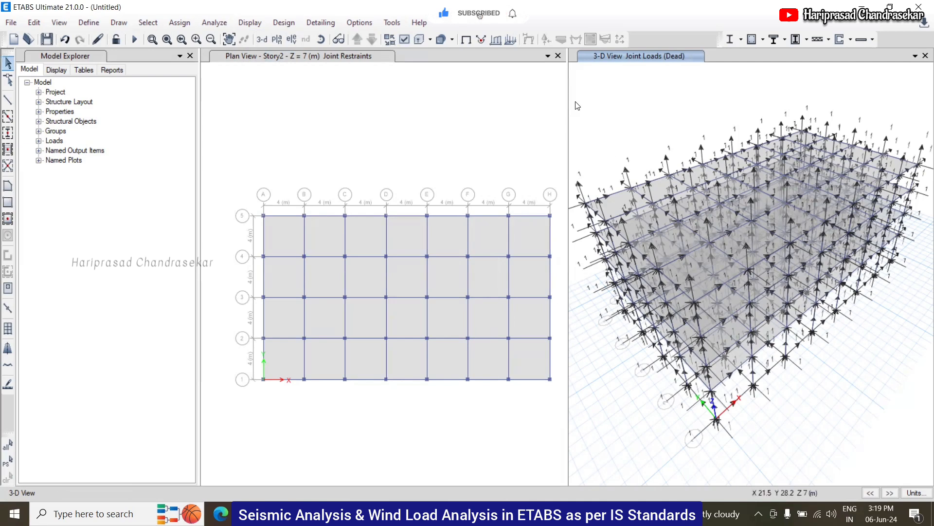
pyautogui.click(186, 25)
pyautogui.moveTo(225, 141)
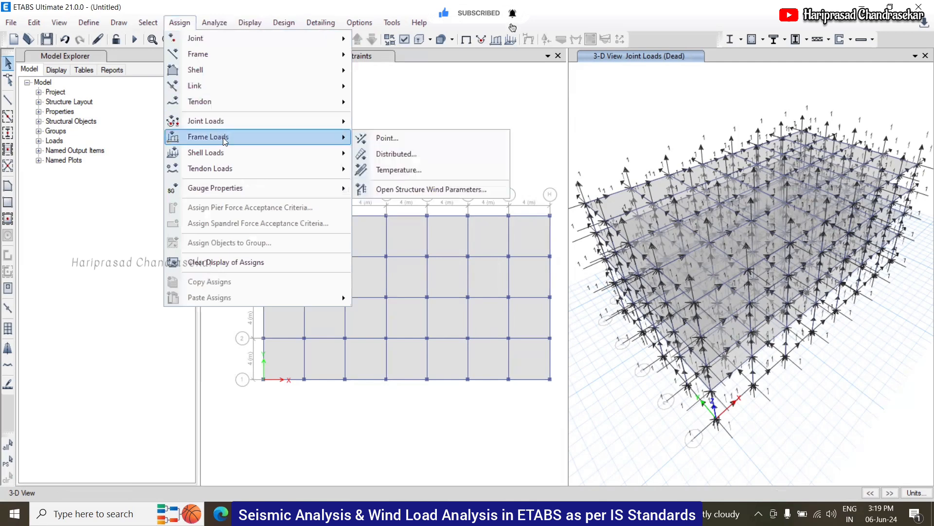
pyautogui.moveTo(234, 125)
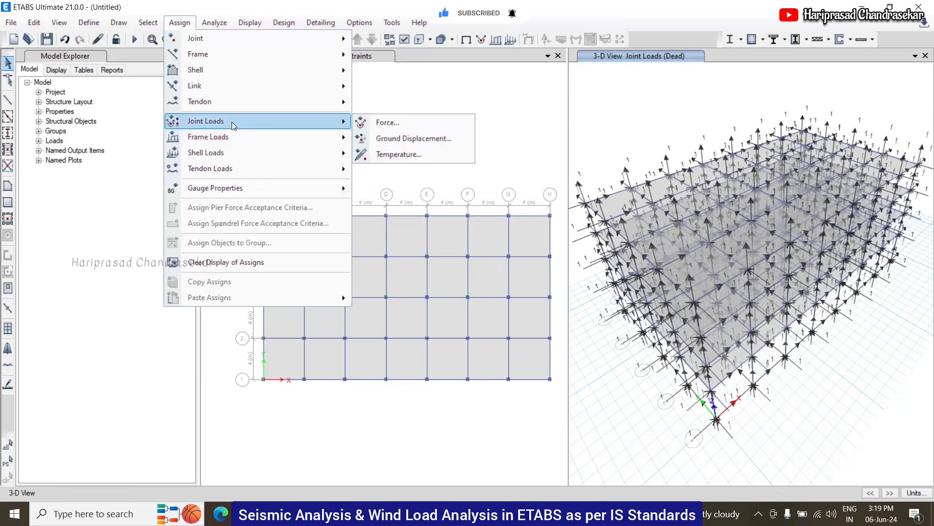
pyautogui.press('Escape')
pyautogui.press('Escape')
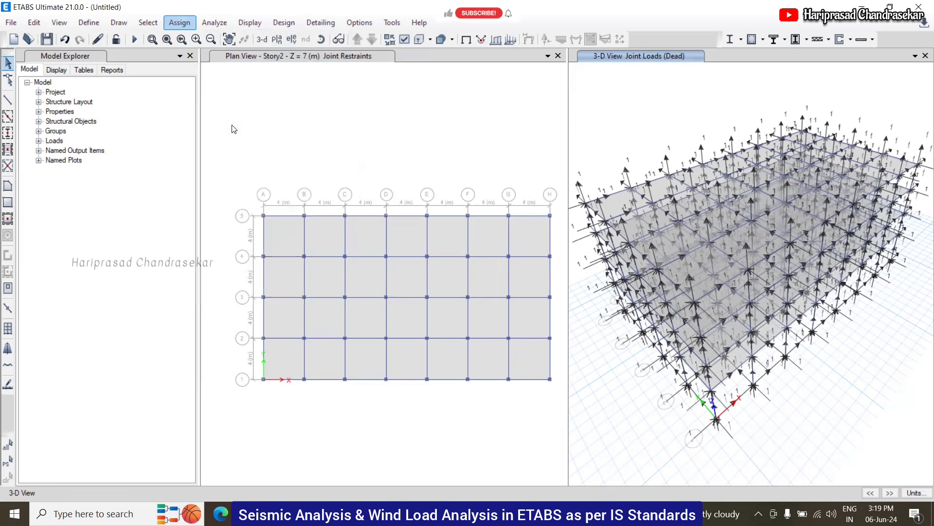
pyautogui.press('Escape')
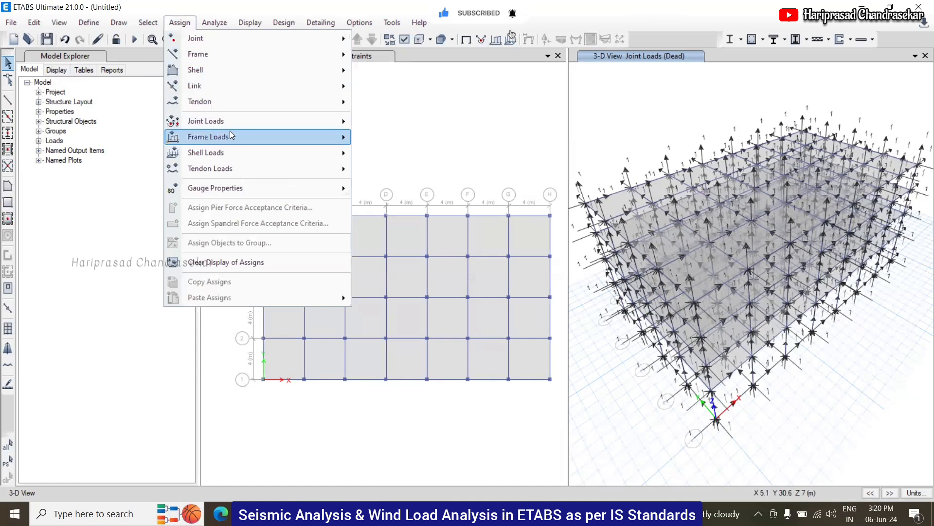
# - Open the distributed frame load assignment and set a uniform gravity load of 3.0625 kN/m for the Dead pattern
pyautogui.moveTo(232, 135)
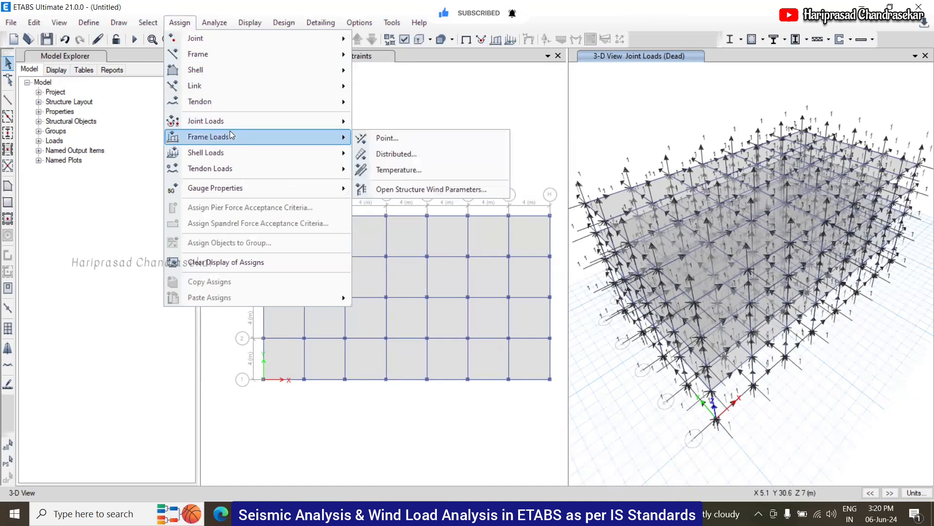
pyautogui.click(392, 153)
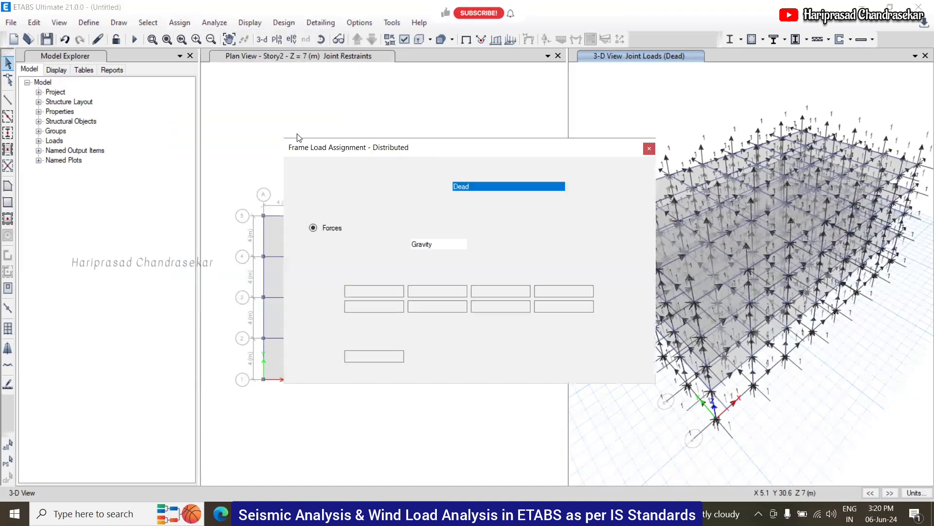
pyautogui.moveTo(405, 150); pyautogui.dragTo(290, 136)
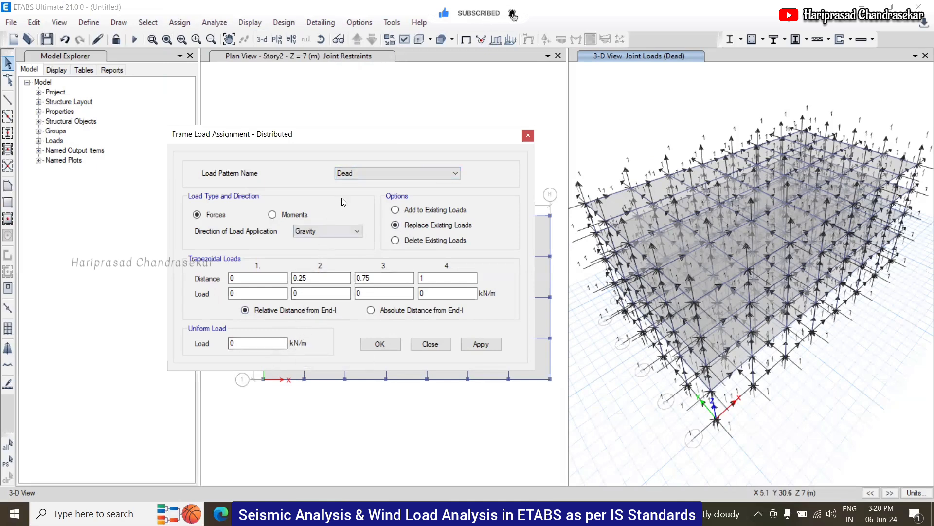
pyautogui.moveTo(264, 342); pyautogui.dragTo(182, 343)
pyautogui.write('3.0')
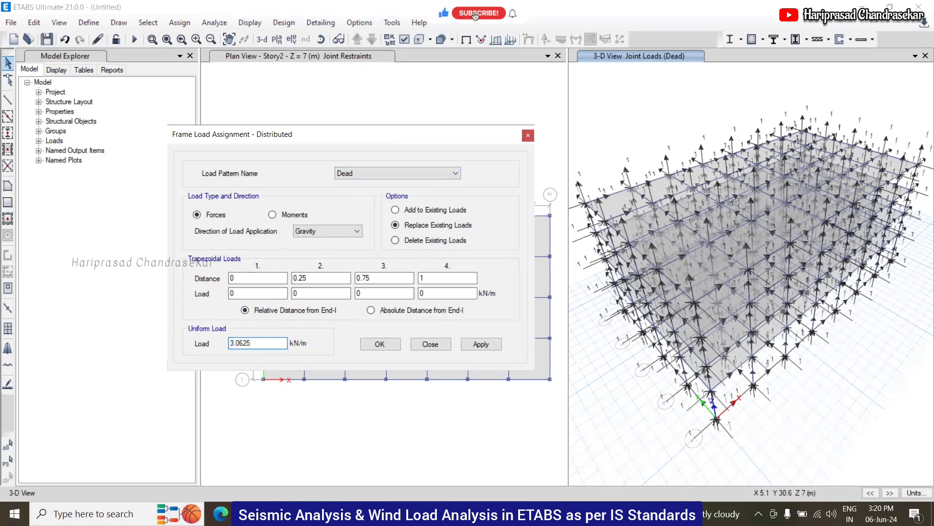
pyautogui.write('625')
pyautogui.moveTo(265, 343); pyautogui.dragTo(204, 344)
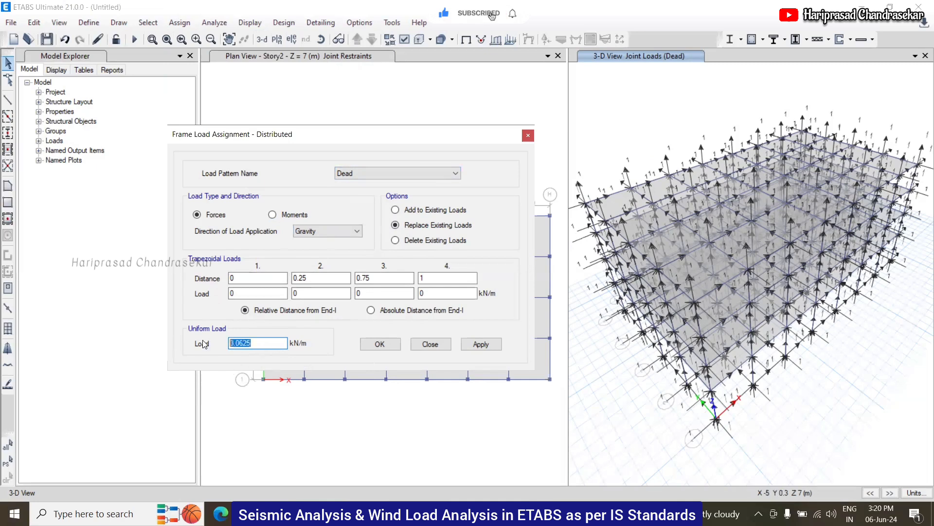
pyautogui.write('=.35*.35*')
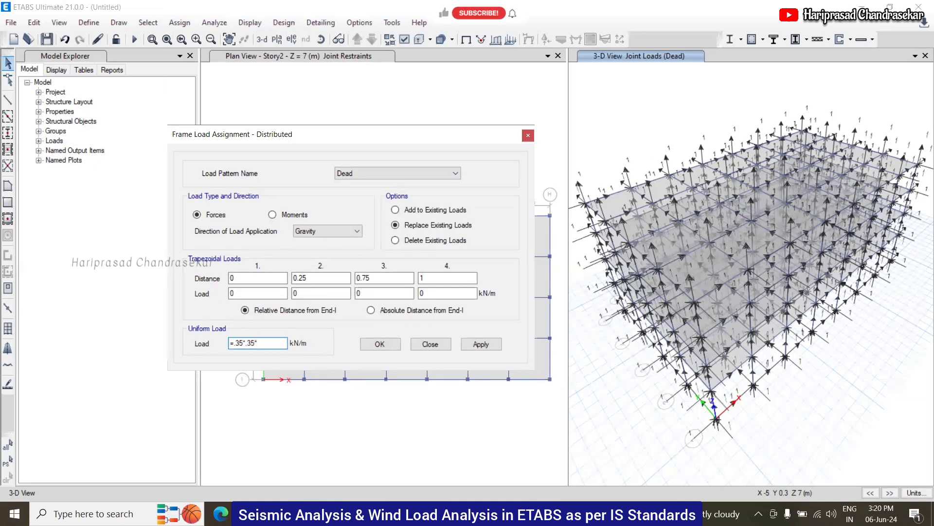
pyautogui.press('Return')
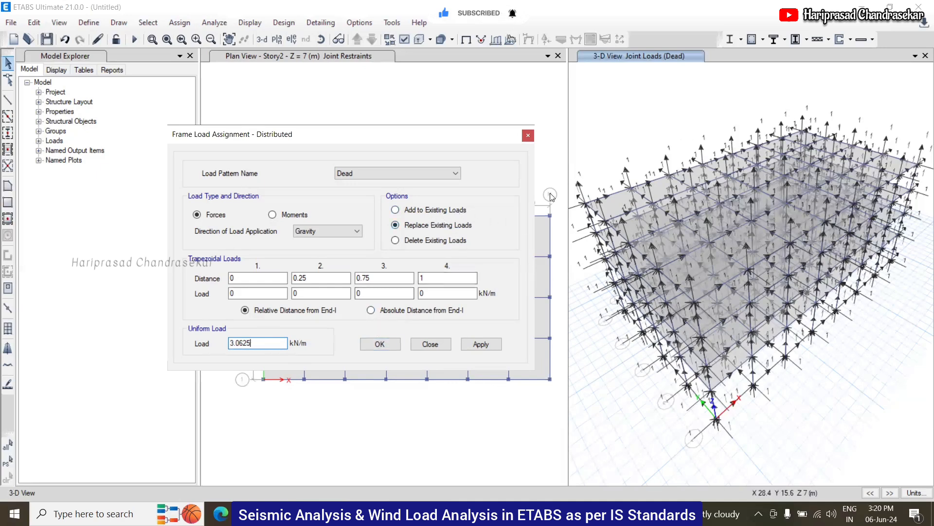
# - Select all columns and beams by object type and assign the uniform distributed load to them
pyautogui.click(628, 145)
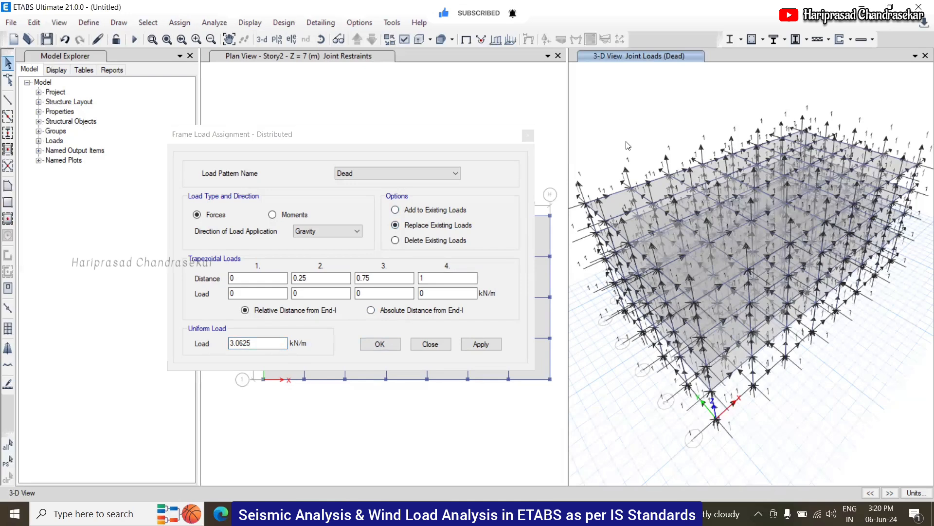
pyautogui.click(148, 22)
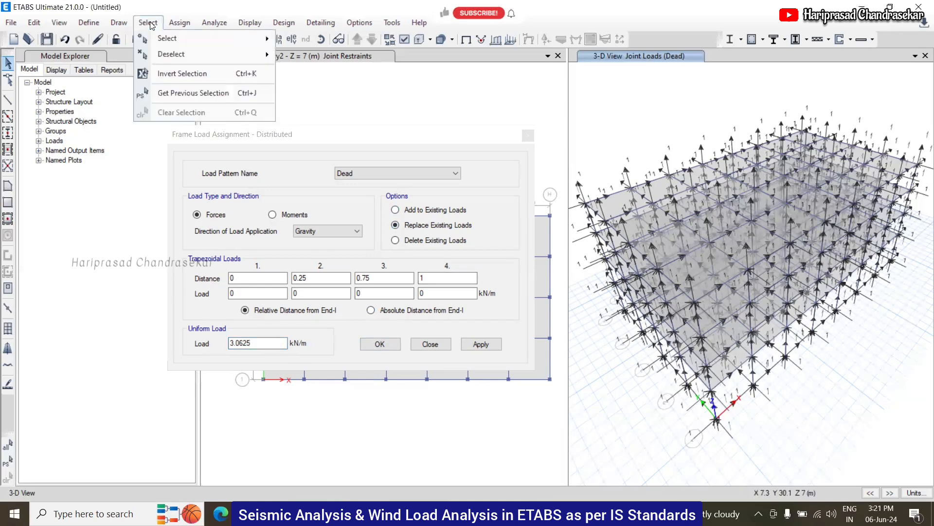
pyautogui.click(179, 87)
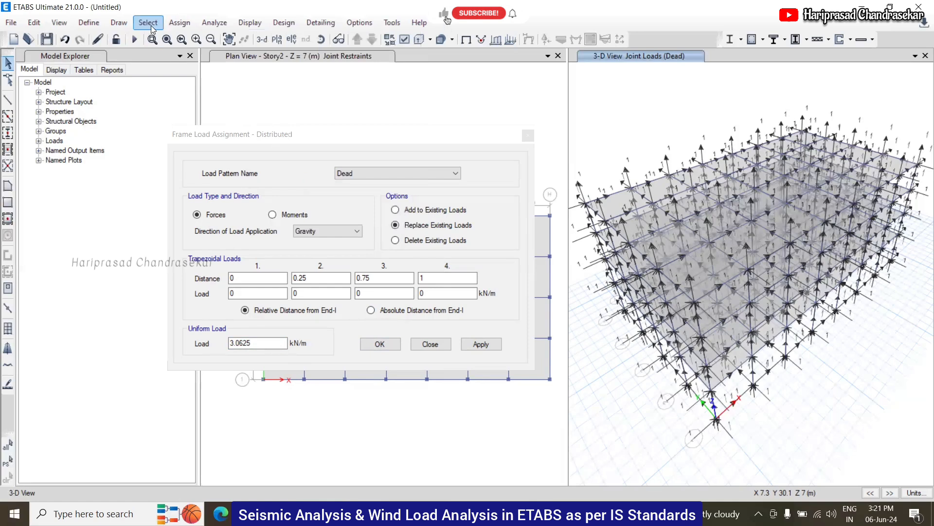
pyautogui.click(149, 23)
pyautogui.moveTo(189, 38)
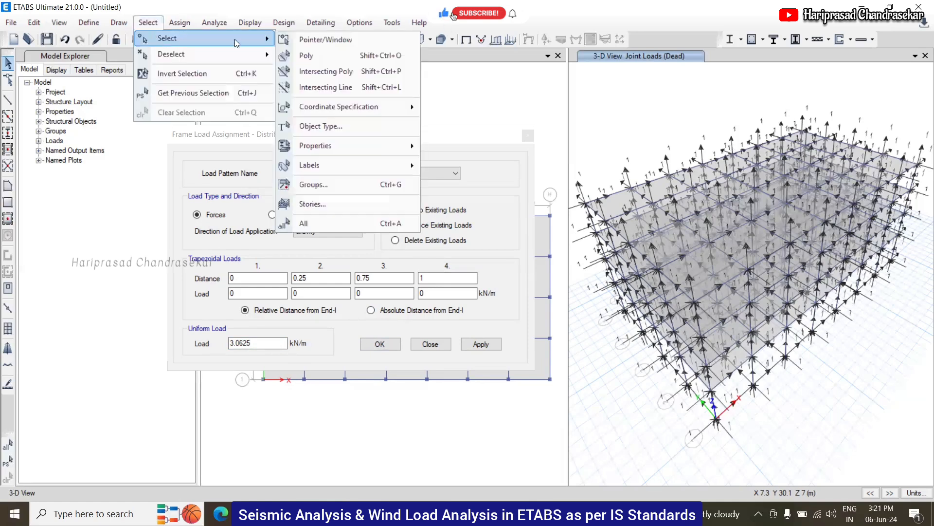
pyautogui.click(318, 127)
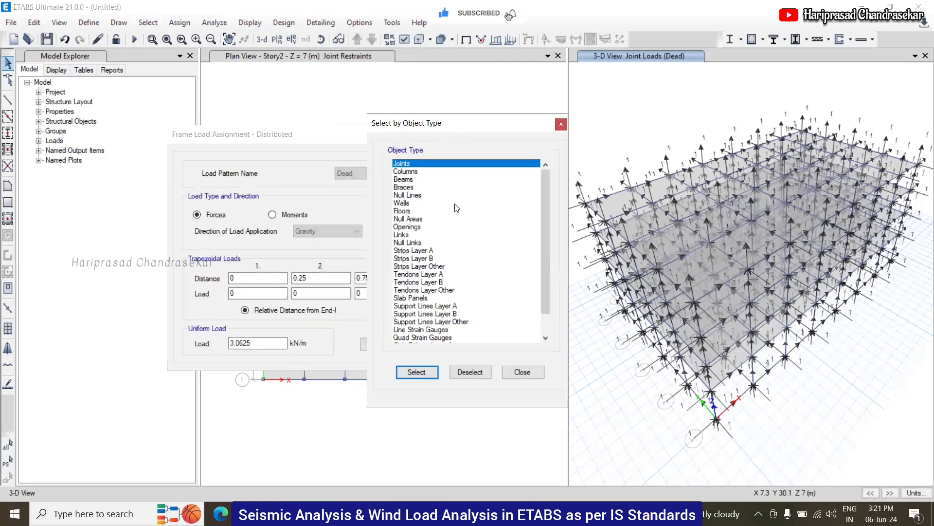
pyautogui.click(408, 180)
pyautogui.keyDown('ctrl'); pyautogui.click(412, 172); pyautogui.keyUp('ctrl')
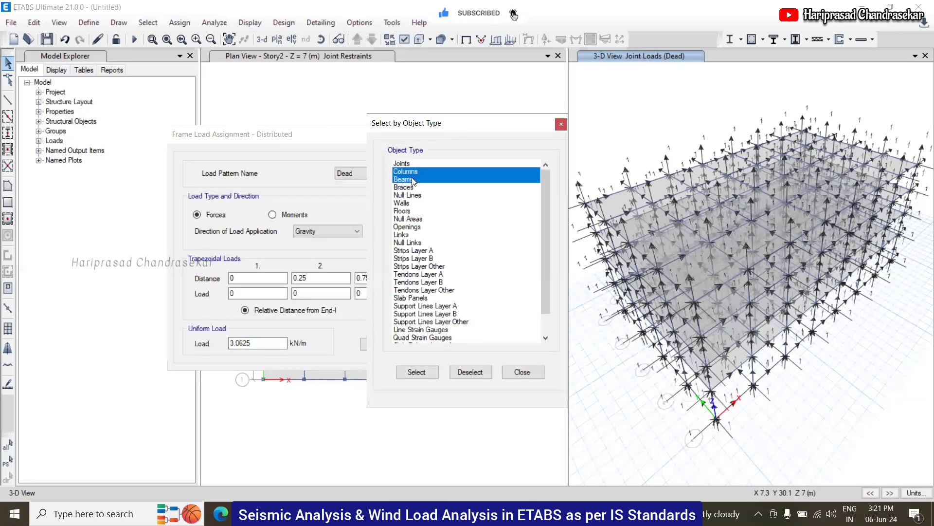
pyautogui.click(431, 372)
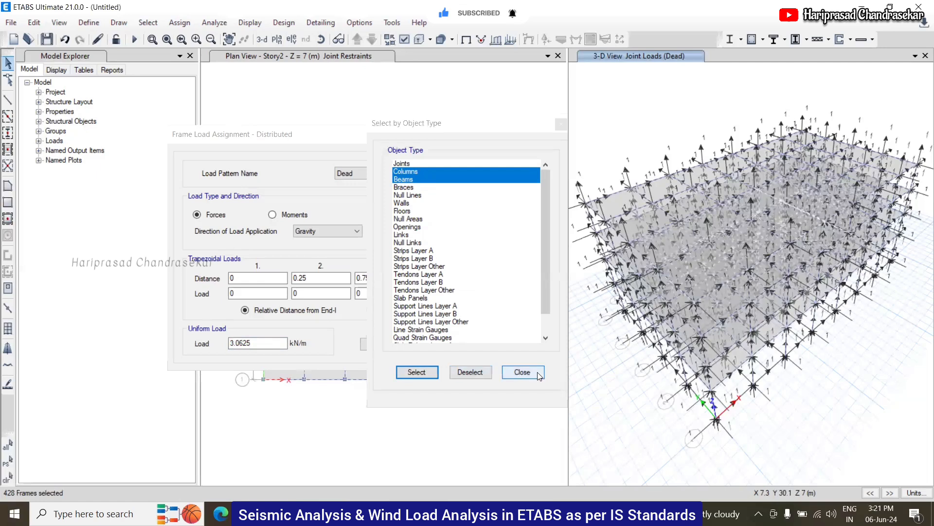
pyautogui.click(523, 373)
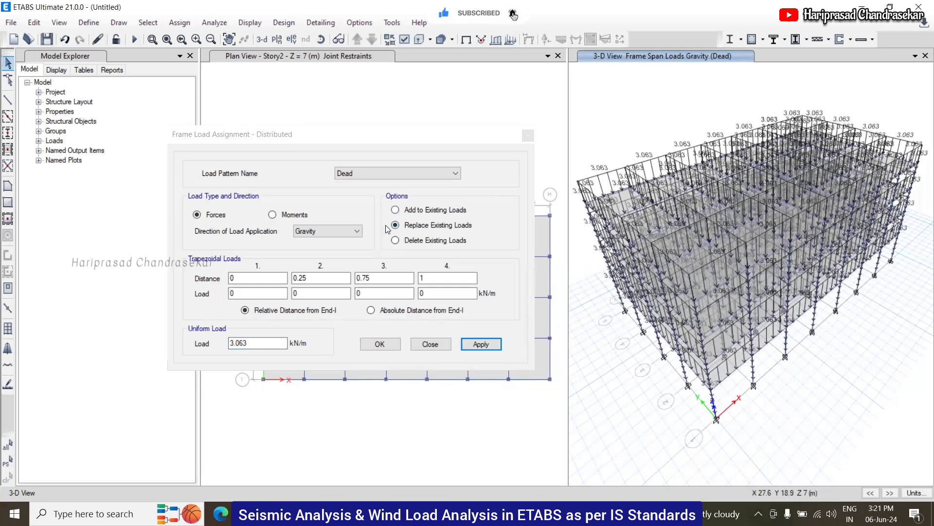
pyautogui.click(380, 345)
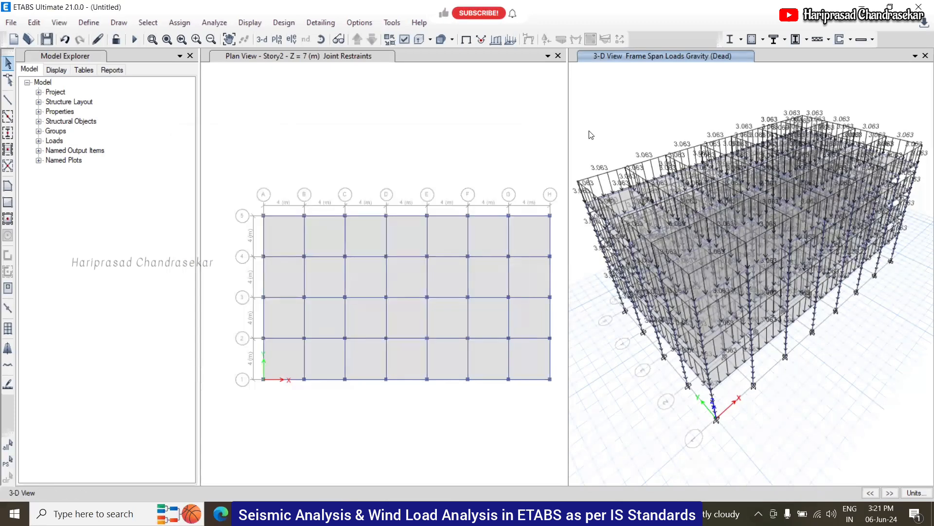
# - Open the uniform shell load assignment for the Dead pattern and select all floors by object type
pyautogui.click(180, 23)
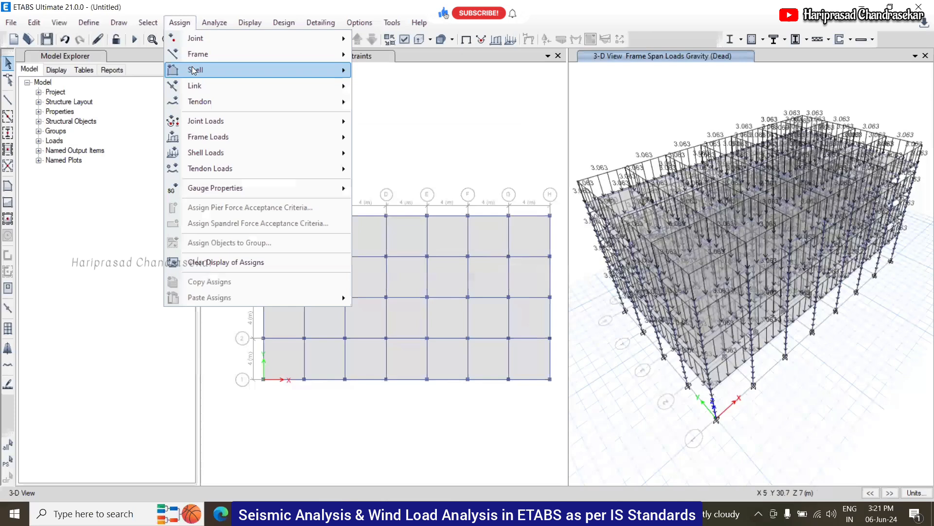
pyautogui.moveTo(226, 154)
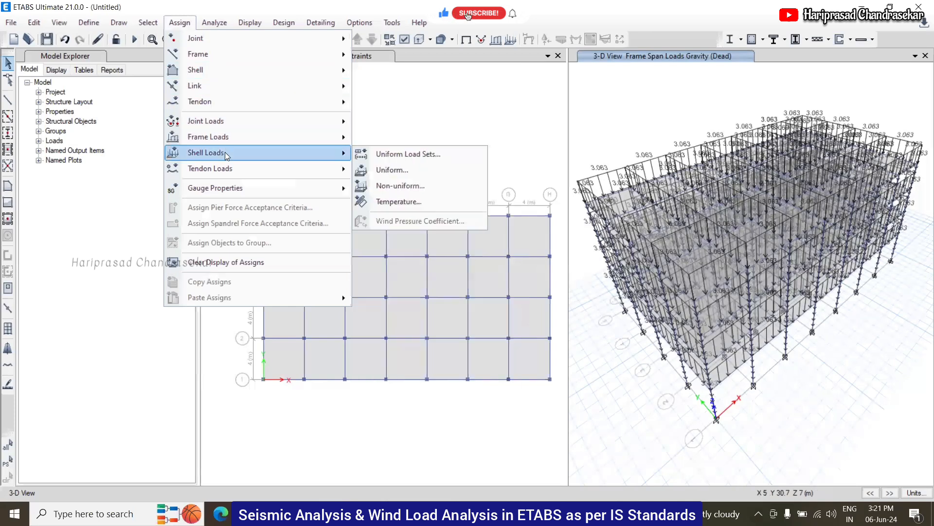
pyautogui.click(409, 171)
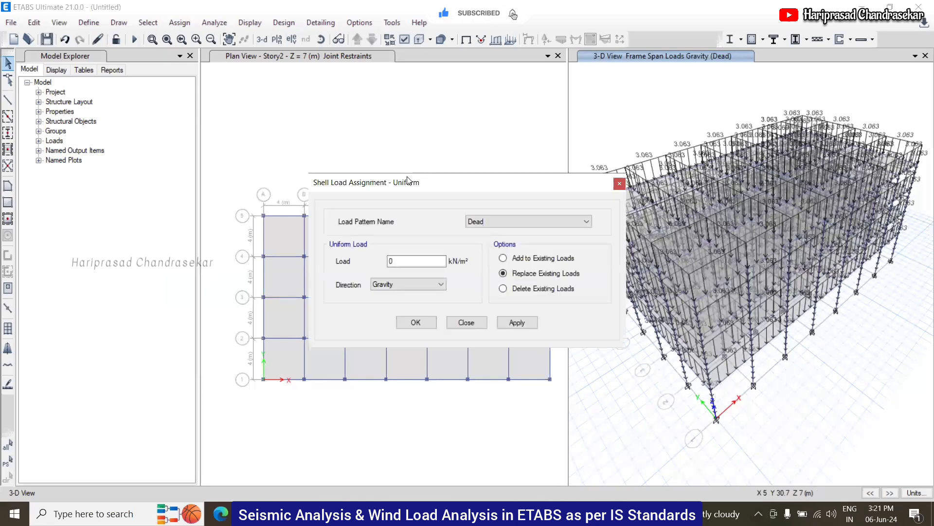
pyautogui.moveTo(408, 181); pyautogui.dragTo(280, 171)
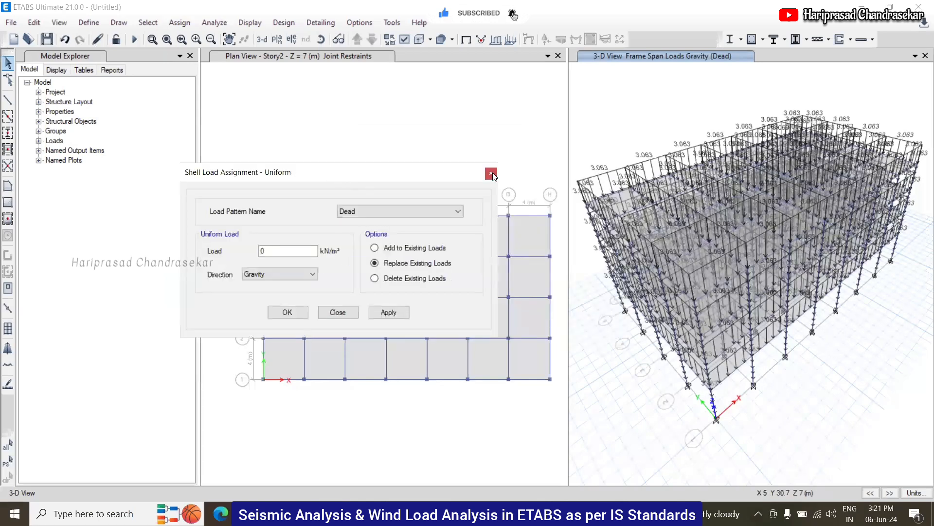
pyautogui.click(146, 22)
pyautogui.moveTo(253, 38)
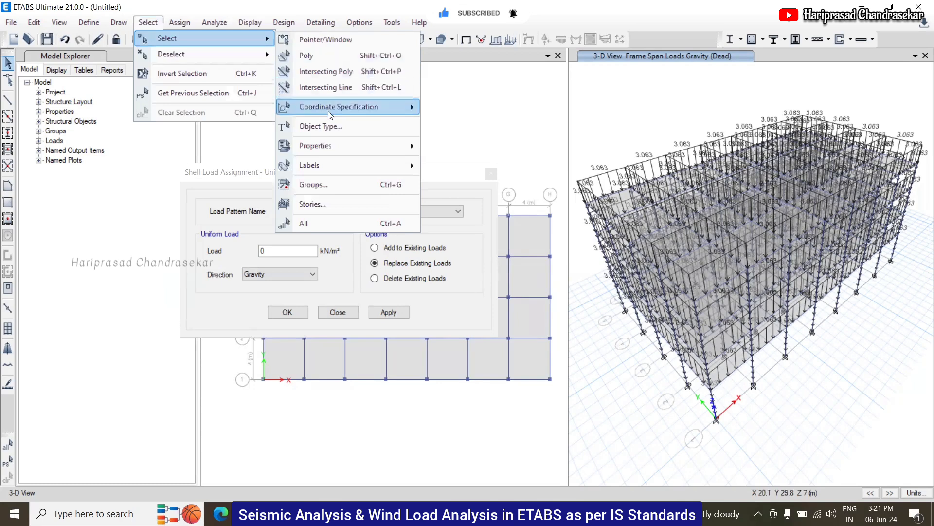
pyautogui.click(332, 127)
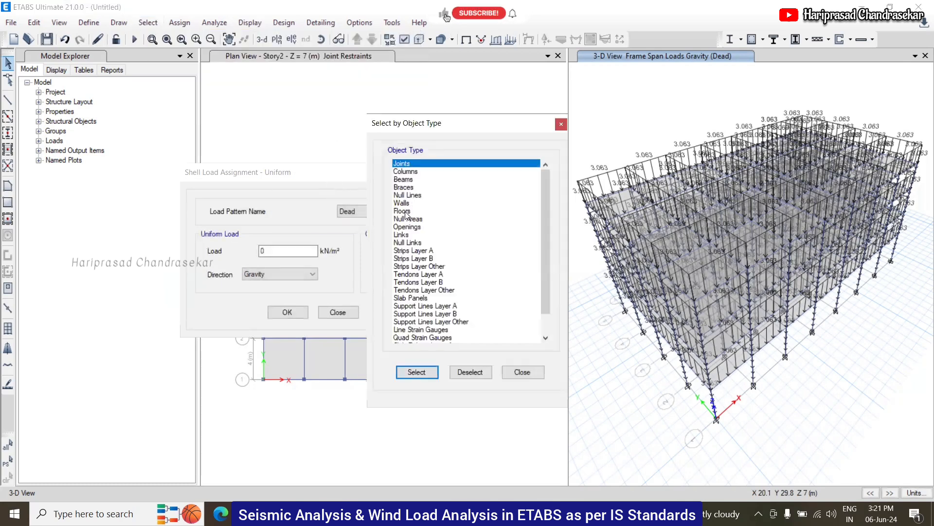
pyautogui.click(406, 213)
pyautogui.click(417, 372)
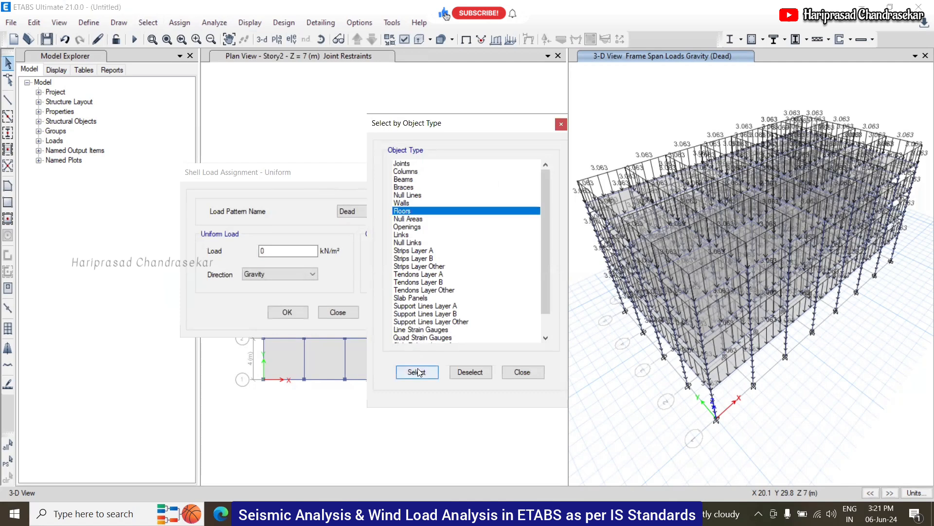
pyautogui.click(531, 374)
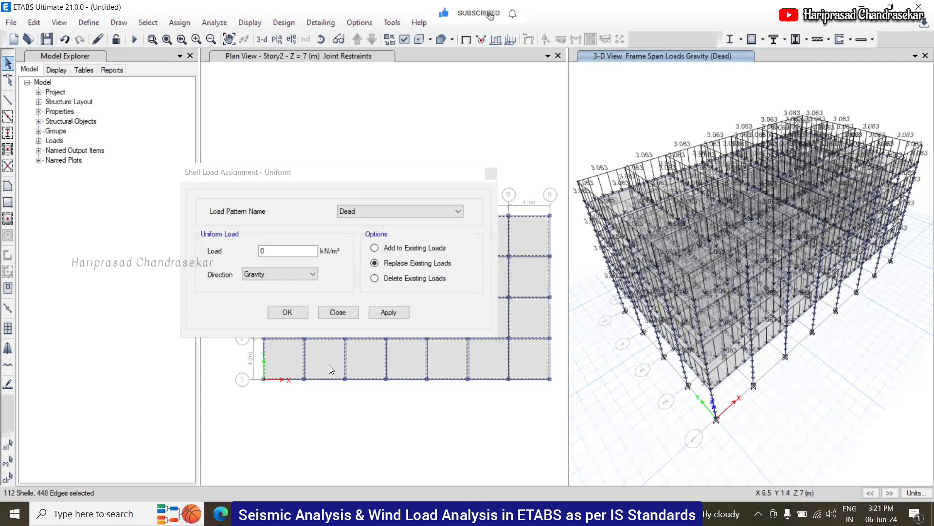
# - Move the load dialog clear of the Story2 plan and draw a dimension line along grid 5 from grid A to grid H
pyautogui.doubleClick(293, 248)
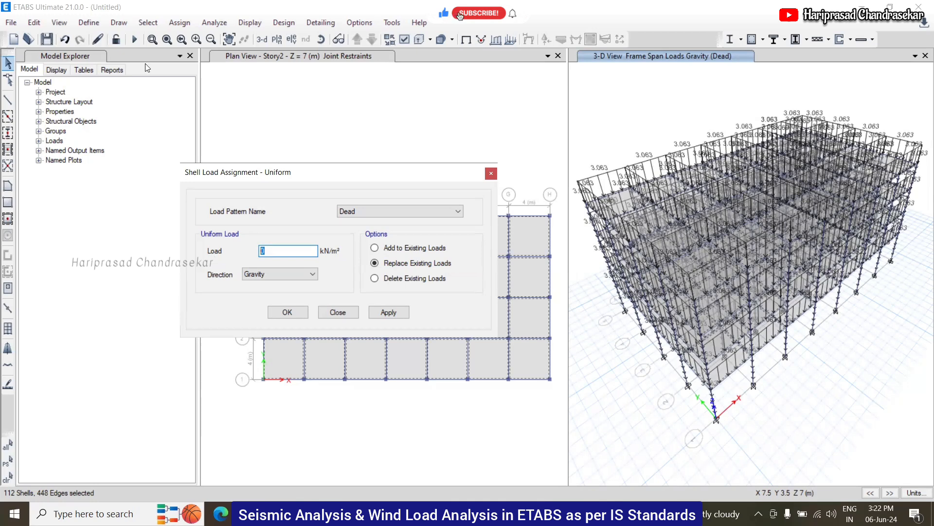
pyautogui.moveTo(382, 171); pyautogui.dragTo(782, 74)
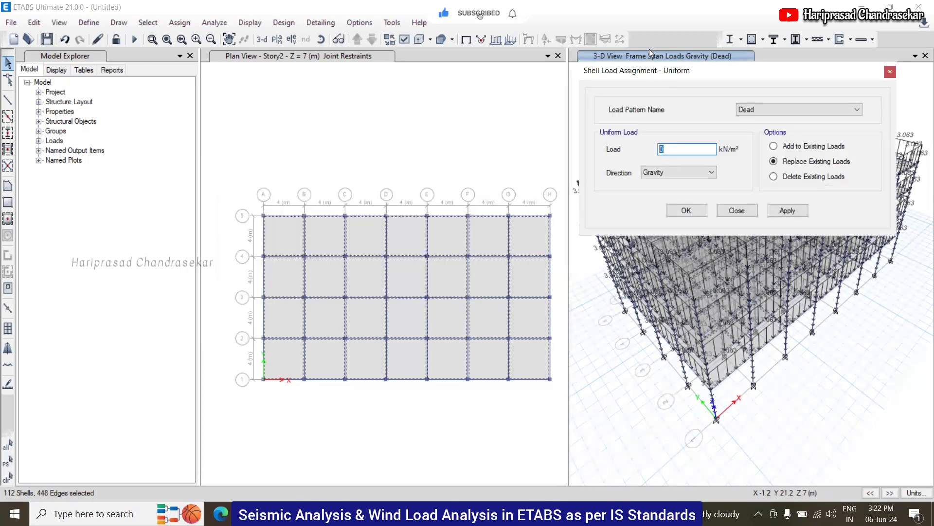
pyautogui.rightClick(320, 147)
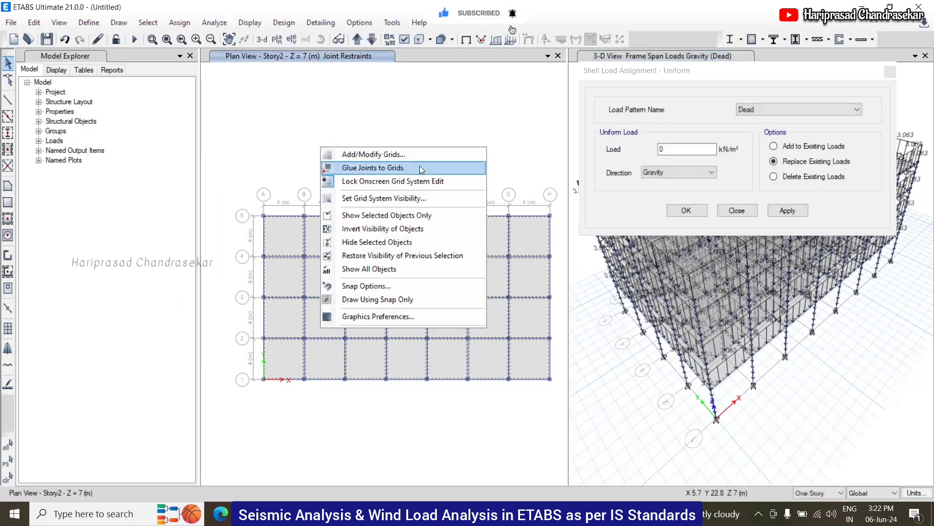
pyautogui.click(302, 116)
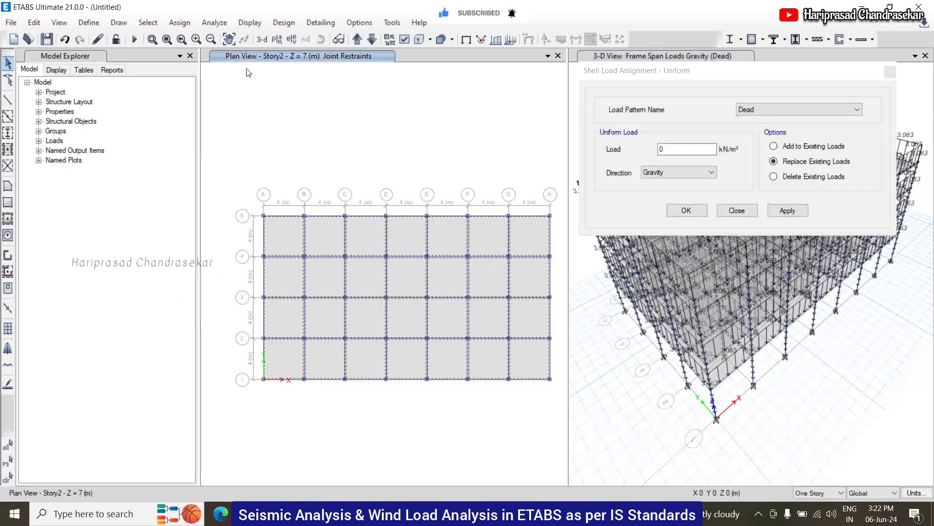
pyautogui.click(120, 23)
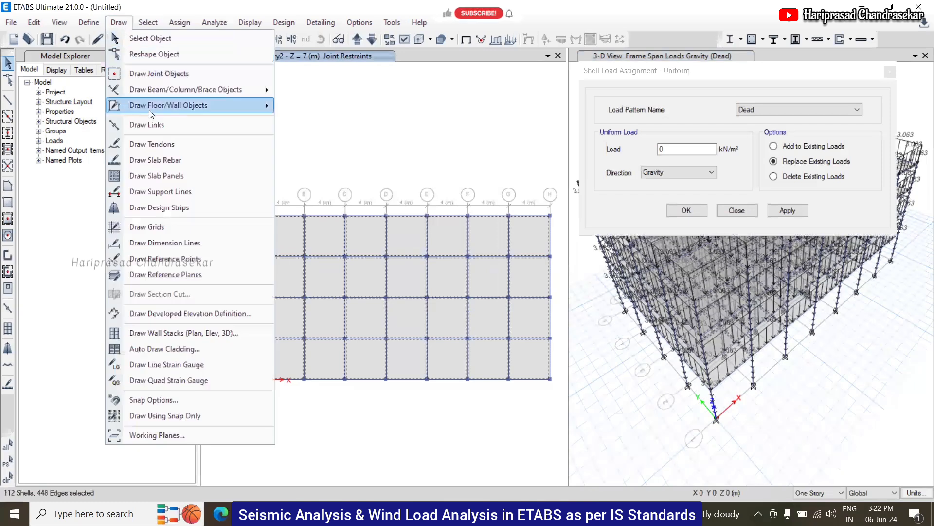
pyautogui.click(175, 242)
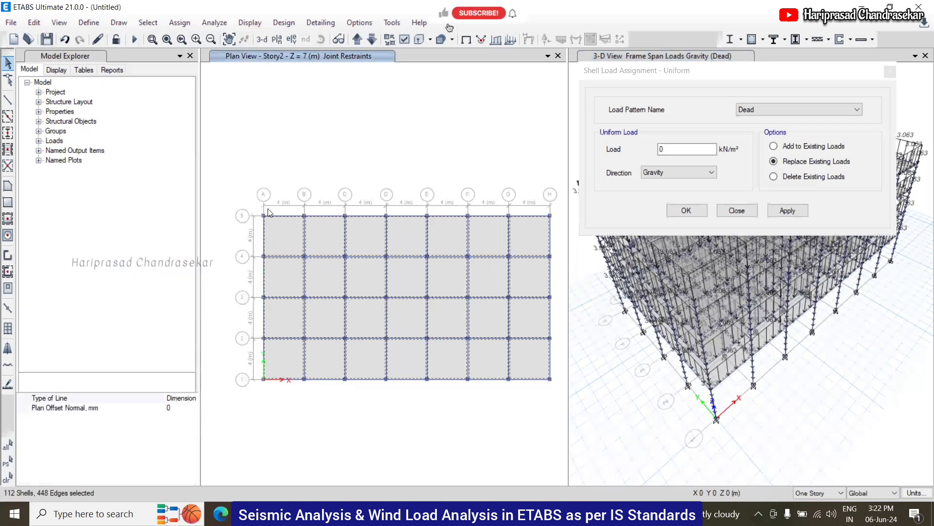
pyautogui.click(264, 215)
pyautogui.click(550, 215)
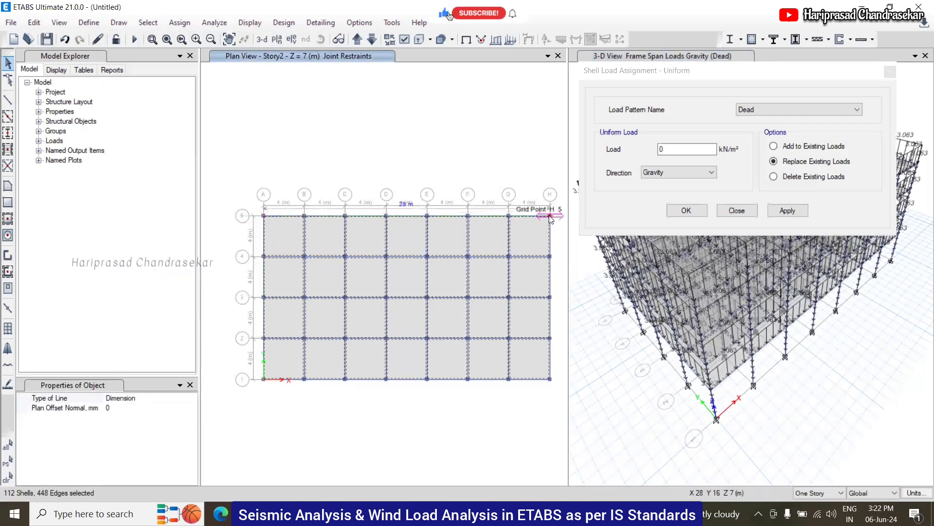
pyautogui.click(544, 180)
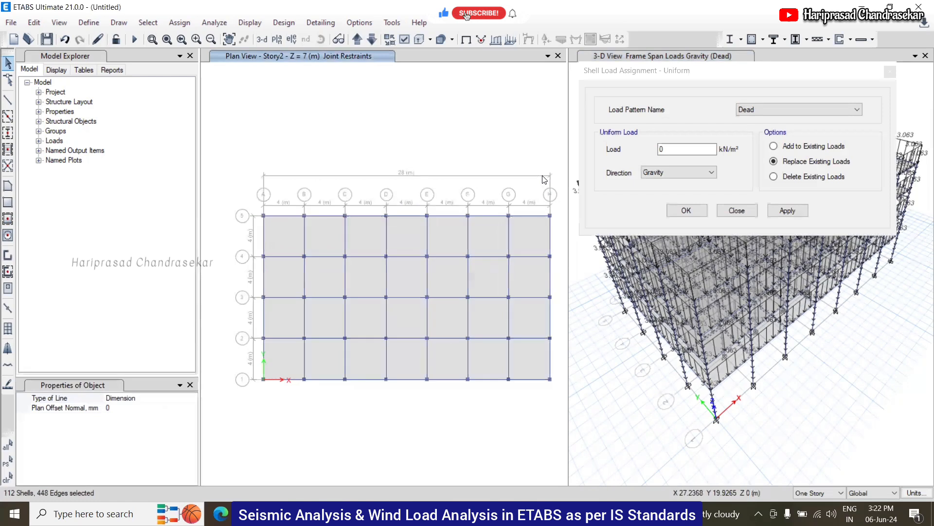
# - Draw a dimension line along grid A from grid 5 to grid 1, offset outside the grid bubbles
pyautogui.click(266, 216)
pyautogui.click(264, 379)
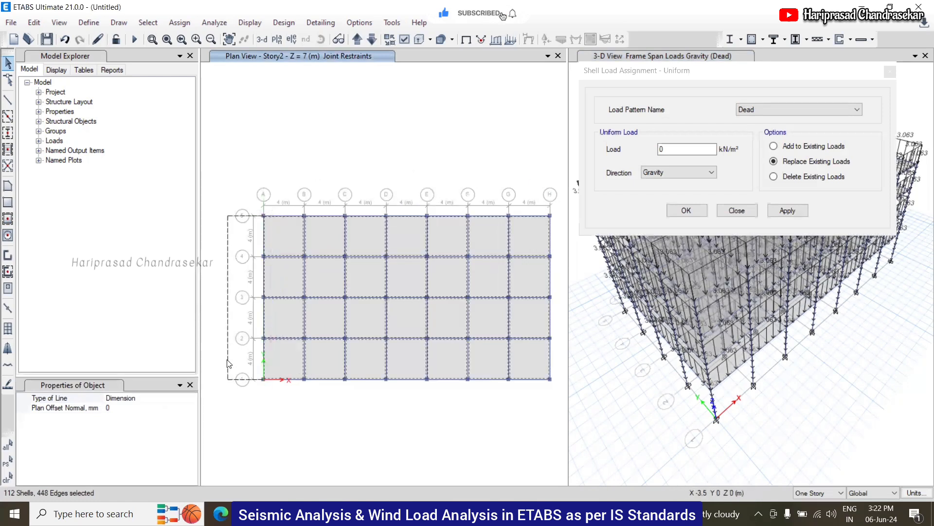
pyautogui.click(219, 340)
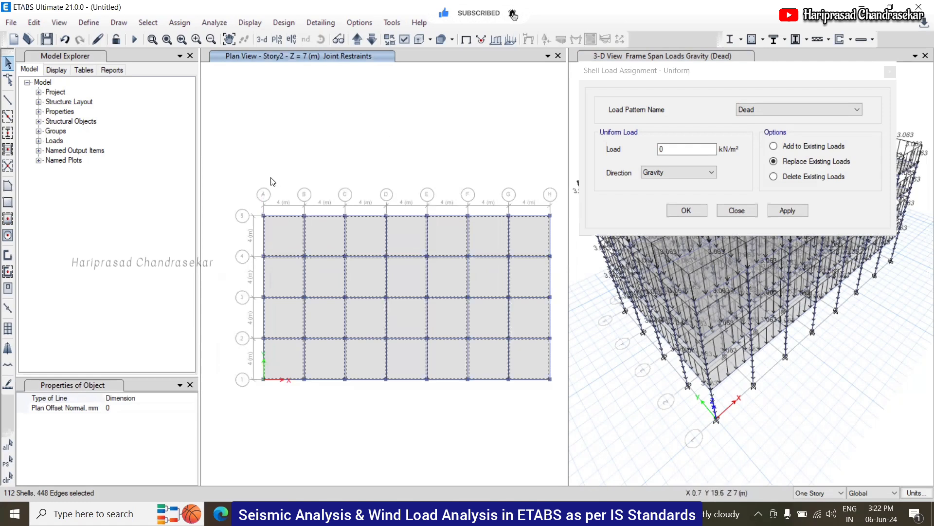
pyautogui.click(119, 22)
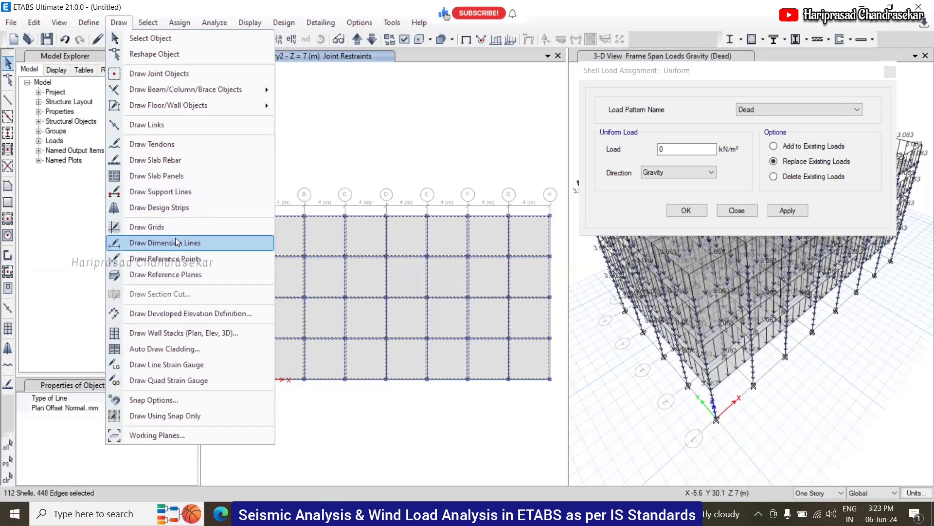
pyautogui.click(432, 84)
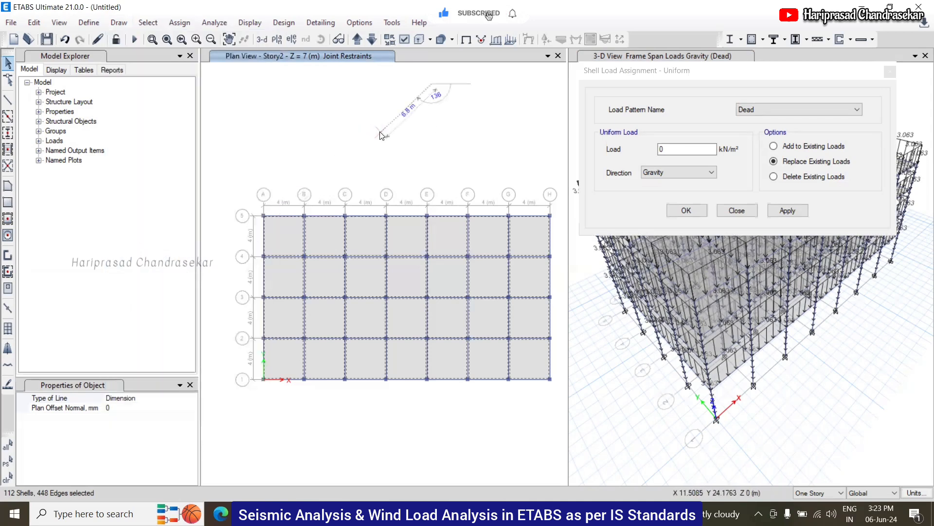
pyautogui.press('Escape')
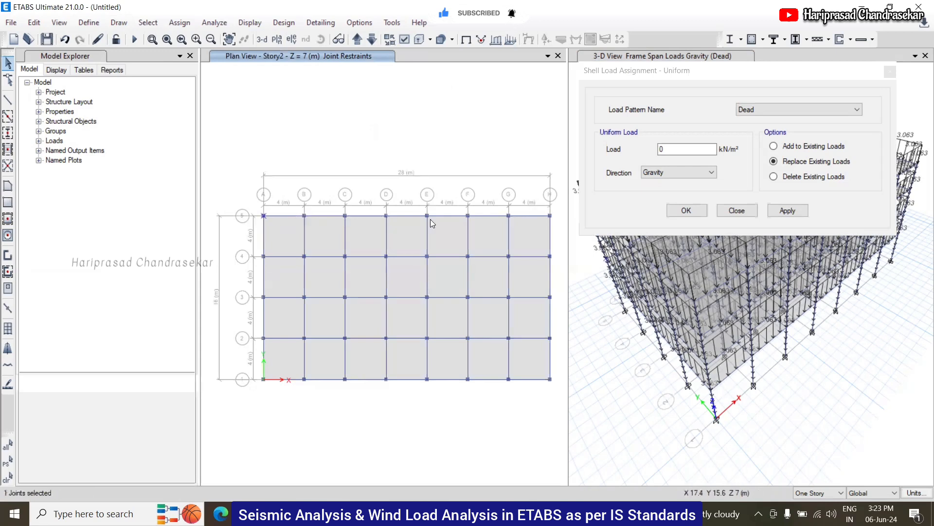
pyautogui.click(263, 217)
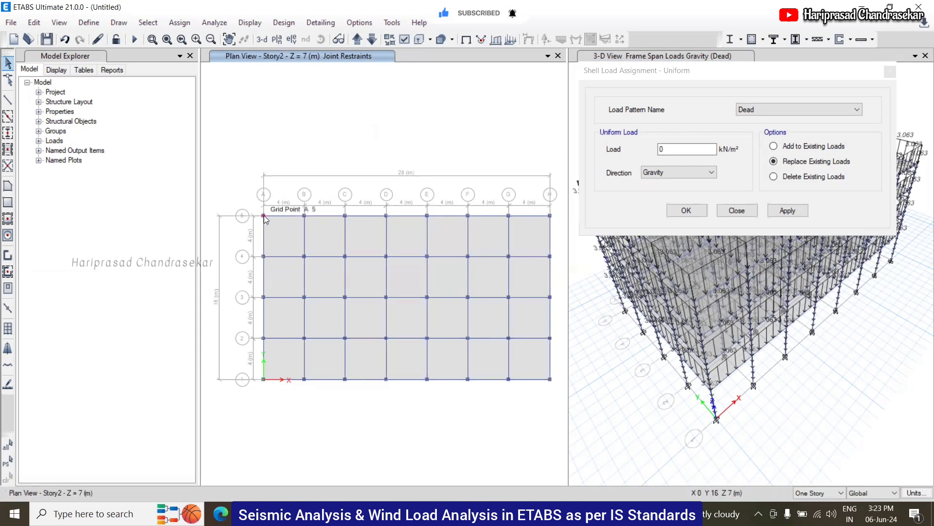
pyautogui.click(550, 217)
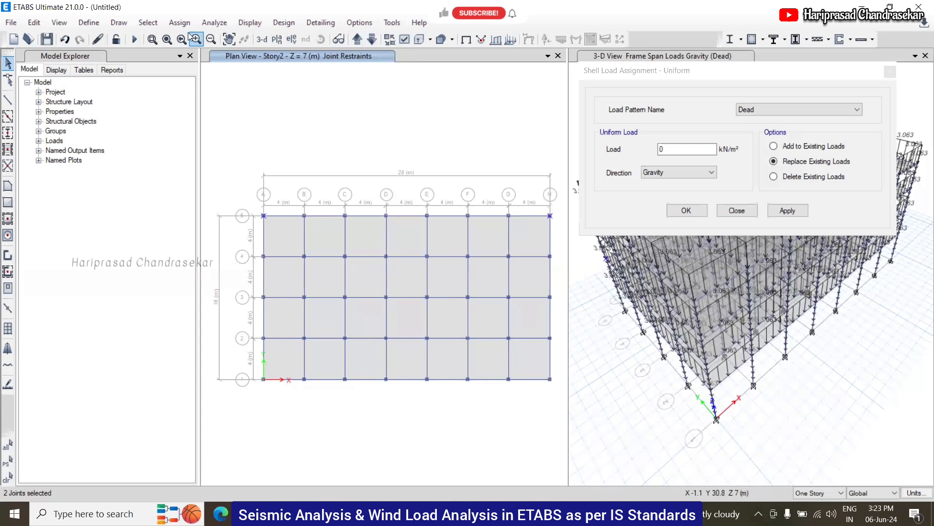
# - Draw another dimension line from grid point A5 to H5, placed farther out than the existing overall dimension
pyautogui.click(119, 23)
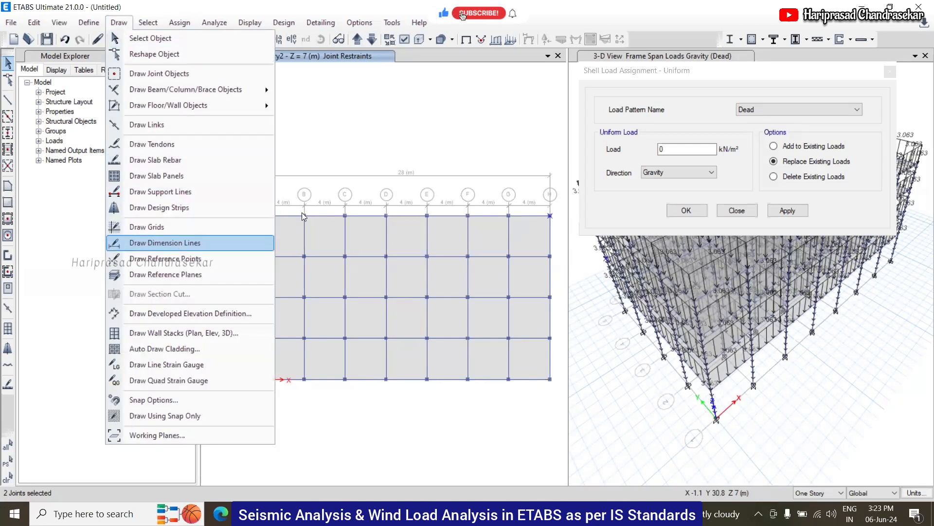
pyautogui.click(177, 244)
pyautogui.click(264, 216)
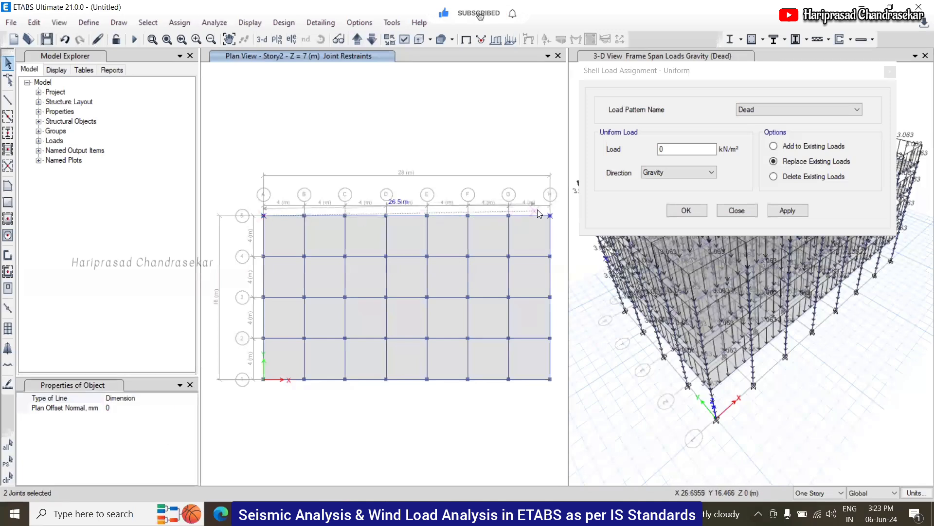
pyautogui.click(550, 216)
pyautogui.click(526, 148)
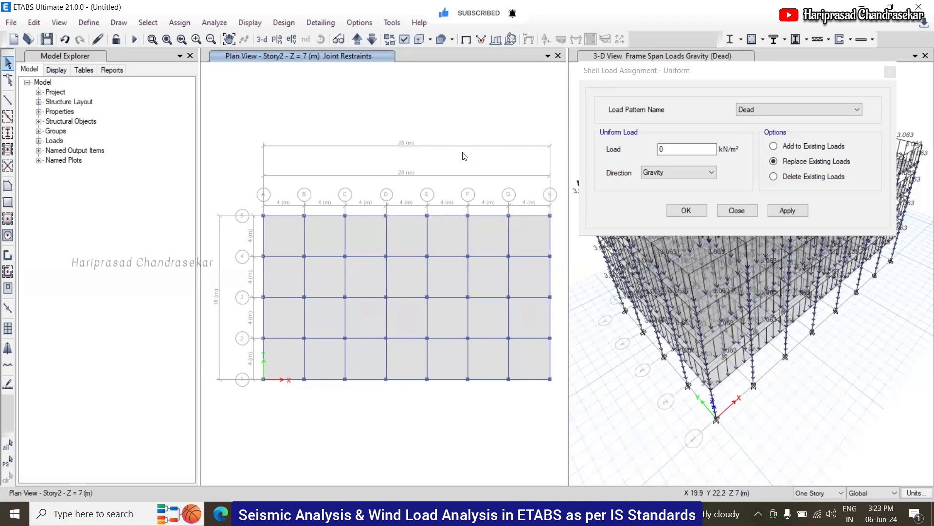
# - Delete the outer duplicate dimension line with onscreen grid system editing unlocked, and lock grid editing again
pyautogui.rightClick(465, 123)
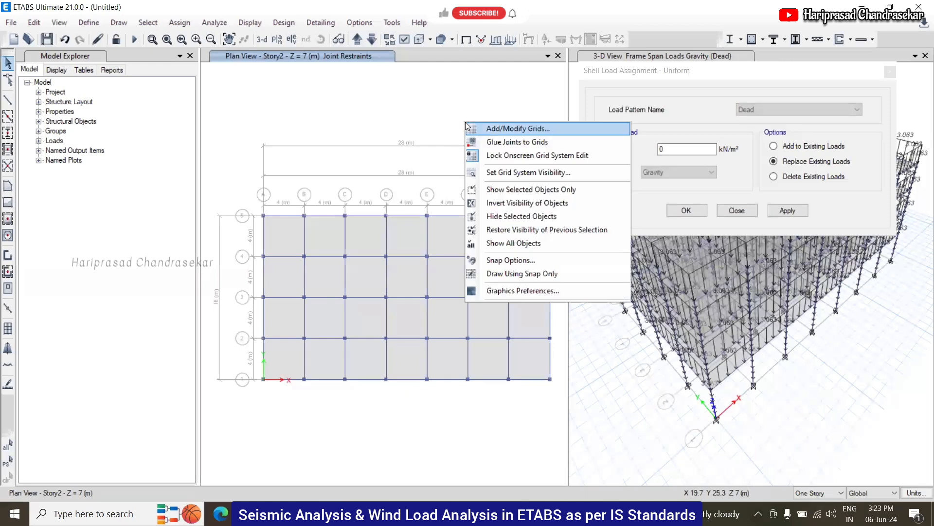
pyautogui.click(503, 156)
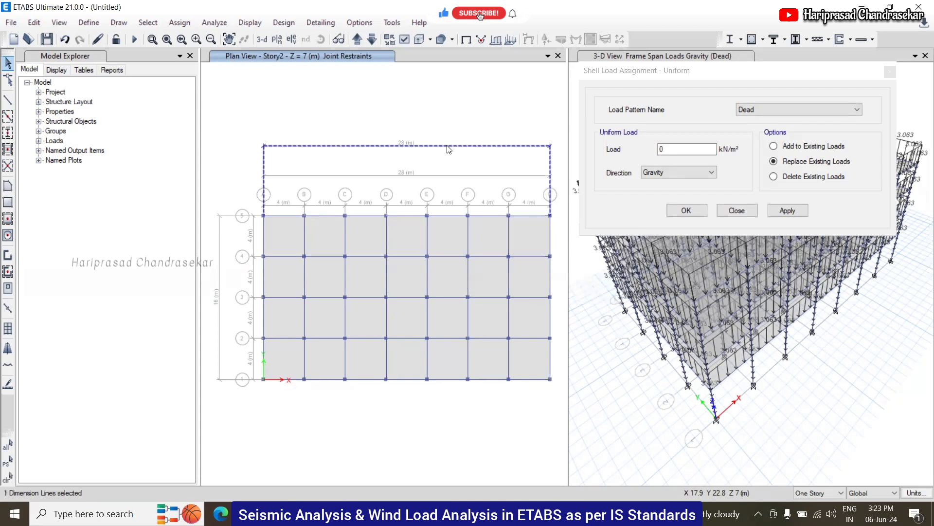
pyautogui.press('Delete')
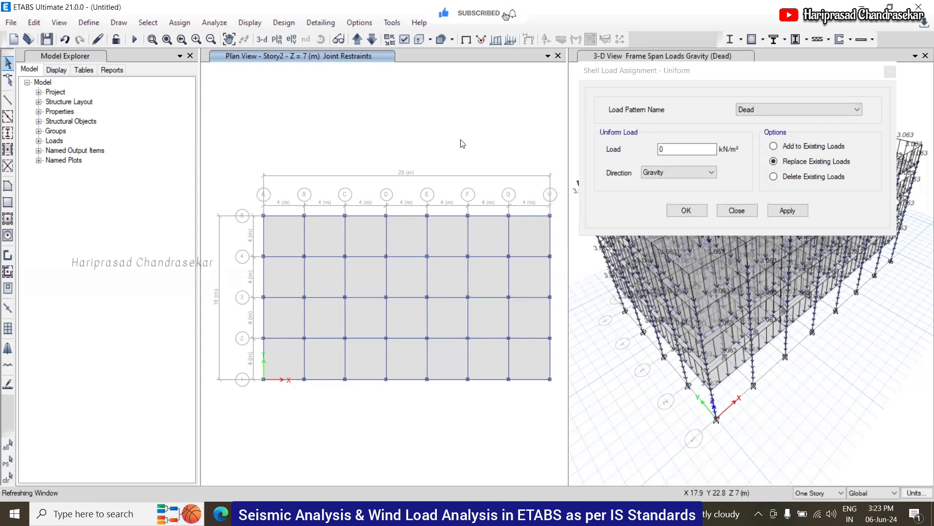
pyautogui.rightClick(458, 145)
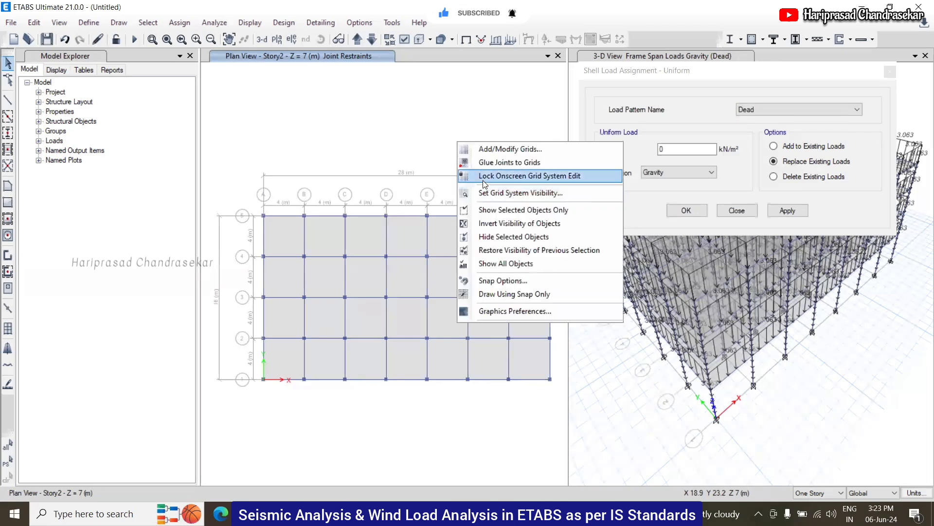
pyautogui.click(495, 176)
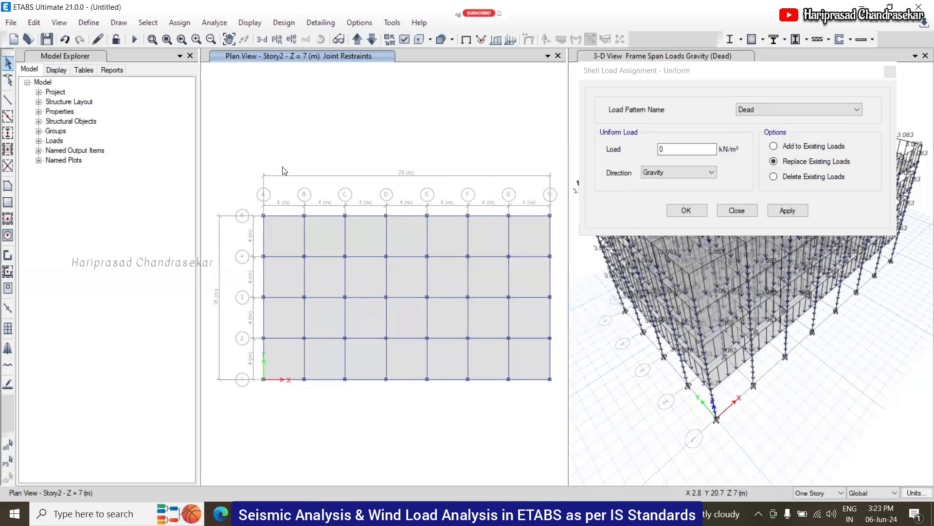
# - Try the expression 28*16*25 as the uniform shell load value for the Dead pattern
pyautogui.doubleClick(709, 154)
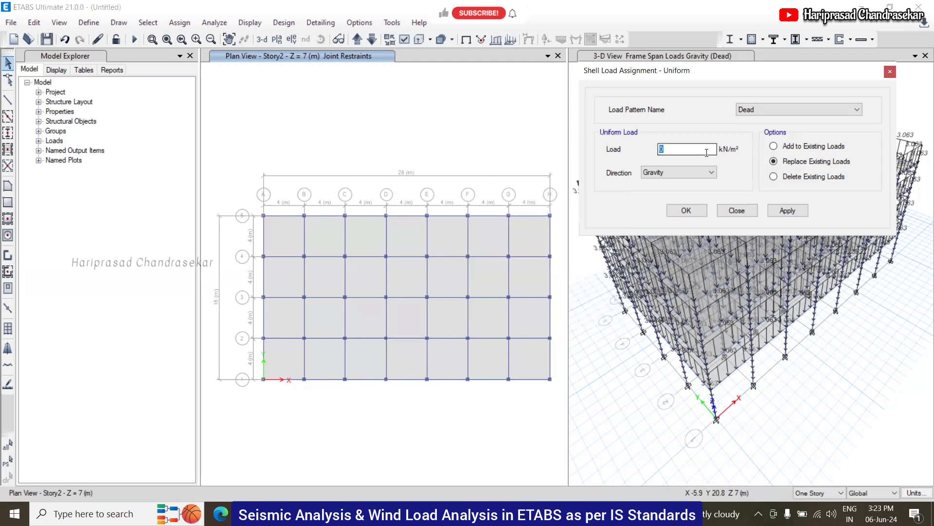
pyautogui.write('28*16*25')
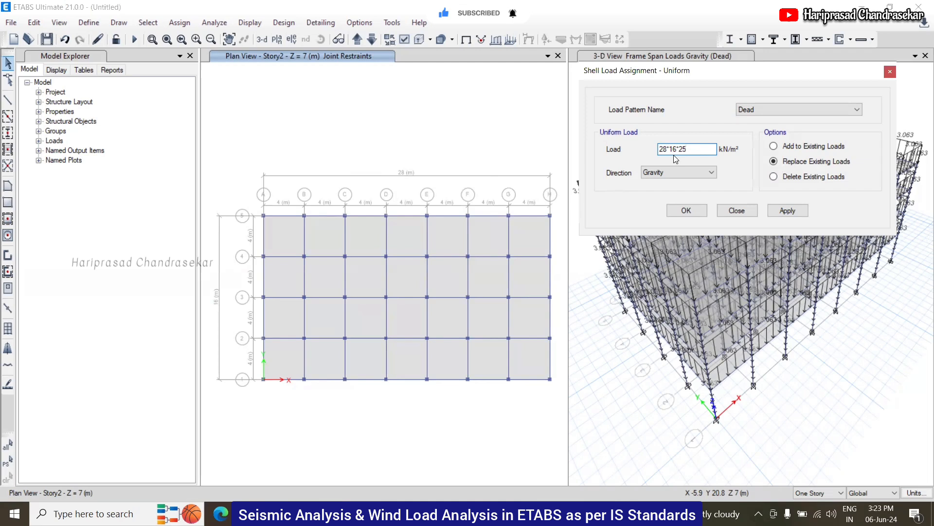
pyautogui.press('Return')
# - Set the uniform gravity shell load to 3.75 kN/m² using the expression 0.15*25
pyautogui.click(705, 151)
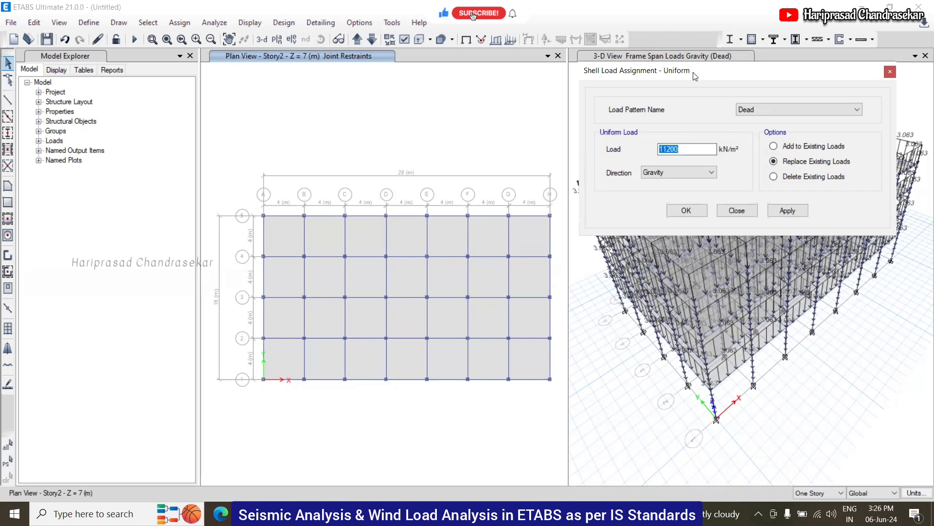
pyautogui.moveTo(695, 76); pyautogui.dragTo(623, 82)
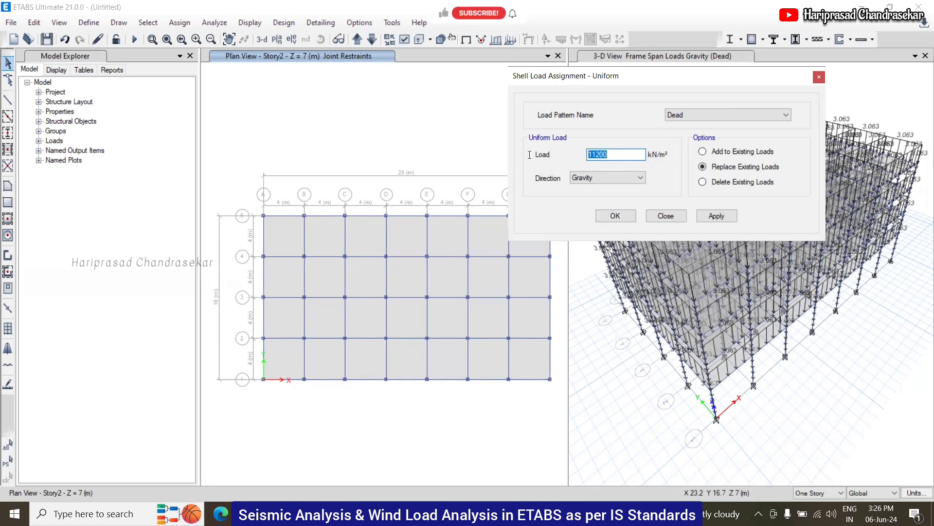
pyautogui.write('=0.15*25')
pyautogui.press('Return')
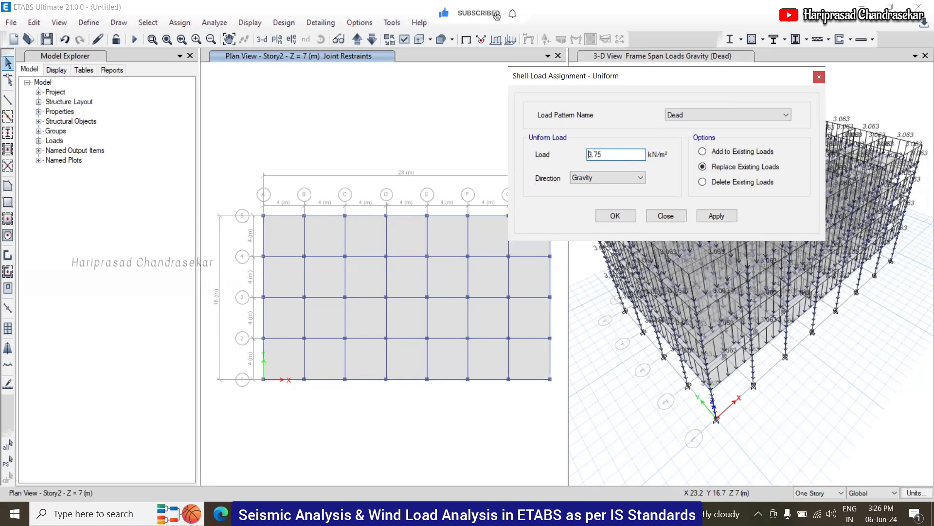
# - Select all floors by object type, assign the 3.75 kN/m² Dead load to them, and return to the 3-D view
pyautogui.click(176, 23)
pyautogui.click(148, 22)
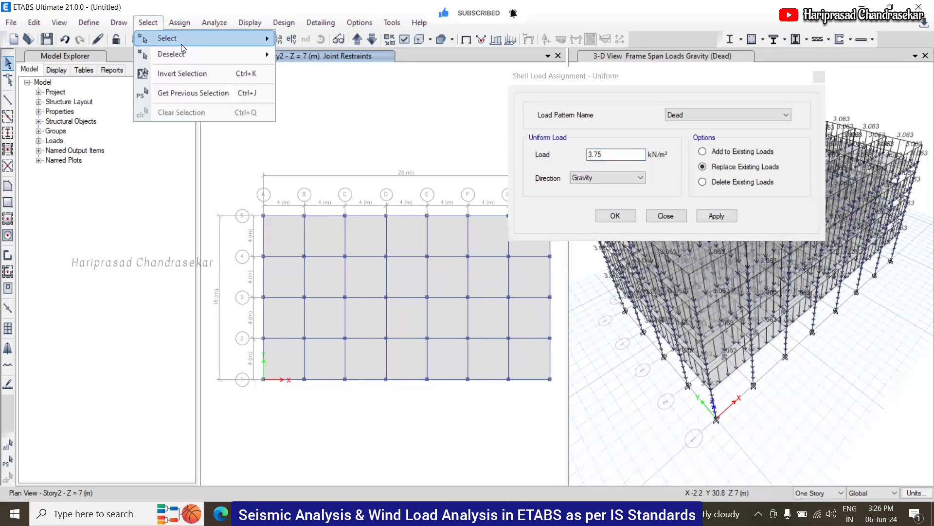
pyautogui.moveTo(185, 39)
pyautogui.click(318, 126)
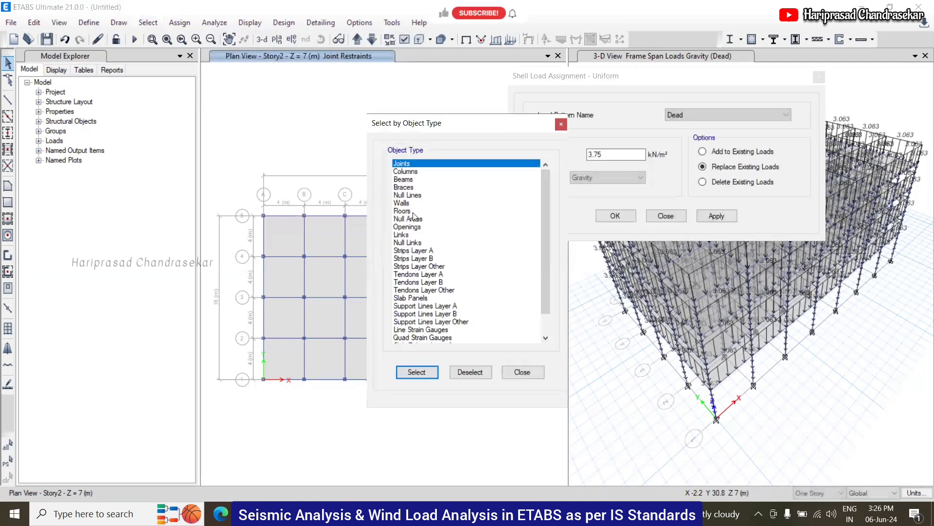
pyautogui.click(405, 212)
pyautogui.click(416, 370)
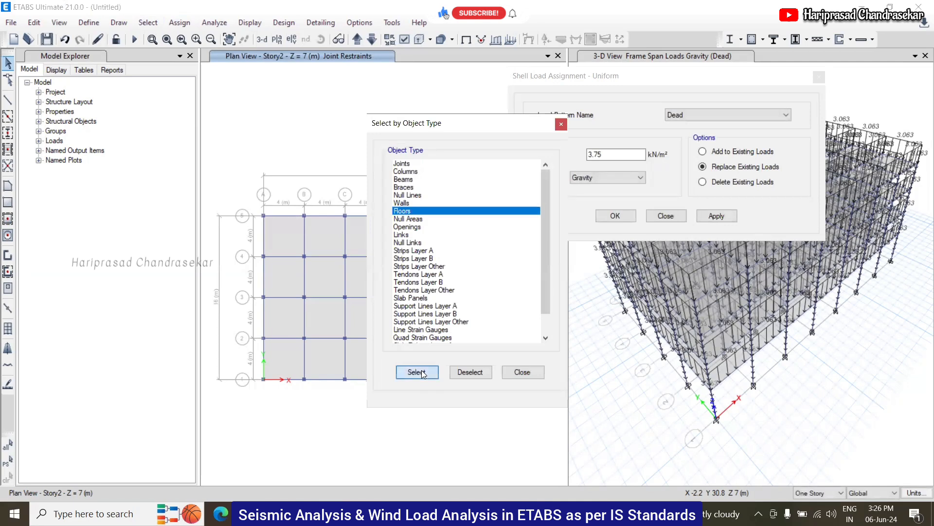
pyautogui.click(521, 372)
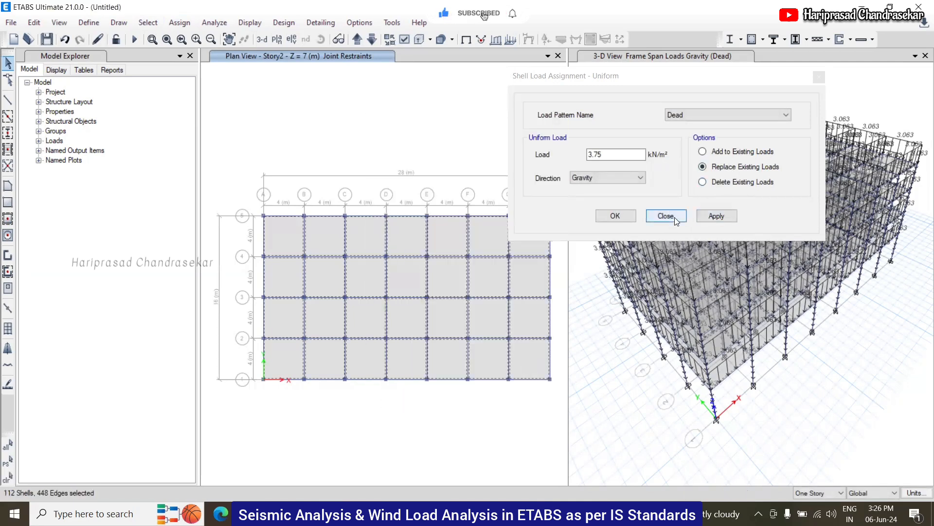
pyautogui.click(708, 216)
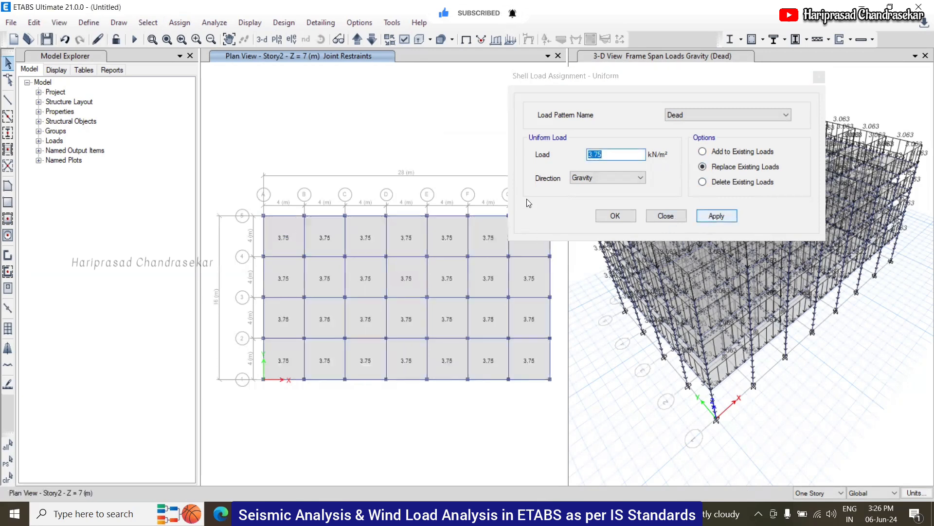
pyautogui.click(616, 217)
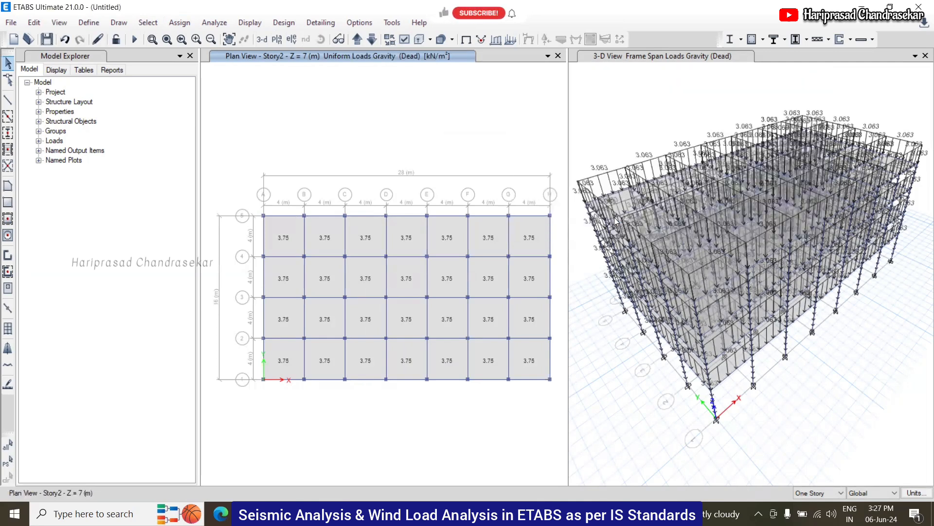
pyautogui.click(623, 126)
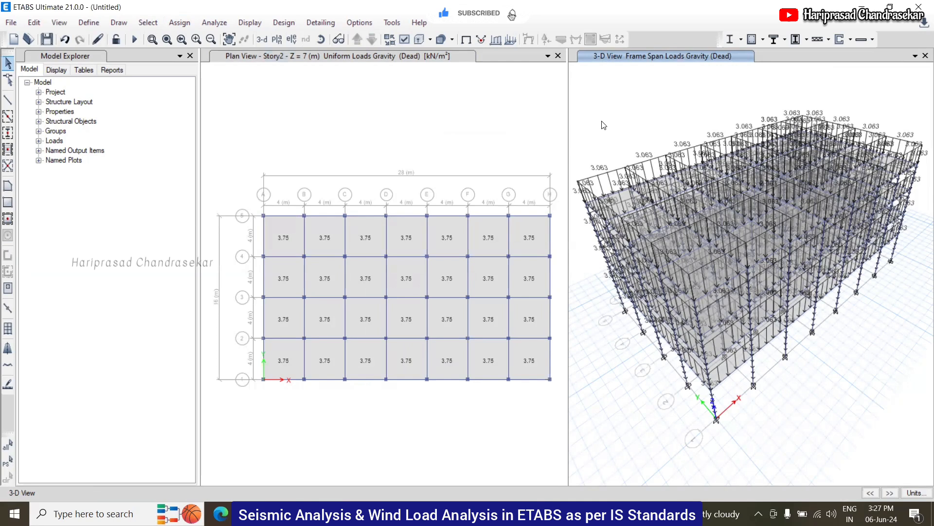
# - Review the joint force load assignment for the Dead pattern and close it
pyautogui.click(179, 24)
pyautogui.moveTo(193, 43)
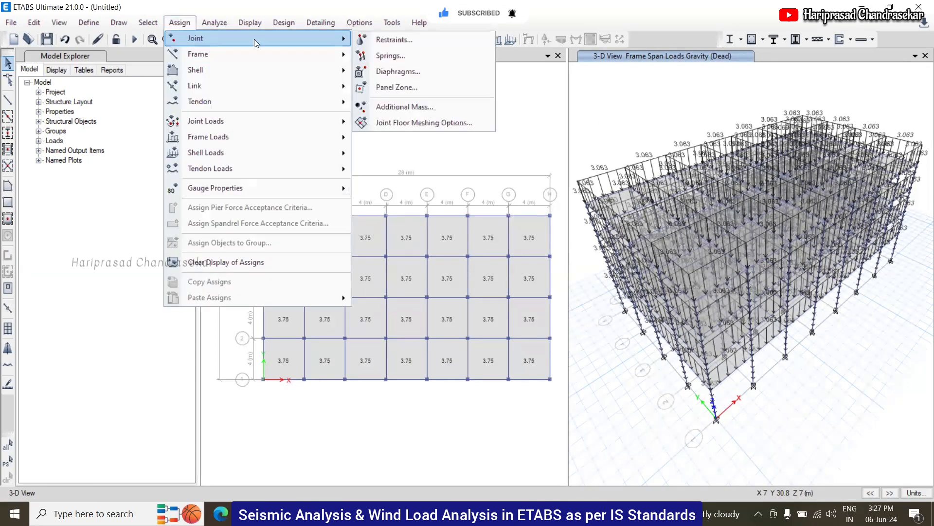
pyautogui.moveTo(204, 121)
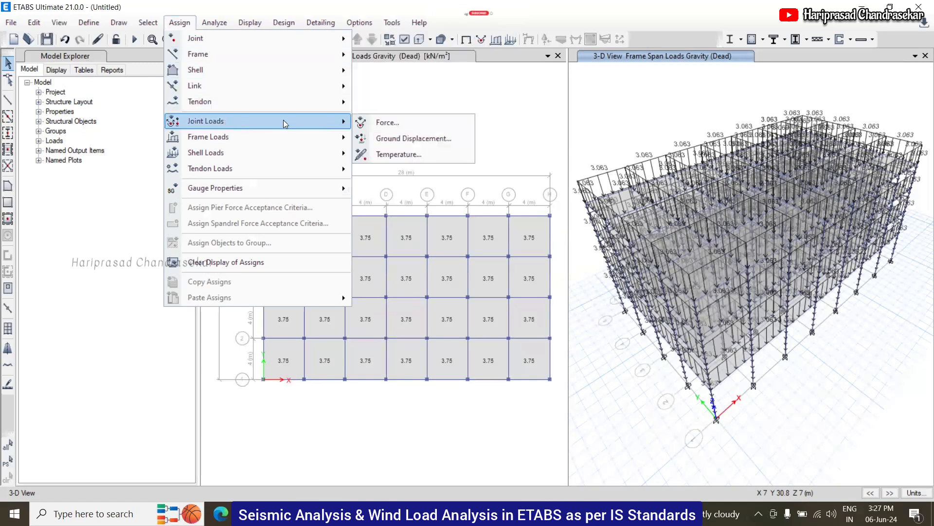
pyautogui.click(398, 128)
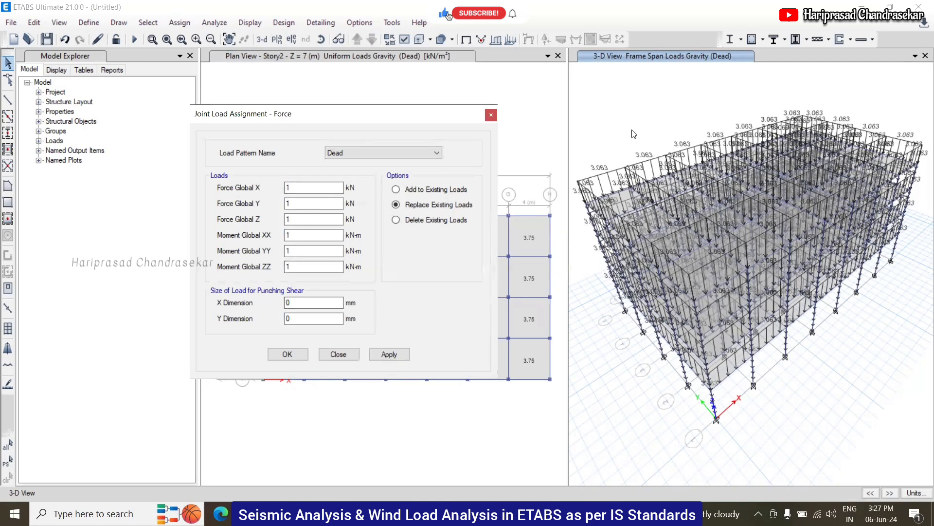
pyautogui.click(387, 354)
pyautogui.click(338, 354)
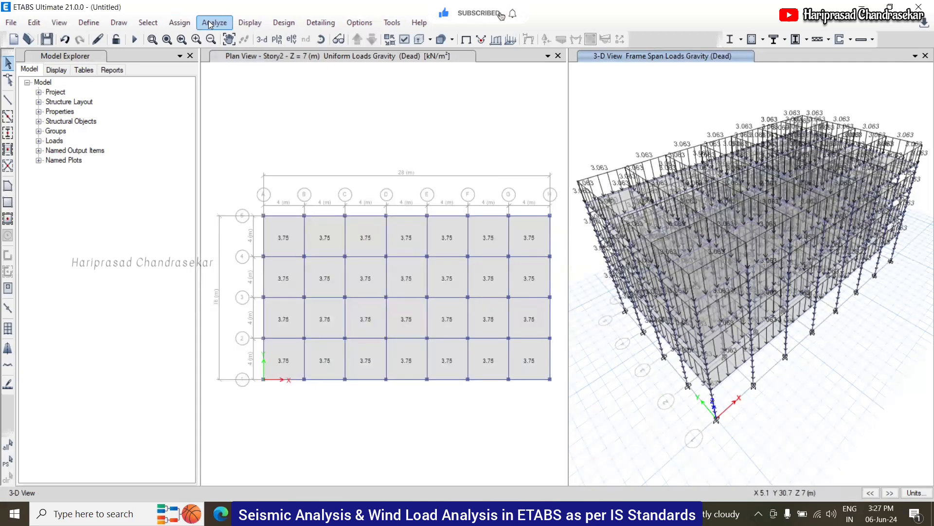
# - Review the distributed frame load and uniform shell load assignments for the Dead pattern without making changes
pyautogui.click(189, 25)
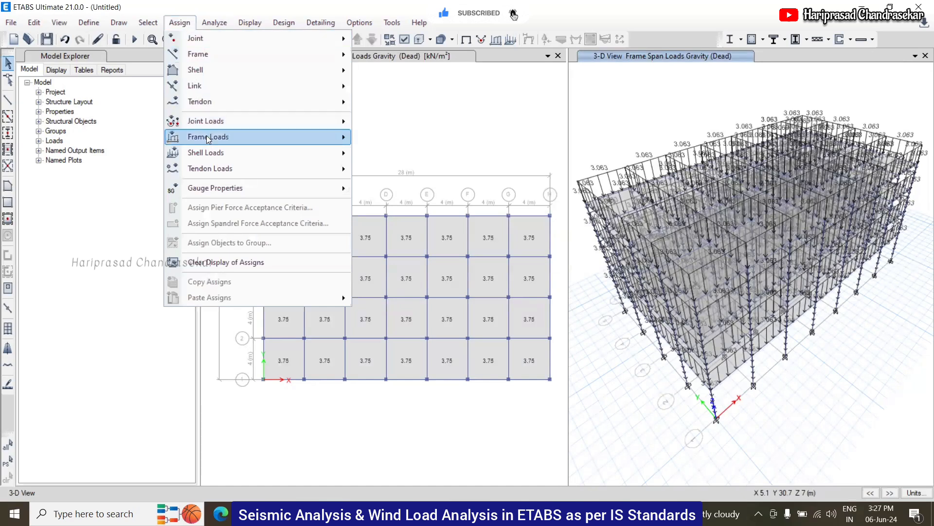
pyautogui.moveTo(335, 138)
pyautogui.click(404, 153)
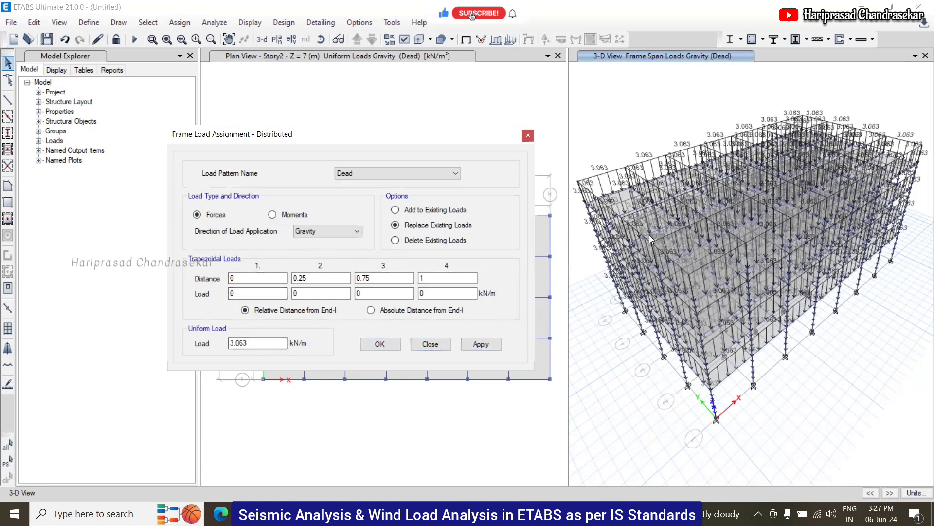
pyautogui.click(431, 344)
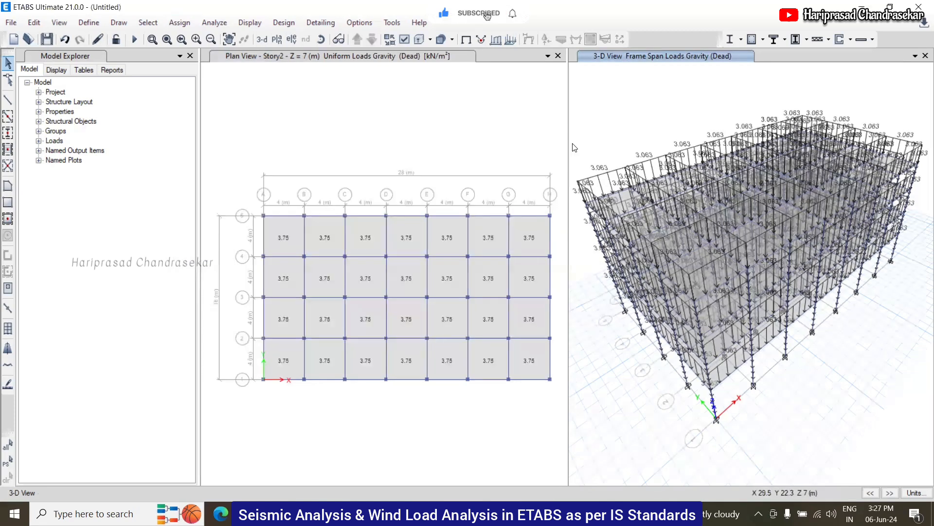
pyautogui.click(179, 22)
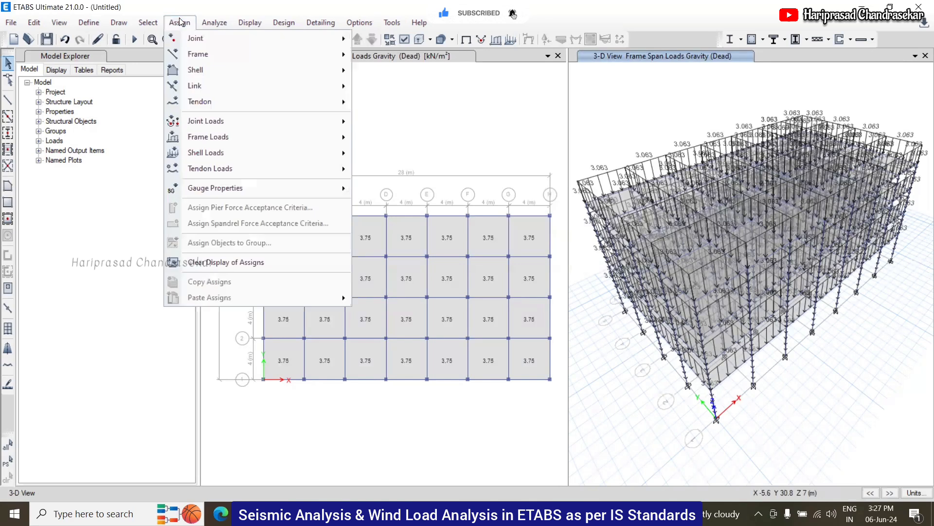
pyautogui.moveTo(210, 154)
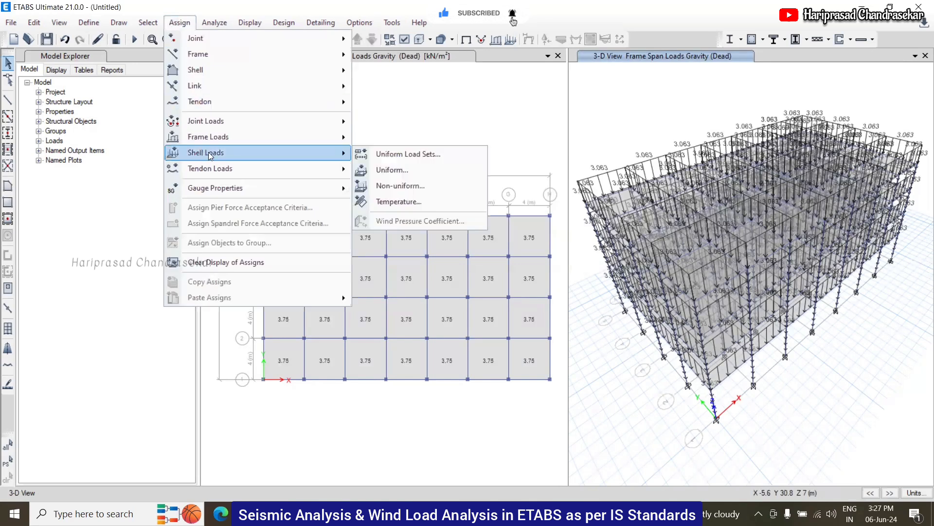
pyautogui.click(391, 171)
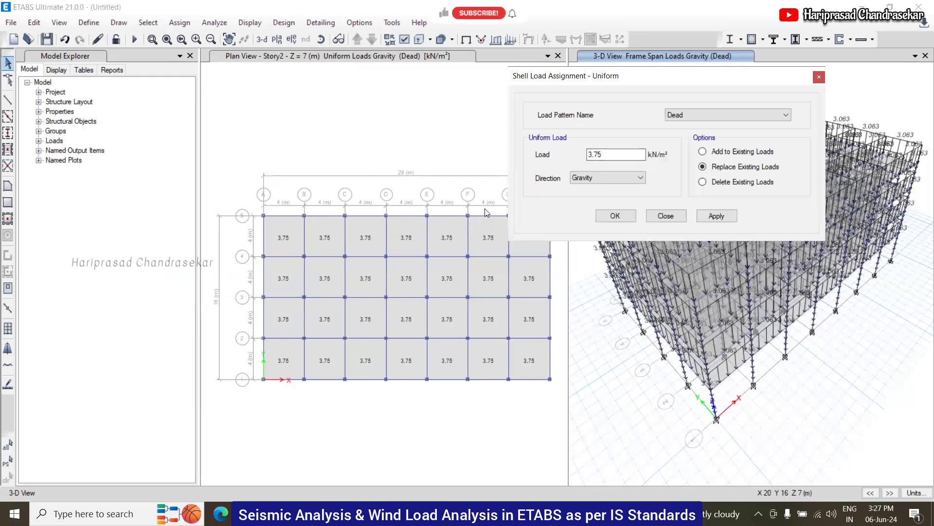
pyautogui.click(819, 77)
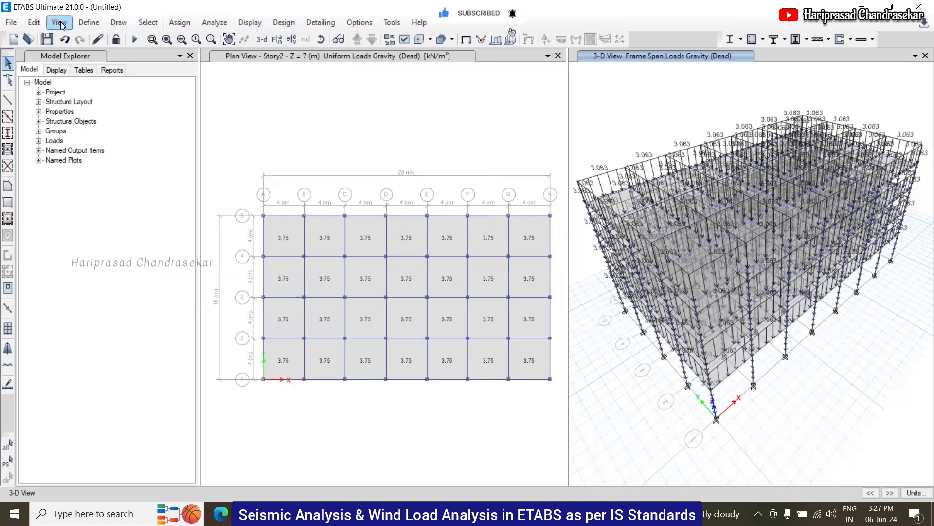
# - Add a load pattern named EQx of type Seismic with IS1893 2002 as its auto lateral load
pyautogui.click(82, 25)
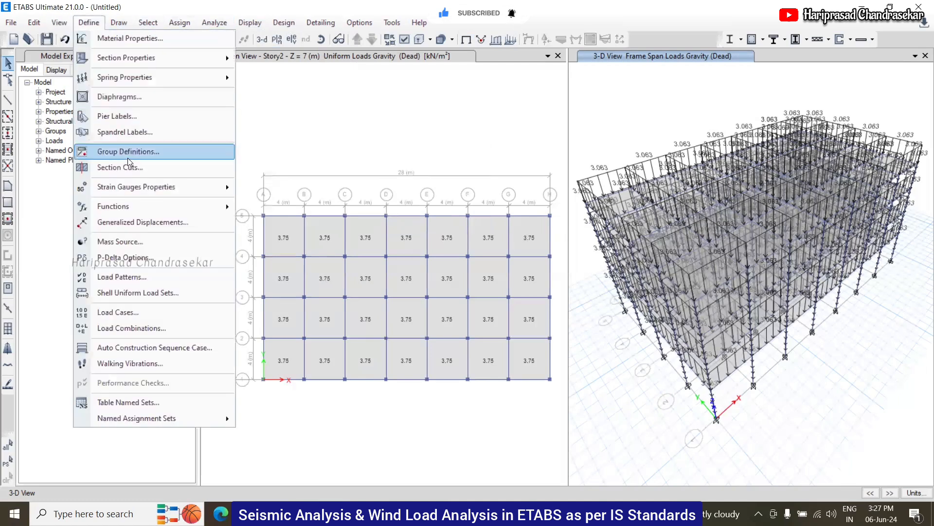
pyautogui.click(144, 276)
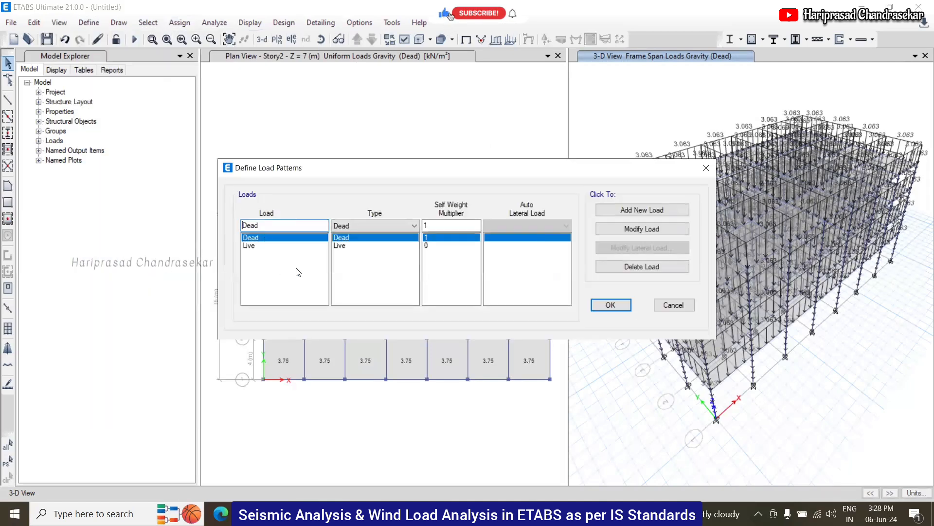
pyautogui.click(635, 212)
pyautogui.click(513, 300)
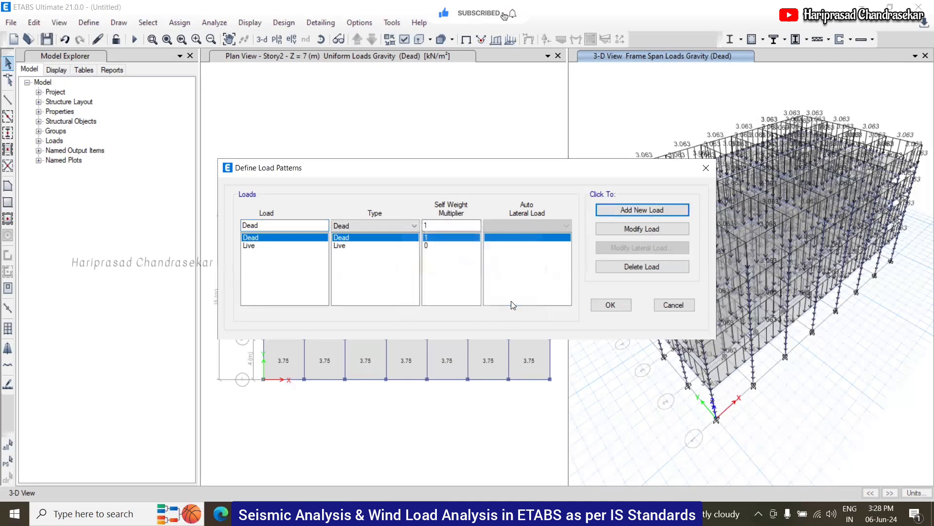
pyautogui.write('EQx')
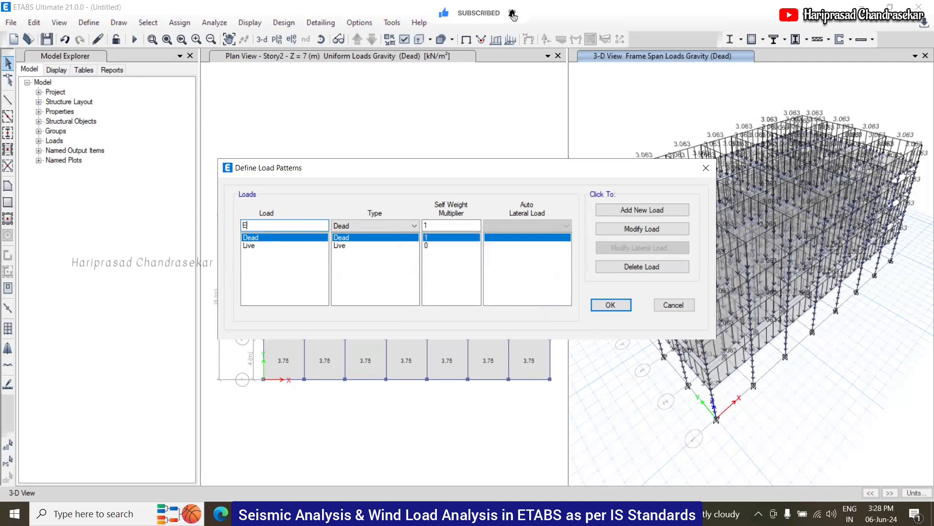
pyautogui.click(349, 226)
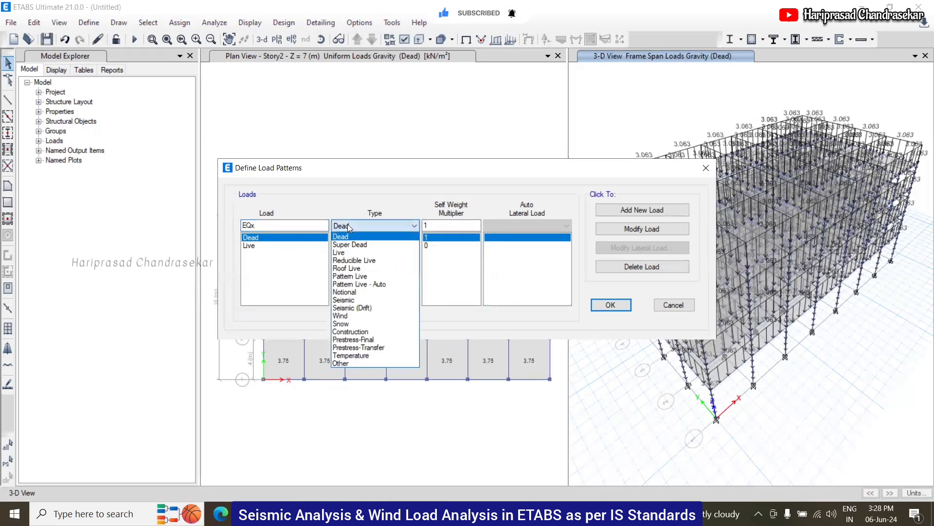
pyautogui.click(361, 301)
pyautogui.click(495, 226)
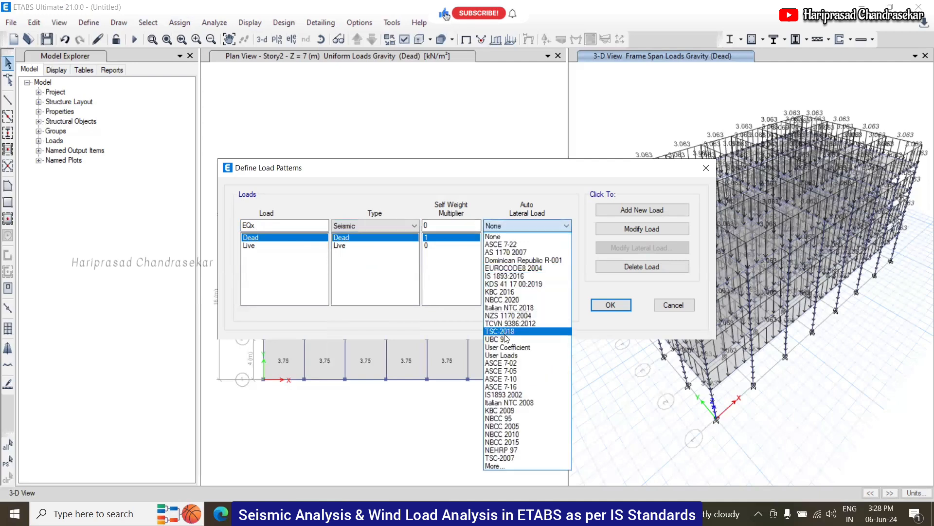
pyautogui.click(518, 395)
pyautogui.click(638, 210)
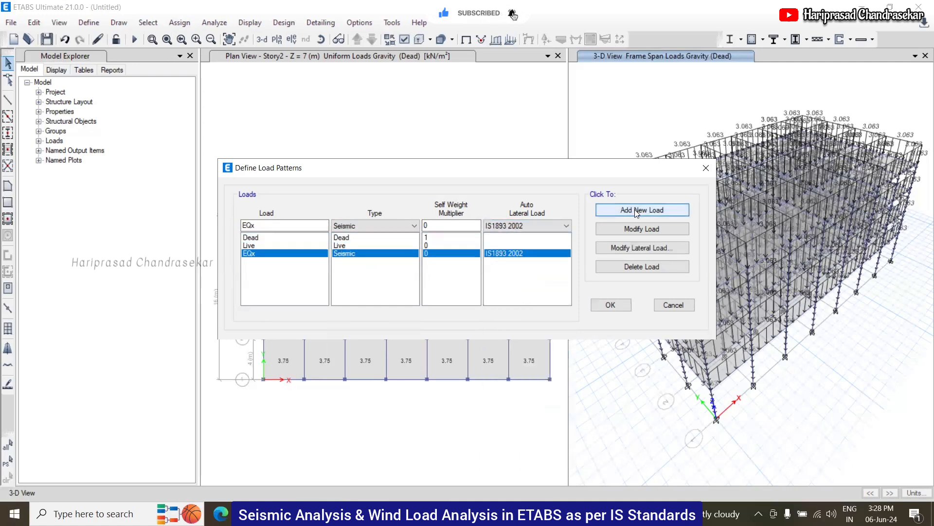
# - Add a second Seismic load pattern named EQy with the IS1893 2002 auto lateral load
pyautogui.click(281, 225)
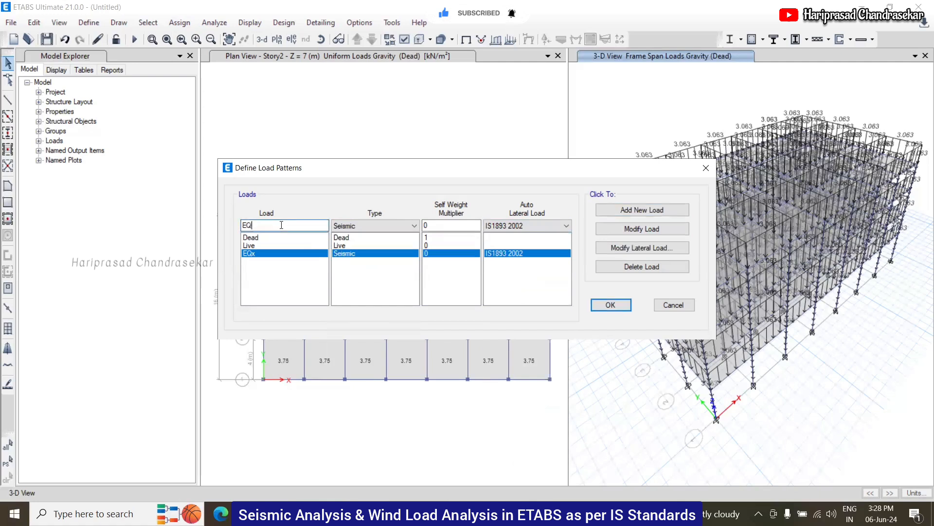
pyautogui.write('y')
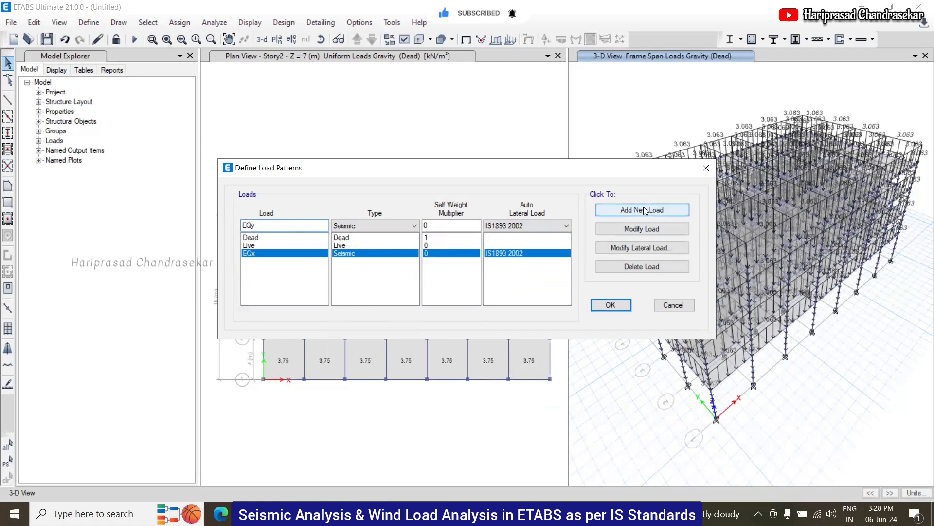
pyautogui.click(632, 210)
# - Restrict the lateral load of EQx to X Dir only, excluding all eccentricity and Y-direction options
pyautogui.click(291, 253)
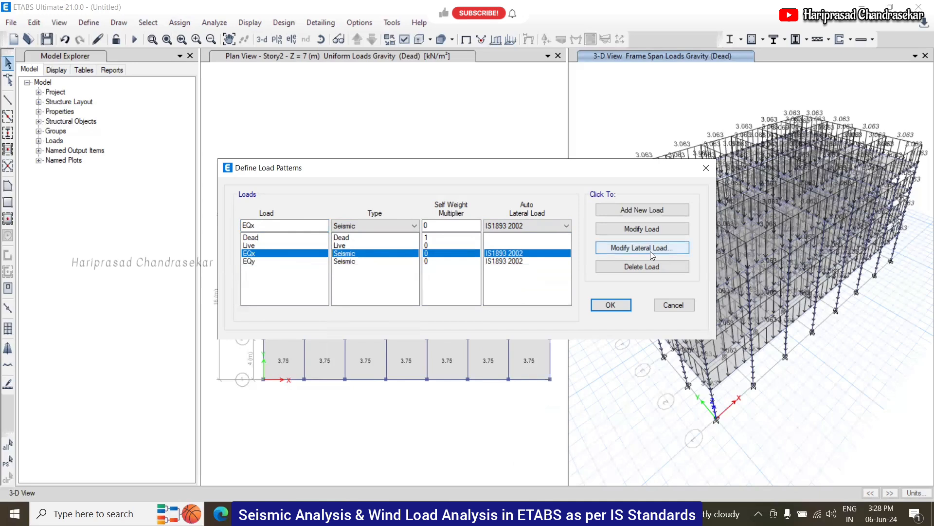
pyautogui.click(662, 249)
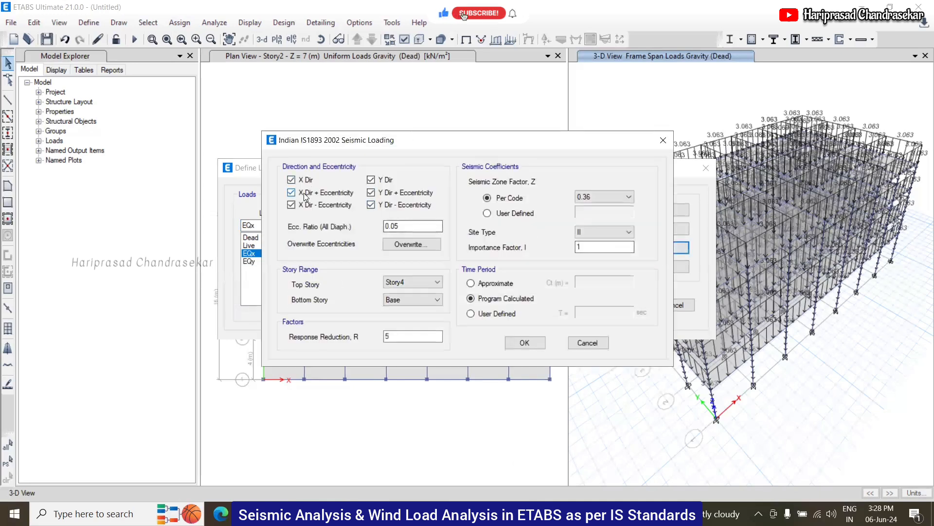
pyautogui.click(291, 192)
pyautogui.click(291, 204)
pyautogui.click(371, 179)
pyautogui.click(370, 192)
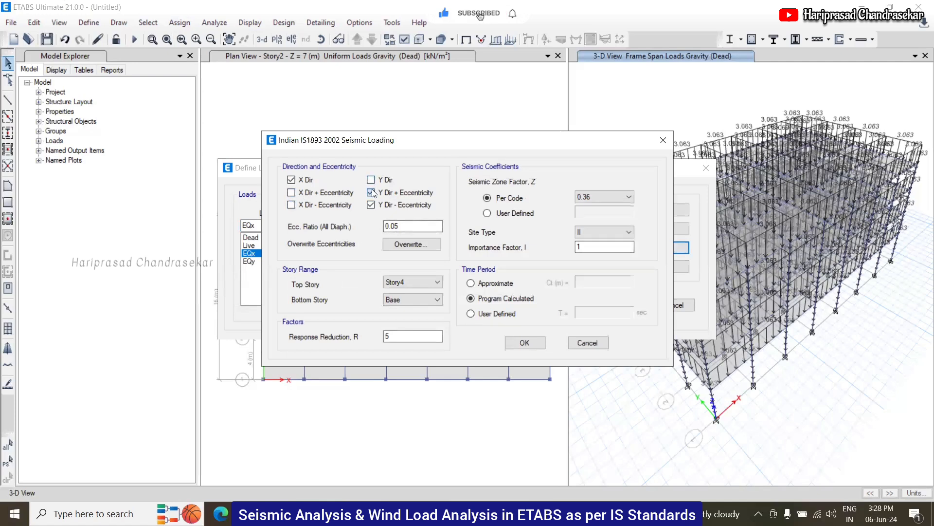
pyautogui.click(371, 204)
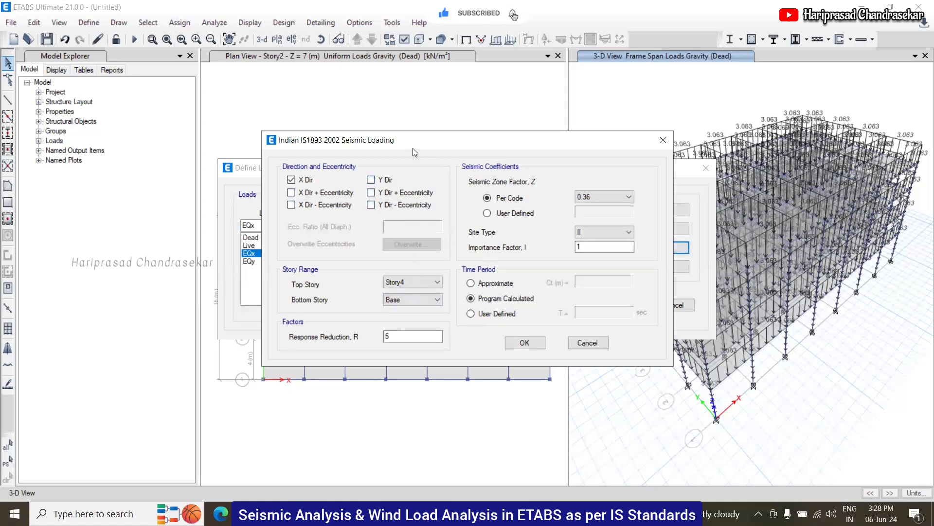
# - Accept the EQx seismic loading with per-code zone factor 0.36, site type II, importance factor 1, response reduction 5 and story range Base to Story4
pyautogui.moveTo(422, 145); pyautogui.dragTo(630, 104)
pyautogui.click(607, 240)
pyautogui.click(606, 251)
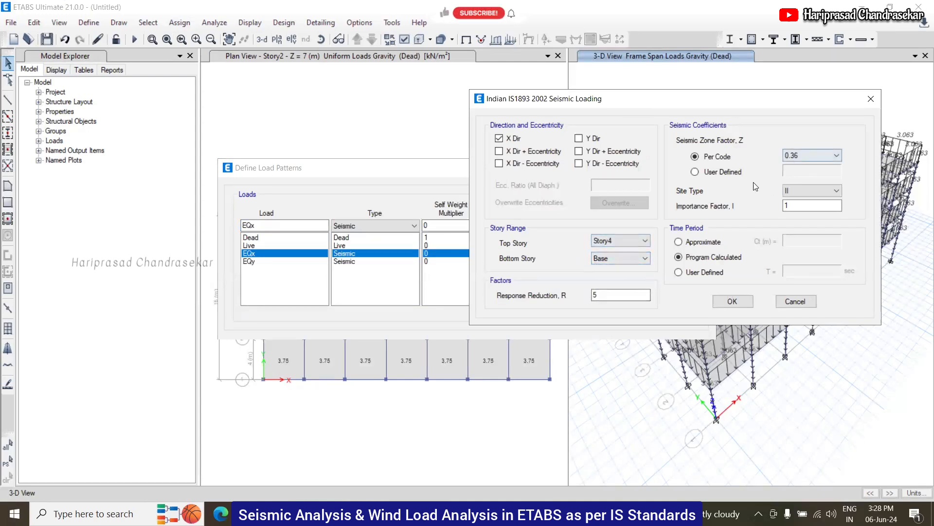
pyautogui.click(604, 297)
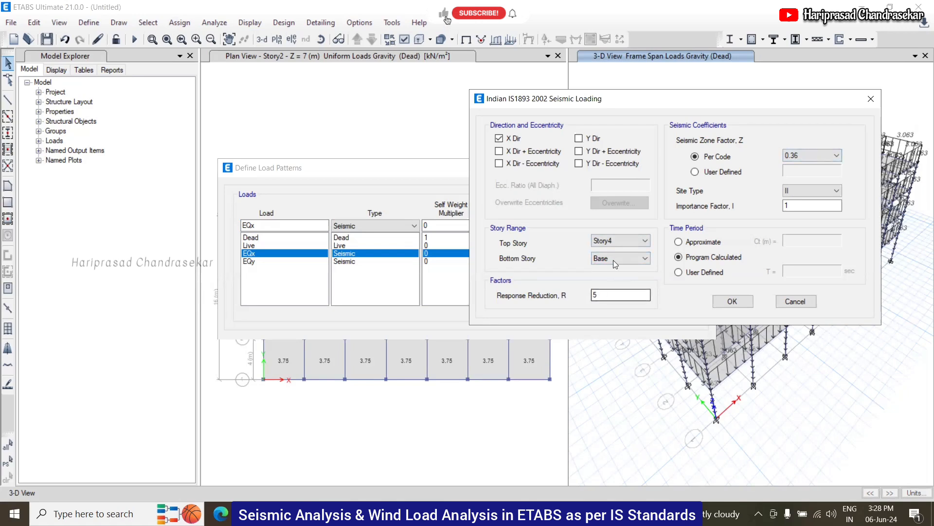
pyautogui.click(805, 154)
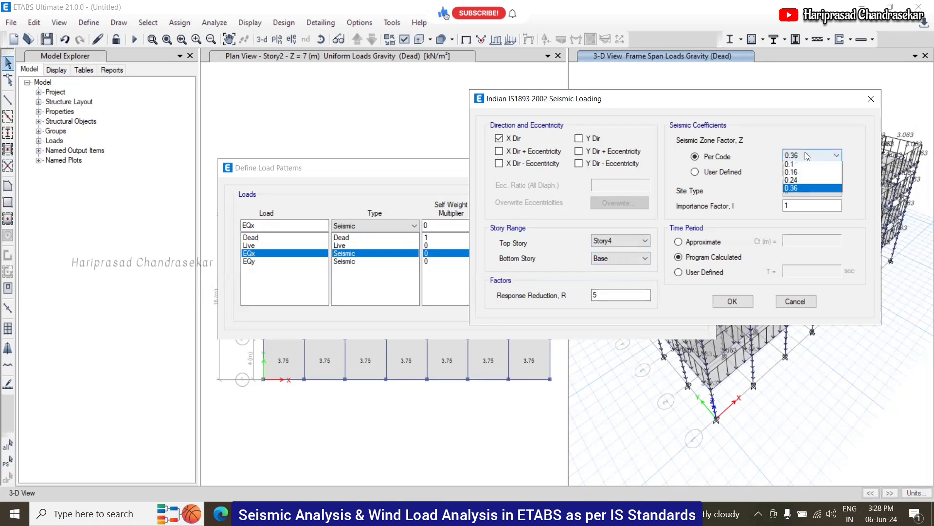
pyautogui.click(796, 190)
pyautogui.click(795, 191)
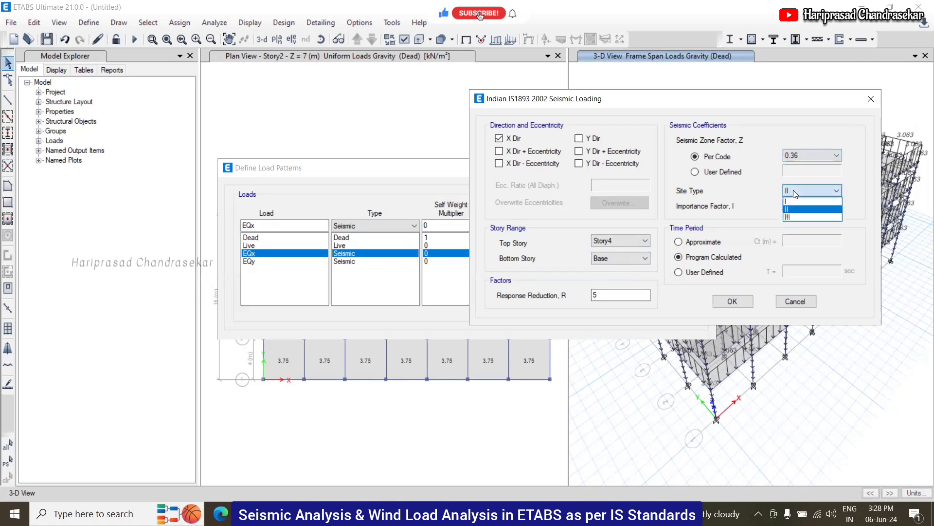
pyautogui.click(812, 190)
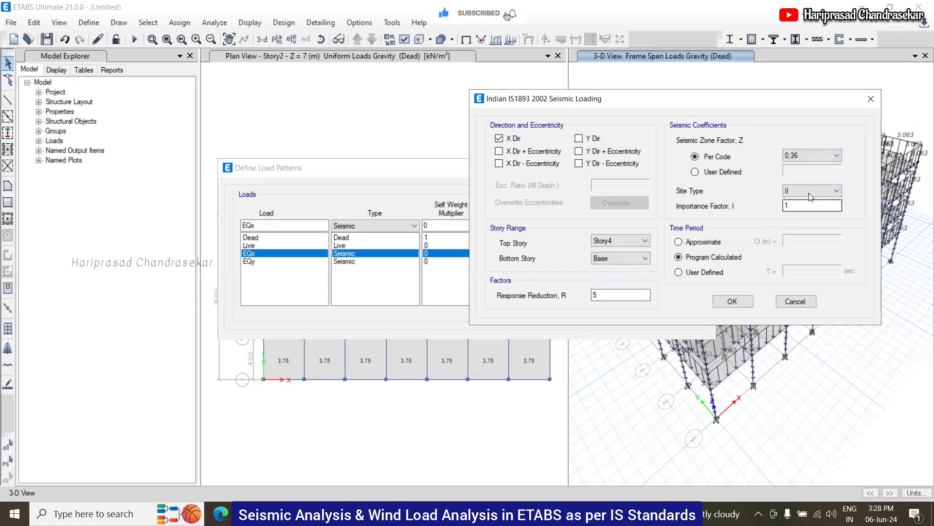
pyautogui.click(799, 204)
pyautogui.click(735, 301)
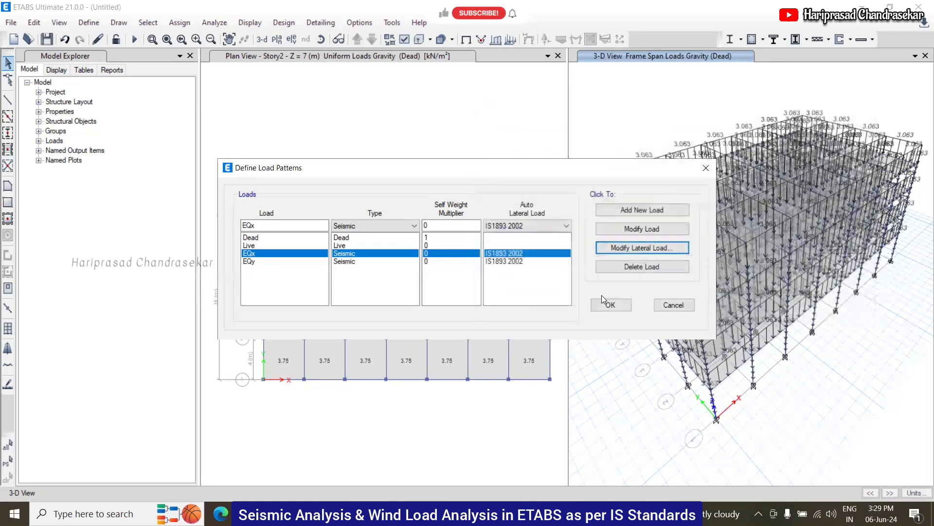
# - Restrict the lateral load of EQy to Y Dir only without eccentricity, and accept the load pattern definitions
pyautogui.click(369, 263)
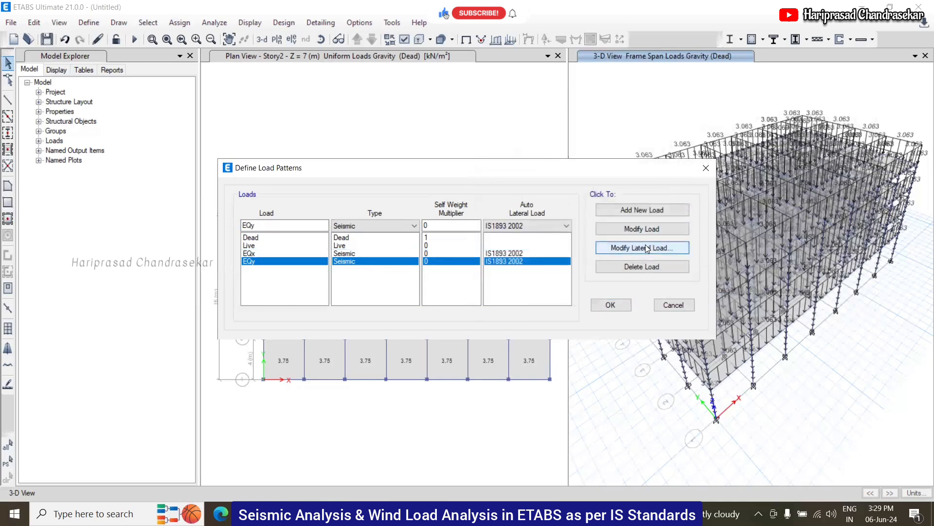
pyautogui.click(675, 254)
pyautogui.click(301, 180)
pyautogui.click(300, 193)
pyautogui.click(294, 204)
pyautogui.click(398, 193)
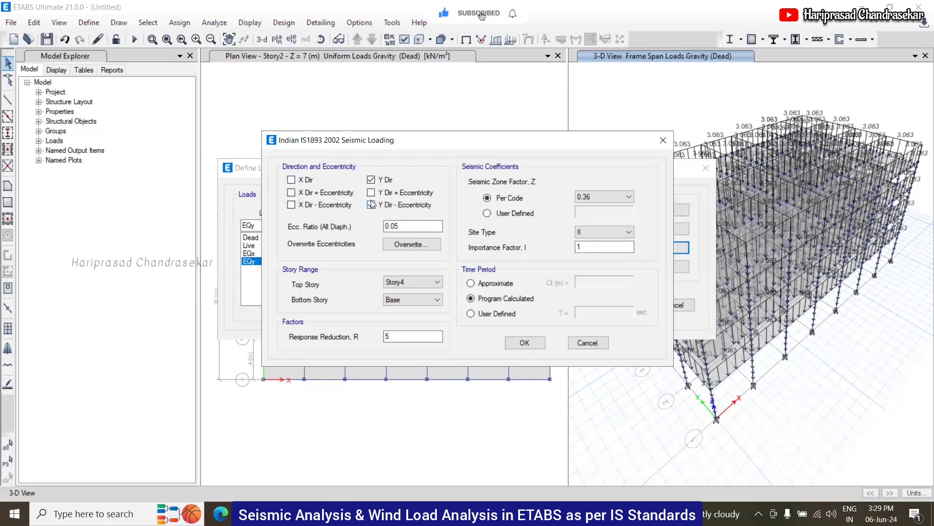
pyautogui.click(371, 205)
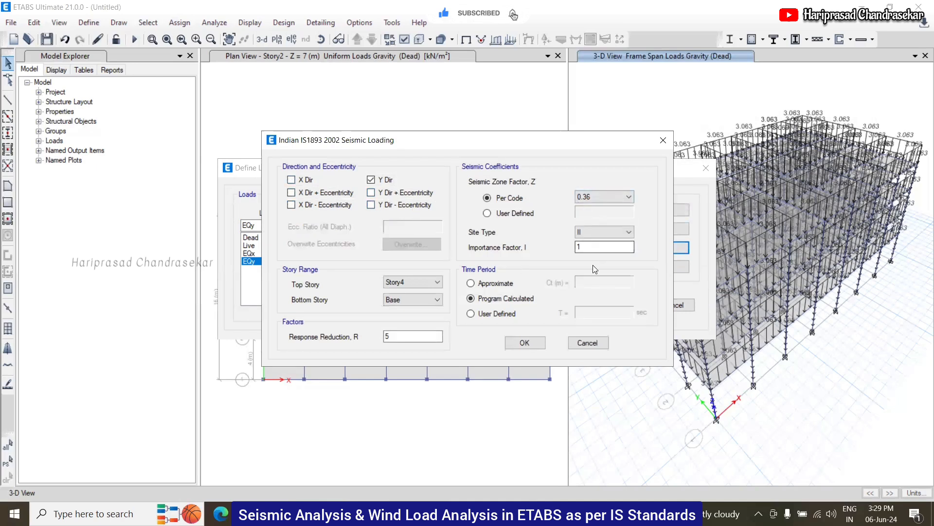
pyautogui.click(525, 343)
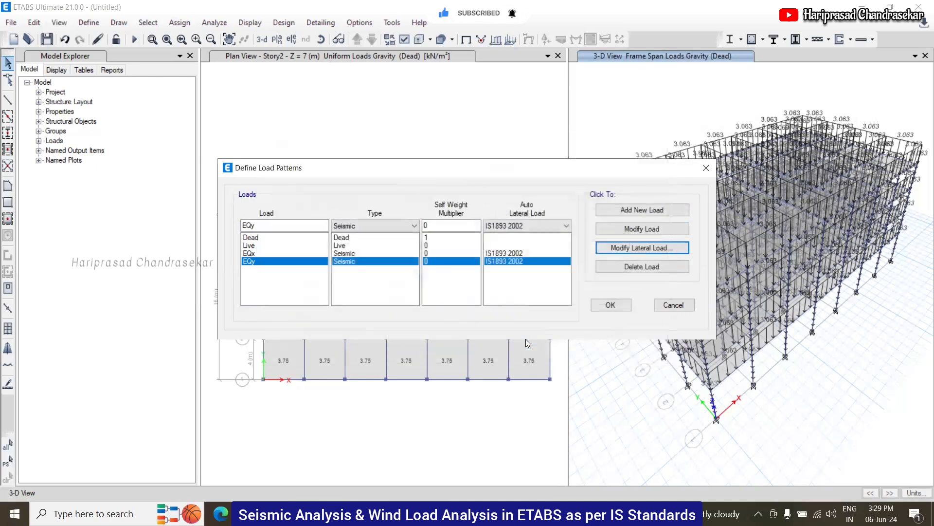
pyautogui.click(610, 305)
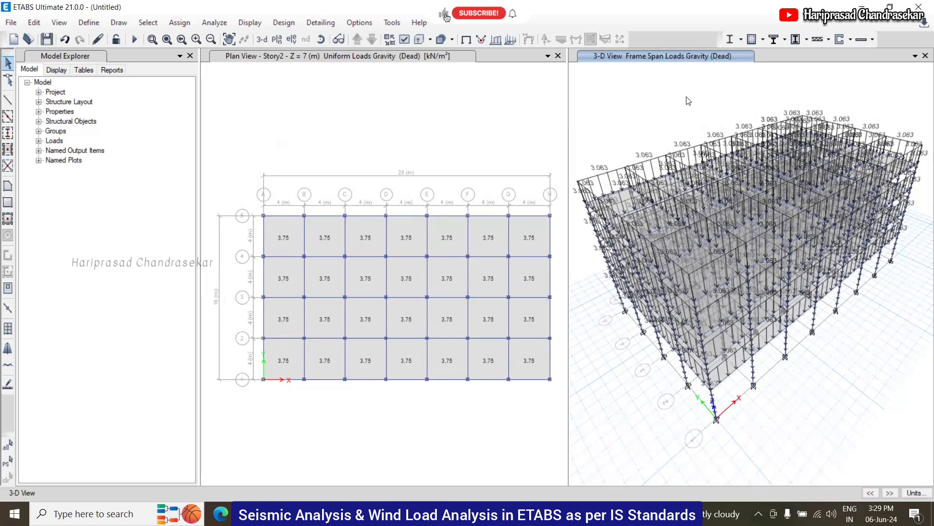
# - Set up a uniform shell load assignment for the EQx load pattern in the Global-X direction
pyautogui.click(176, 24)
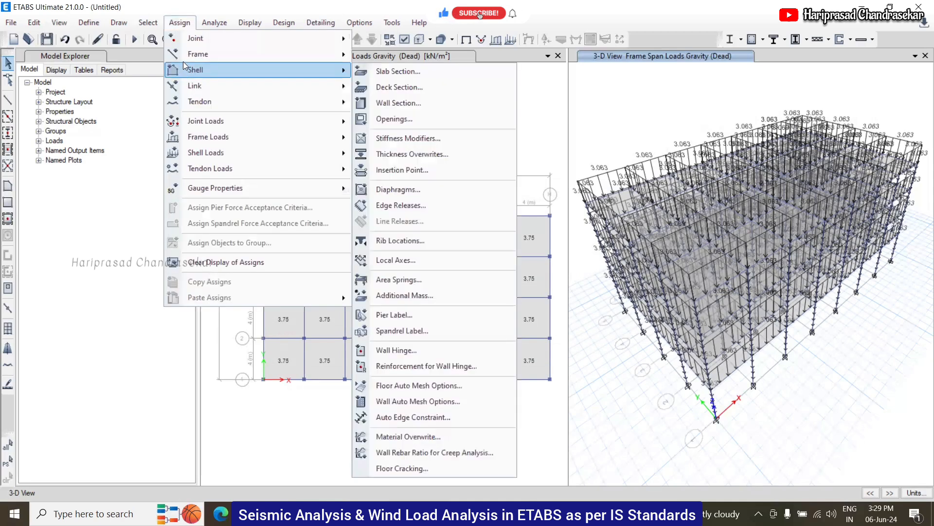
pyautogui.moveTo(205, 103)
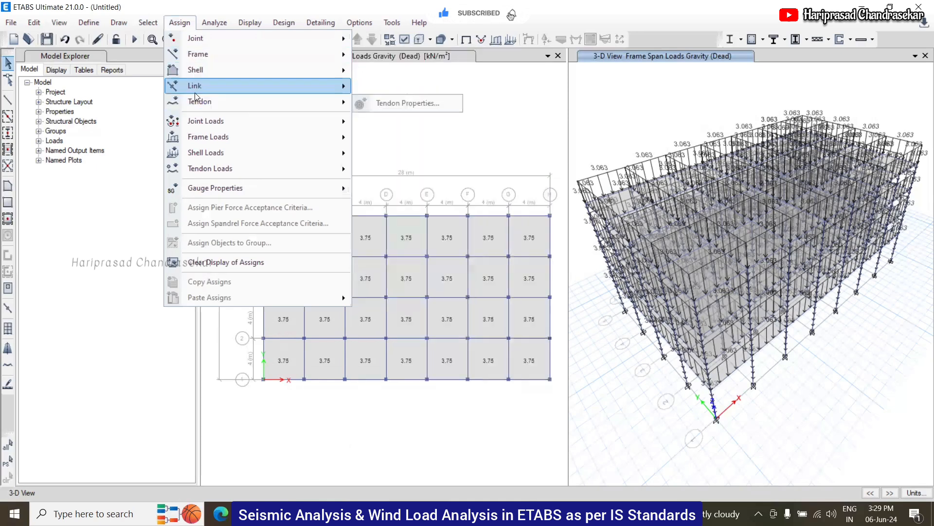
pyautogui.moveTo(219, 152)
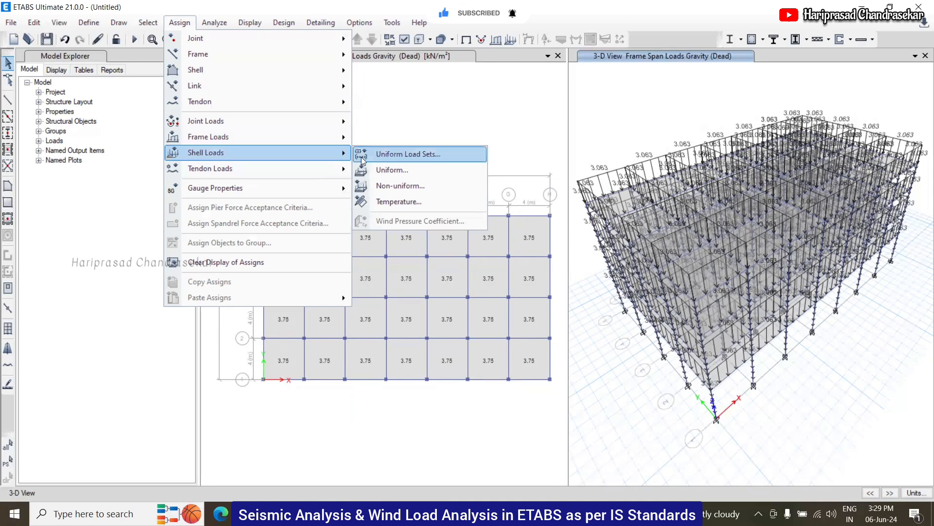
pyautogui.click(397, 172)
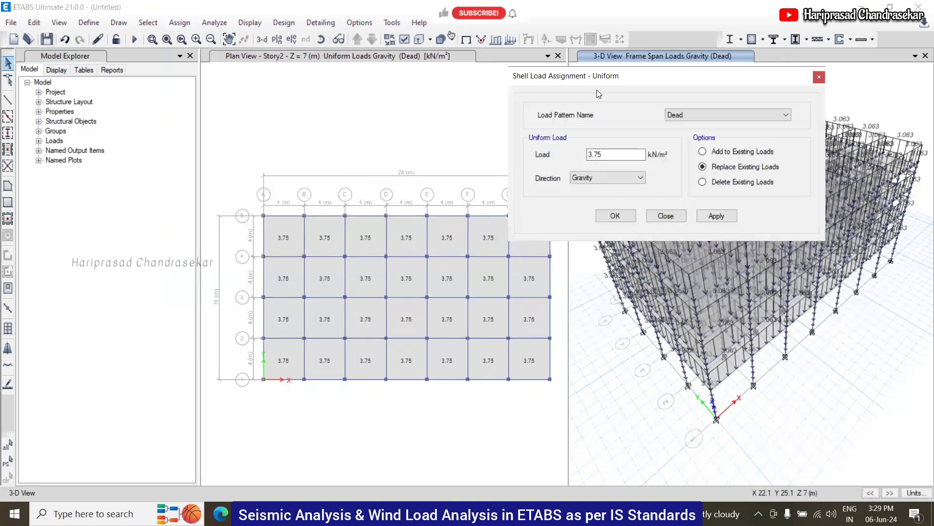
pyautogui.moveTo(594, 84); pyautogui.dragTo(266, 91)
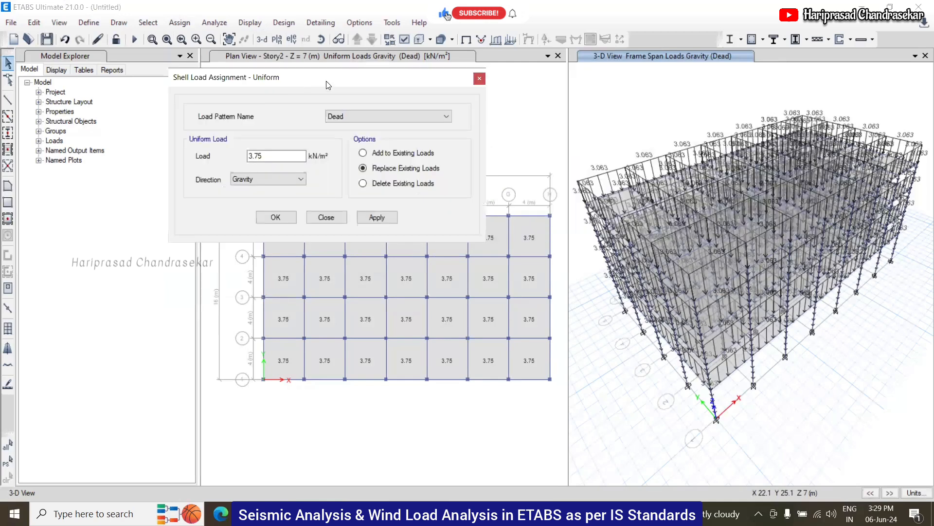
pyautogui.moveTo(326, 84); pyautogui.dragTo(289, 84)
pyautogui.click(301, 116)
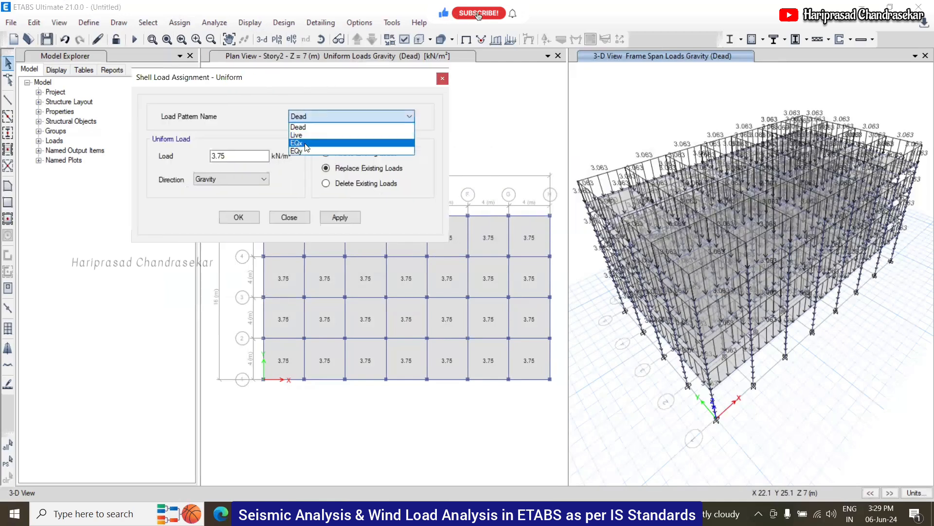
pyautogui.click(310, 144)
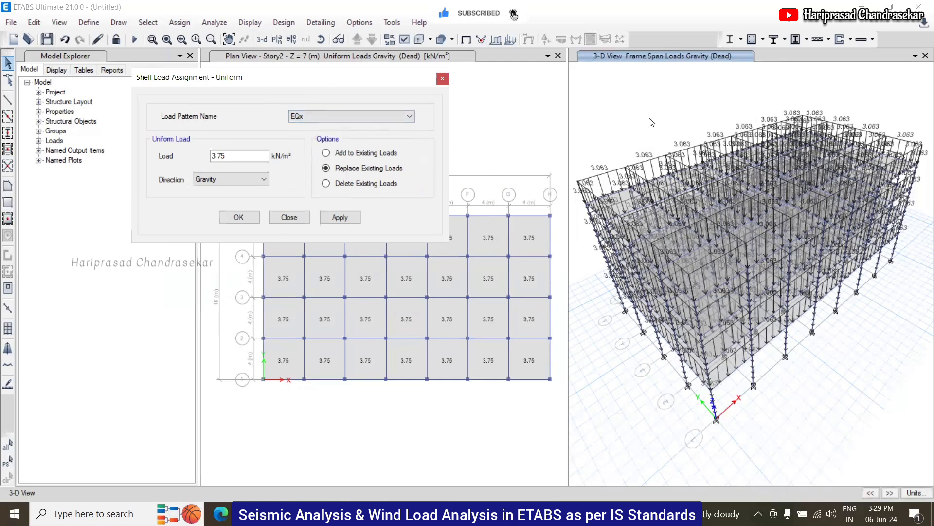
pyautogui.click(250, 179)
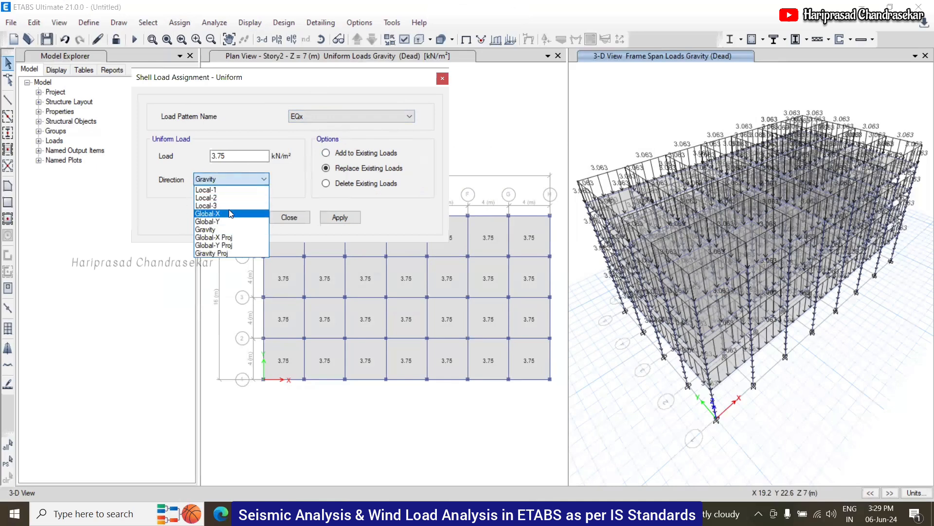
pyautogui.click(230, 213)
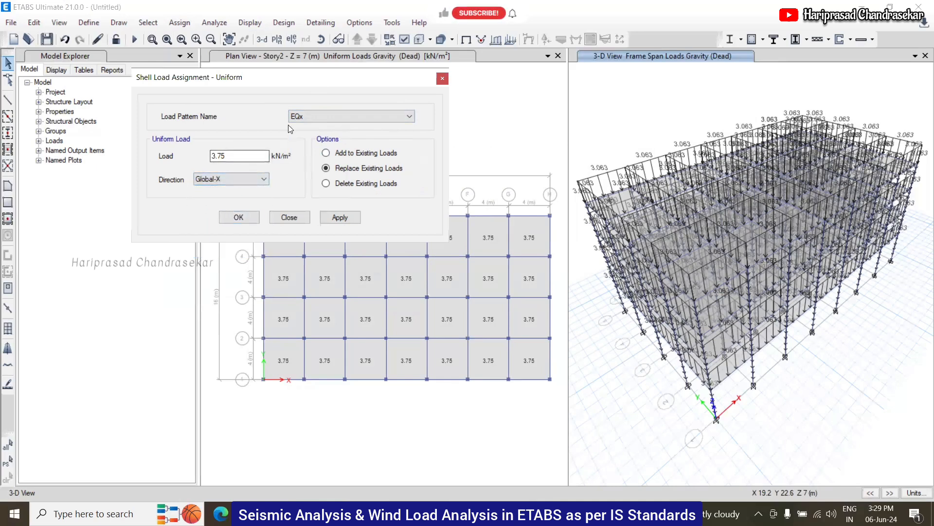
# - Select all floor objects in the model by object type
pyautogui.click(620, 109)
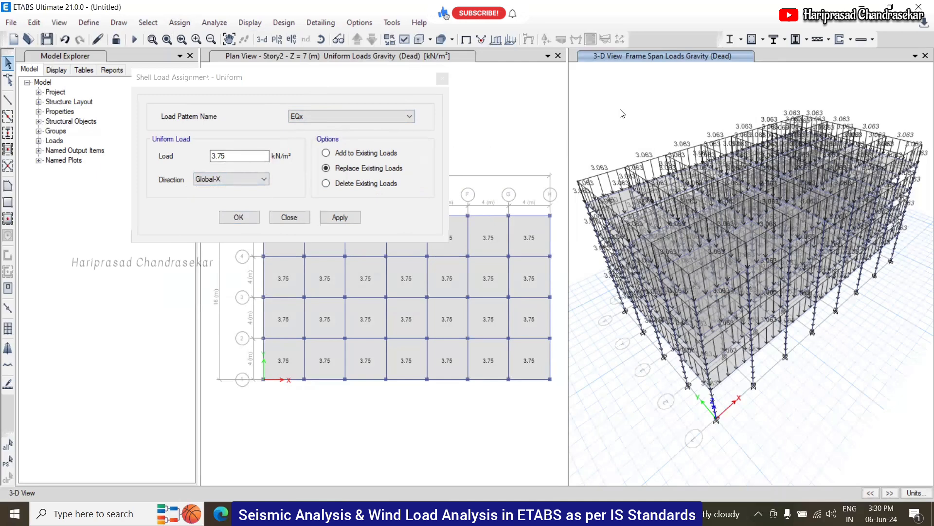
pyautogui.click(148, 22)
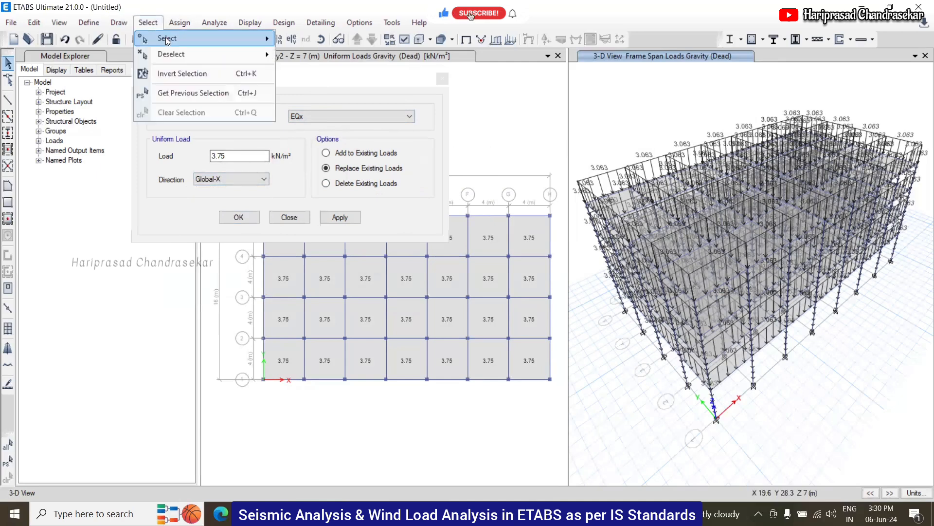
pyautogui.moveTo(165, 38)
pyautogui.click(321, 125)
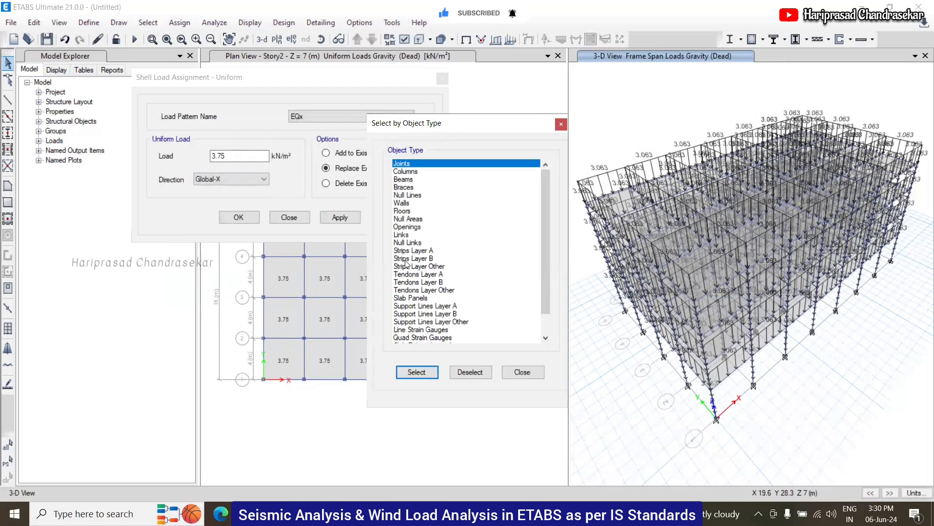
pyautogui.click(402, 213)
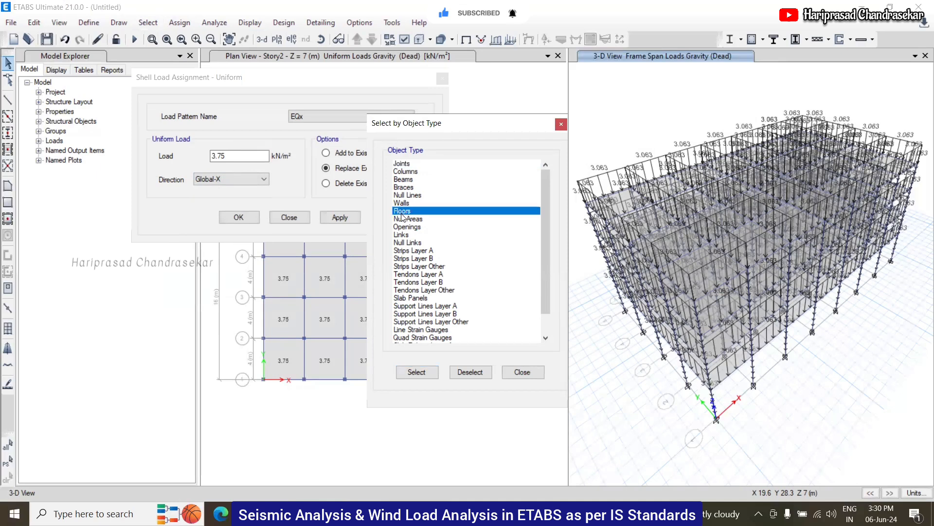
pyautogui.click(409, 371)
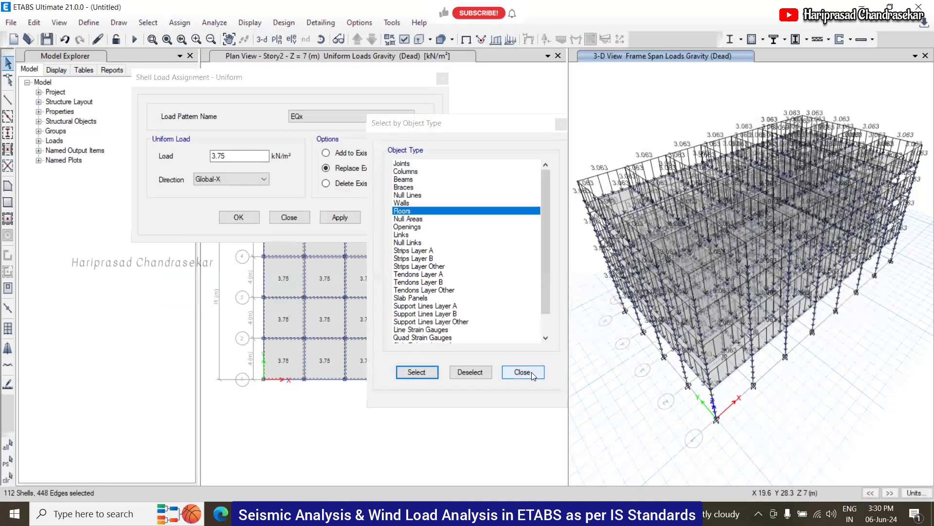
pyautogui.click(522, 372)
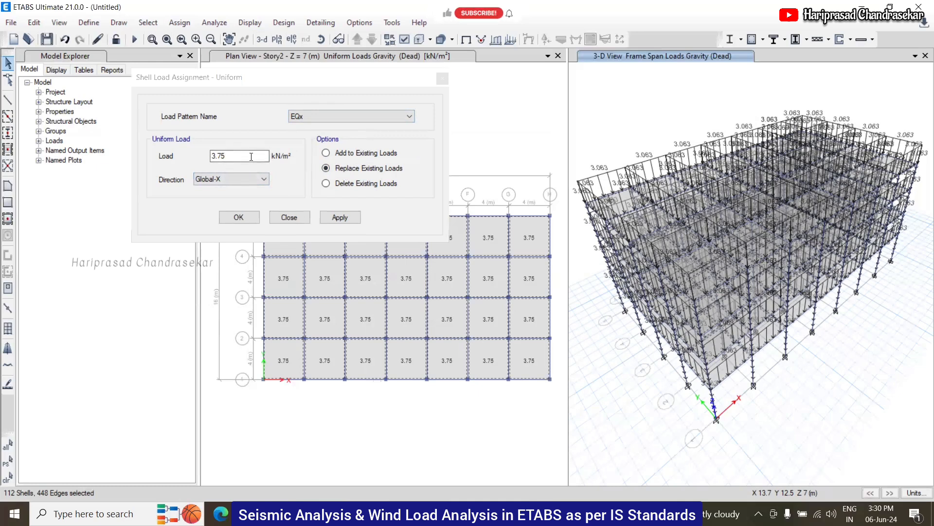
# - Set the uniform load to 1.875 kN/m² and apply it to the selected floors for EQx, replacing existing loads
pyautogui.moveTo(252, 156); pyautogui.dragTo(184, 161)
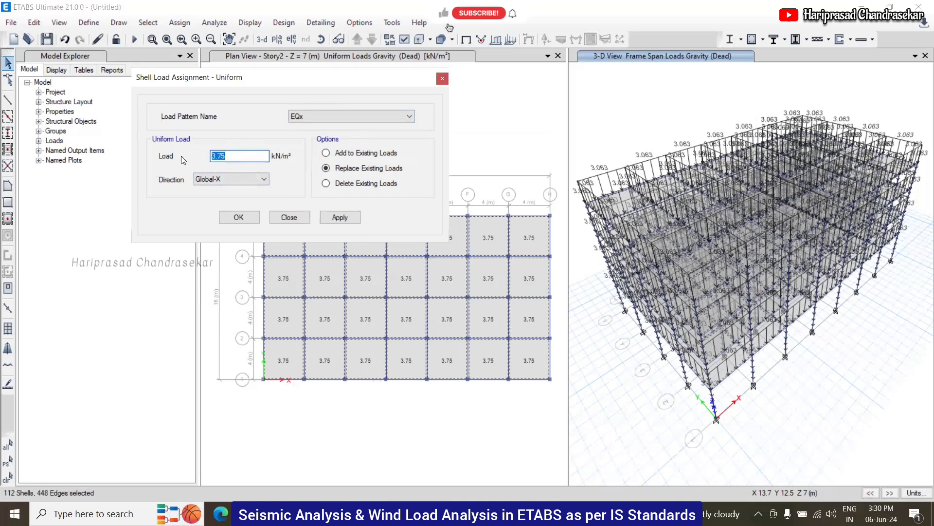
pyautogui.click(250, 155)
pyautogui.press('Return')
pyautogui.click(340, 217)
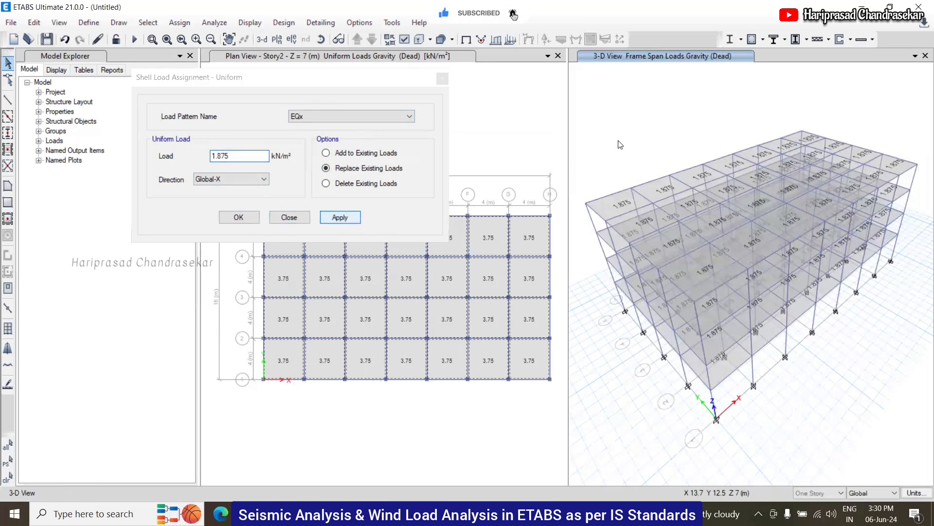
# - Switch the uniform shell load to the EQy pattern in the Global-Y direction and try to apply it
pyautogui.click(313, 117)
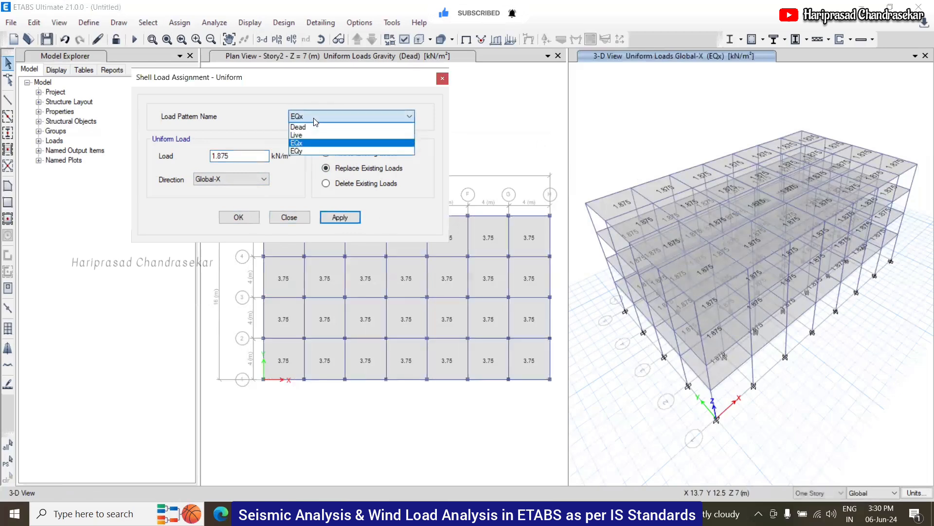
pyautogui.click(307, 150)
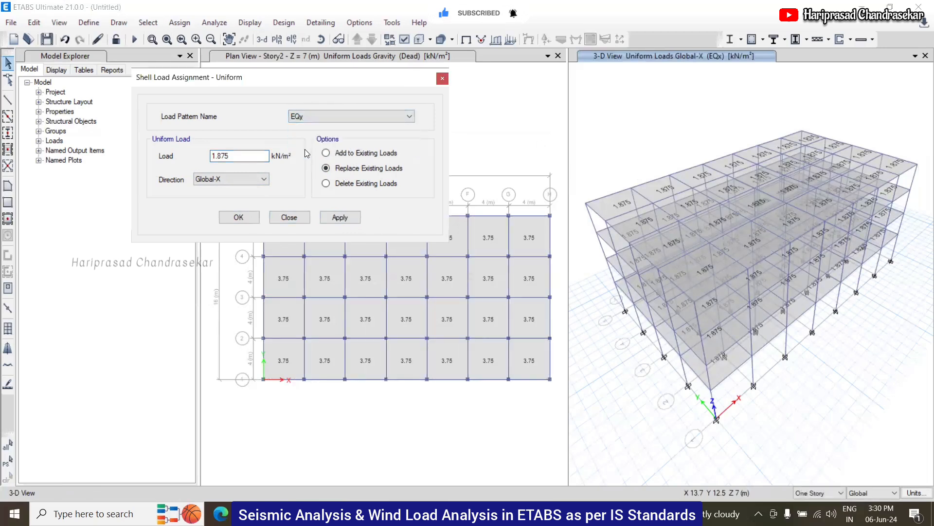
pyautogui.click(251, 179)
pyautogui.click(229, 221)
pyautogui.click(221, 180)
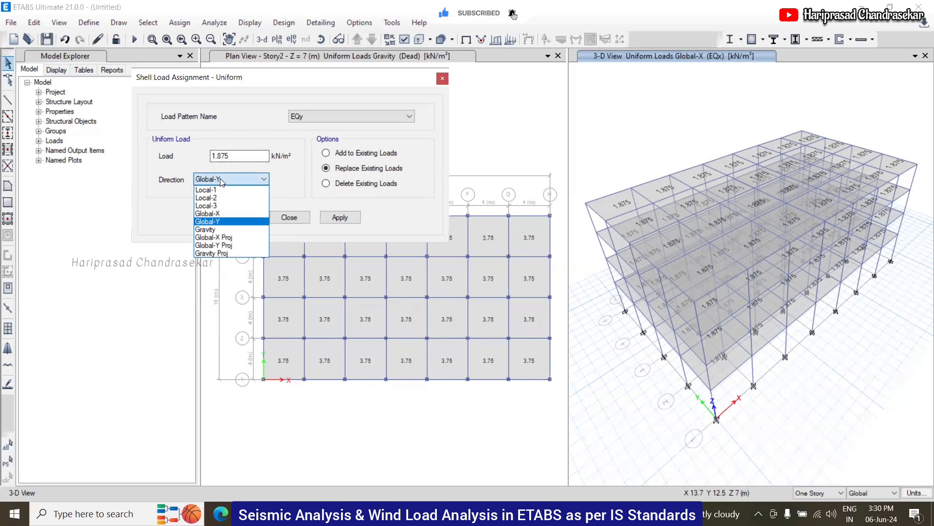
pyautogui.click(222, 180)
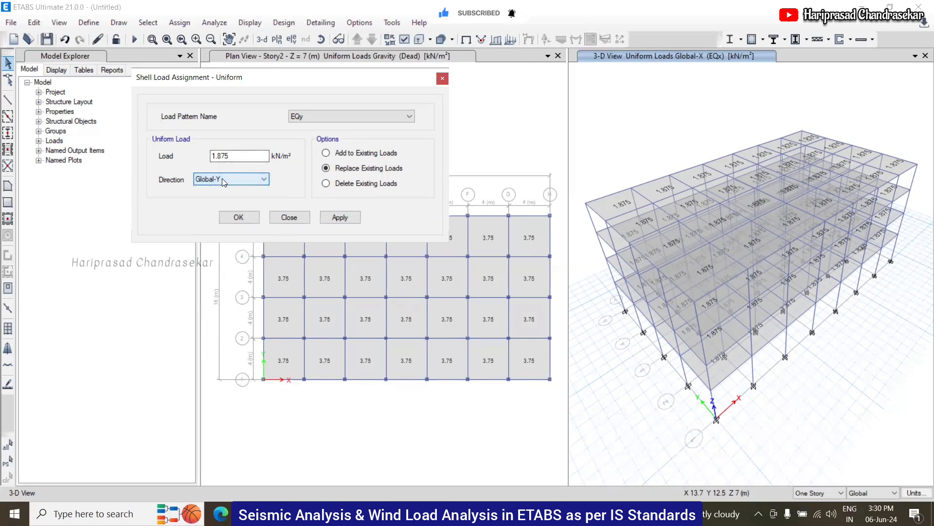
pyautogui.click(343, 220)
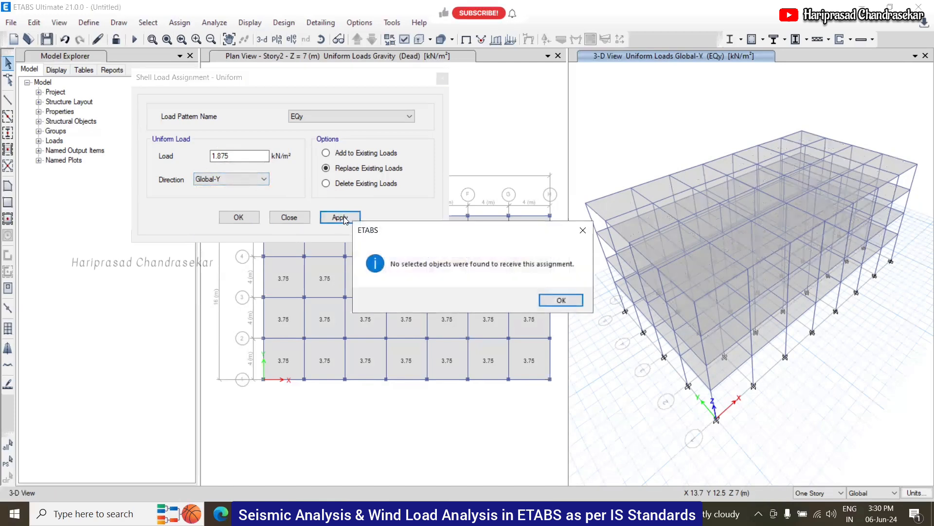
pyautogui.click(561, 301)
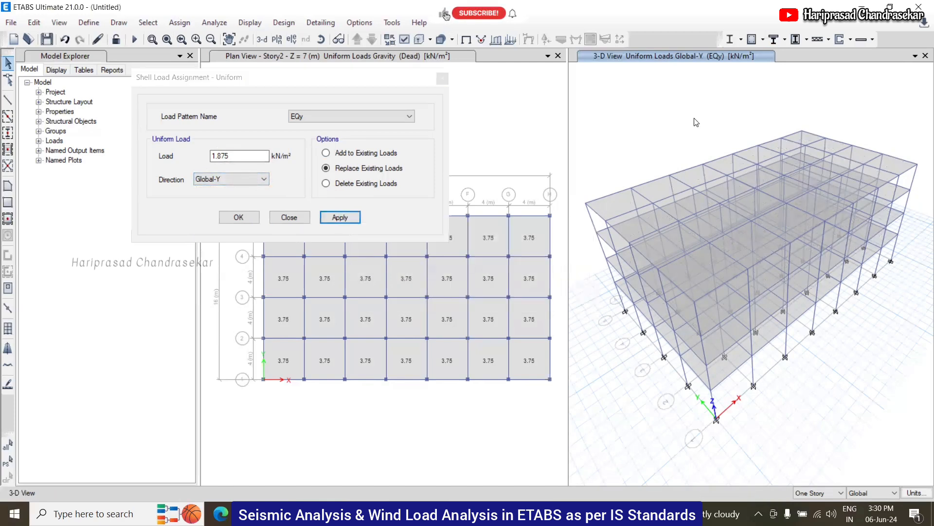
# - Select all floors by object type, apply the 1.875 kN/m² EQy load in Global-Y, and finish the shell load assignment
pyautogui.click(148, 23)
pyautogui.moveTo(204, 39)
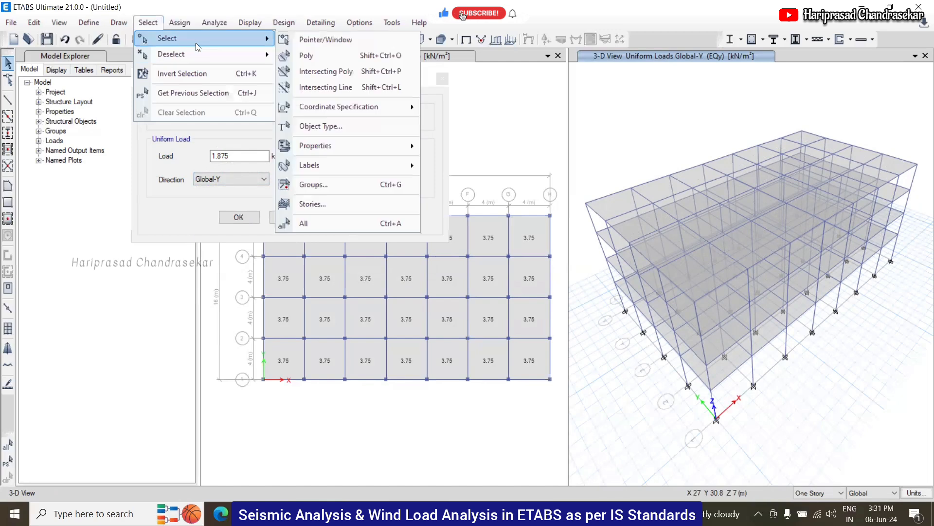
pyautogui.click(324, 126)
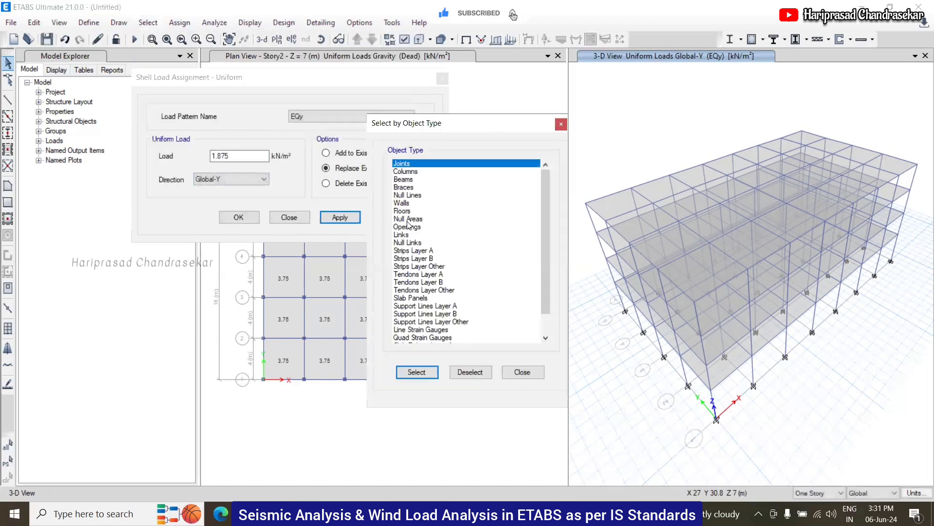
pyautogui.click(403, 211)
pyautogui.click(417, 372)
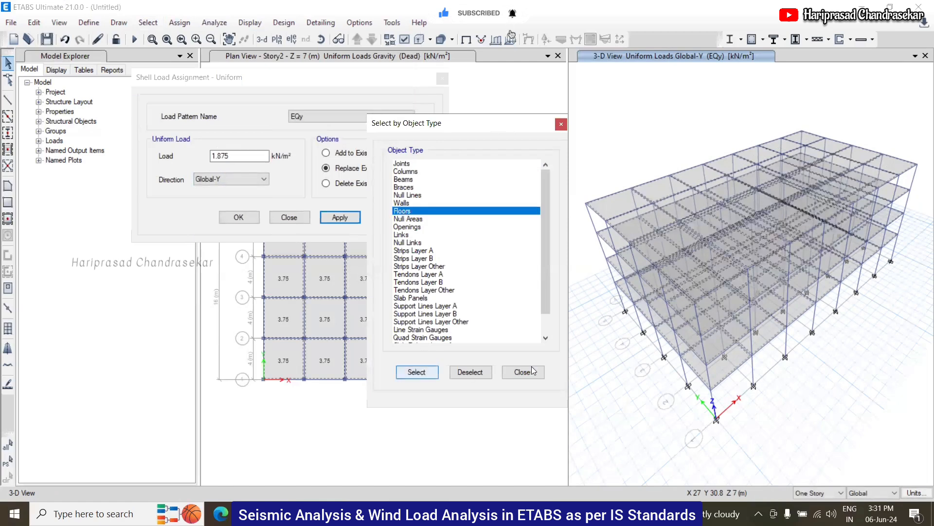
pyautogui.click(523, 372)
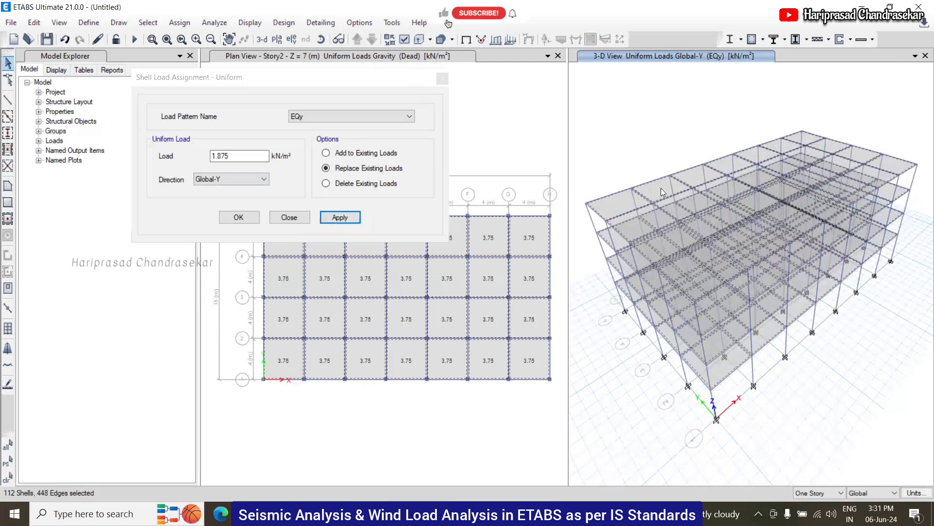
pyautogui.click(351, 218)
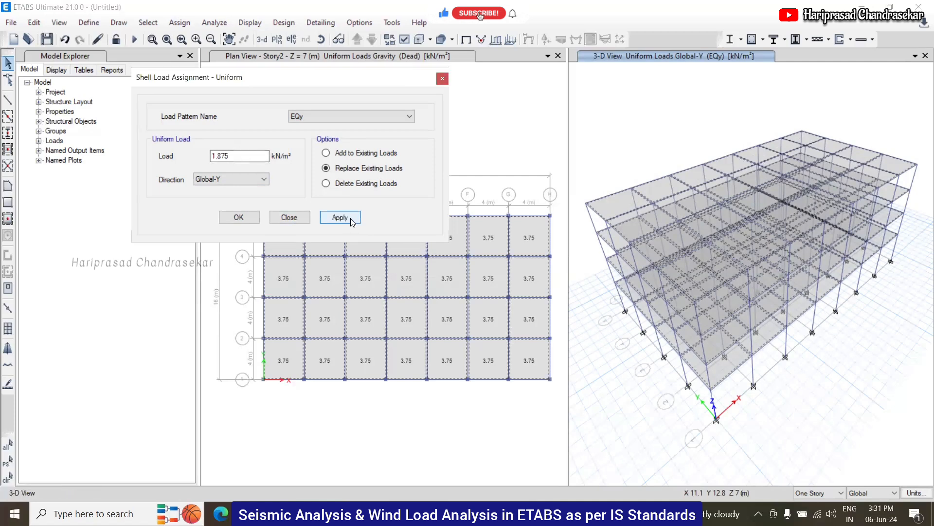
pyautogui.click(250, 222)
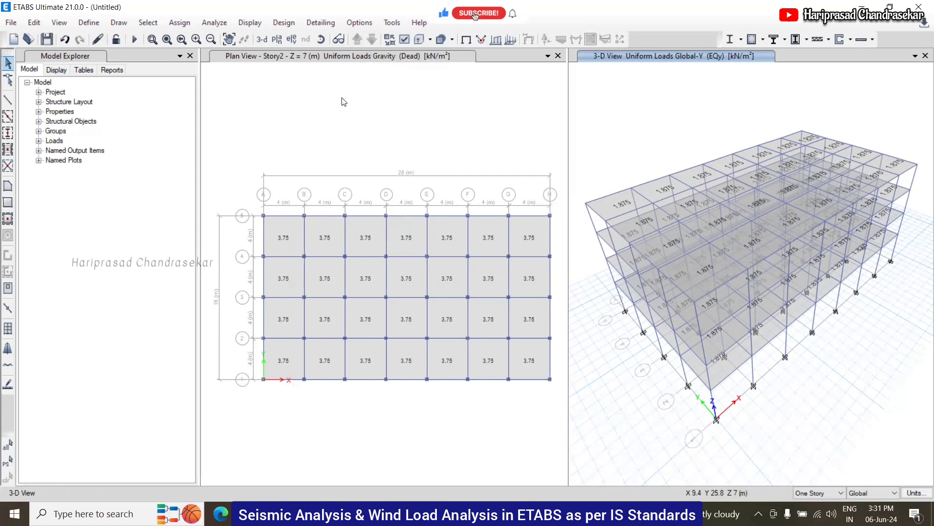
# - Set up a distributed frame load assignment for the EQx pattern with half the existing uniform load, 1.5315 kN/m
pyautogui.click(180, 23)
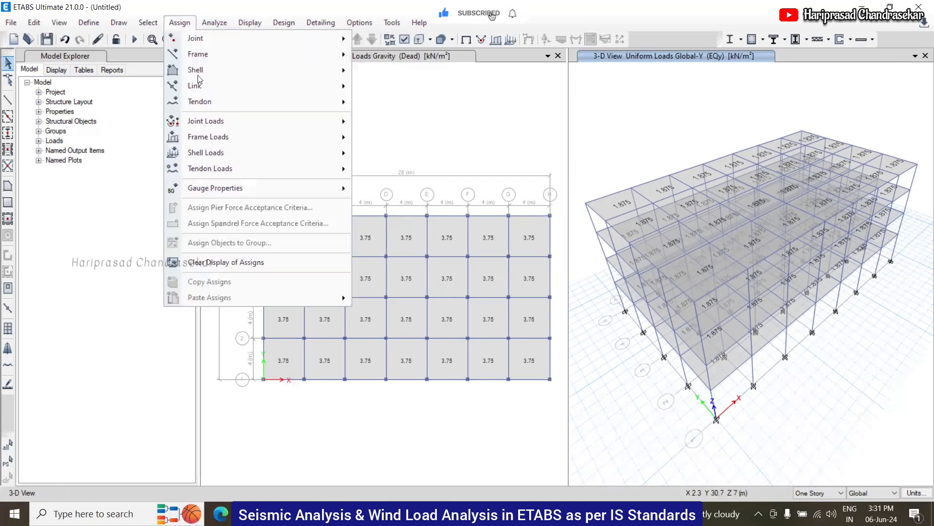
pyautogui.moveTo(216, 138)
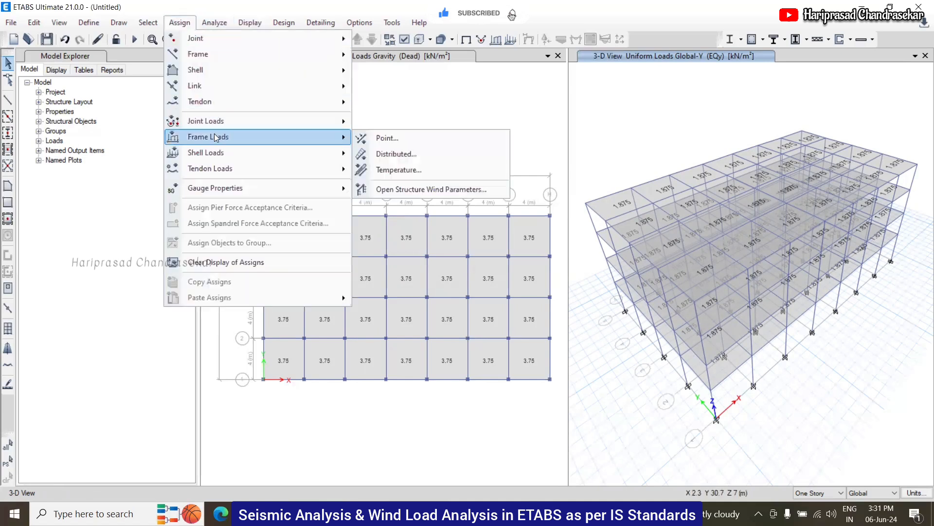
pyautogui.click(396, 153)
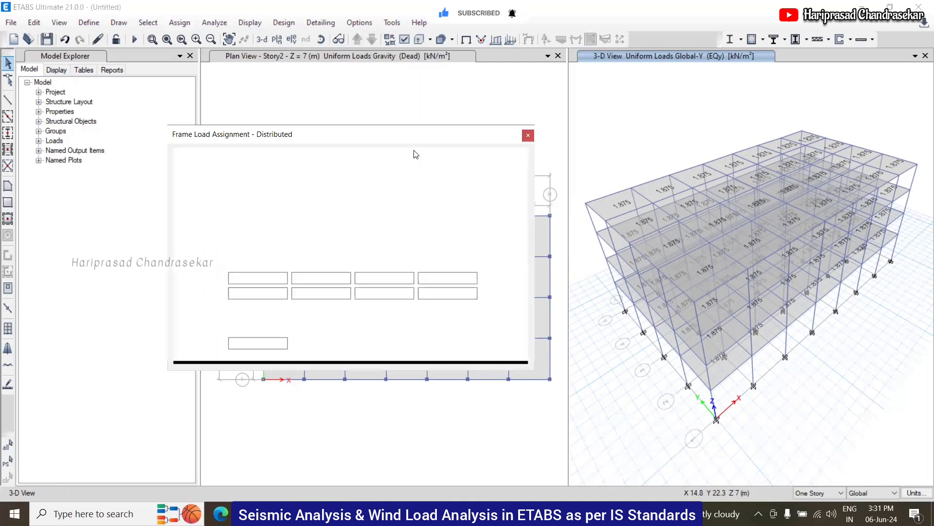
pyautogui.click(384, 176)
pyautogui.click(375, 198)
pyautogui.click(273, 339)
pyautogui.write('/2')
pyautogui.press('Return')
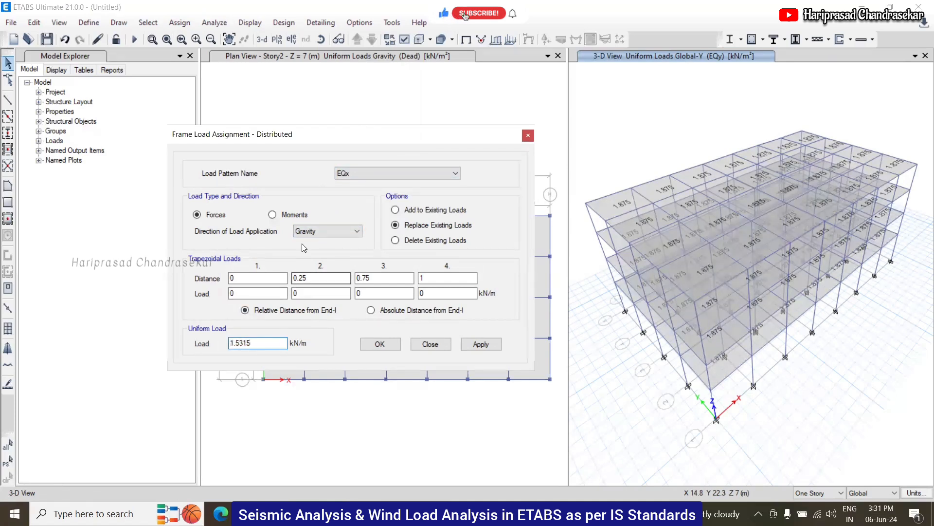
# - Select all columns and beams in the model by object type
pyautogui.click(619, 139)
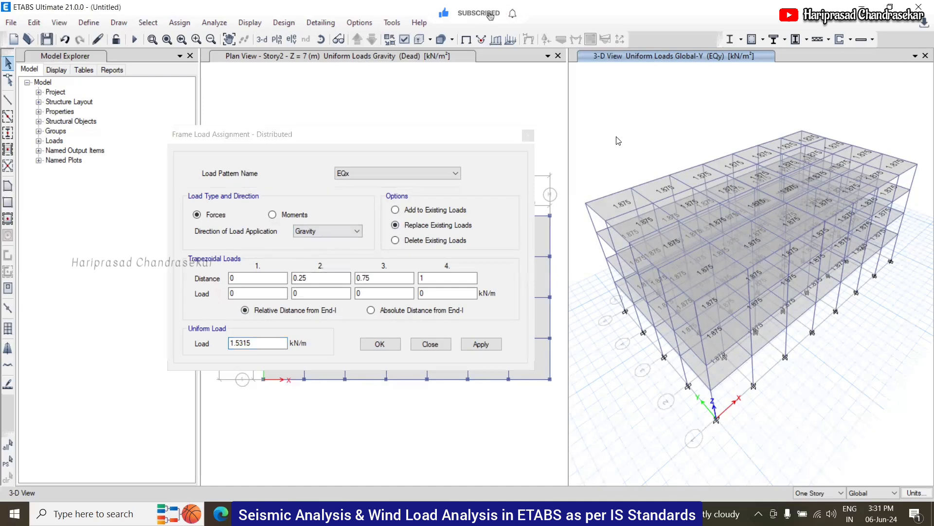
pyautogui.click(148, 23)
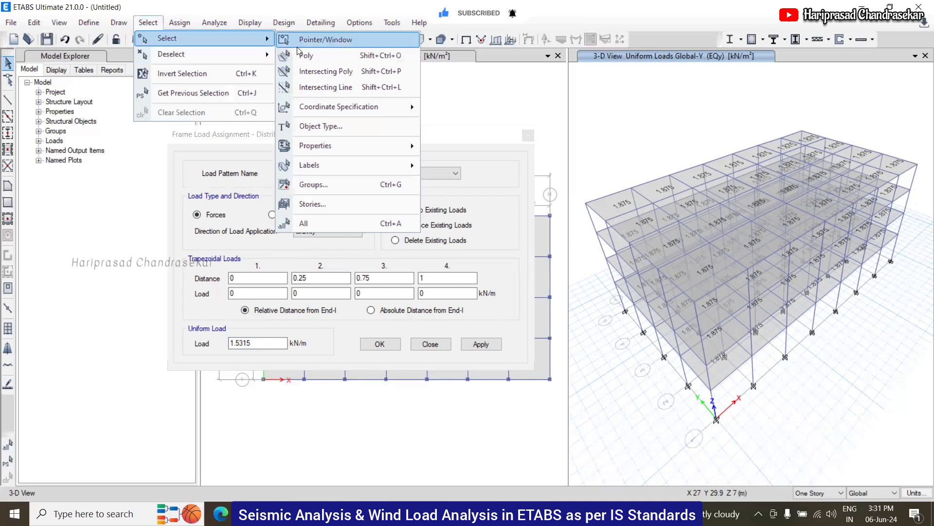
pyautogui.click(329, 128)
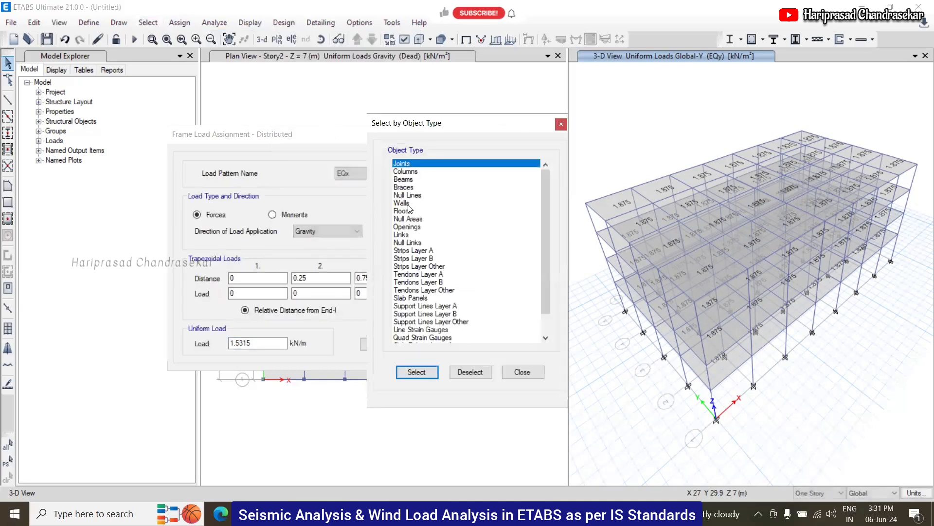
pyautogui.click(410, 181)
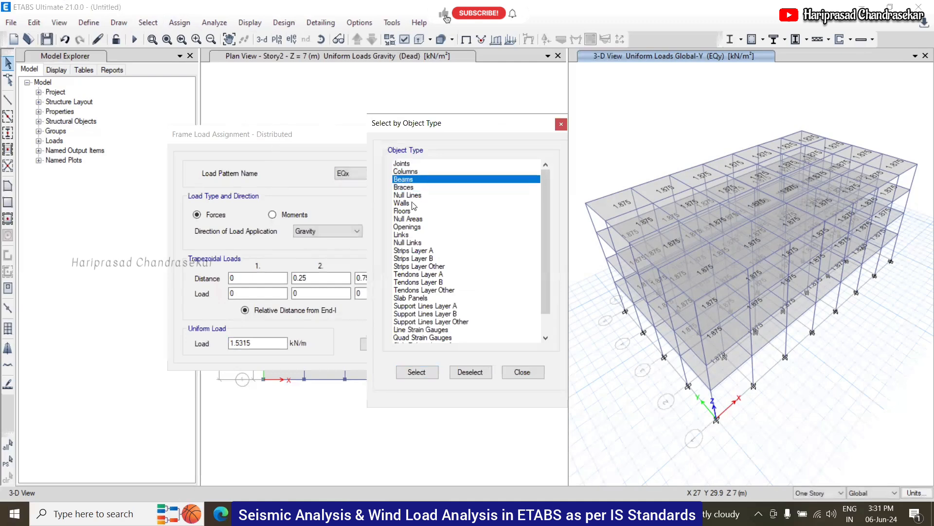
pyautogui.keyDown('ctrl'); pyautogui.click(407, 171); pyautogui.keyUp('ctrl')
pyautogui.click(427, 371)
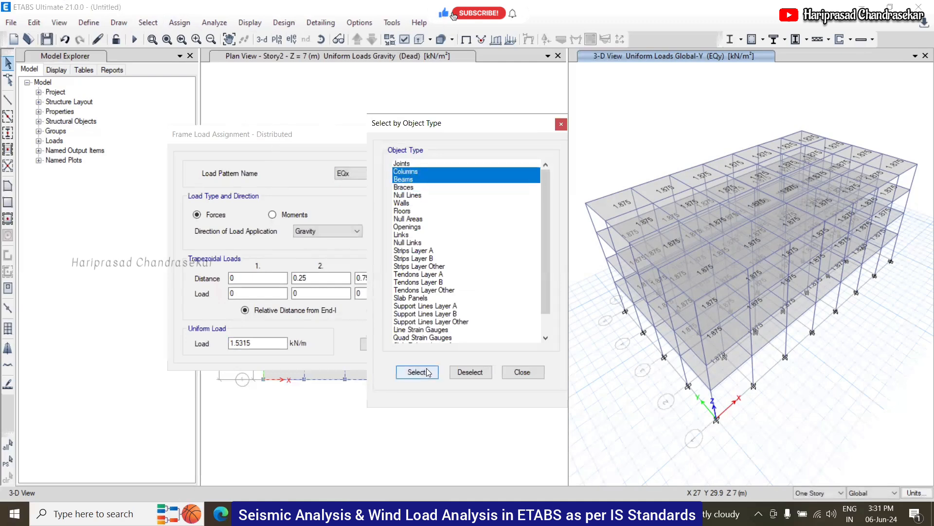
pyautogui.click(509, 372)
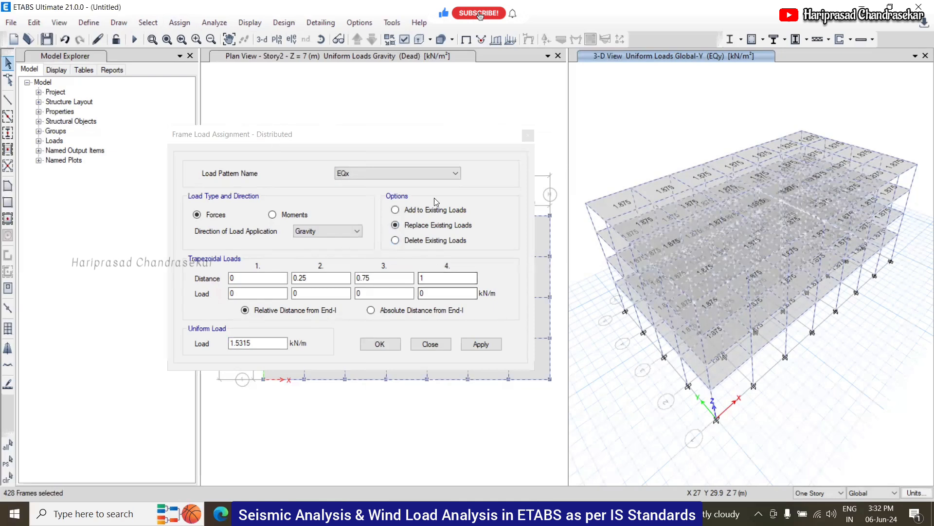
# - Set the EQx frame load direction to Global-X and apply the 1.532 kN/m uniform load to the selected frames
pyautogui.click(326, 232)
pyautogui.click(327, 267)
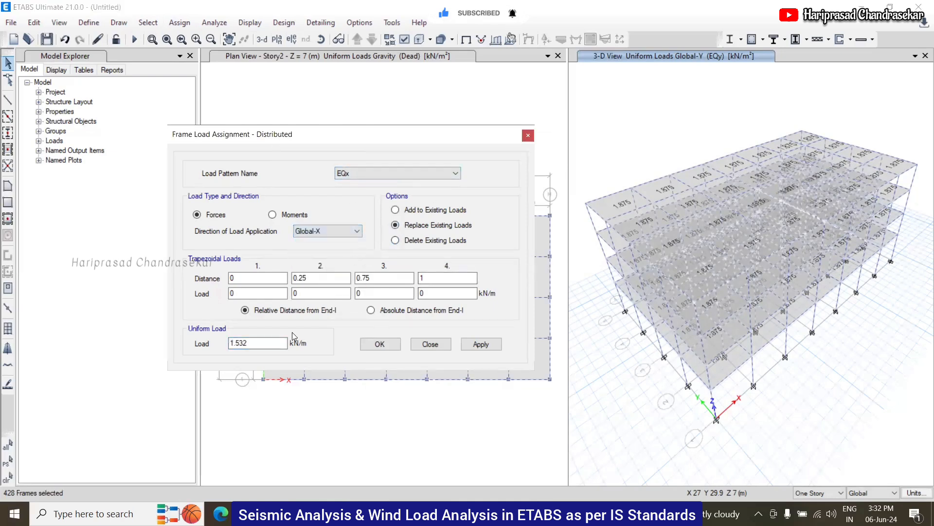
pyautogui.click(476, 343)
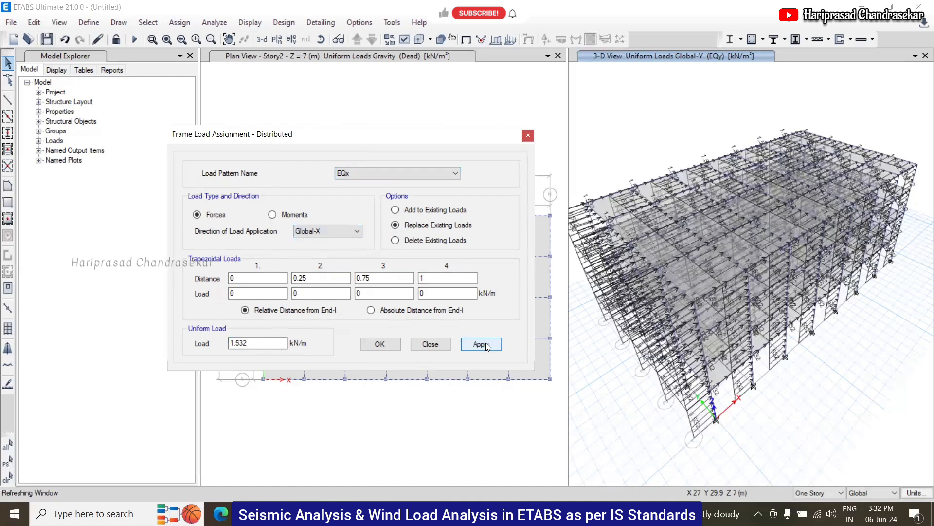
# - Switch the distributed frame load to the EQy pattern and select all columns and beams by object type again
pyautogui.click(379, 174)
pyautogui.click(355, 210)
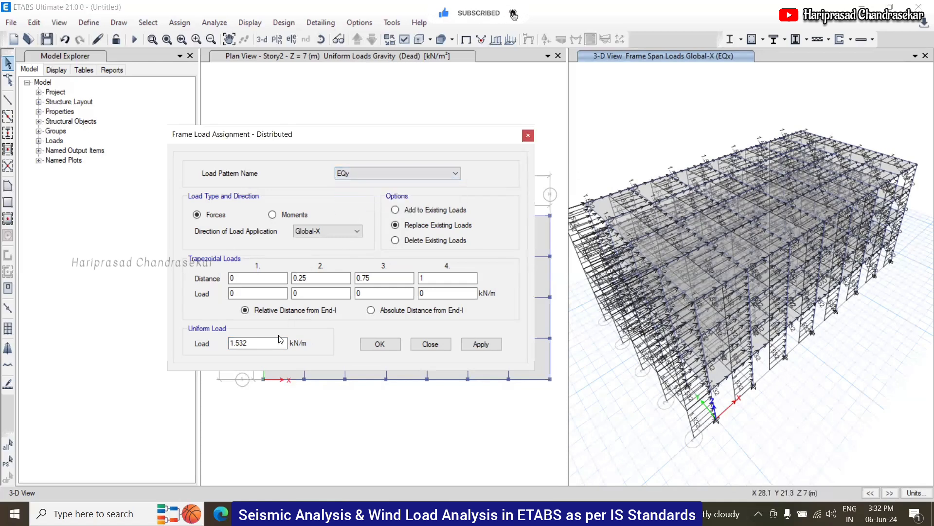
pyautogui.click(614, 132)
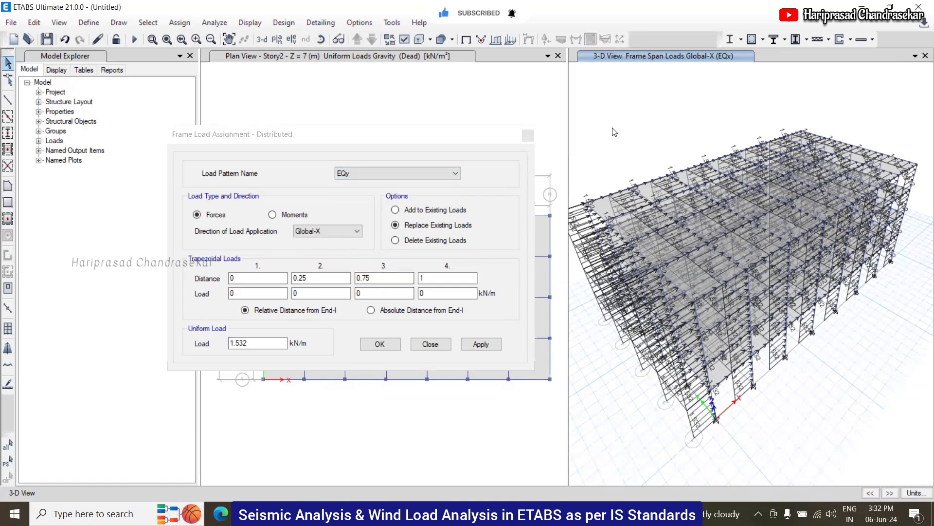
pyautogui.click(148, 23)
pyautogui.moveTo(183, 42)
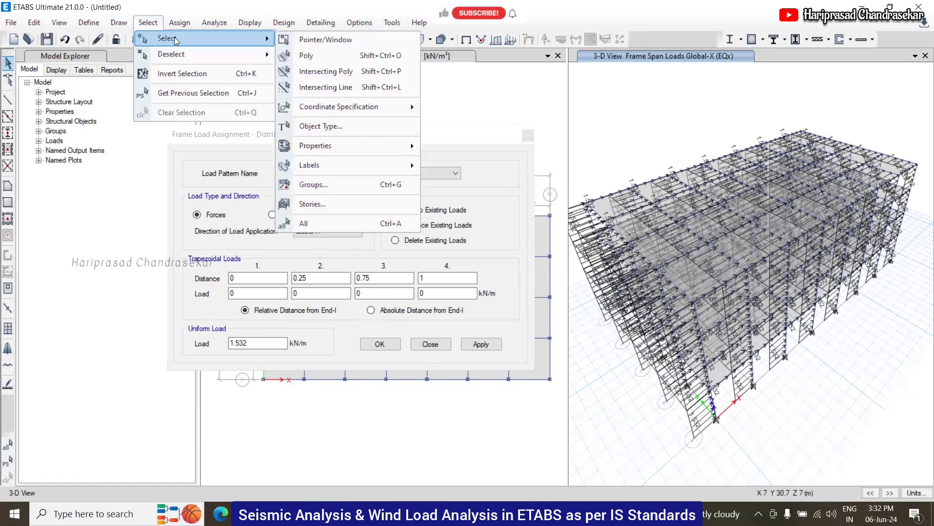
pyautogui.click(327, 127)
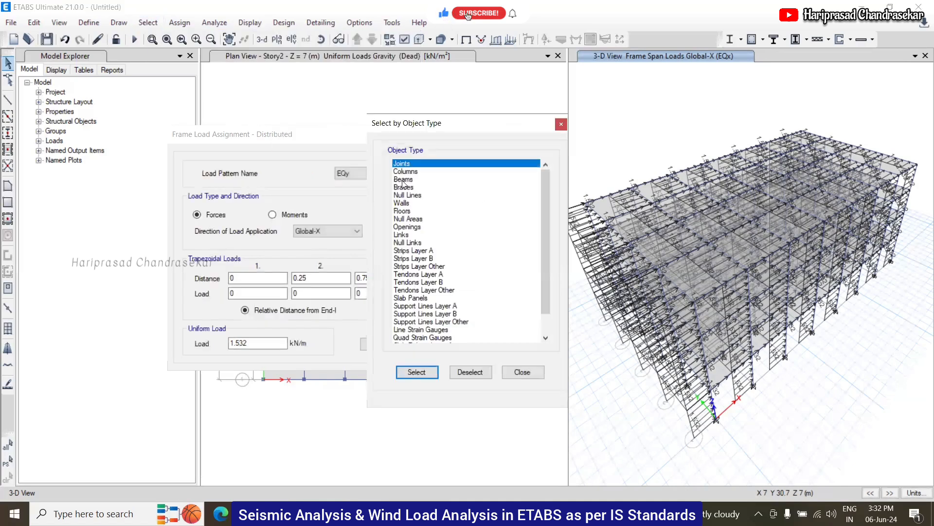
pyautogui.click(405, 171)
pyautogui.keyDown('ctrl'); pyautogui.click(406, 180); pyautogui.keyUp('ctrl')
pyautogui.click(417, 371)
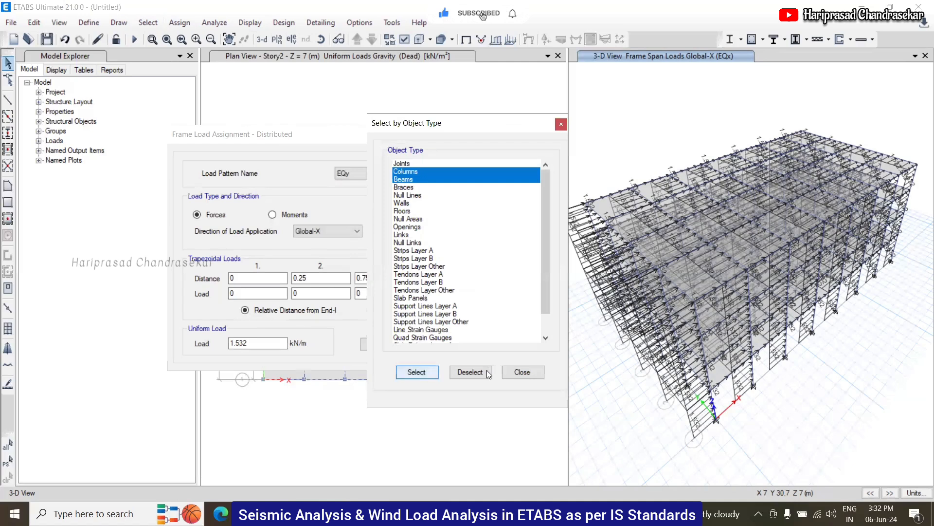
pyautogui.click(534, 371)
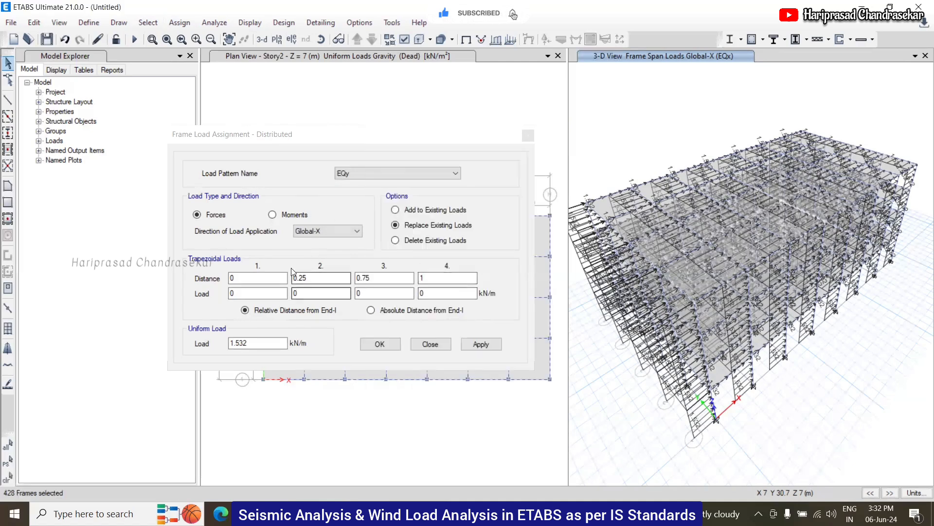
# - Apply the 1.532 kN/m EQy uniform load to the selected frames in the Global-Y direction and finish the frame load assignment
pyautogui.click(315, 230)
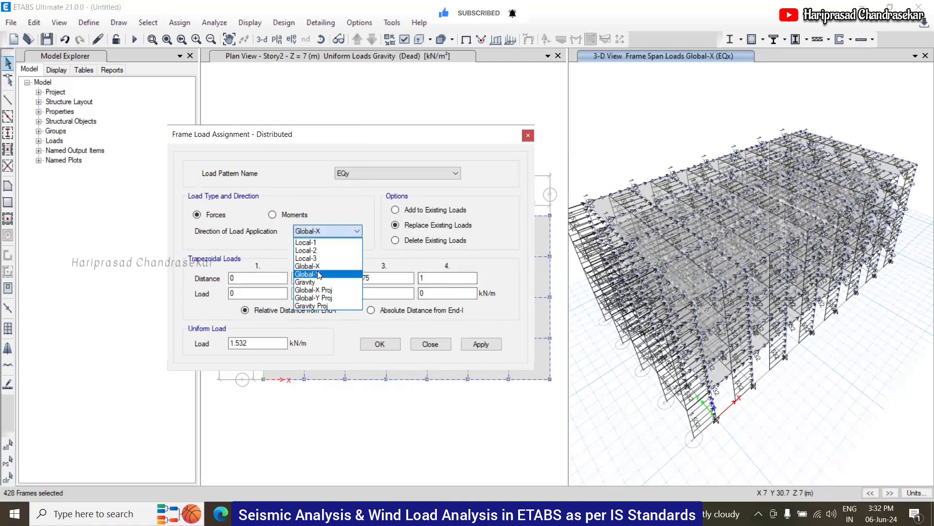
pyautogui.click(319, 273)
pyautogui.click(475, 343)
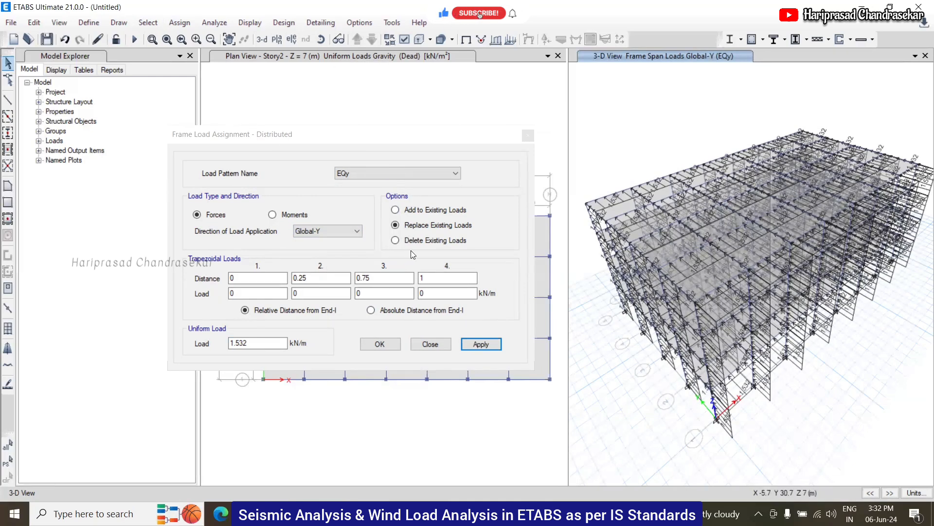
pyautogui.click(392, 346)
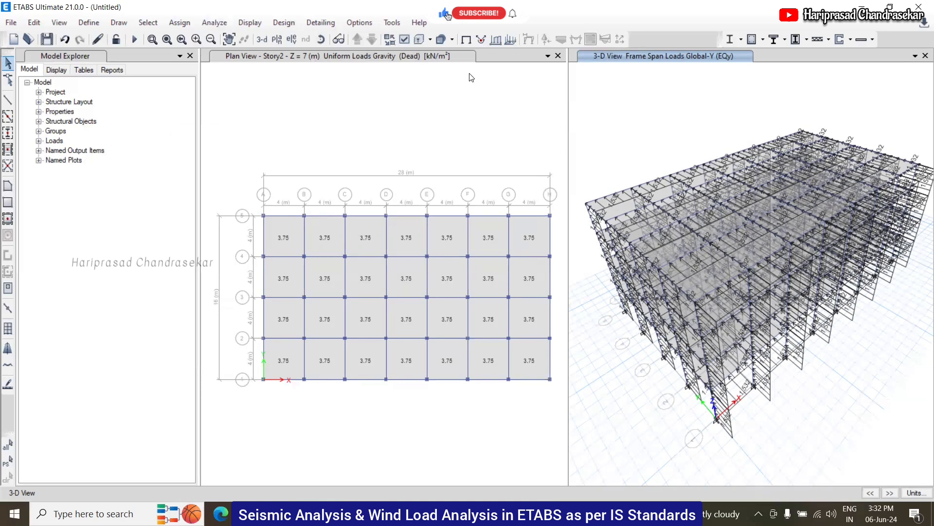
# - Check the model with all joint, frame, shell, meshing, loading and fix options enabled, and dismiss the report
pyautogui.click(213, 22)
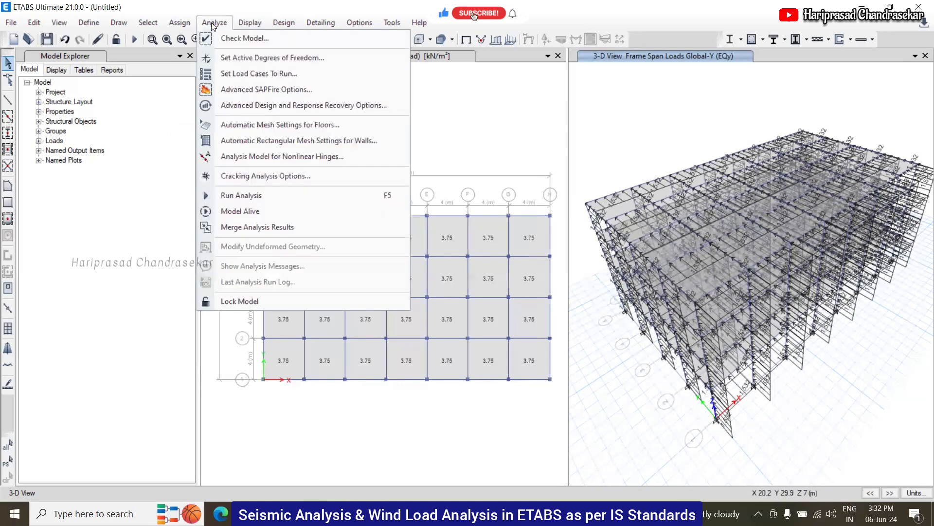
pyautogui.click(245, 38)
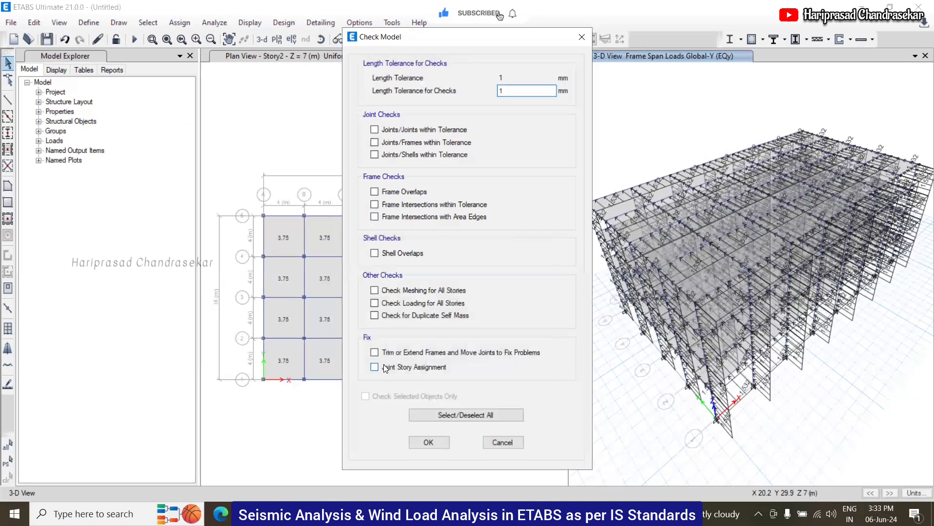
pyautogui.click(428, 414)
pyautogui.click(428, 441)
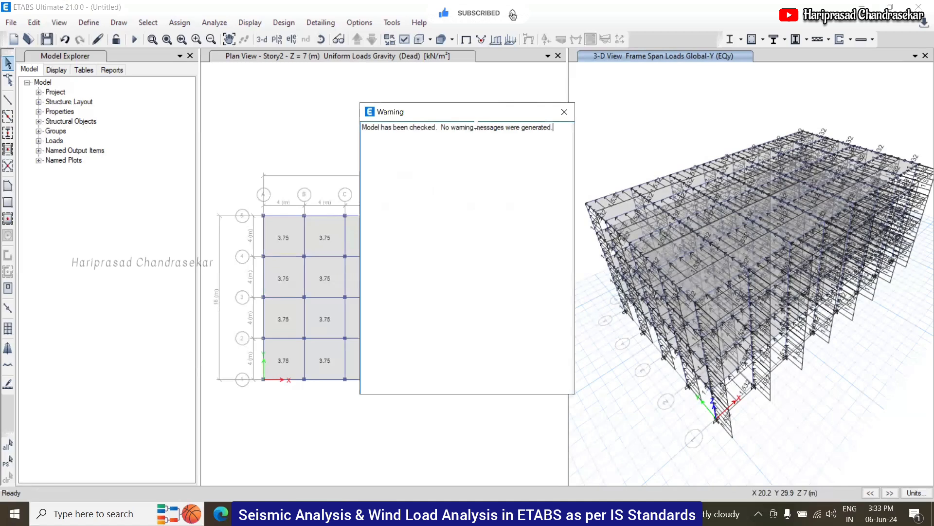
pyautogui.click(564, 111)
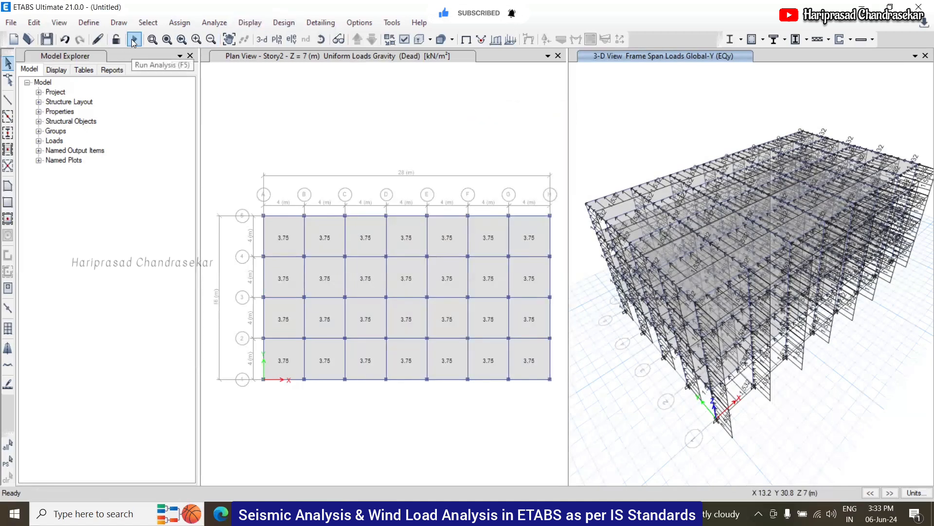
# - Run the analysis, saving the model file as "seismic analysis"
pyautogui.click(214, 22)
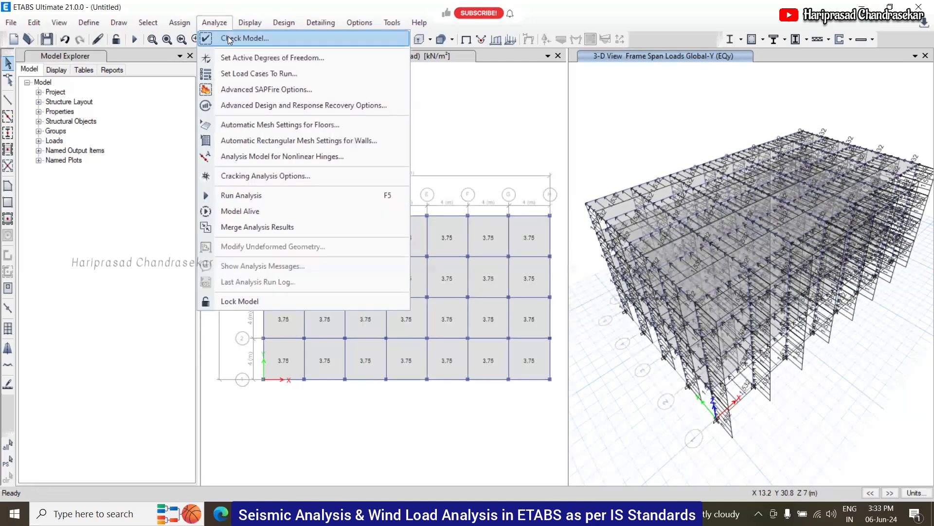
pyautogui.click(250, 194)
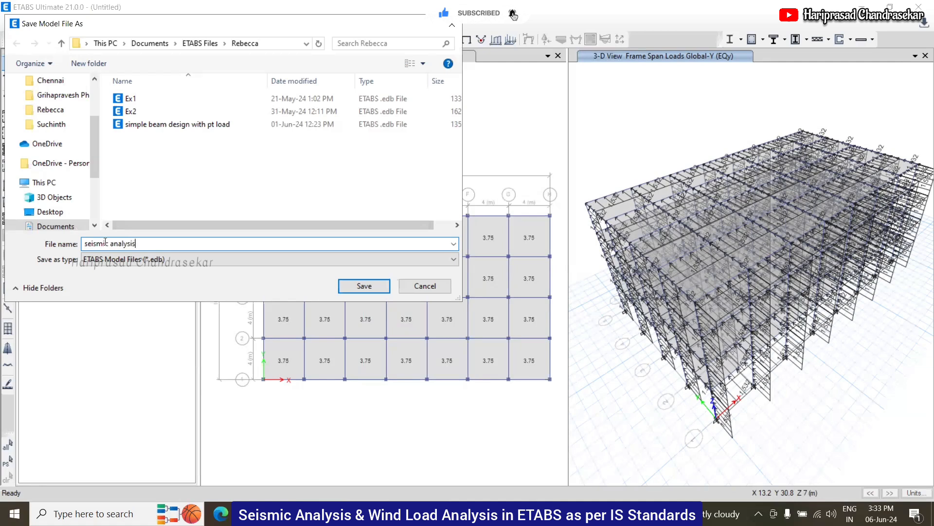
pyautogui.press('Return')
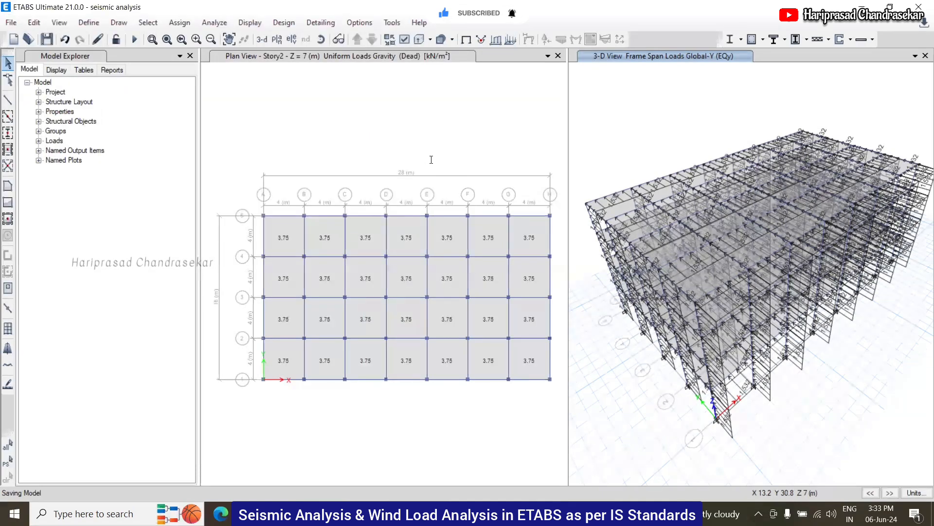
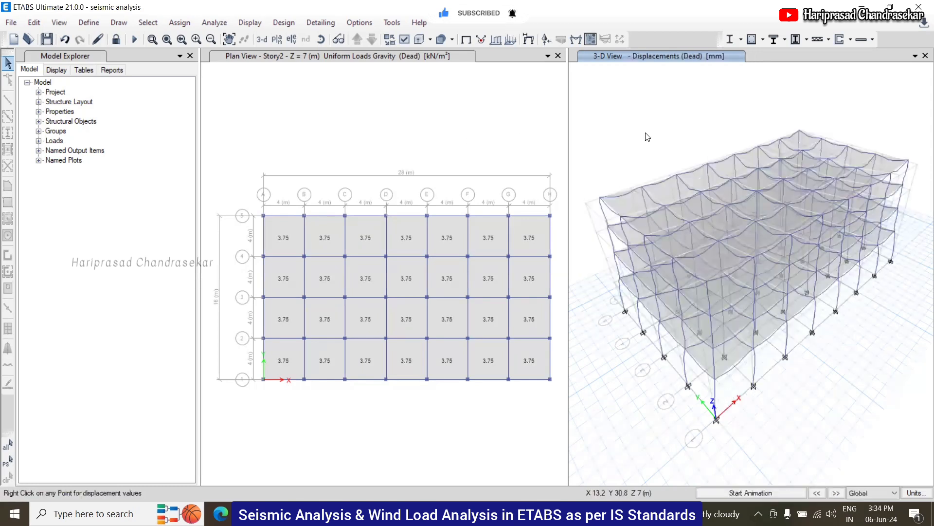
# - Close the plan view and play the Dead load displacement animation in the 3-D view, then stop it
pyautogui.click(559, 56)
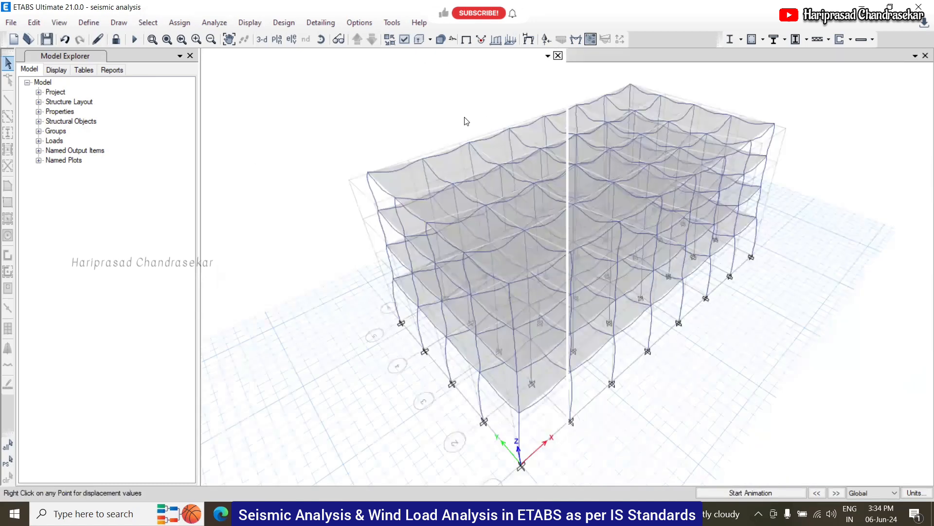
pyautogui.click(773, 492)
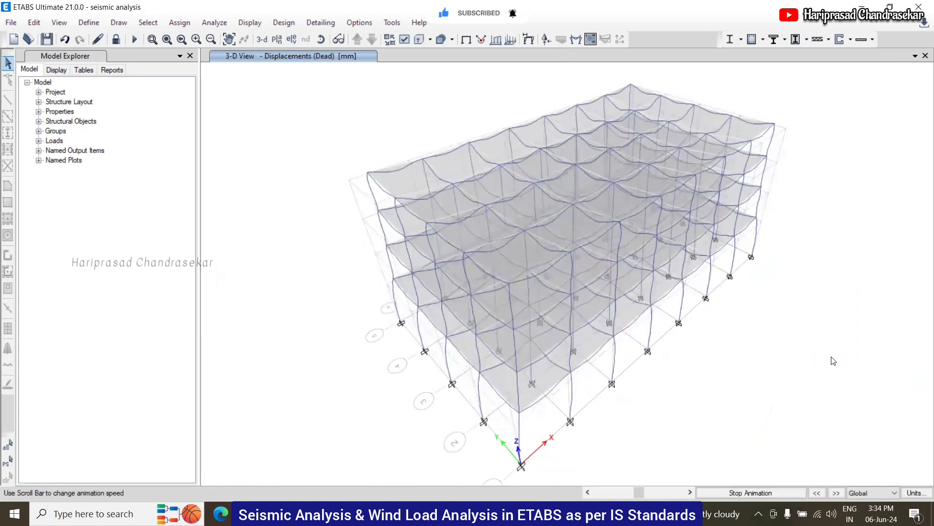
pyautogui.click(773, 486)
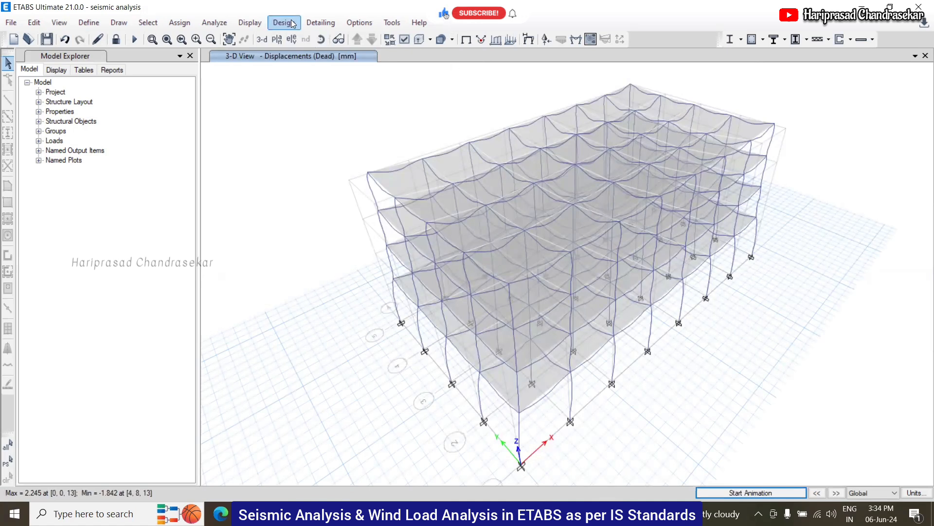
# - Turn off the animation sound and replay the Dead load displacement animation briefly
pyautogui.click(364, 24)
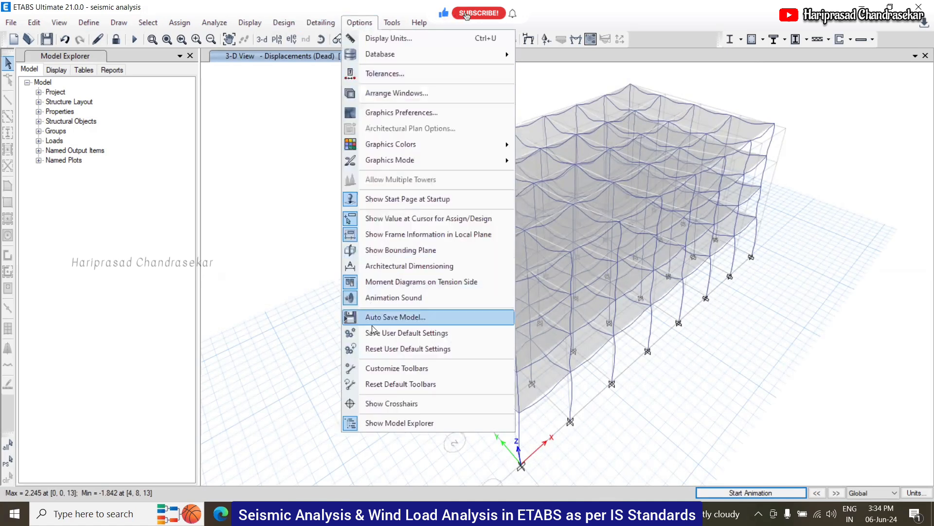
pyautogui.click(368, 300)
pyautogui.click(769, 491)
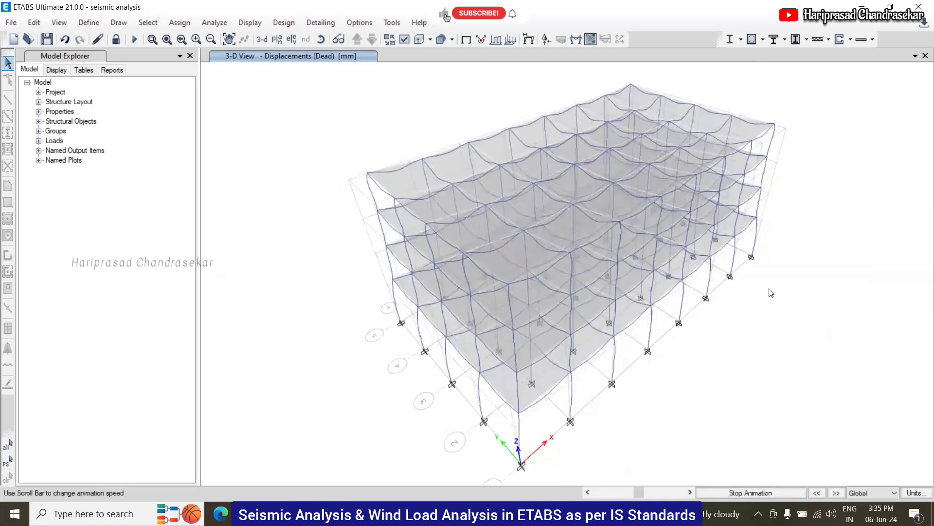
pyautogui.click(752, 491)
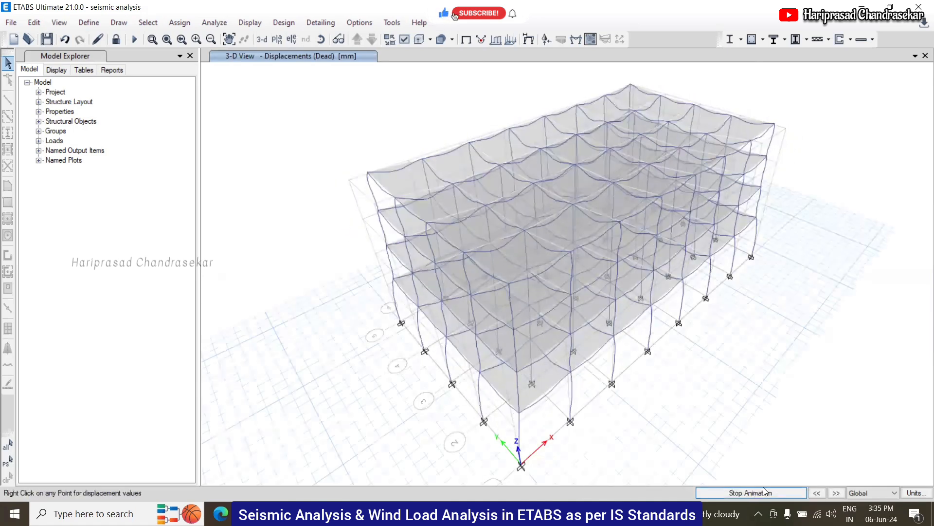
# - Restore the undeformed shape, and display the deformed shape for the EQx load case in the 3-D view
pyautogui.click(465, 42)
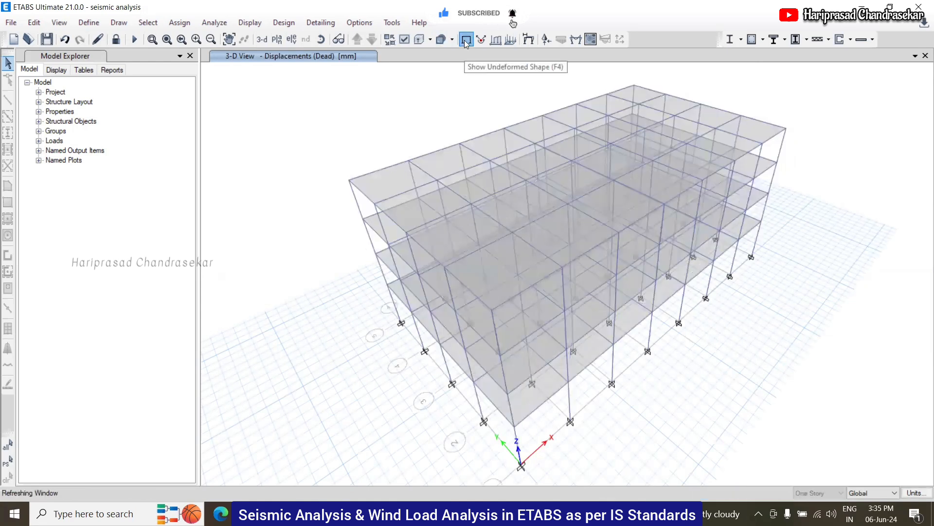
pyautogui.click(528, 40)
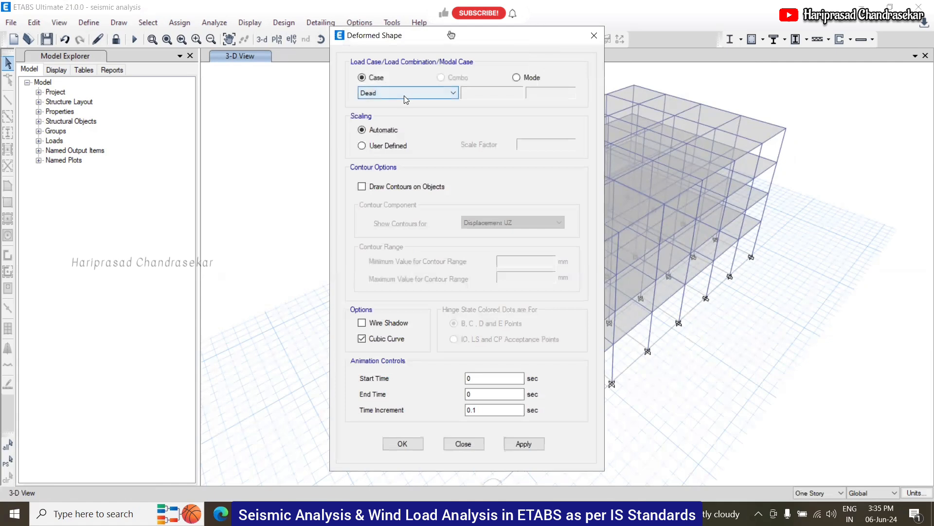
pyautogui.click(404, 94)
pyautogui.click(398, 118)
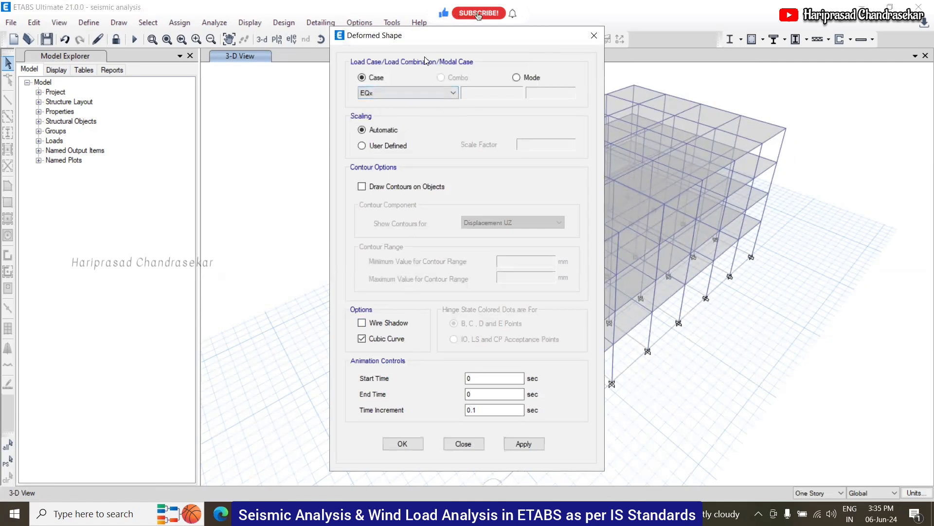
pyautogui.moveTo(426, 34); pyautogui.dragTo(362, 8)
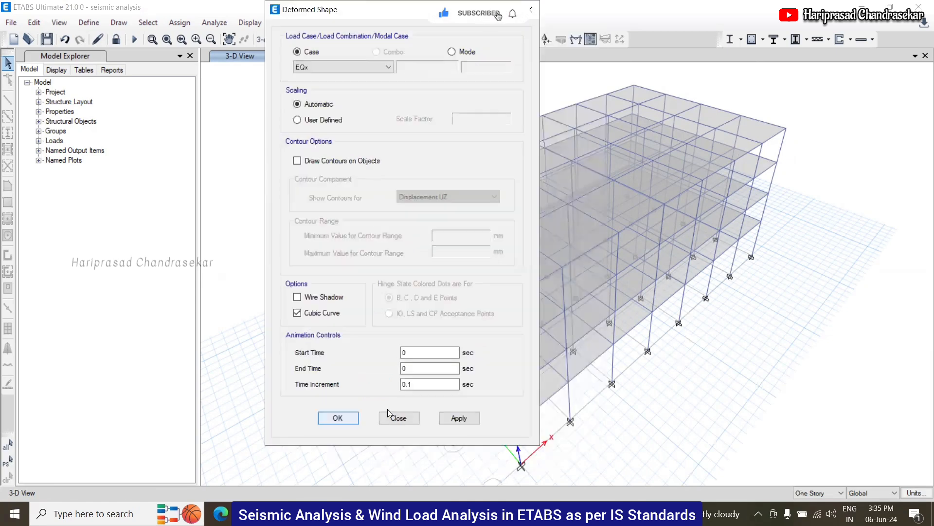
pyautogui.click(389, 416)
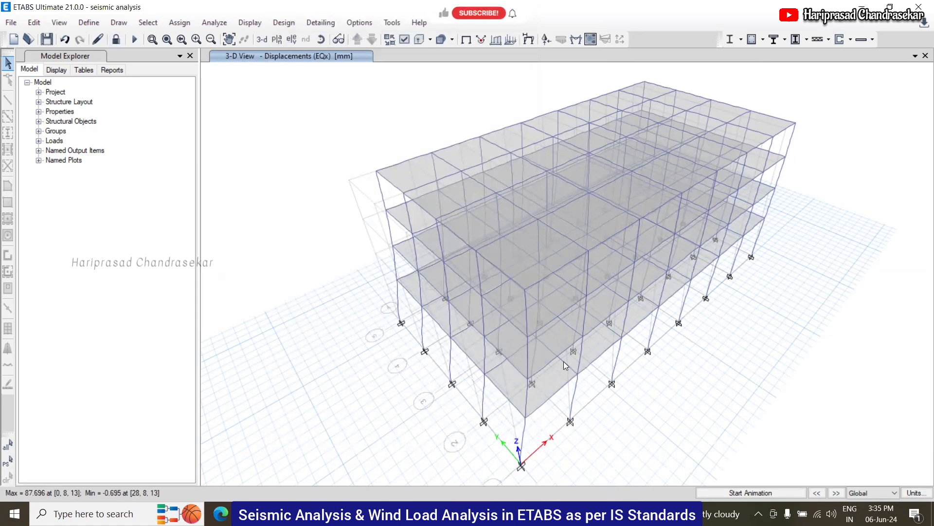
# - View the EQx deformed shape in elevation A and in elevation 1
pyautogui.click(294, 40)
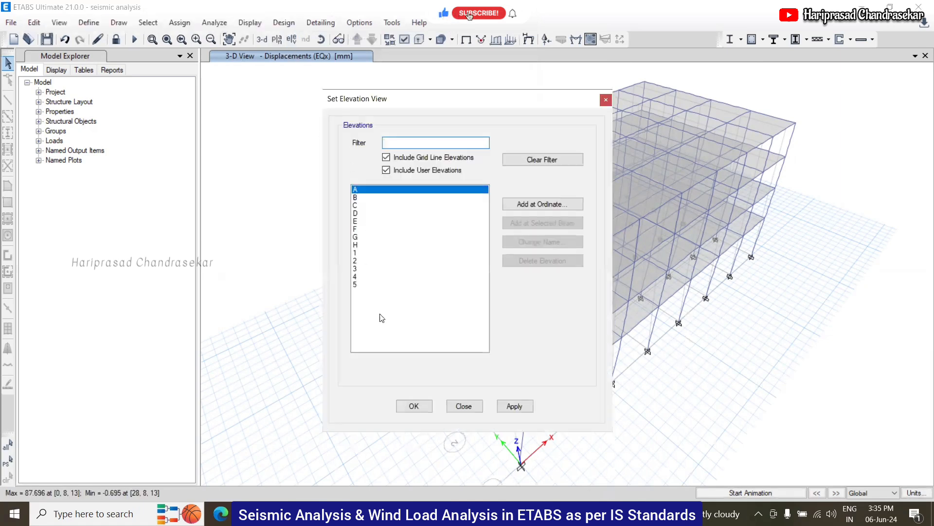
pyautogui.click(414, 406)
pyautogui.click(292, 39)
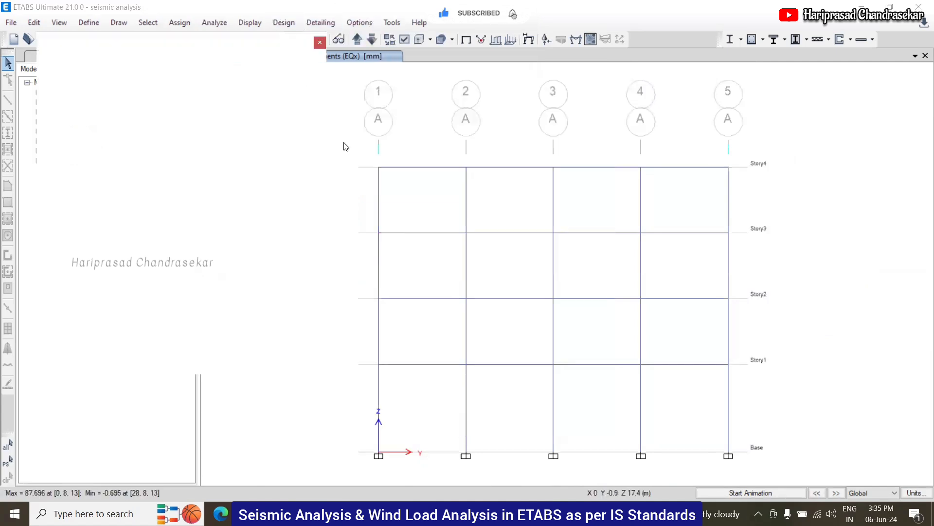
pyautogui.click(360, 253)
pyautogui.click(413, 406)
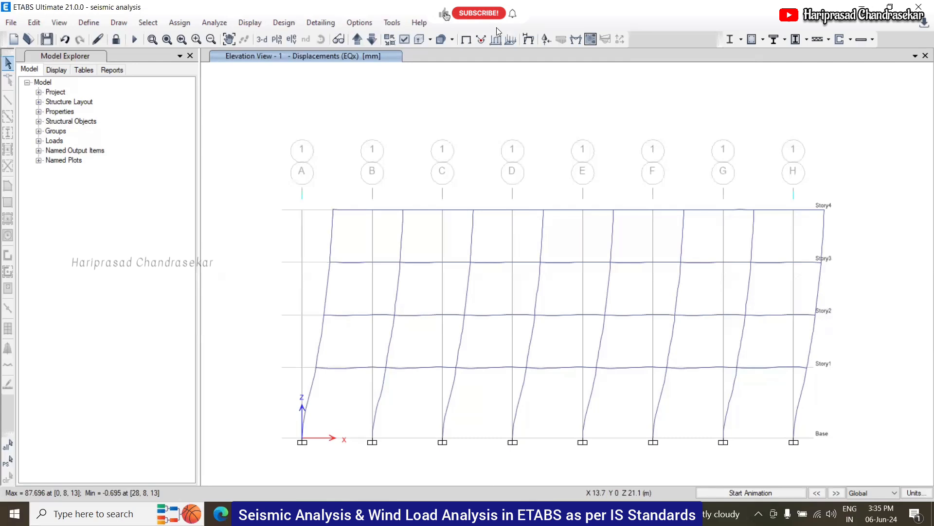
# - Display the deformed shape for the EQy load case and switch the view to elevation A
pyautogui.click(529, 39)
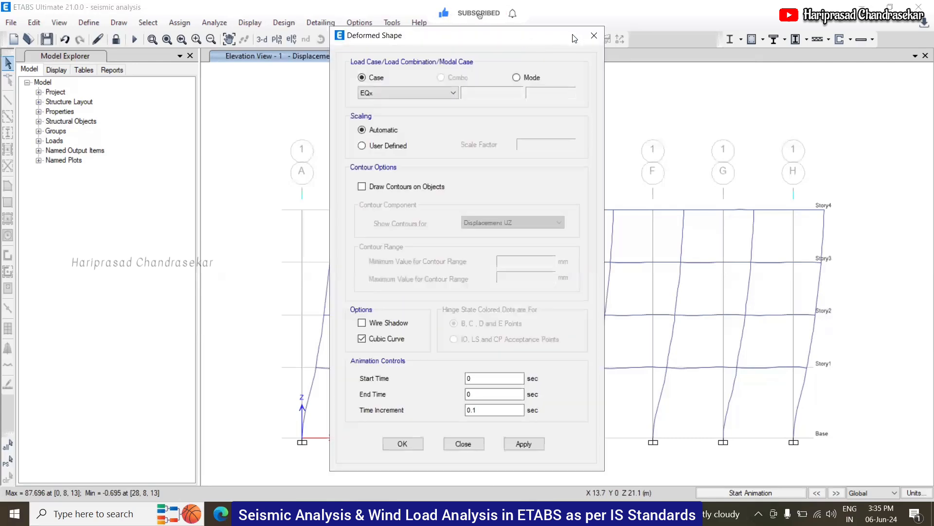
pyautogui.press('Return')
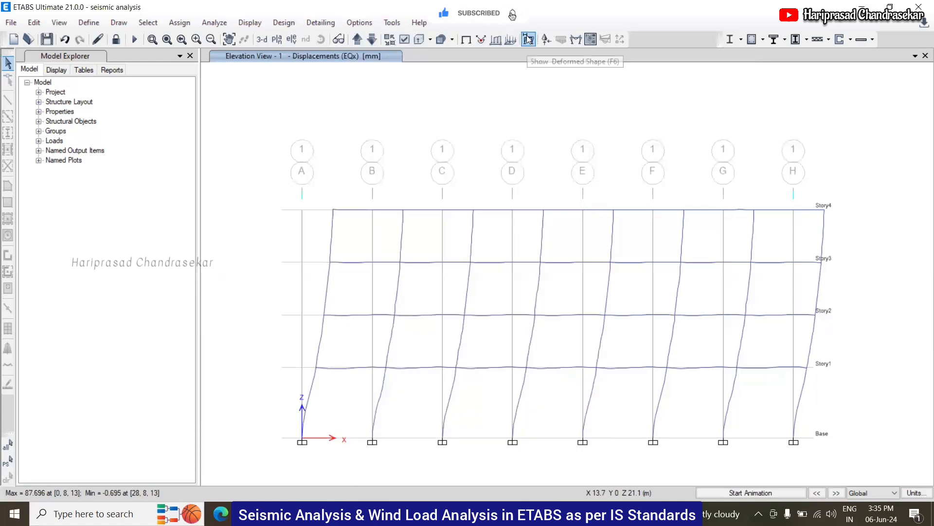
pyautogui.click(528, 39)
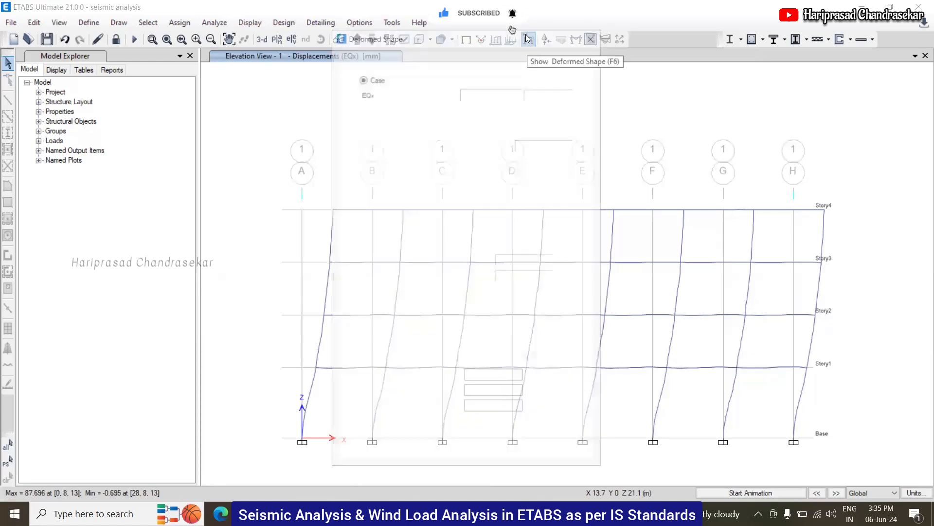
pyautogui.click(398, 93)
pyautogui.click(378, 128)
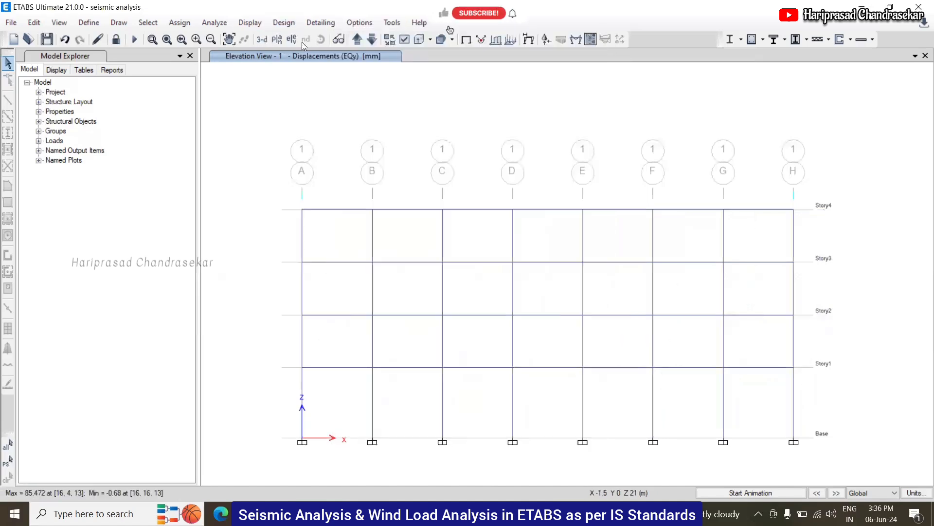
pyautogui.click(291, 40)
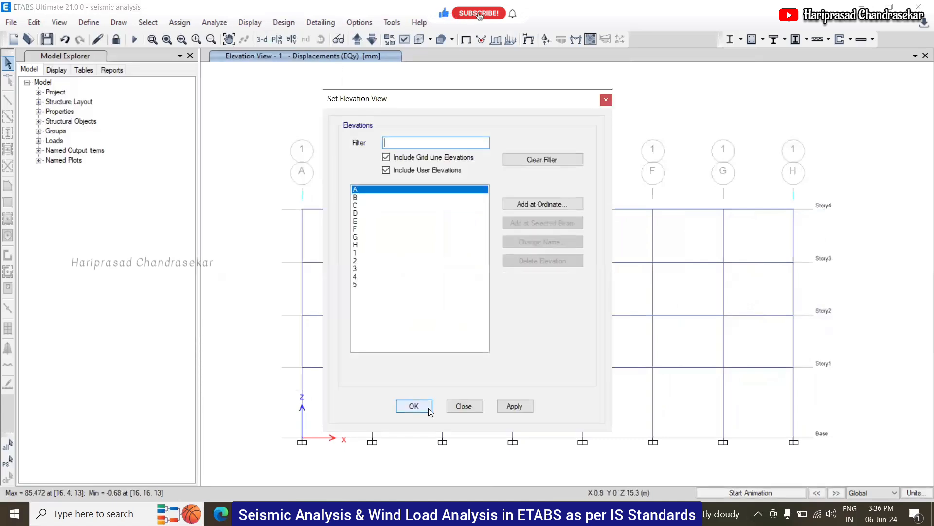
pyautogui.click(428, 408)
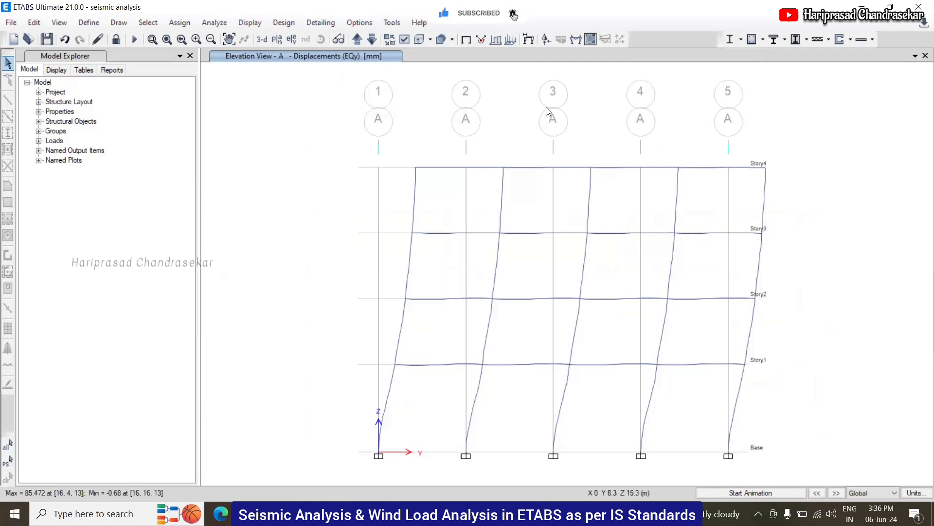
# - Display the deformed shape for the Dead load case in elevation A
pyautogui.click(529, 39)
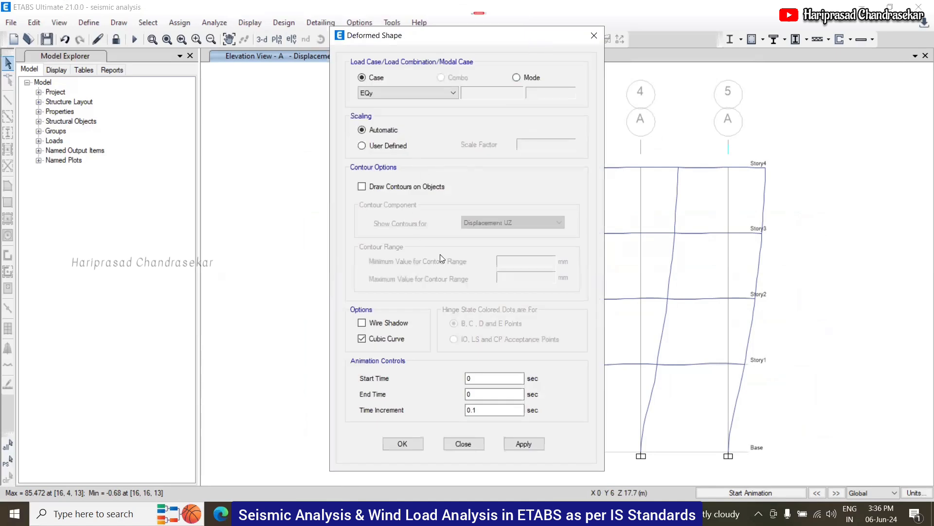
pyautogui.click(406, 92)
pyautogui.click(386, 108)
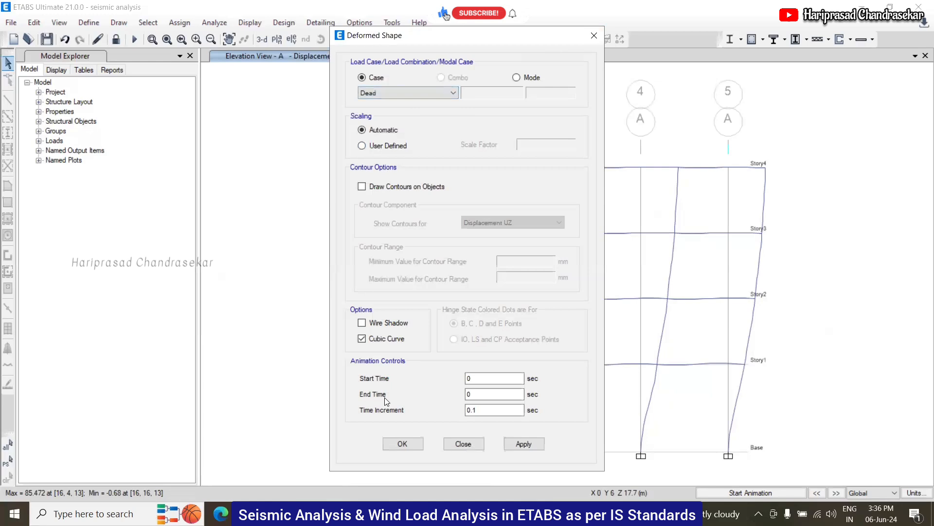
pyautogui.click(402, 443)
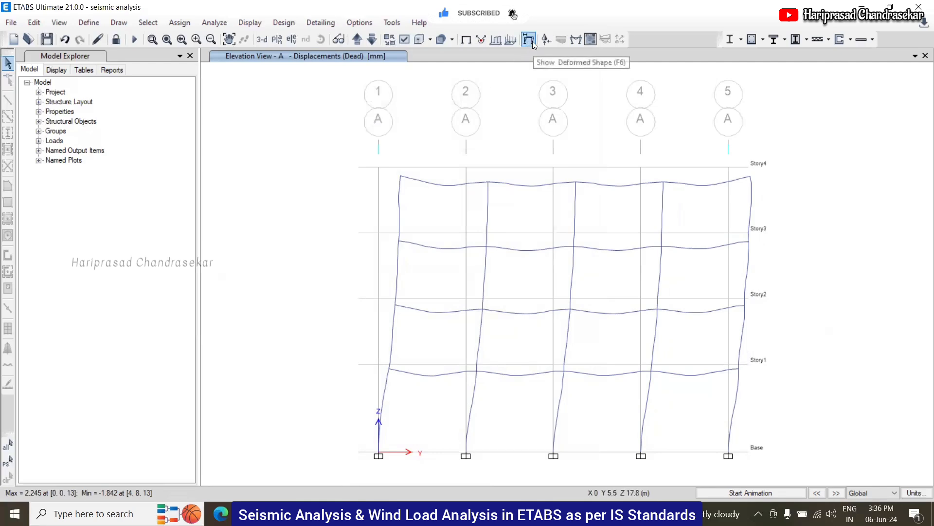
# - Restore the undeformed shape and plot the Dead load point reactions as arrows for all force and moment components
pyautogui.click(465, 39)
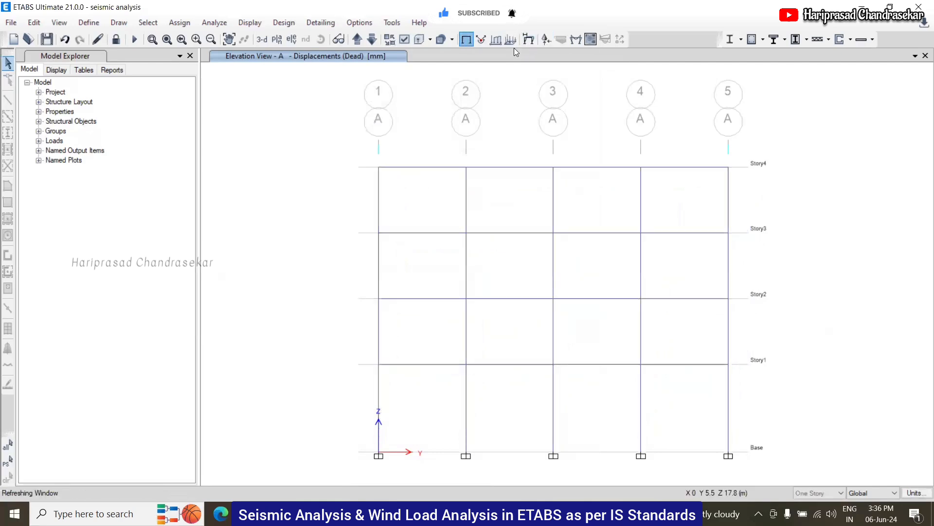
pyautogui.click(548, 41)
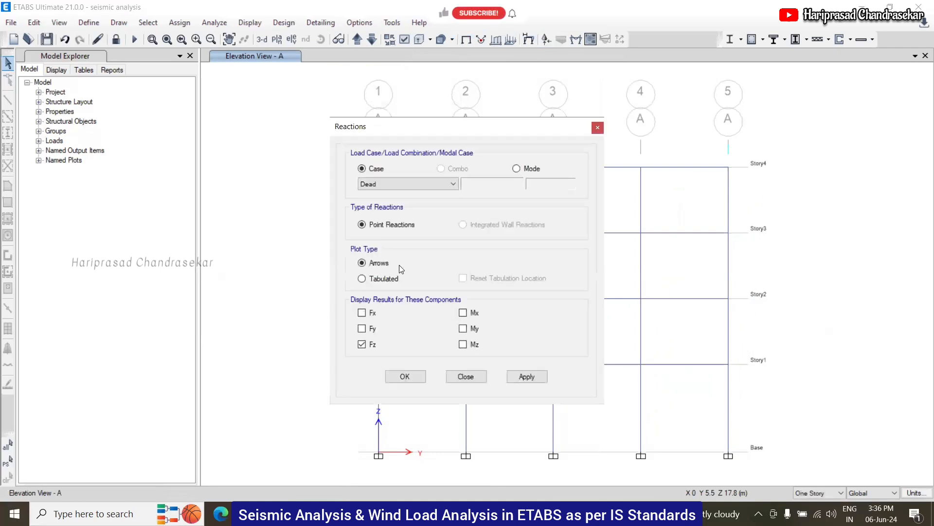
pyautogui.click(362, 329)
pyautogui.click(463, 313)
pyautogui.click(412, 375)
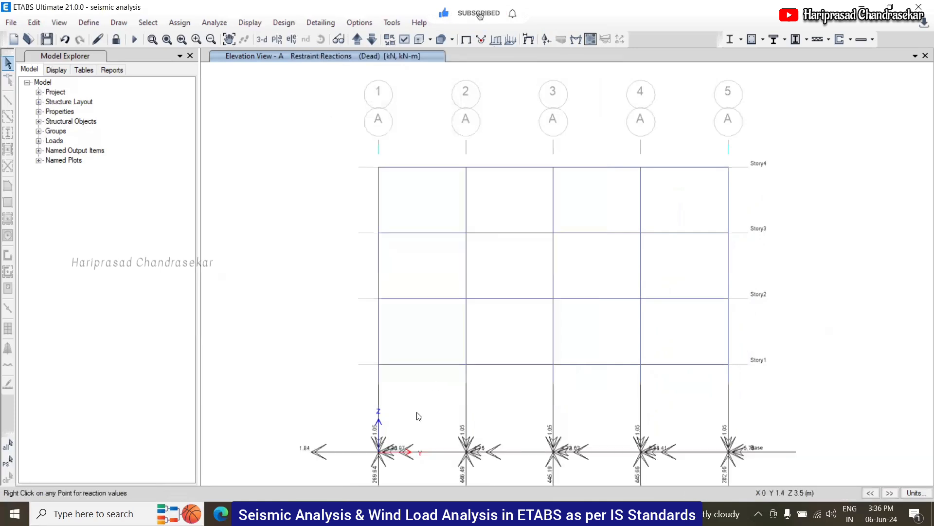
# - Switch the Dead load reactions to a tabulated plot and examine the values at the base supports in elevation A
pyautogui.click(547, 39)
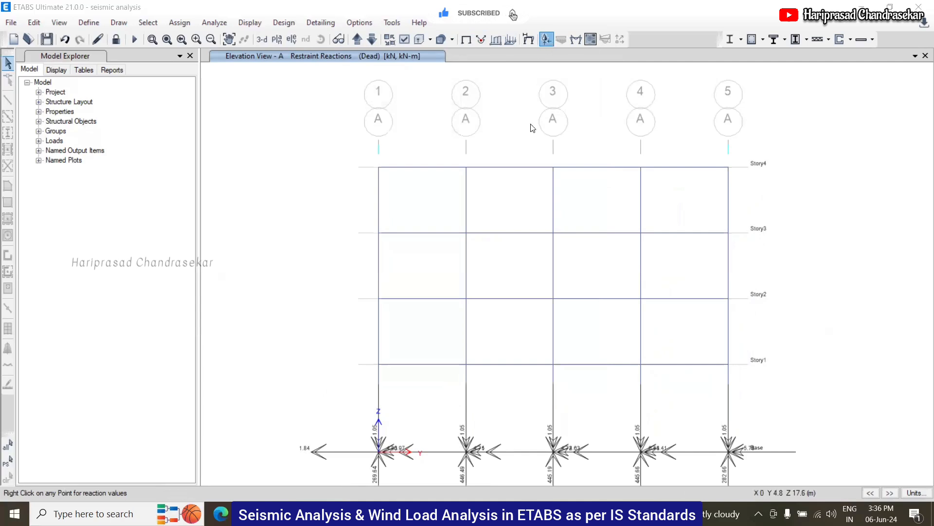
pyautogui.click(362, 279)
pyautogui.click(406, 373)
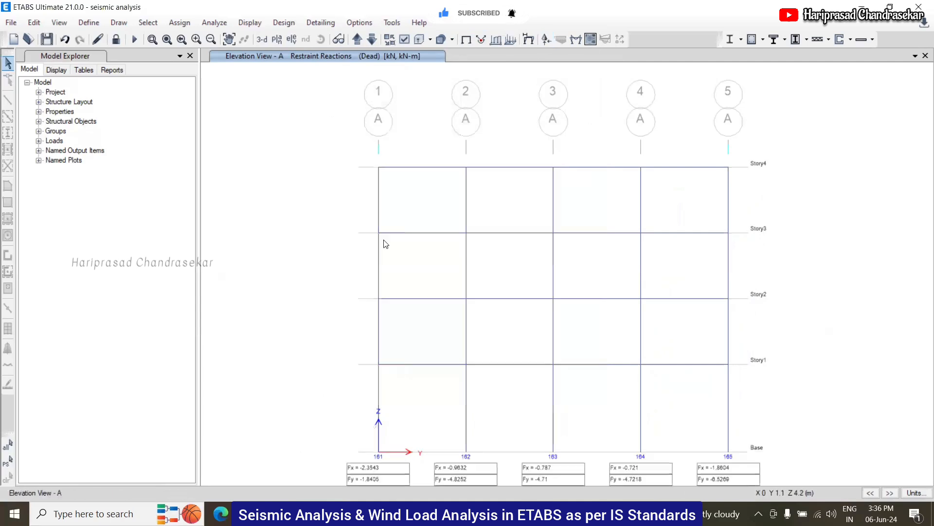
pyautogui.scroll(-3, 390, 239)
pyautogui.scroll(3, 379, 347)
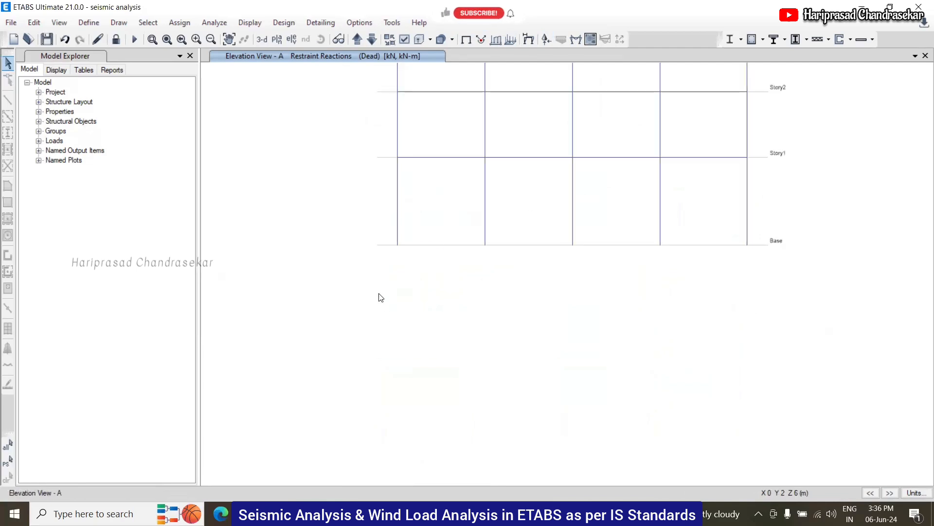
pyautogui.scroll(3, 379, 219)
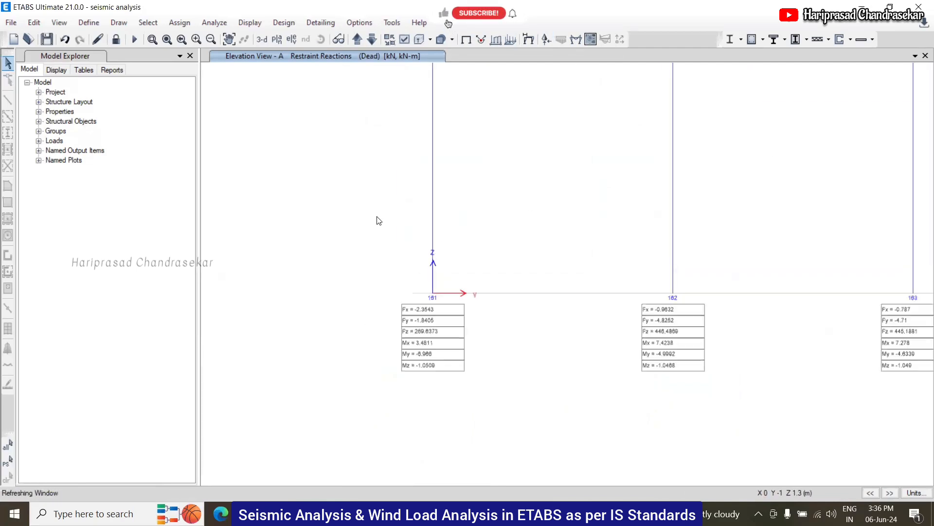
pyautogui.scroll(-3, 386, 321)
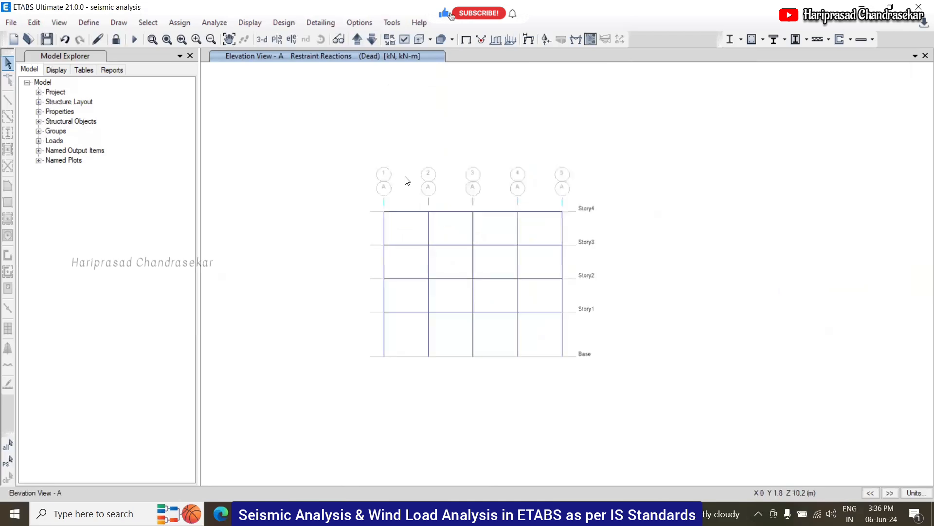
pyautogui.scroll(3, 408, 179)
pyautogui.scroll(-2, 429, 150)
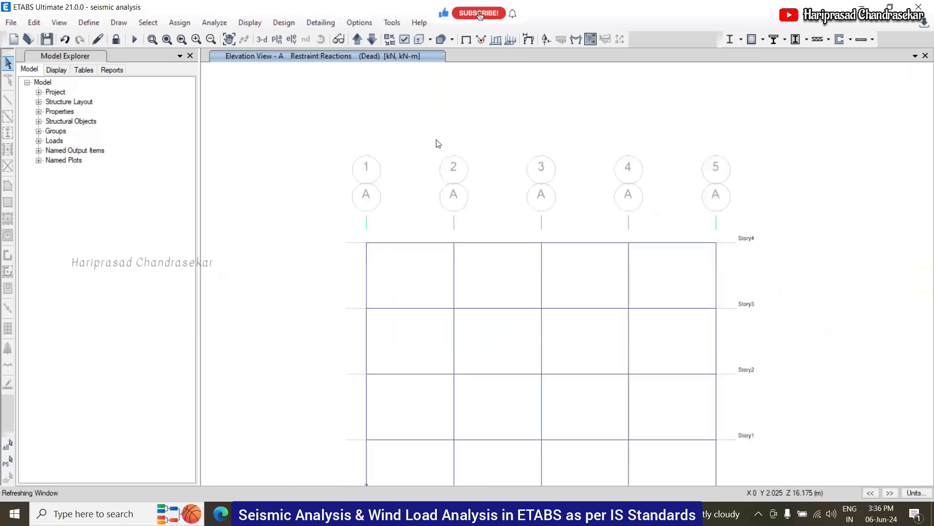
# - Display the Dead case Moment 3-3 and Shear 2-2 diagrams for the frames in elevation A
pyautogui.scroll(-2, 436, 144)
pyautogui.scroll(3, 449, 180)
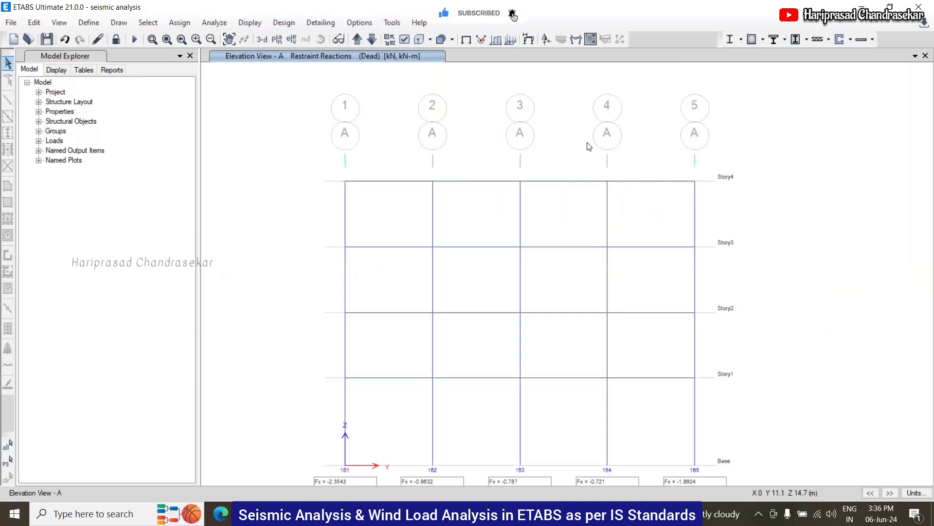
pyautogui.click(576, 43)
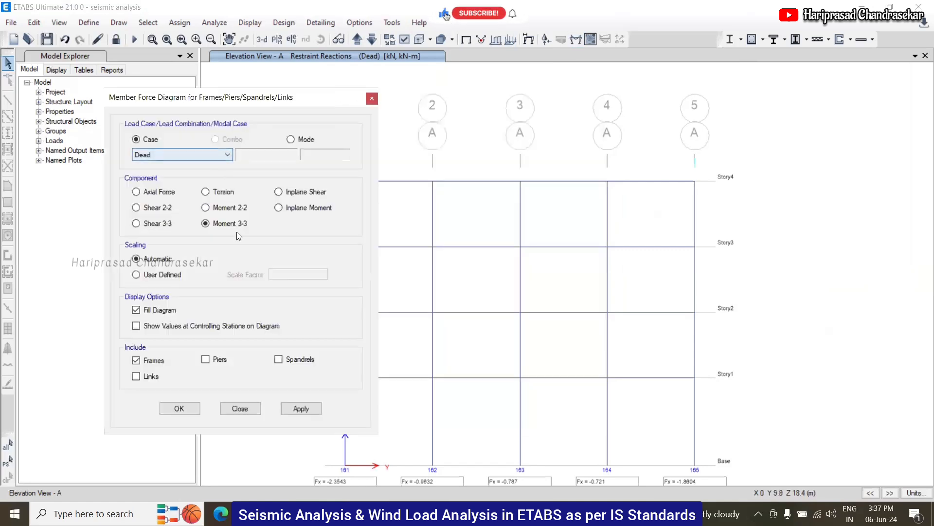
pyautogui.click(305, 410)
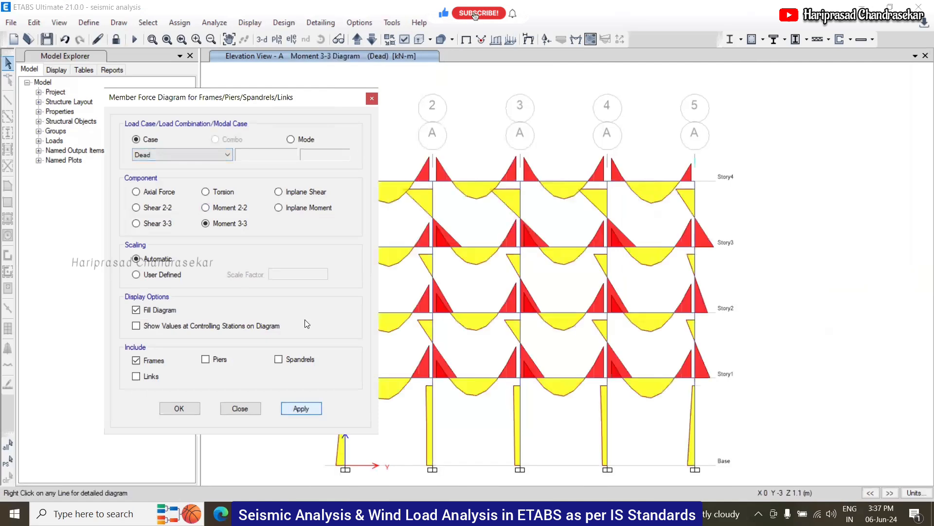
pyautogui.click(247, 98)
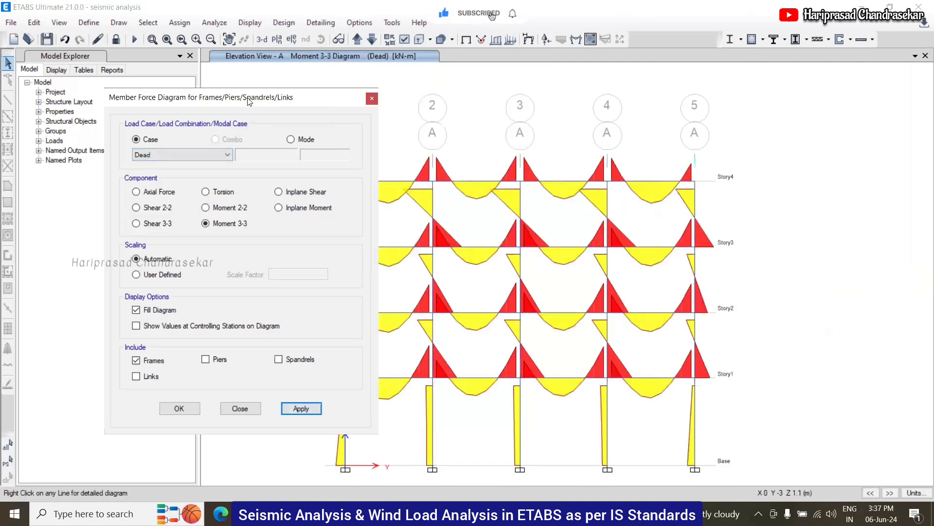
pyautogui.moveTo(247, 98); pyautogui.dragTo(188, 92)
pyautogui.click(76, 202)
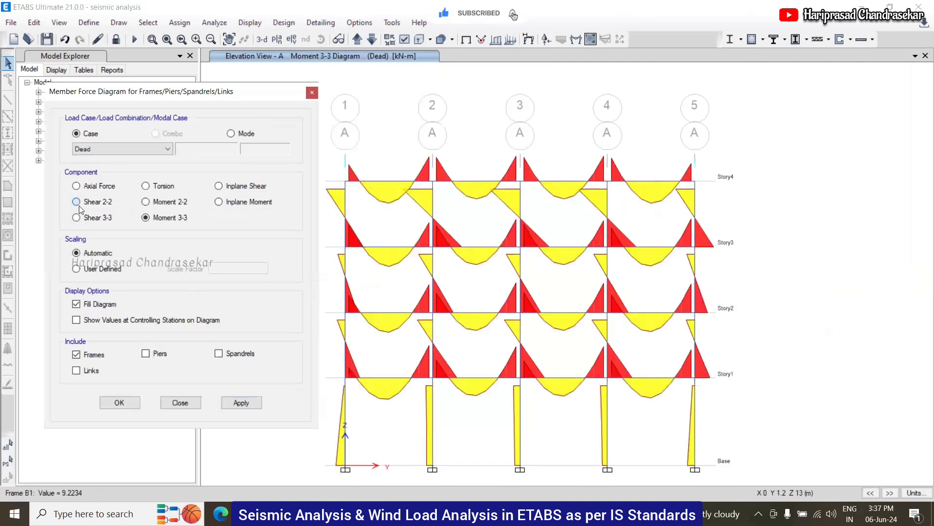
pyautogui.click(238, 403)
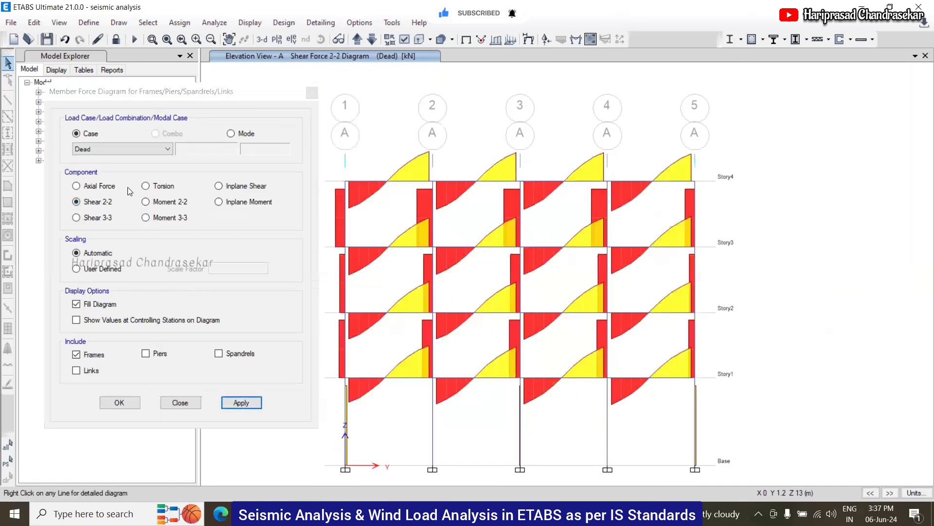
# - Show the Axial Force and Torsion diagrams of elevation A for the Dead case
pyautogui.click(77, 186)
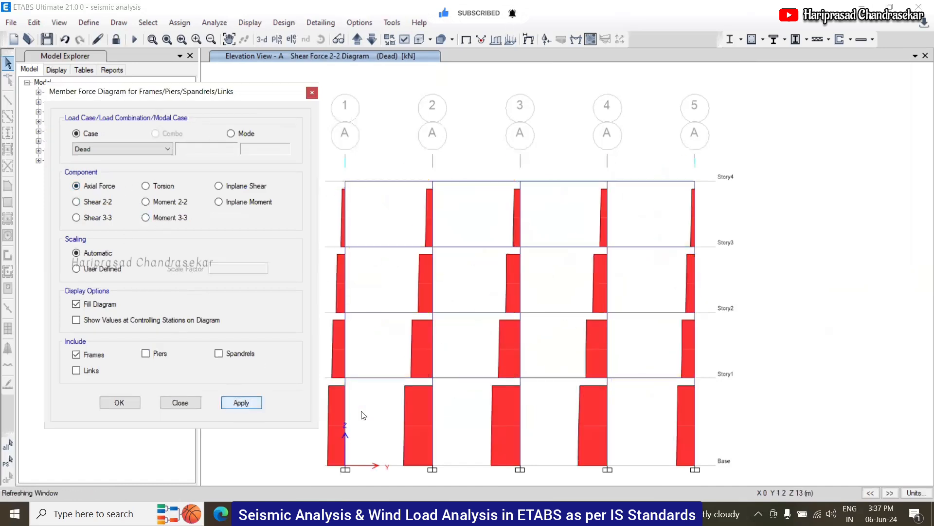
pyautogui.click(409, 391)
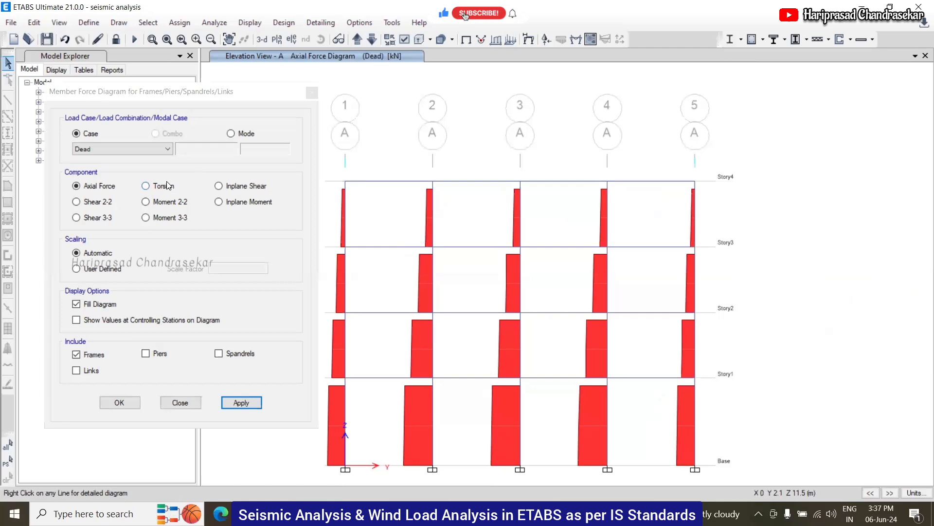
pyautogui.click(146, 185)
pyautogui.click(241, 402)
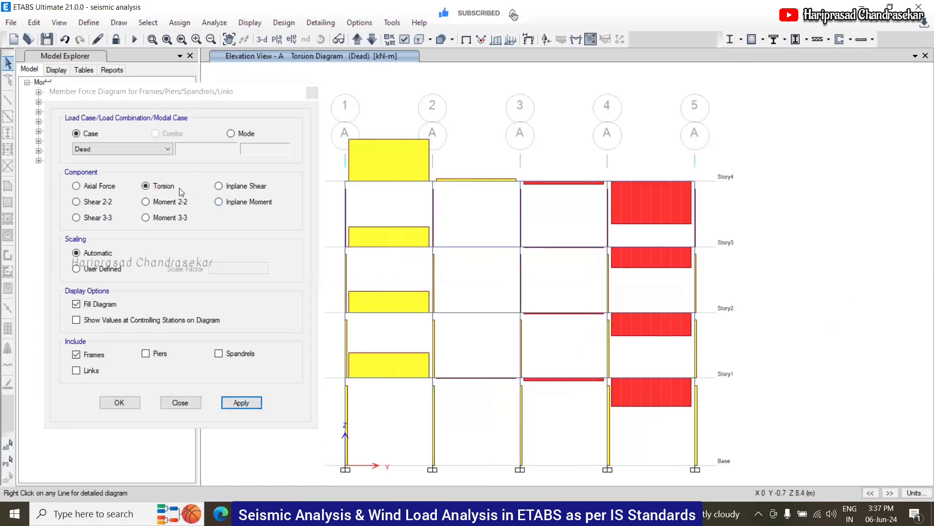
# - Show the Inplane Shear and Inplane Moment diagrams of elevation A for the Dead case
pyautogui.click(219, 186)
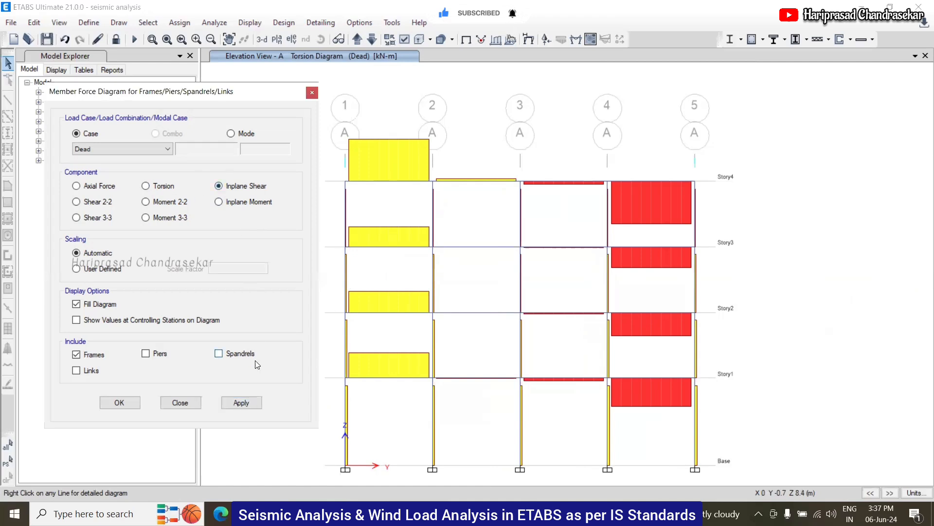
pyautogui.click(242, 403)
pyautogui.click(218, 201)
pyautogui.click(254, 403)
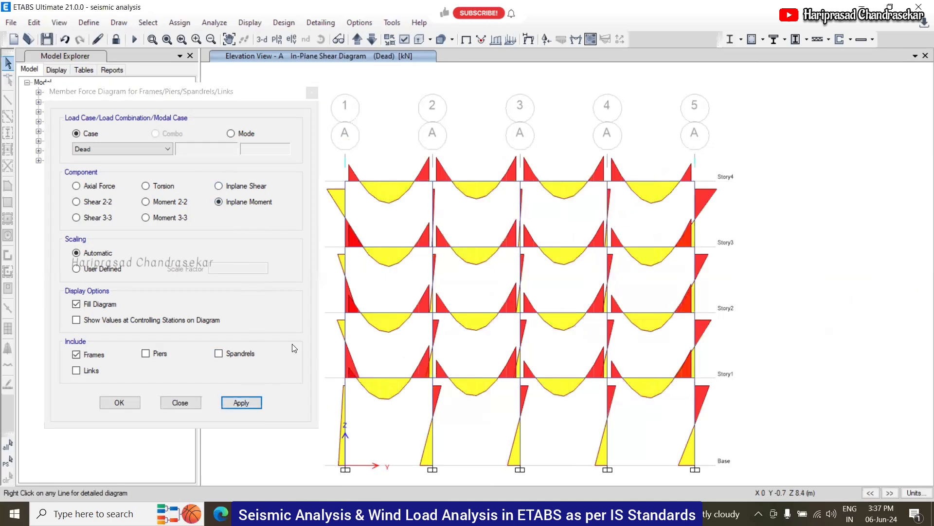
# - Switch the member force diagram to load case EQx and display the Axial Force
pyautogui.click(113, 146)
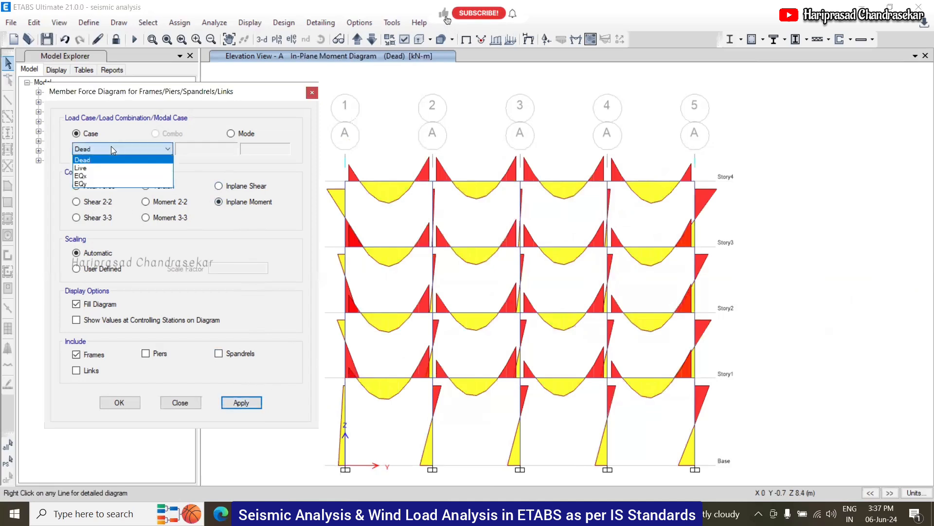
pyautogui.click(90, 176)
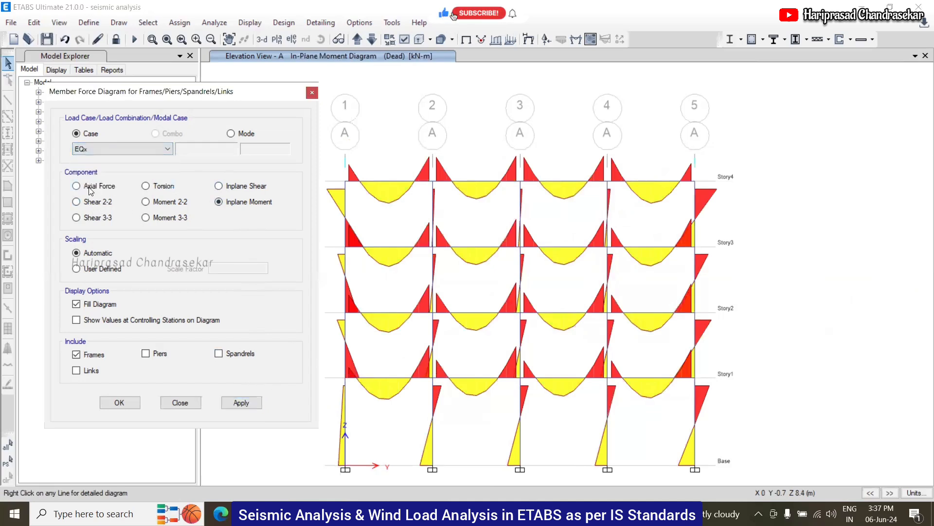
pyautogui.click(240, 403)
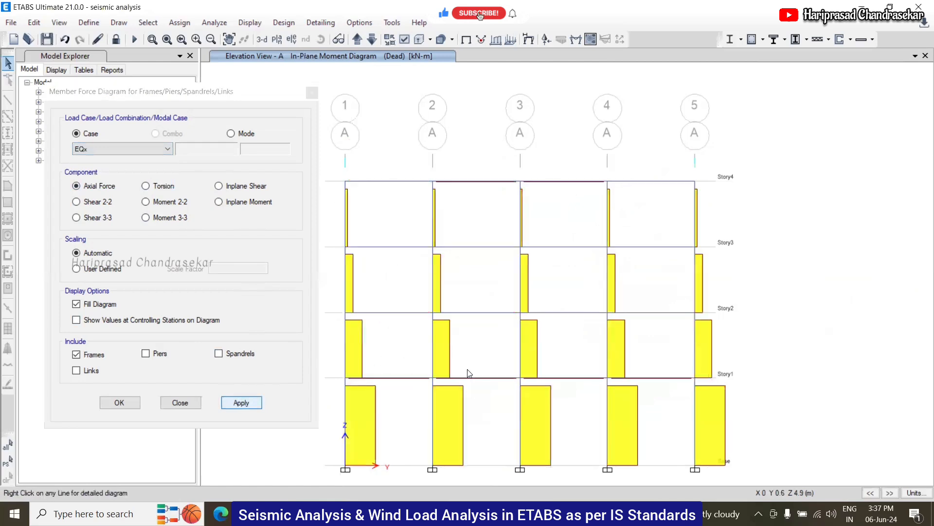
# - Display the Shear 2-2 and Moment 3-3 diagrams of elevation A for load case EQx
pyautogui.click(78, 201)
pyautogui.click(227, 402)
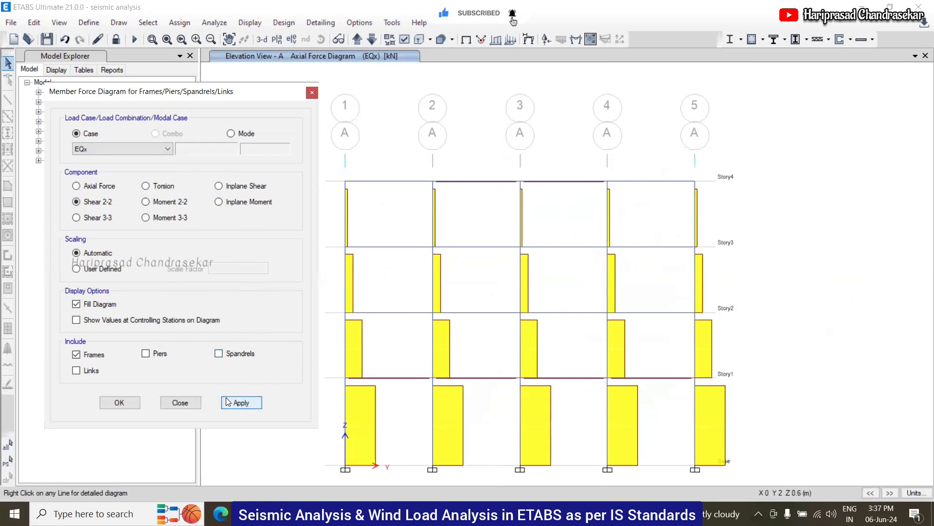
pyautogui.click(163, 217)
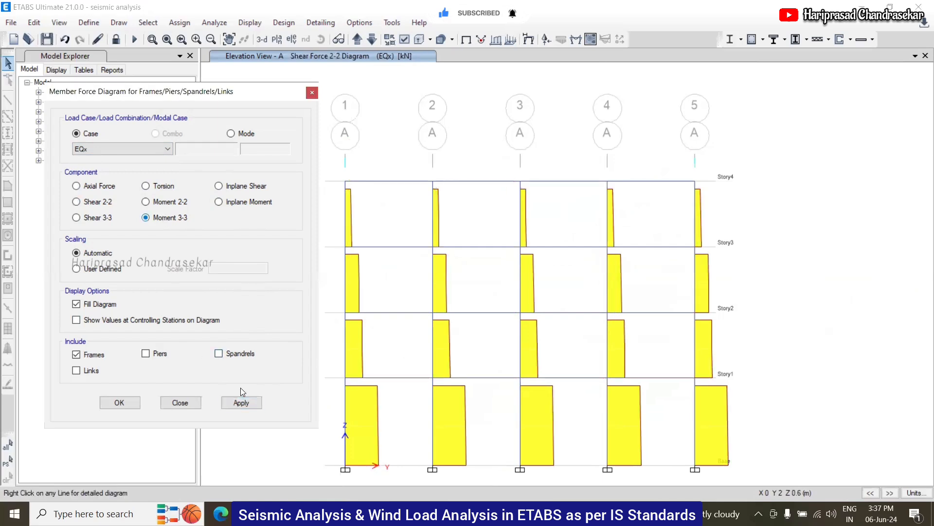
pyautogui.click(250, 408)
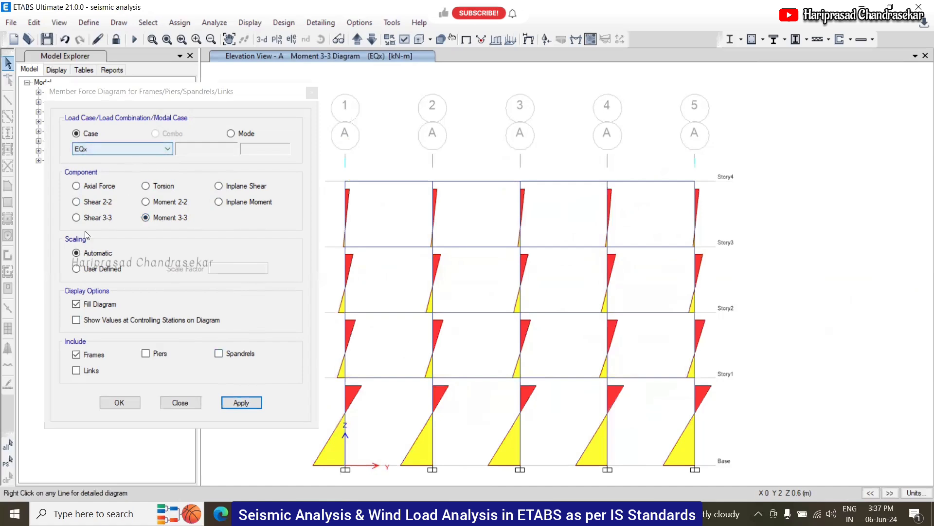
# - Switch the member force diagram to load case EQy and display the Axial Force
pyautogui.click(119, 149)
pyautogui.click(94, 180)
pyautogui.click(100, 201)
pyautogui.click(250, 400)
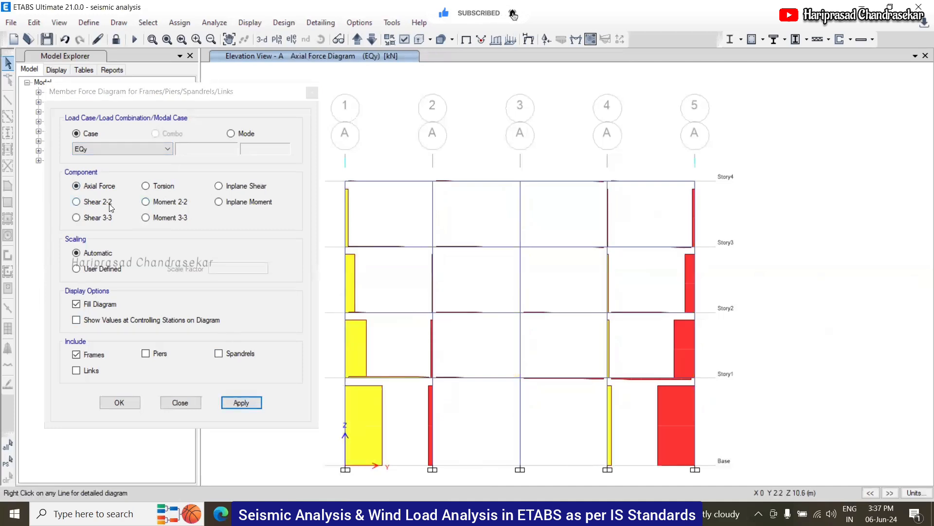
# - Display the Shear 2-2 and Moment 3-3 diagrams for load case EQy, then close the member force settings
pyautogui.click(110, 204)
pyautogui.click(253, 402)
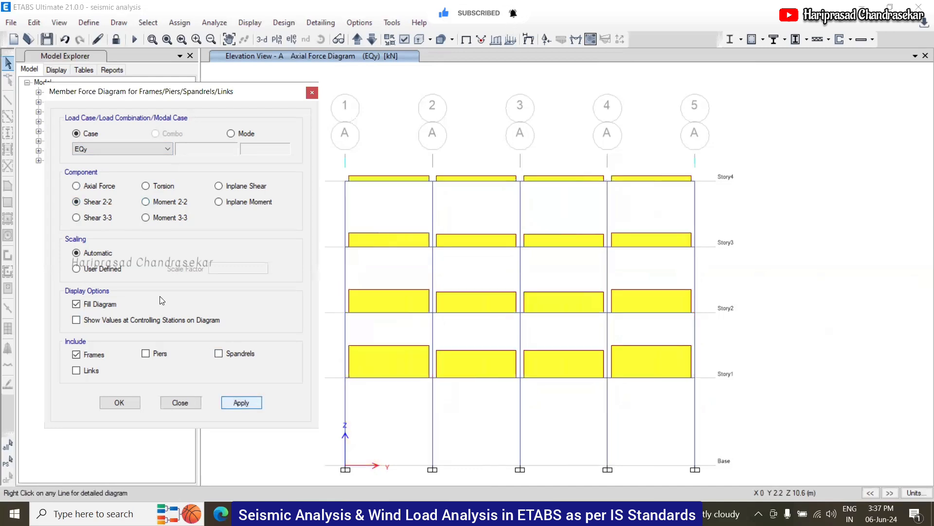
pyautogui.click(146, 218)
pyautogui.click(257, 404)
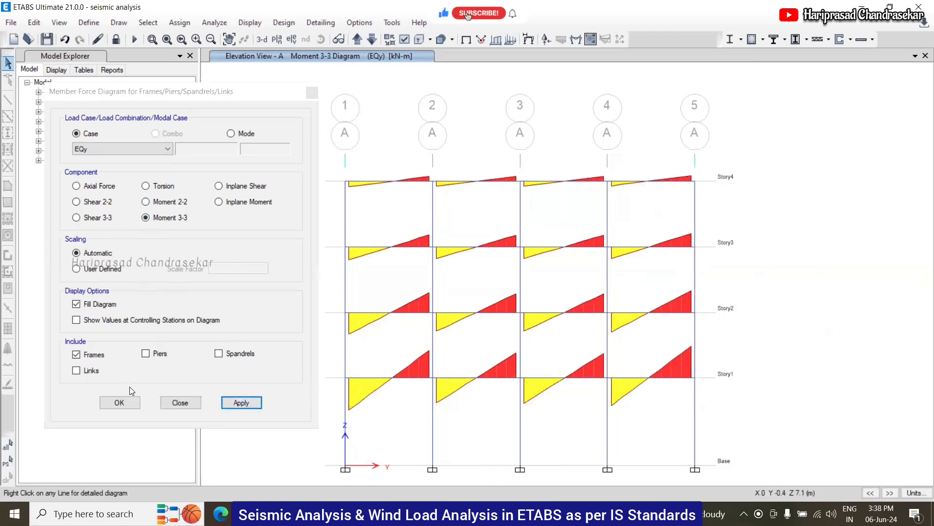
pyautogui.click(312, 93)
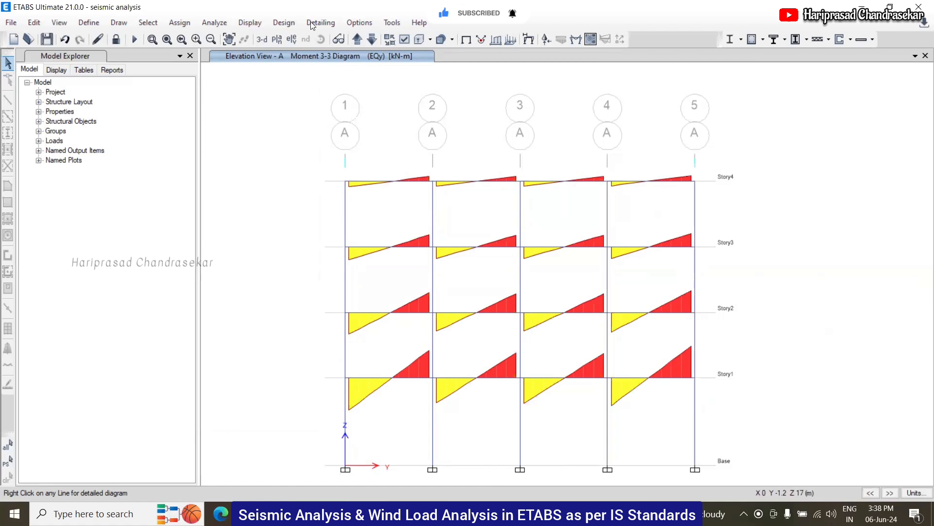
# - Open the story response plot, undock it over the elevation view and widen its window until the full chart title is readable
pyautogui.click(260, 24)
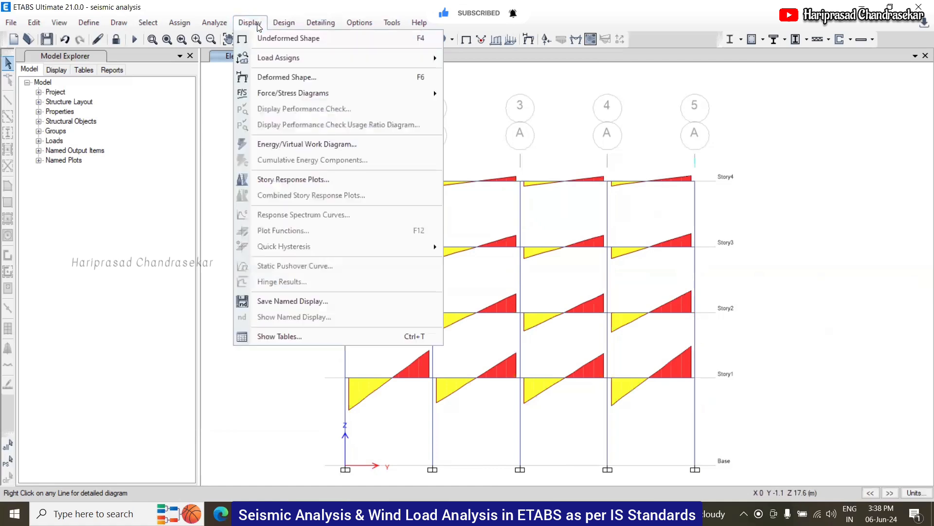
pyautogui.click(328, 188)
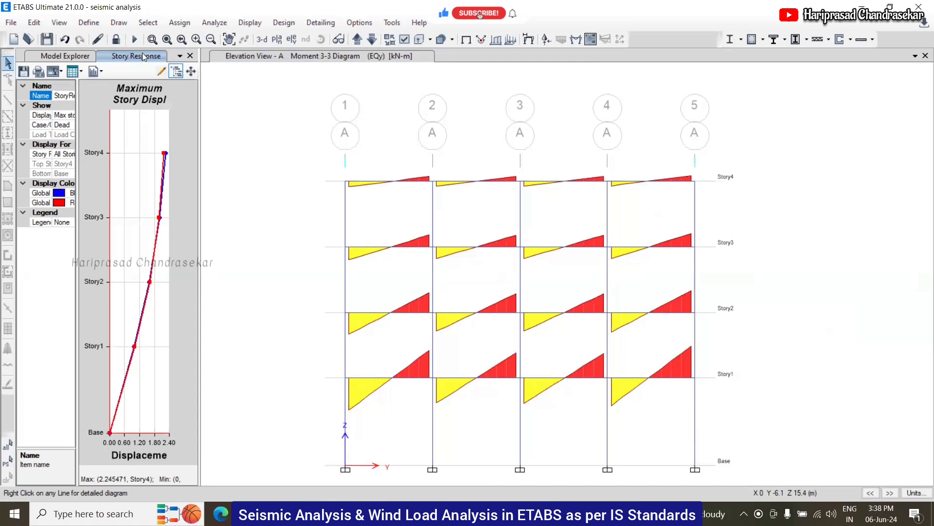
pyautogui.moveTo(143, 57); pyautogui.dragTo(565, 76)
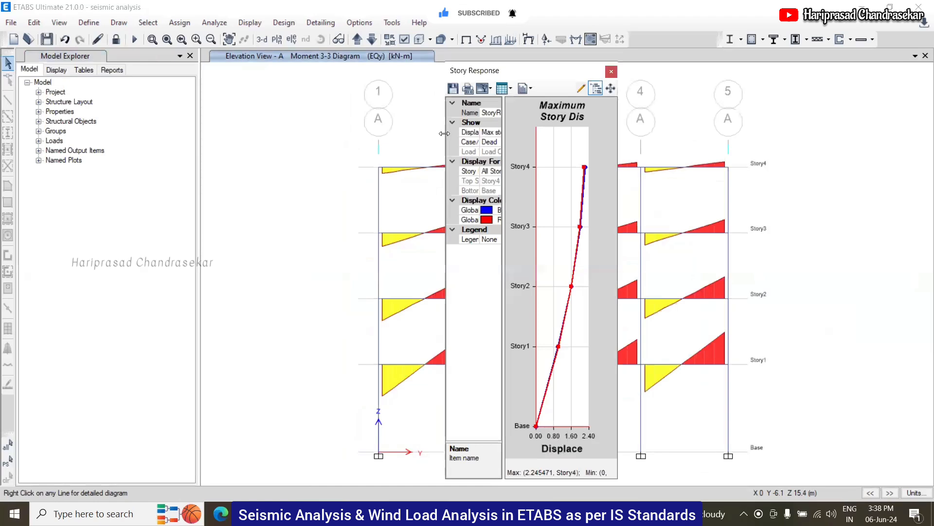
pyautogui.moveTo(444, 133); pyautogui.dragTo(317, 128)
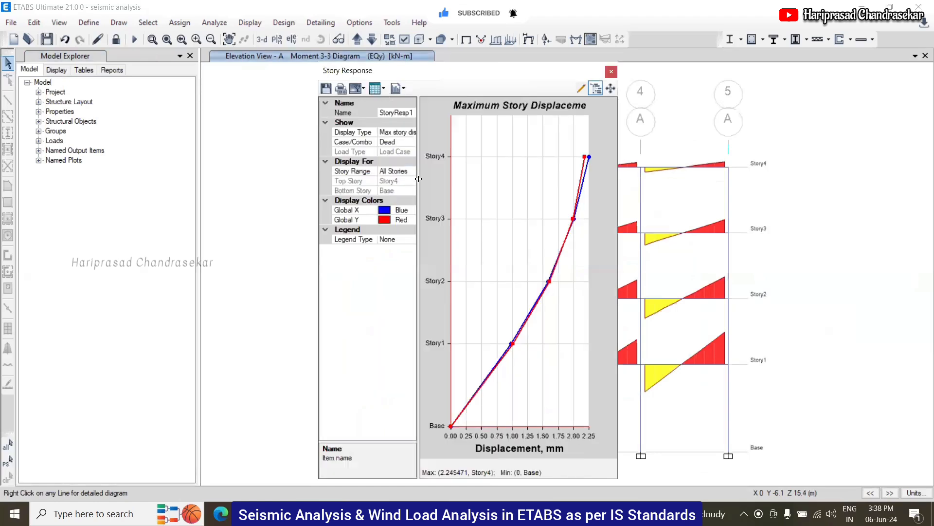
pyautogui.click(316, 156)
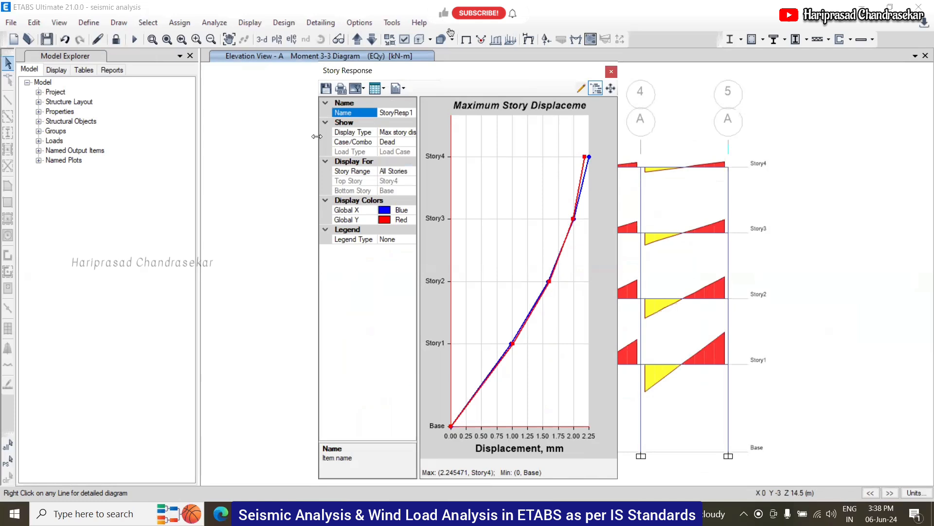
pyautogui.moveTo(317, 137); pyautogui.dragTo(243, 138)
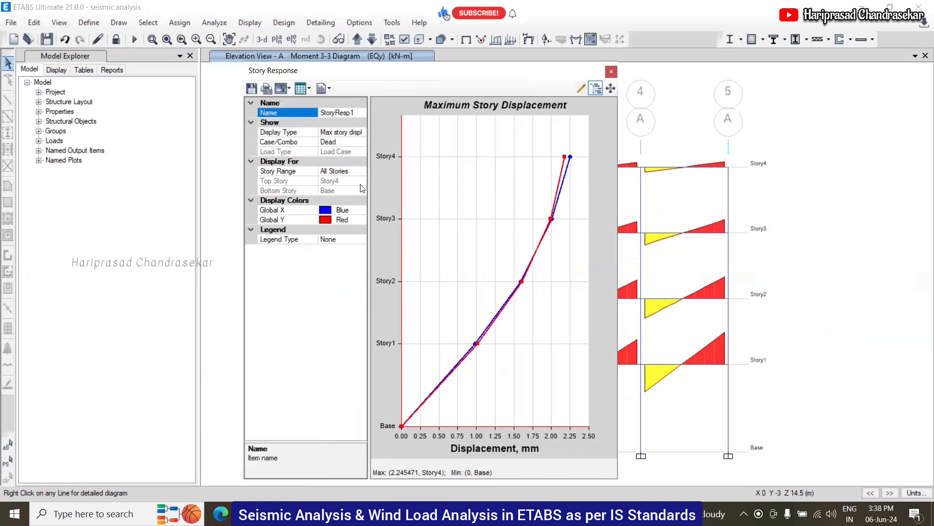
# - Set the story response plot to show Max story drifts for load case EQx
pyautogui.click(362, 131)
pyautogui.click(361, 132)
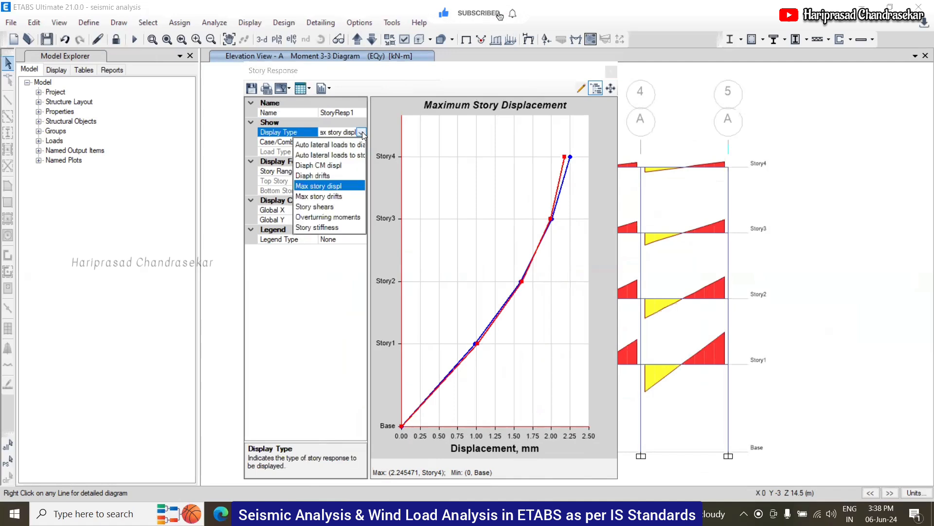
pyautogui.click(322, 196)
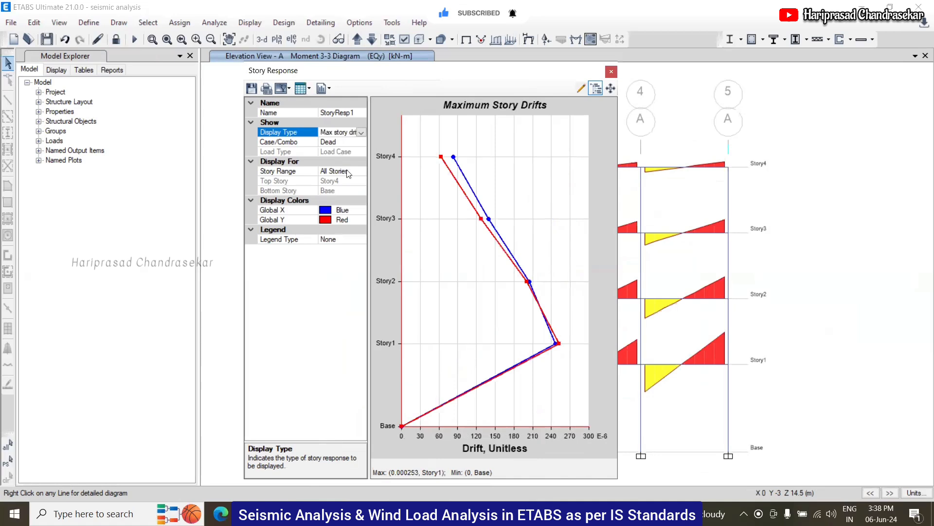
pyautogui.click(361, 141)
pyautogui.click(361, 142)
pyautogui.click(310, 165)
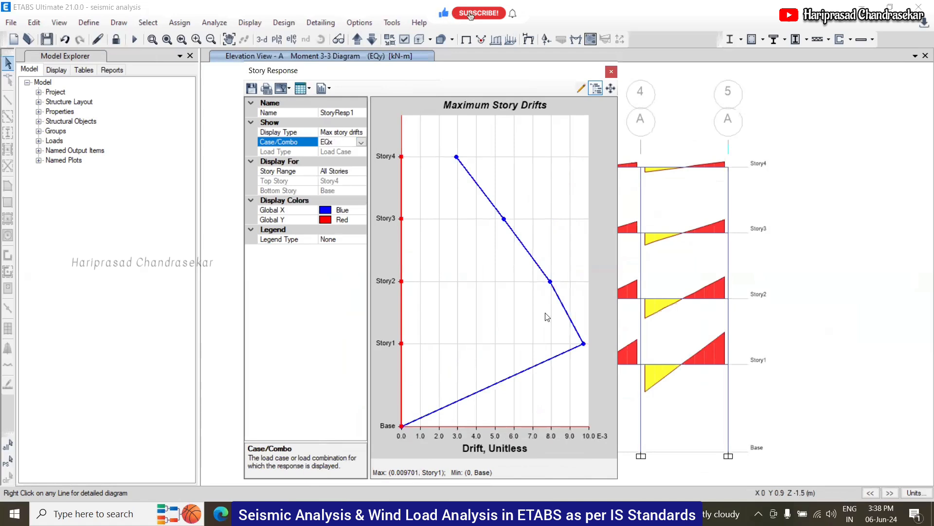
# - Complete the on-screen note as "Max Storey Drift = 0.004 x Height of the building" and move it slightly higher beside the elevation
pyautogui.moveTo(546, 314)
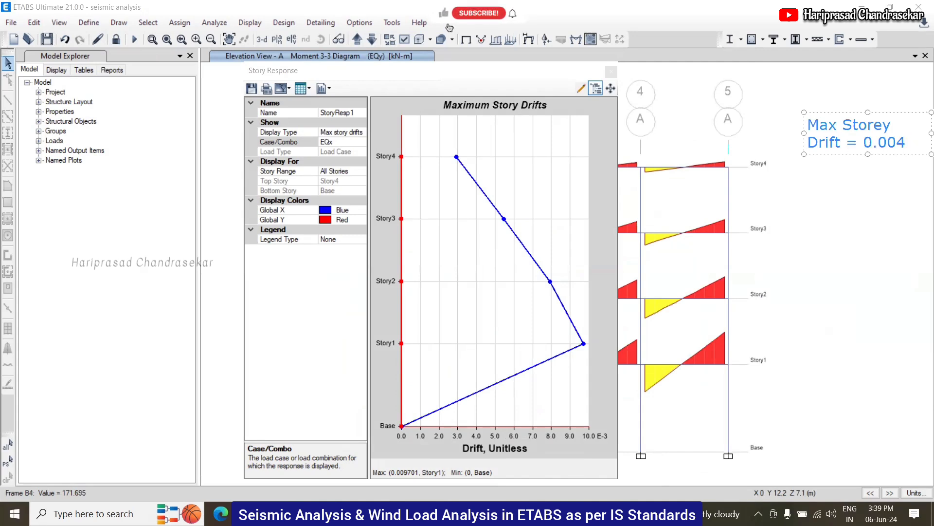
pyautogui.write('ei')
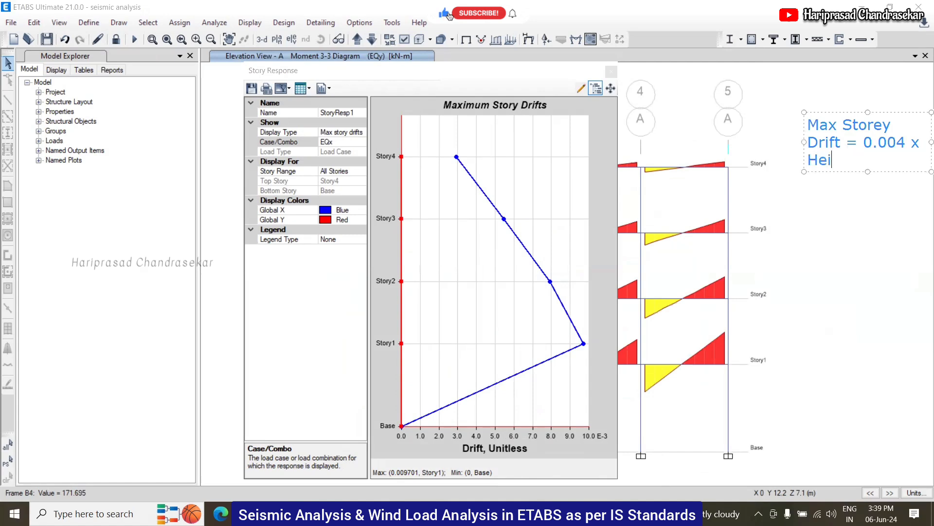
pyautogui.write('ght of th')
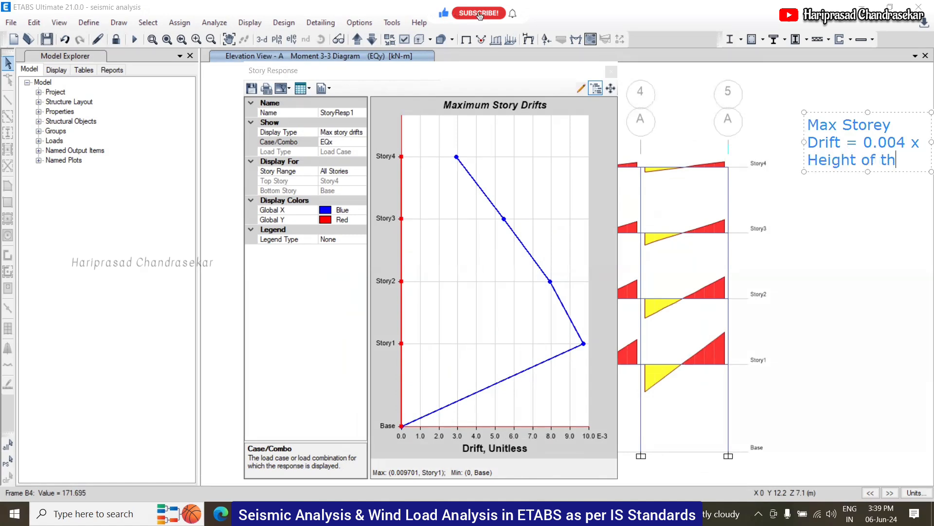
pyautogui.write('e building')
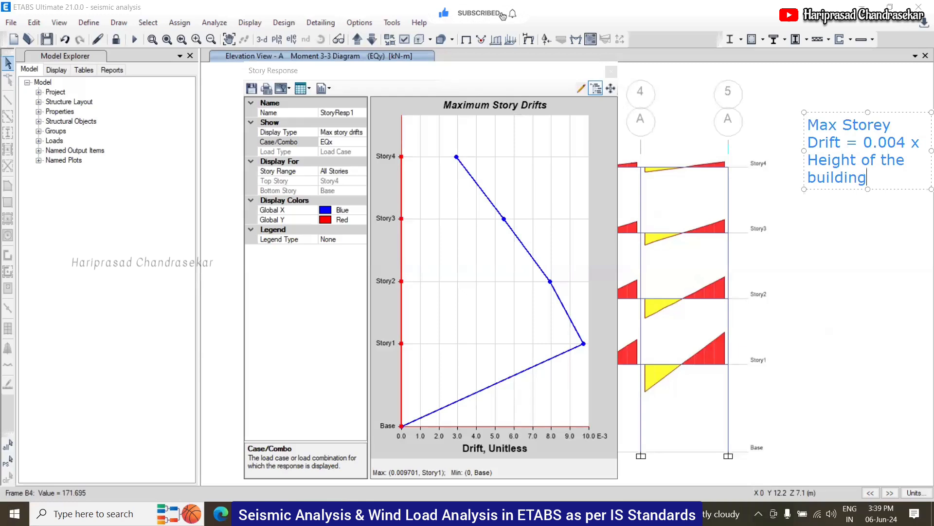
pyautogui.moveTo(813, 112); pyautogui.dragTo(800, 85)
pyautogui.click(868, 222)
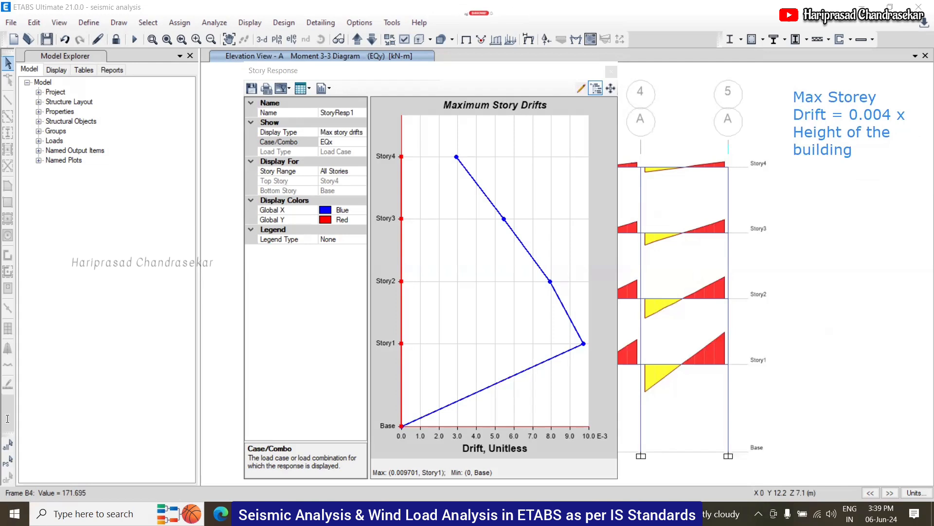
pyautogui.click(544, 80)
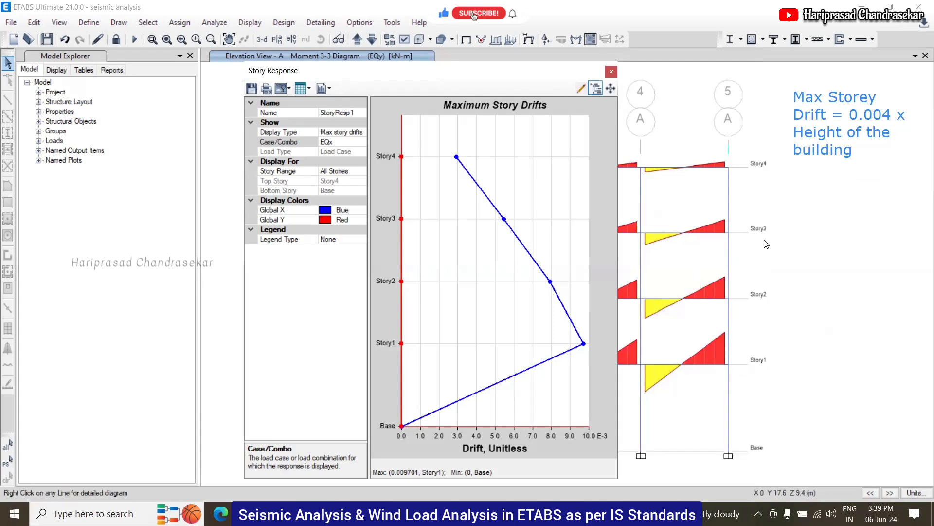
pyautogui.click(112, 24)
pyautogui.click(121, 22)
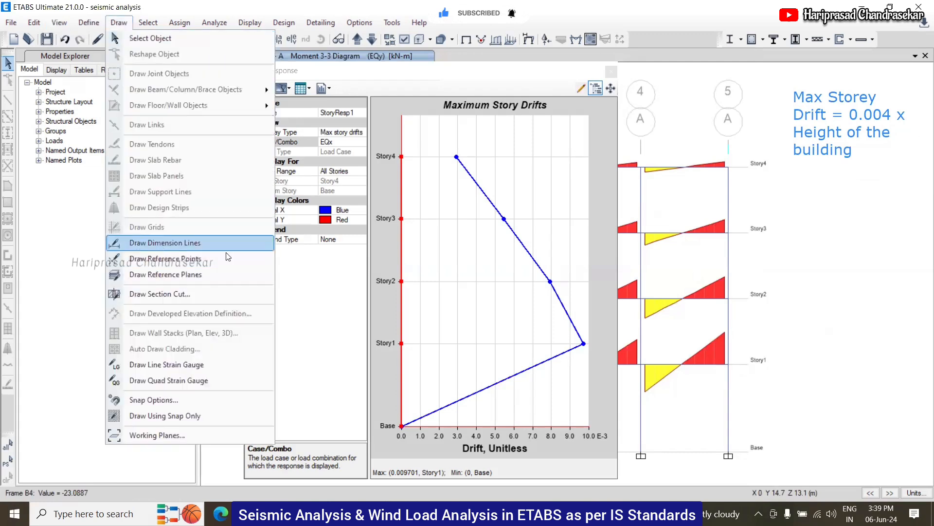
pyautogui.click(159, 243)
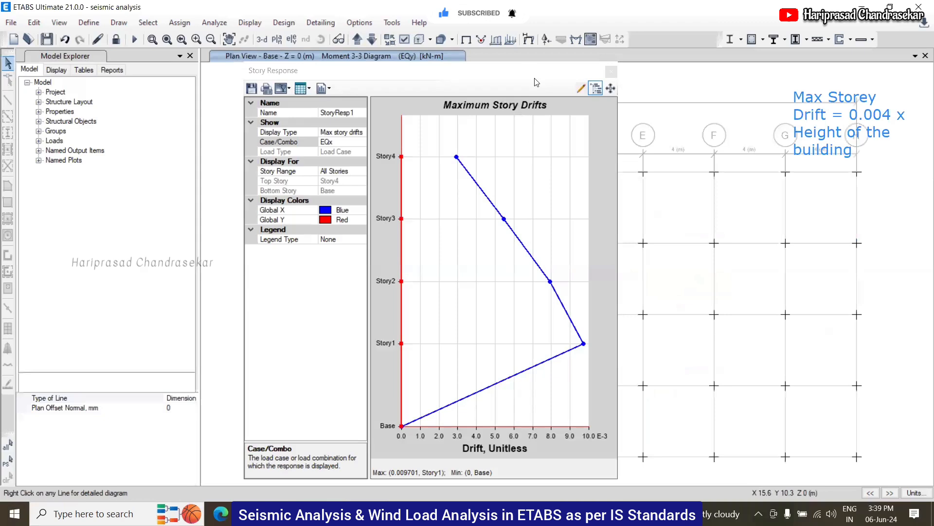
pyautogui.click(422, 89)
pyautogui.moveTo(408, 74); pyautogui.dragTo(523, 299)
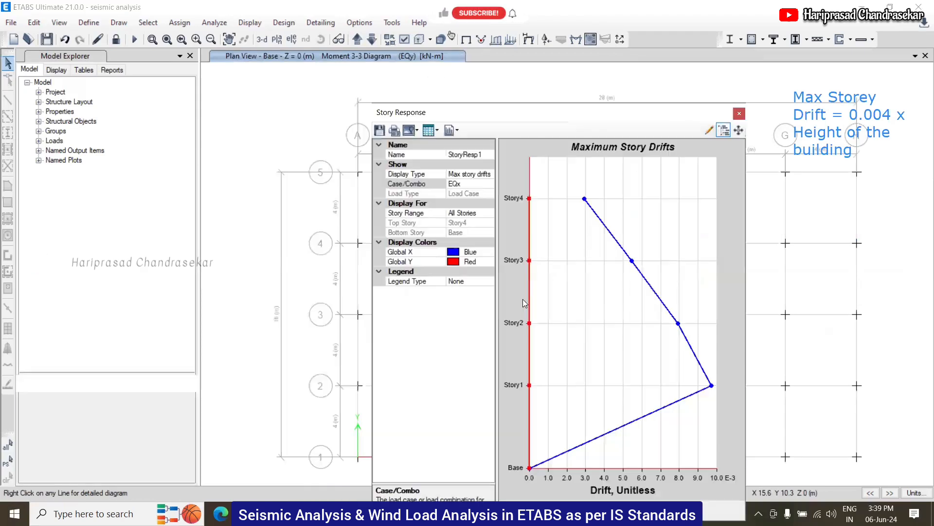
pyautogui.click(467, 71)
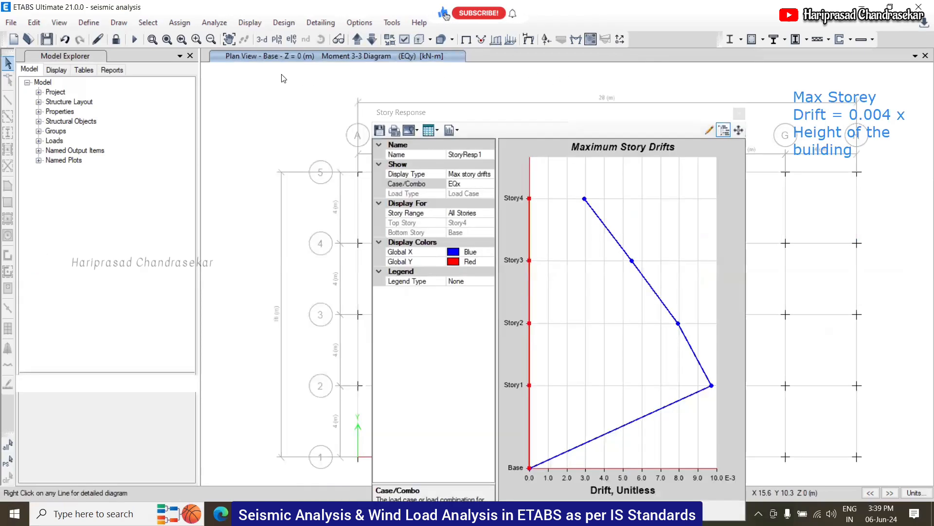
# - Return to the elevation view along grid A and move the Story Response window aside to uncover more of the frame
pyautogui.click(291, 40)
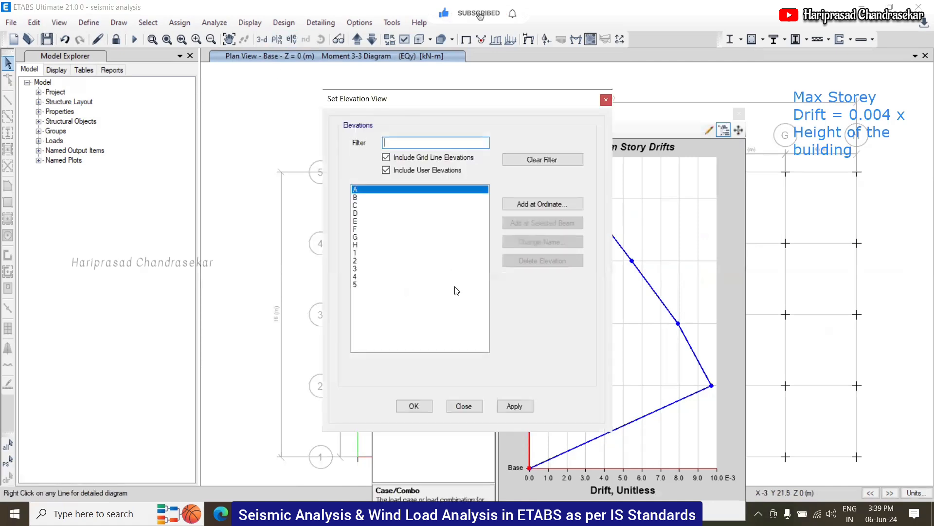
pyautogui.click(415, 407)
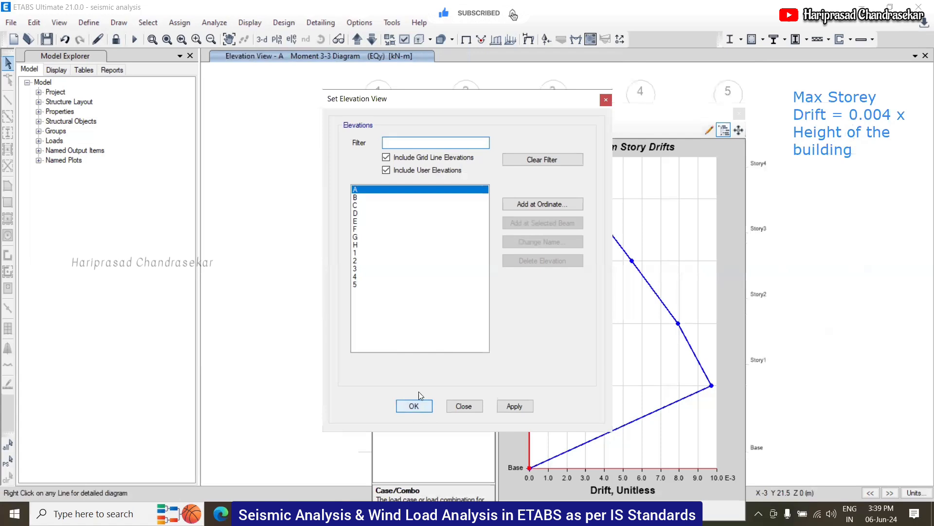
pyautogui.moveTo(648, 118); pyautogui.dragTo(423, 117)
pyautogui.click(858, 389)
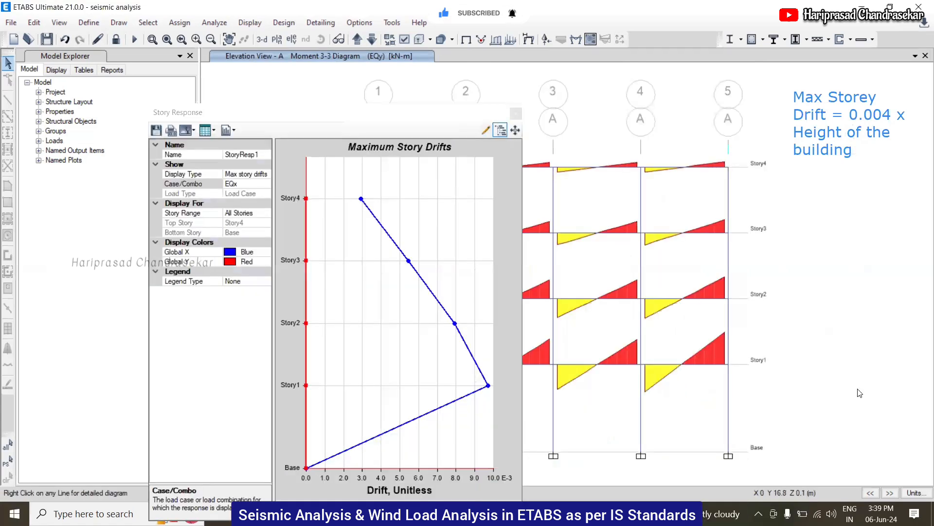
# - Open the story data from the story and grid system settings, check the building's total height, and close both dialogs
pyautogui.click(34, 22)
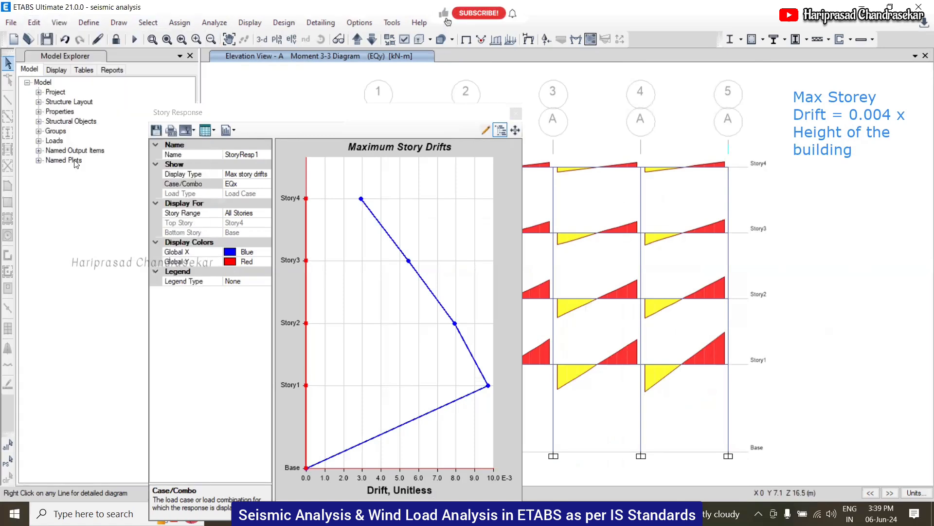
pyautogui.click(69, 161)
pyautogui.click(555, 132)
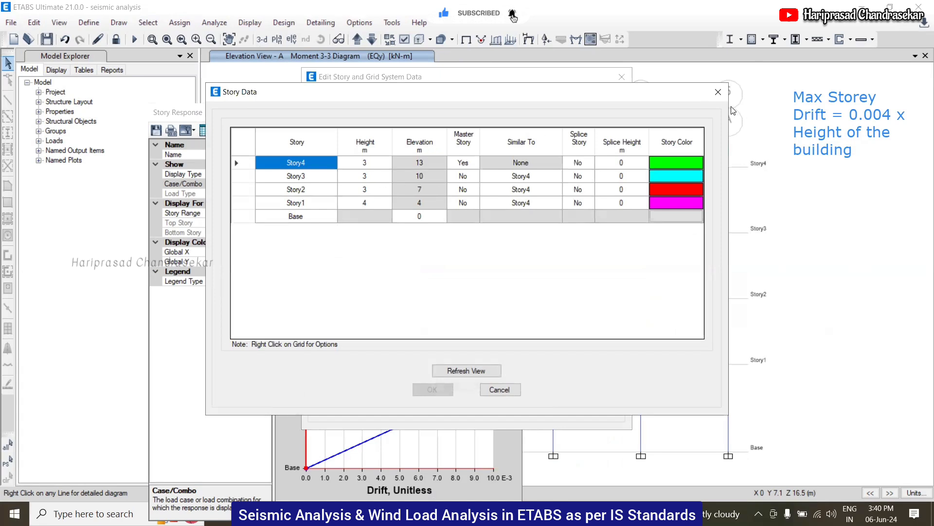
pyautogui.click(719, 92)
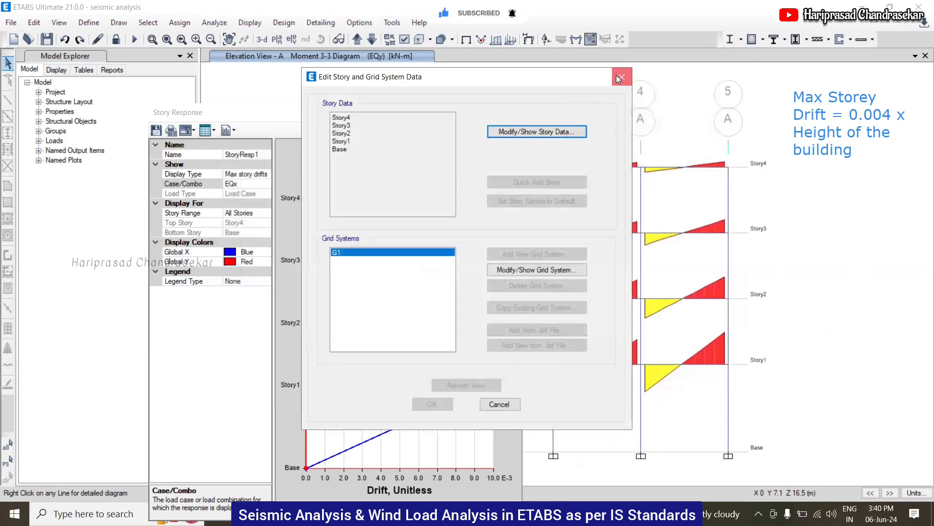
pyautogui.click(620, 78)
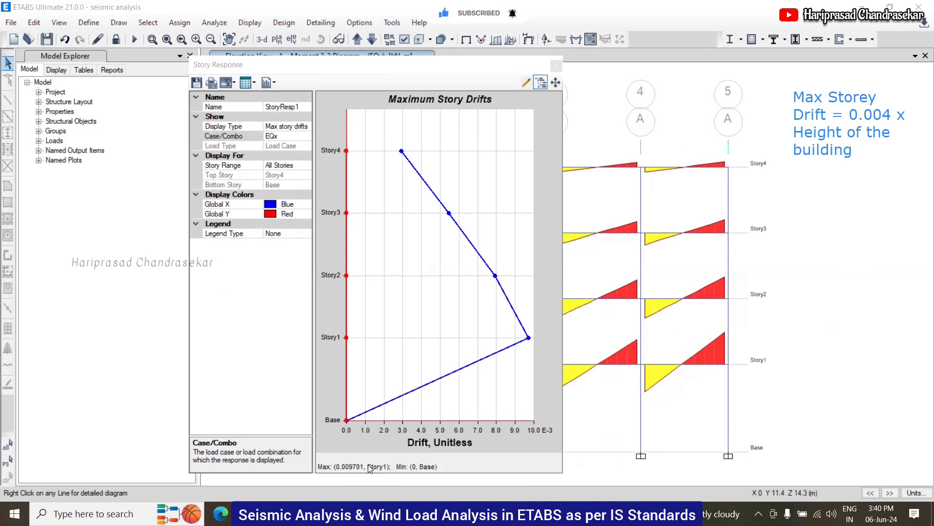
# - Add a two-line note below the drift formula reading "=0.052" and "=0.009701<0.052"
pyautogui.click(781, 190)
pyautogui.write('=0.')
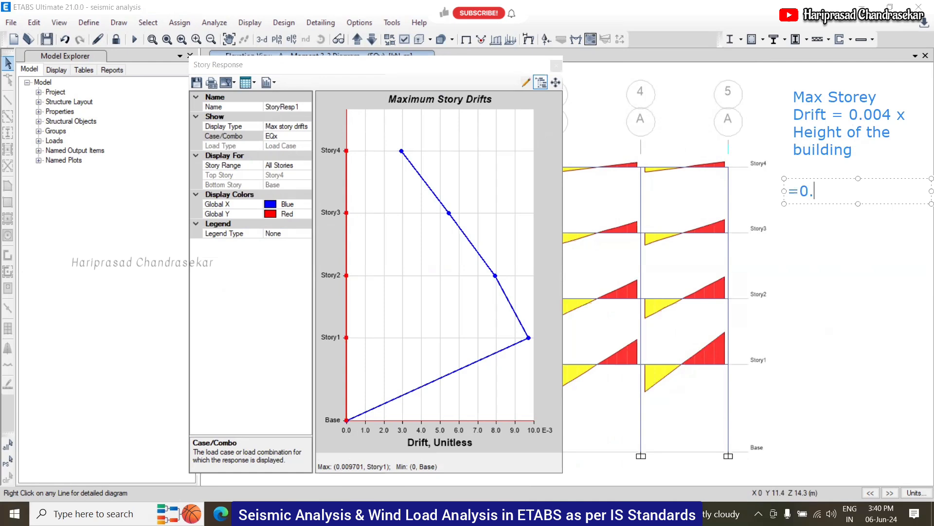
pyautogui.write('052<')
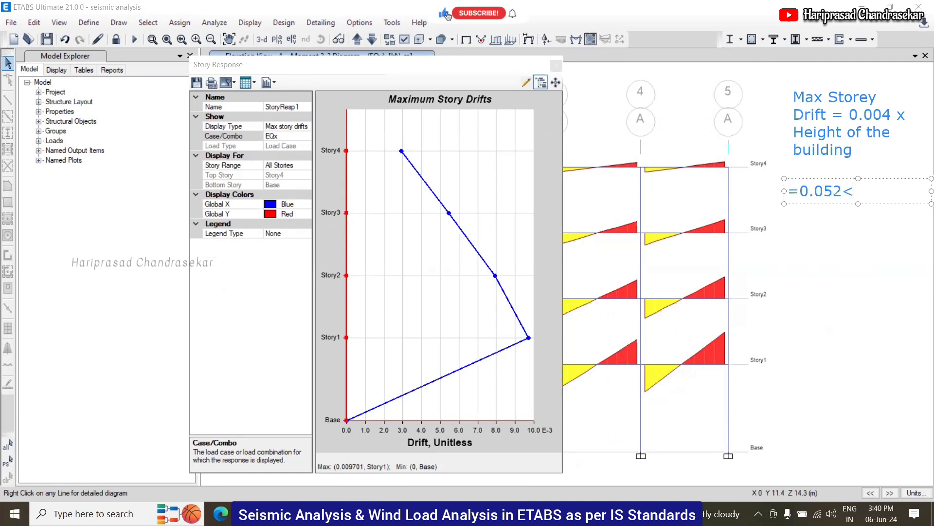
pyautogui.press('BackSpace')
pyautogui.press('Return')
pyautogui.write('=')
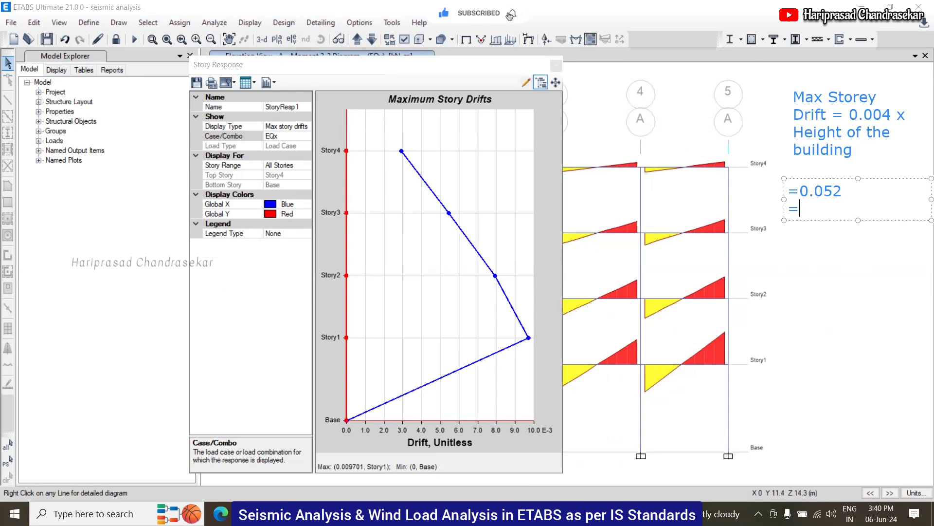
pyautogui.write('0.00970')
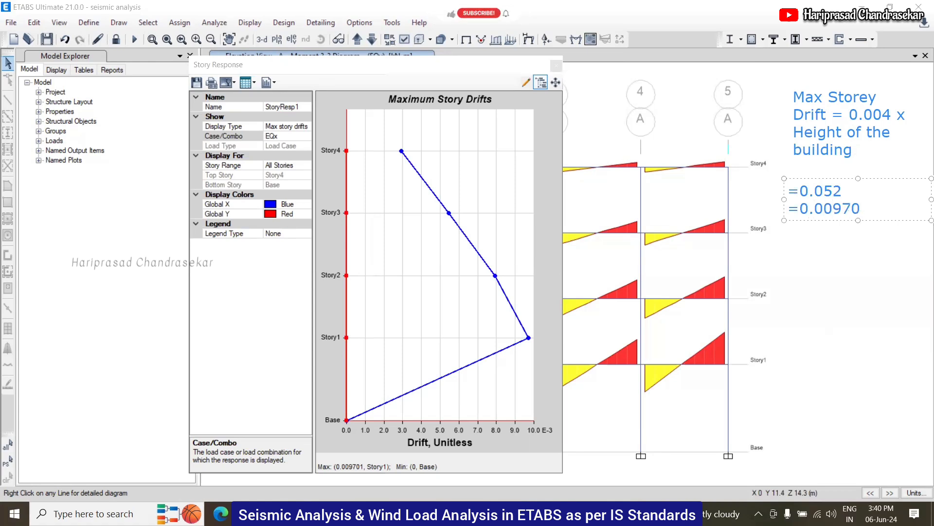
pyautogui.write('1<')
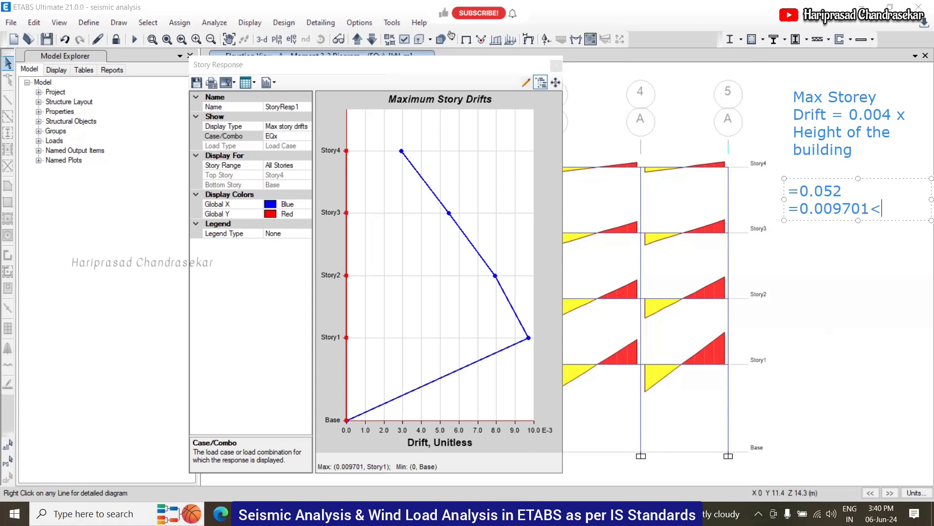
pyautogui.write('0.052')
pyautogui.click(858, 252)
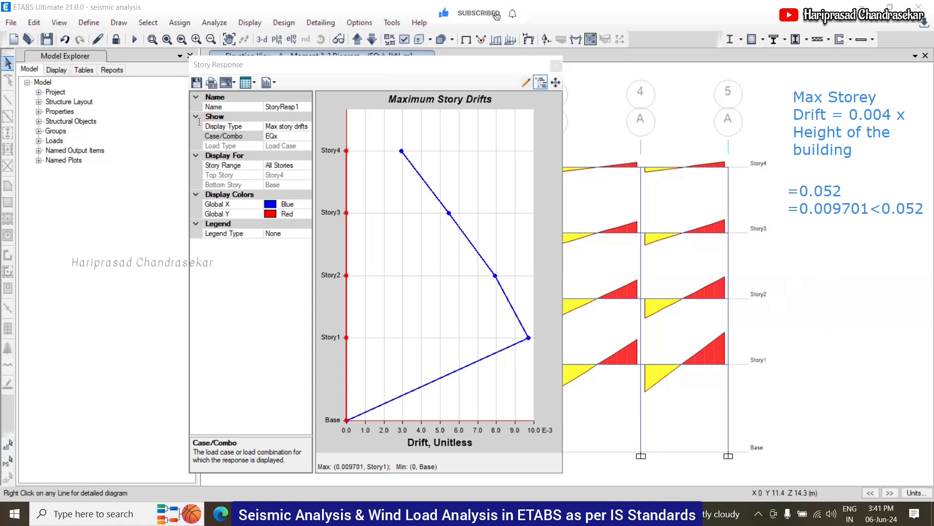
# - Leave the text annotation mode and set the story response display type to Max story displ for load case EQx
pyautogui.click(304, 129)
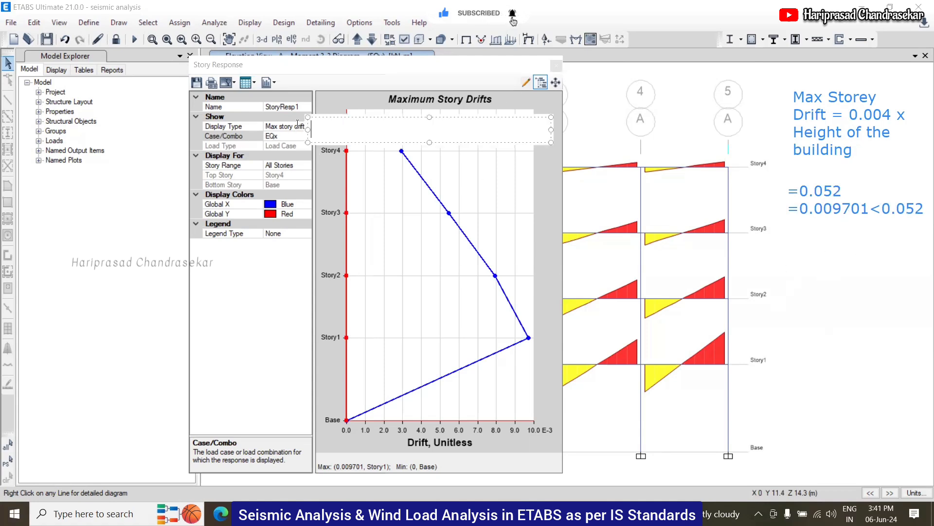
pyautogui.click(7, 378)
pyautogui.click(303, 127)
pyautogui.click(306, 126)
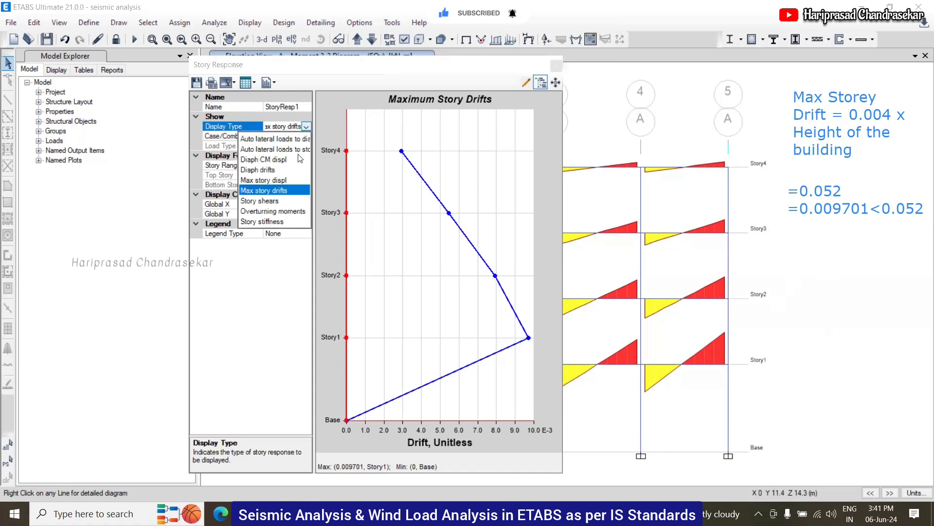
pyautogui.click(273, 181)
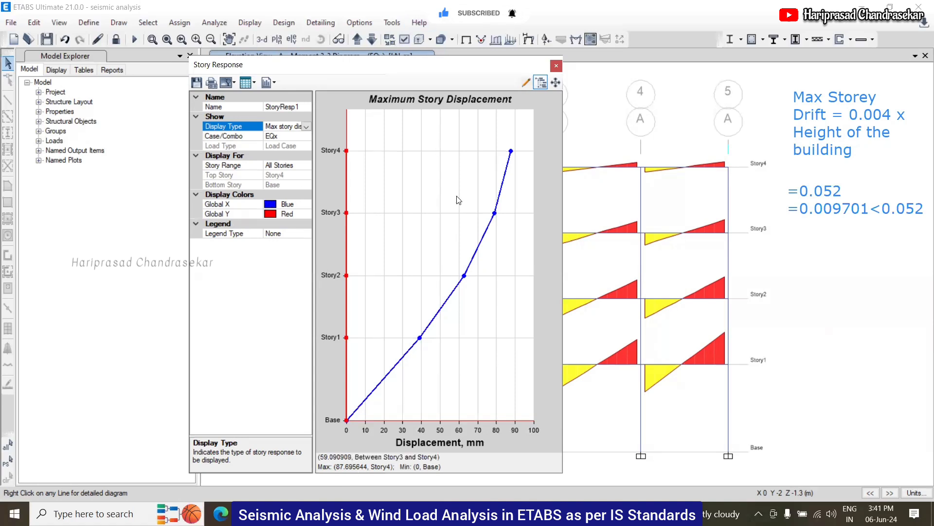
# - Close the Story Response window to return to the full elevation view
pyautogui.click(306, 127)
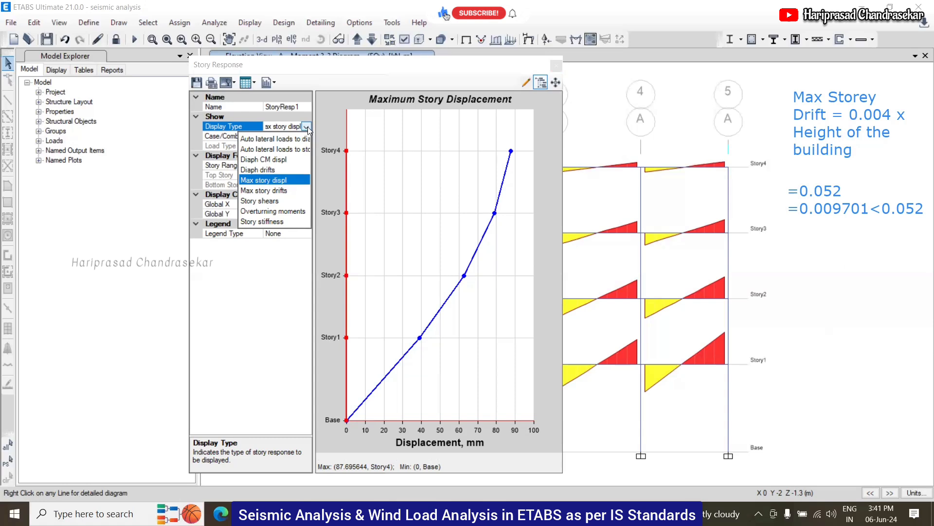
pyautogui.click(559, 70)
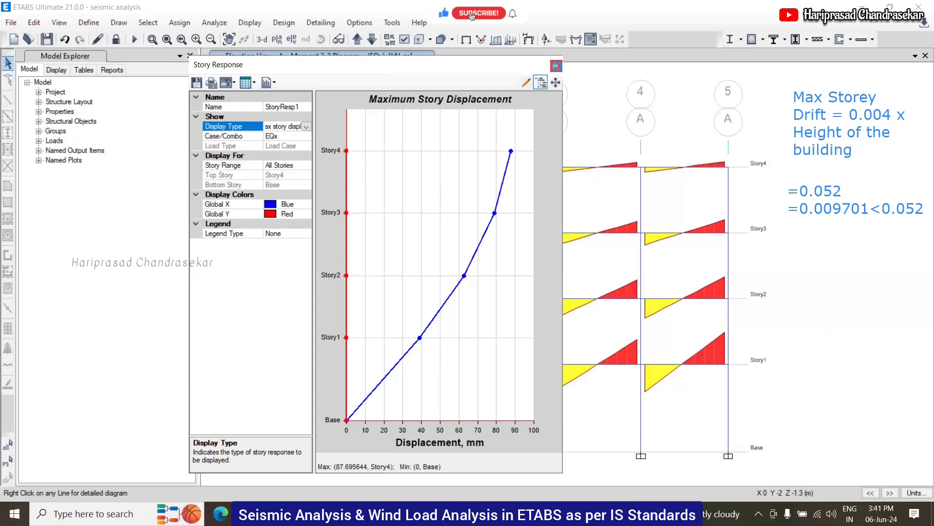
pyautogui.click(556, 66)
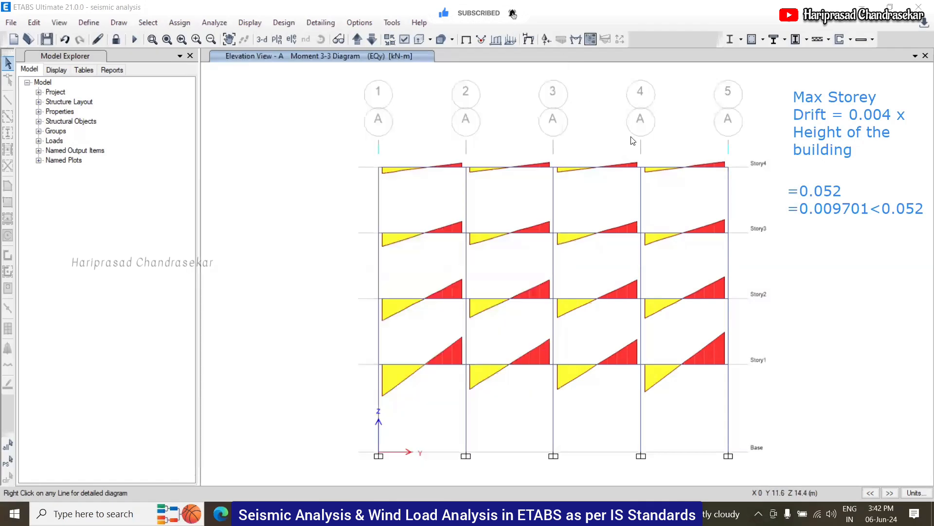
# - Open a new story response plot, undock and widen its window, and resize the property column so the whole chart is readable
pyautogui.moveTo(379, 219)
pyautogui.click(250, 23)
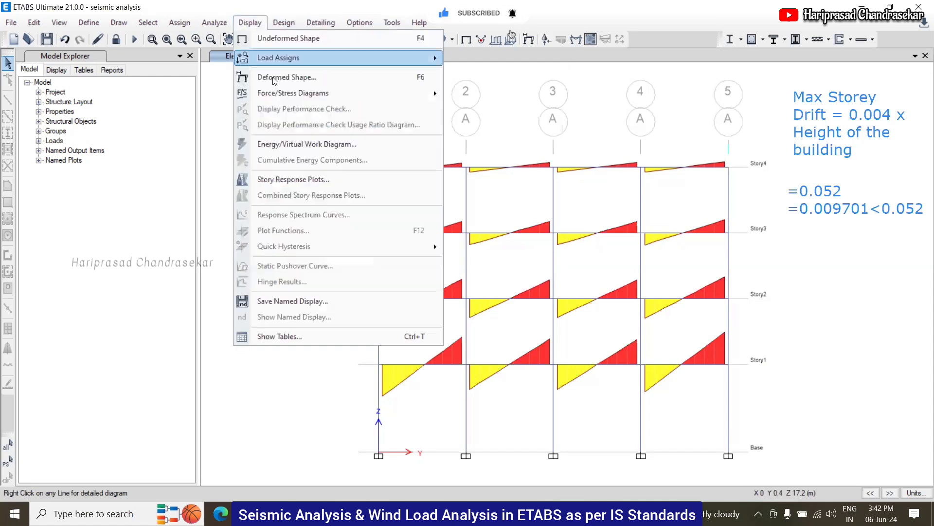
pyautogui.click(294, 180)
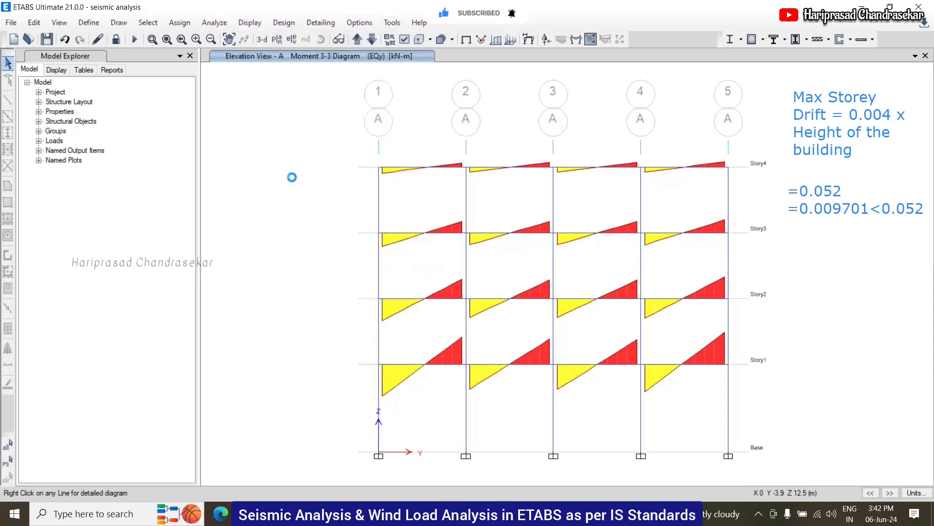
pyautogui.moveTo(158, 55); pyautogui.dragTo(312, 70)
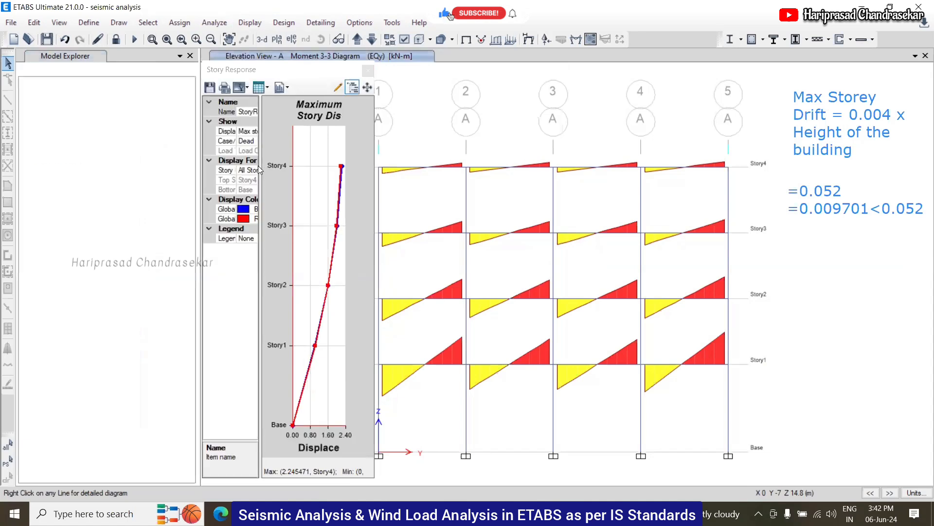
pyautogui.moveTo(261, 167); pyautogui.dragTo(619, 222)
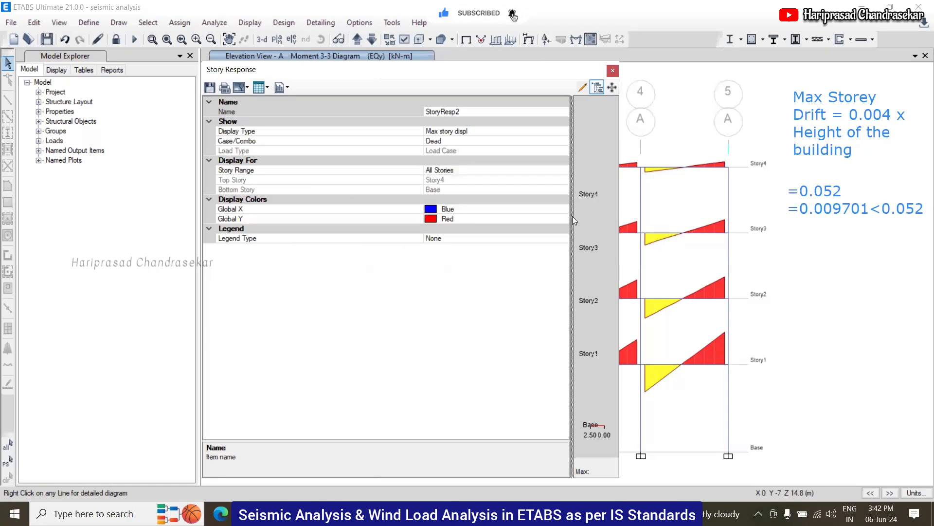
pyautogui.moveTo(570, 217); pyautogui.dragTo(383, 183)
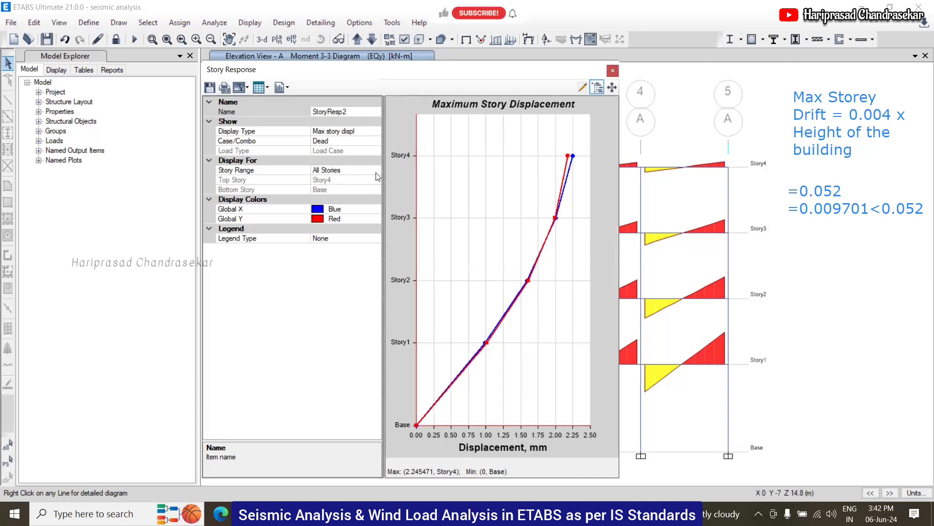
# - Set the story range of the Dead load displacement plot to User Specified
pyautogui.click(376, 172)
pyautogui.click(376, 171)
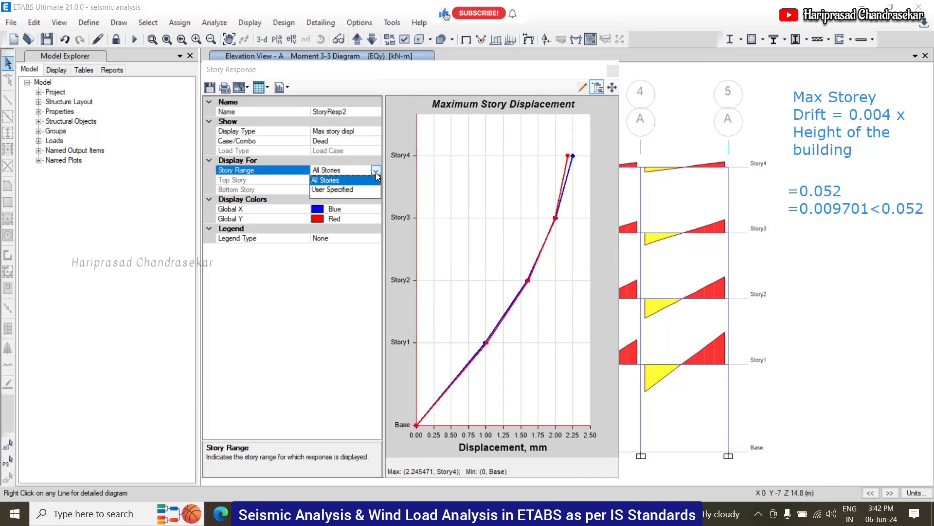
pyautogui.click(376, 173)
pyautogui.click(378, 176)
pyautogui.click(383, 176)
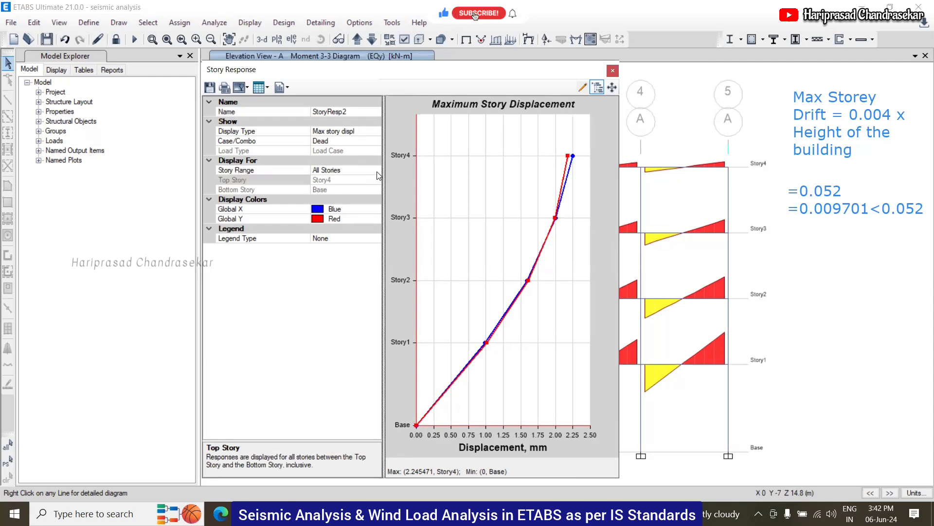
pyautogui.click(377, 171)
pyautogui.click(376, 171)
pyautogui.click(370, 185)
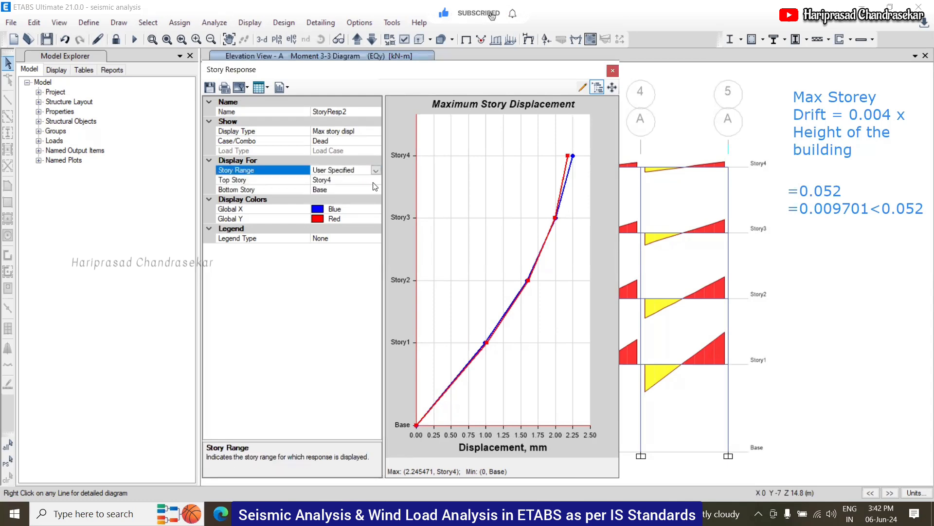
# - Limit the displacement plot to Story1 as the top story and examine the curves near the base
pyautogui.click(373, 180)
pyautogui.click(376, 180)
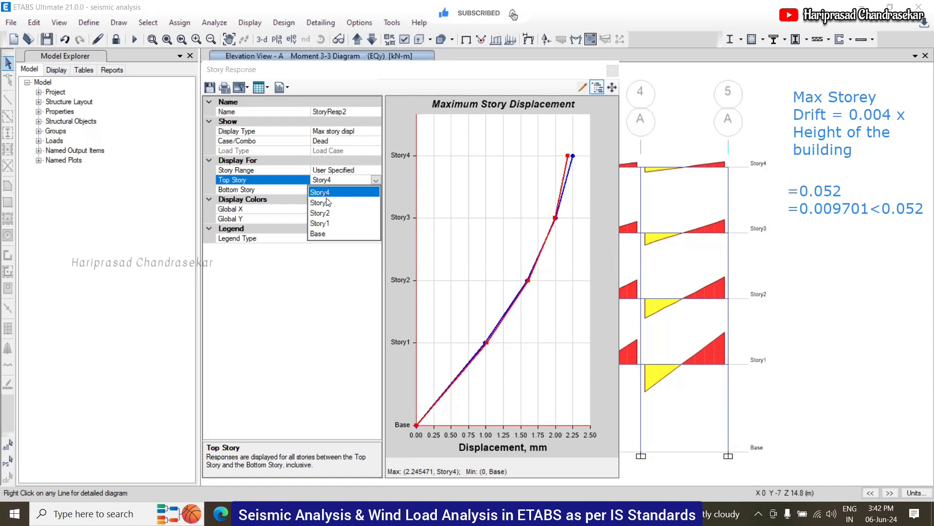
pyautogui.click(329, 223)
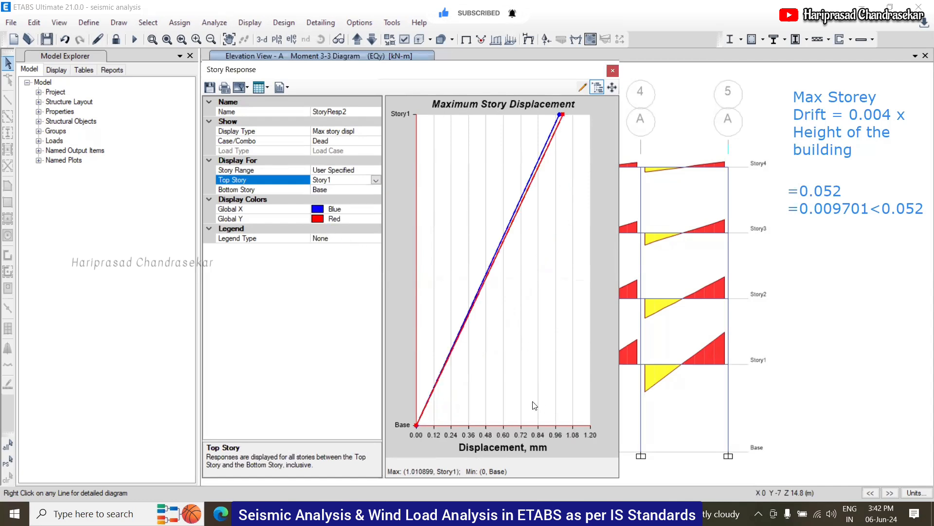
pyautogui.scroll(3, 533, 401)
pyautogui.click(467, 339)
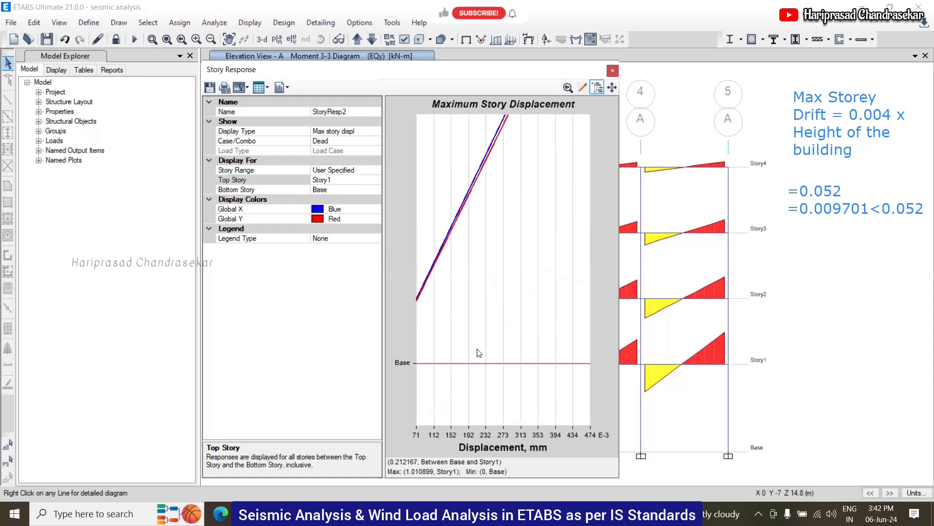
# - Try to reset the story range of the zoomed displacement plot, and close the Story Response window
pyautogui.scroll(4, 474, 323)
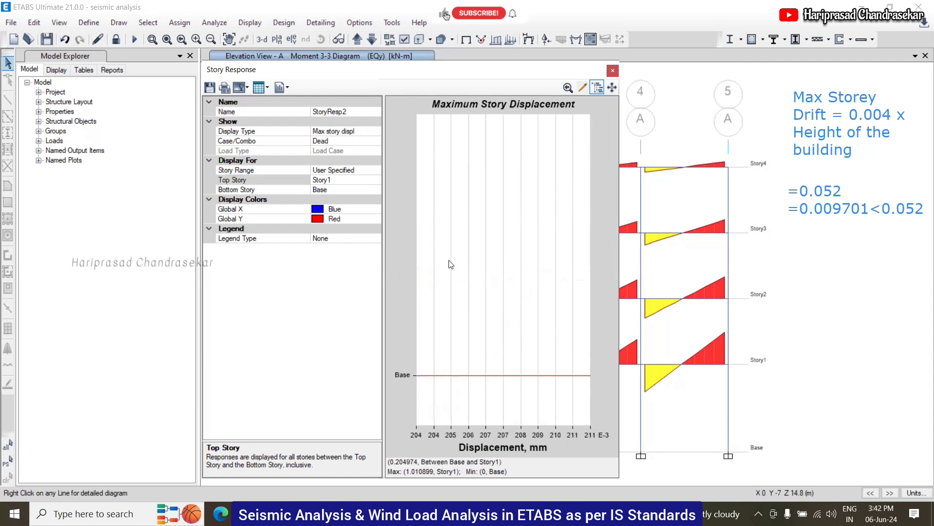
pyautogui.click(365, 171)
pyautogui.click(360, 170)
pyautogui.click(348, 186)
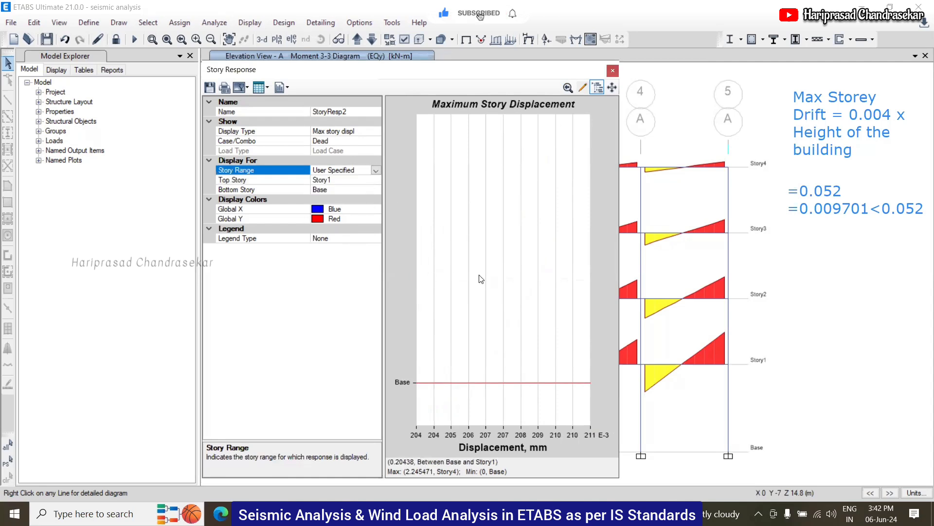
pyautogui.click(613, 71)
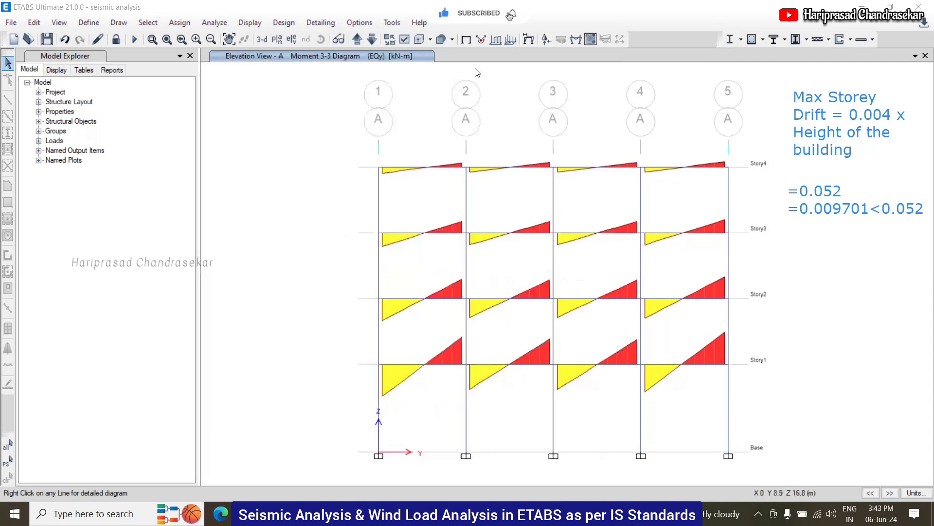
# - Open a new story response plot and float it as a widened window over the elevation view
pyautogui.click(250, 22)
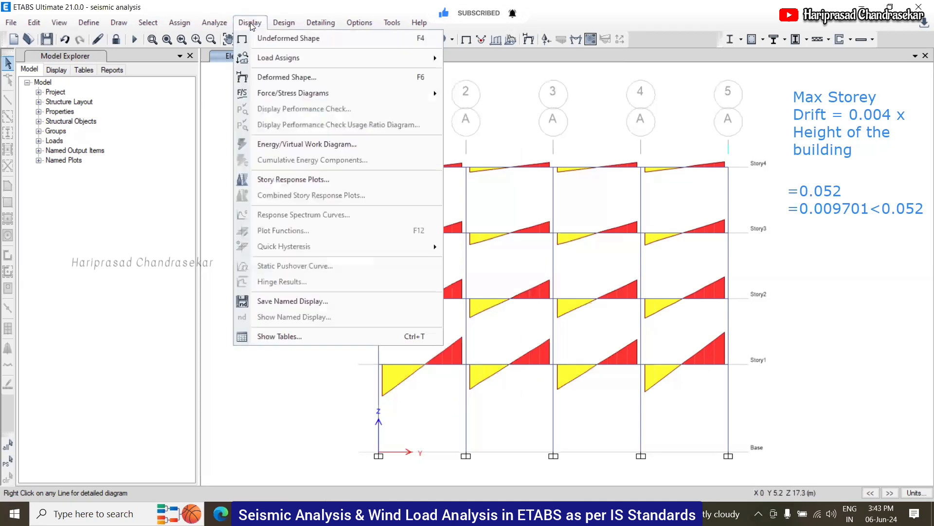
pyautogui.click(298, 180)
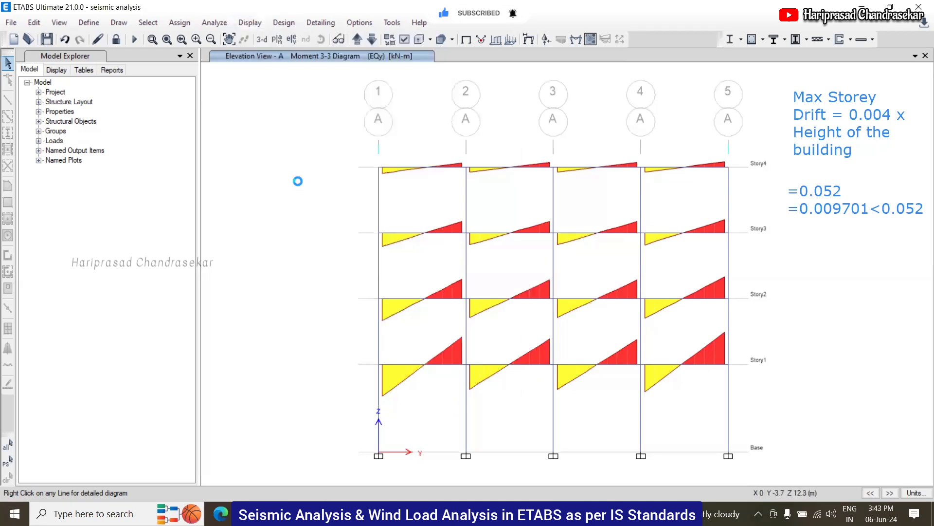
pyautogui.moveTo(138, 58); pyautogui.dragTo(343, 98)
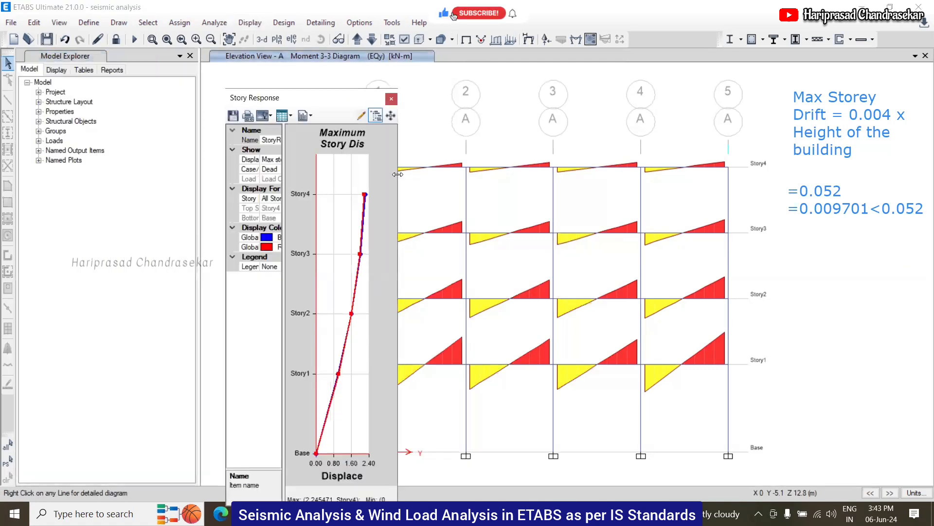
pyautogui.moveTo(398, 175); pyautogui.dragTo(635, 175)
pyautogui.moveTo(399, 99); pyautogui.dragTo(407, 58)
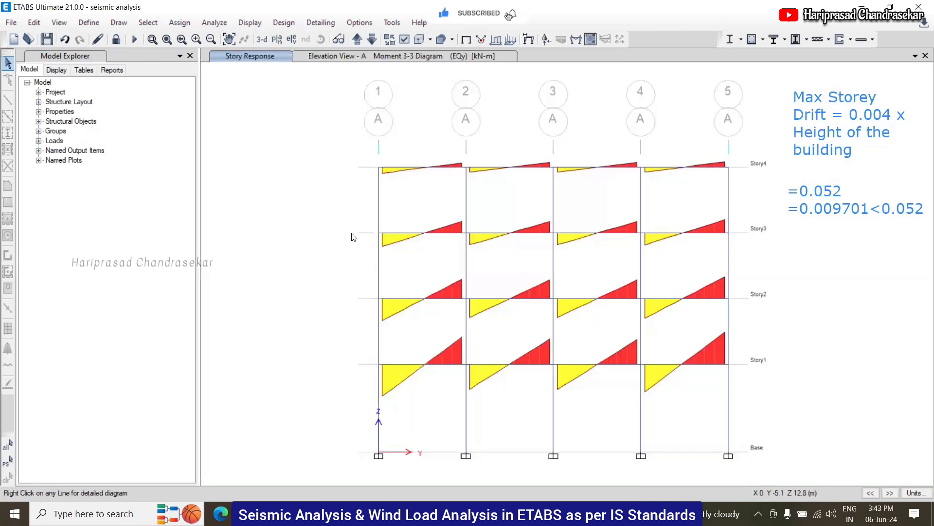
pyautogui.click(413, 58)
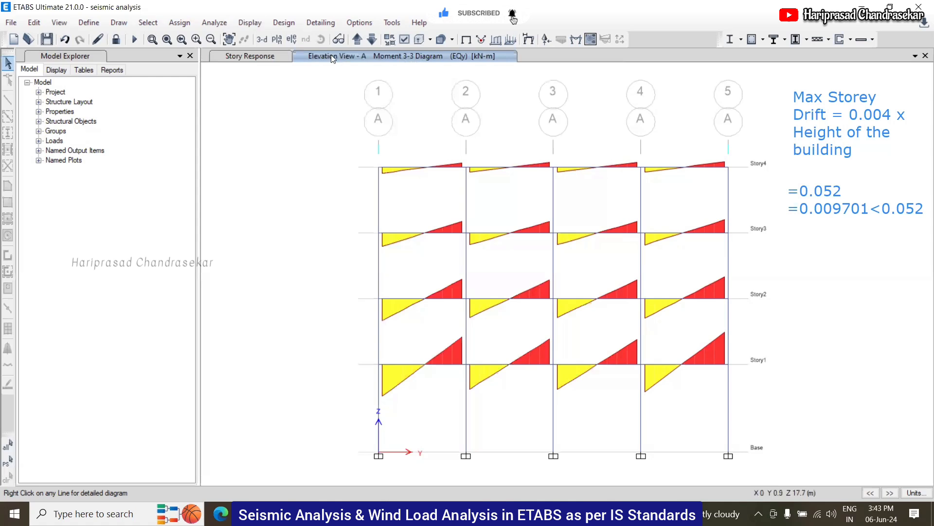
pyautogui.click(266, 57)
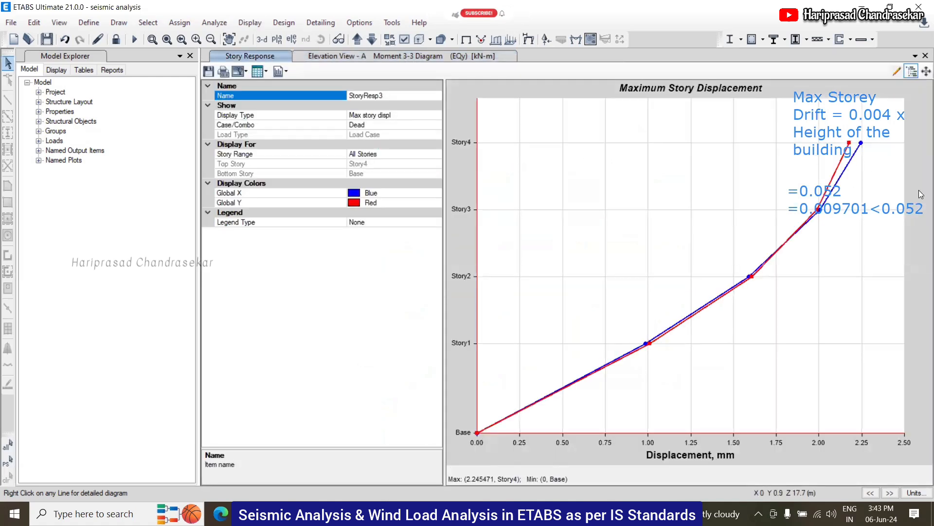
pyautogui.moveTo(272, 60); pyautogui.dragTo(349, 100)
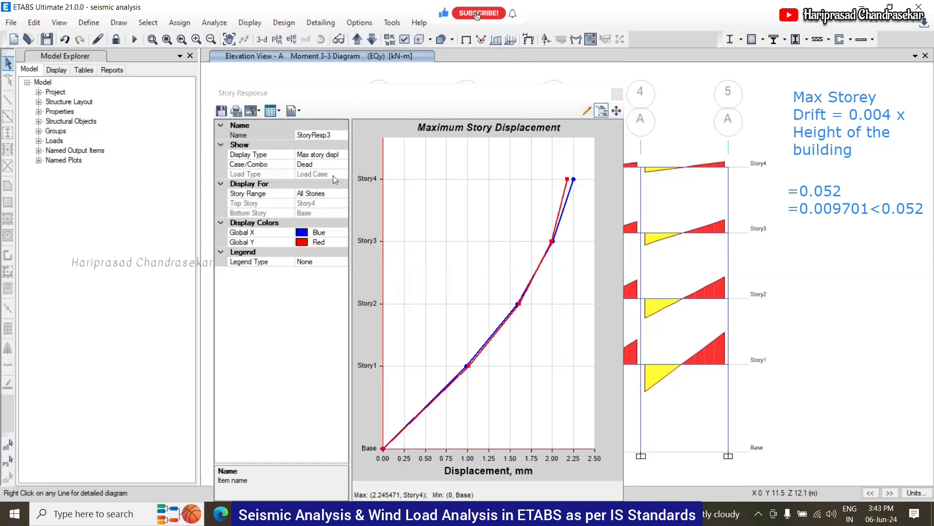
# - Show the maximum story displacement plot for the EQx load case and check its maximum value
pyautogui.click(341, 195)
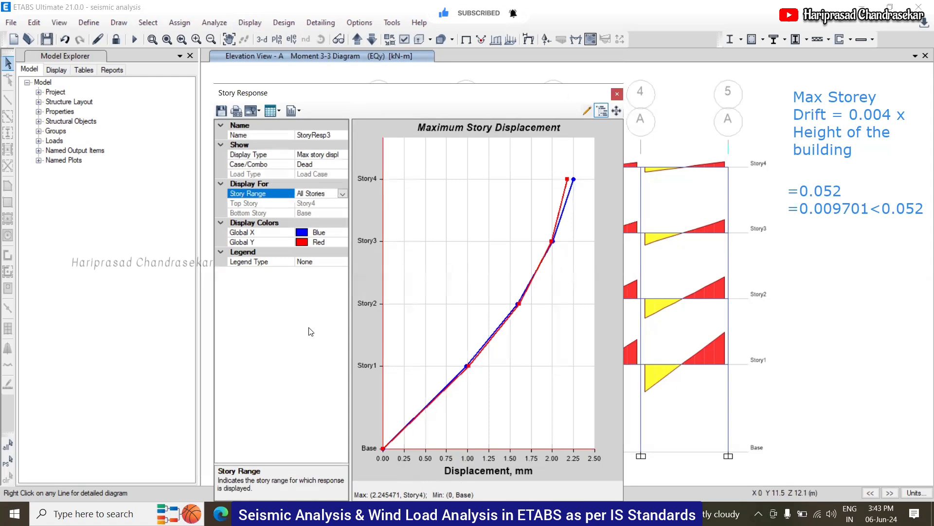
pyautogui.click(338, 156)
pyautogui.click(343, 154)
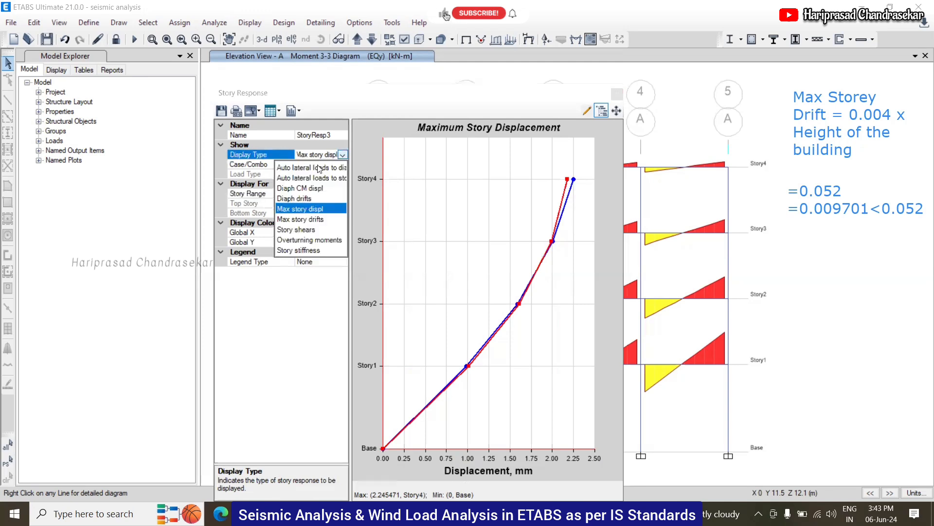
pyautogui.click(300, 209)
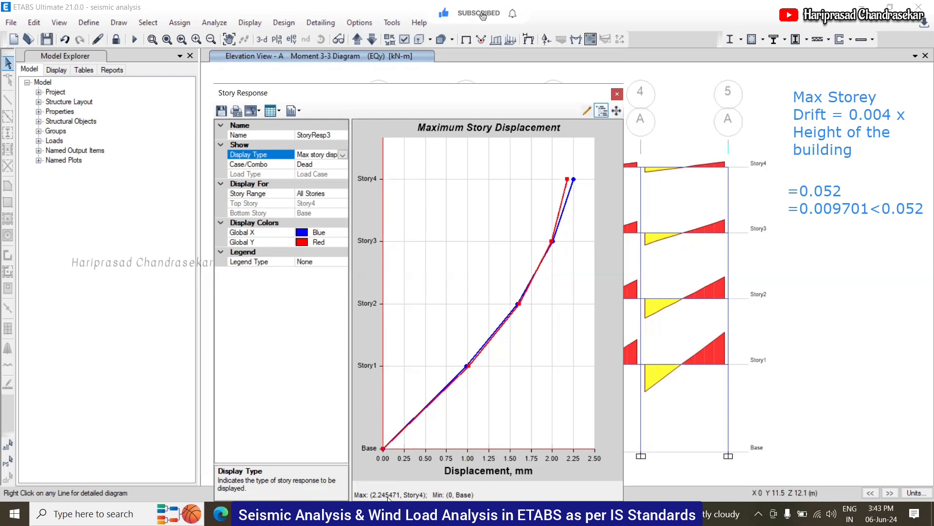
pyautogui.click(339, 164)
pyautogui.click(340, 164)
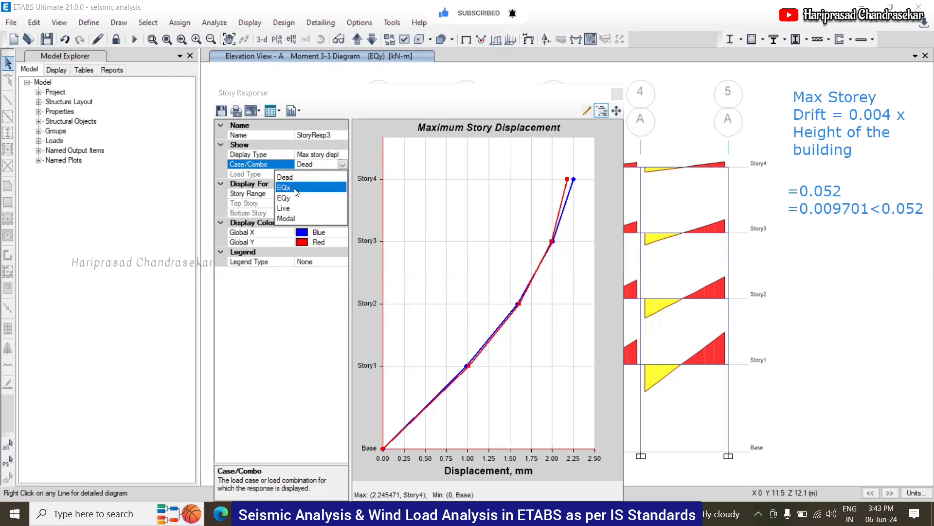
pyautogui.click(297, 188)
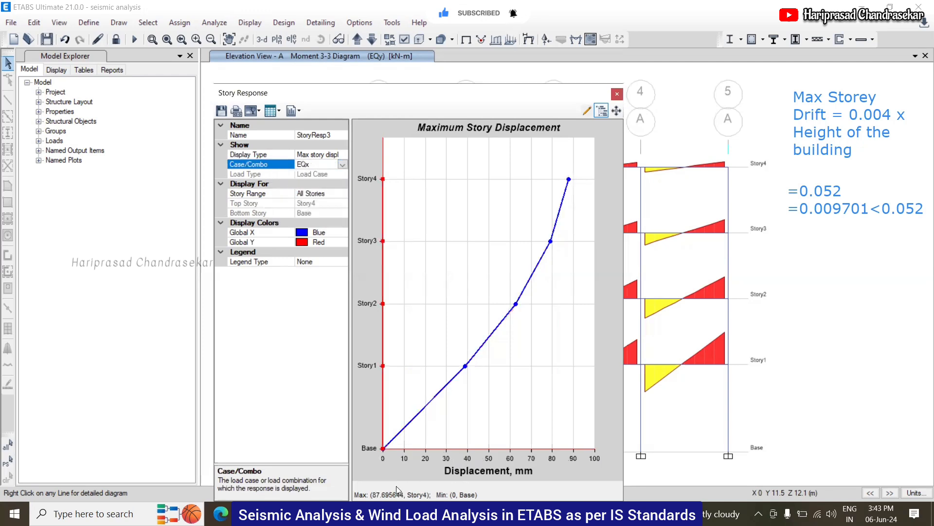
# - View the maximum story displacement plots for the EQy, Modal and Live cases in turn
pyautogui.click(342, 164)
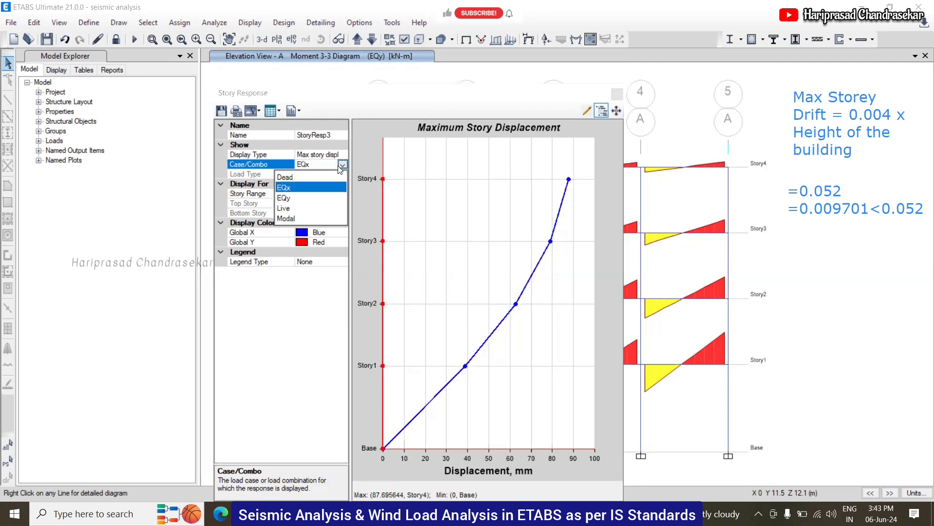
pyautogui.click(289, 199)
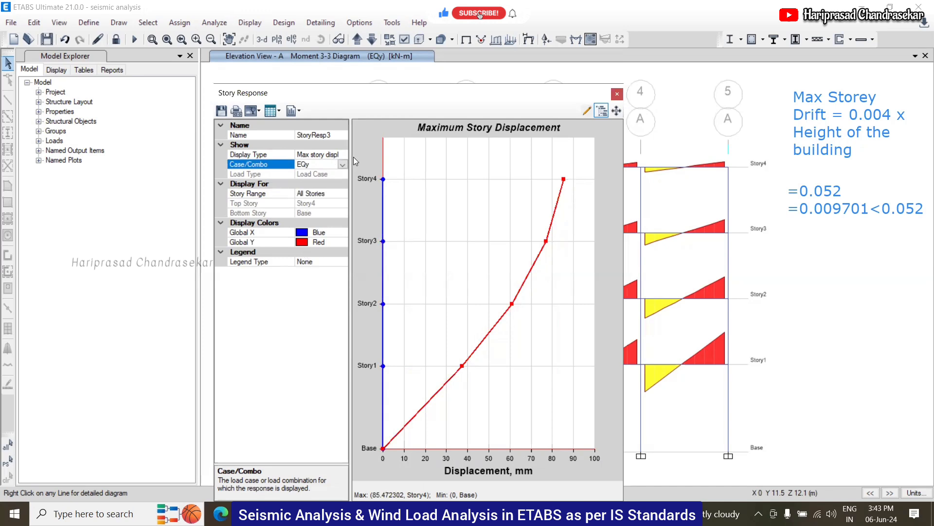
pyautogui.click(343, 164)
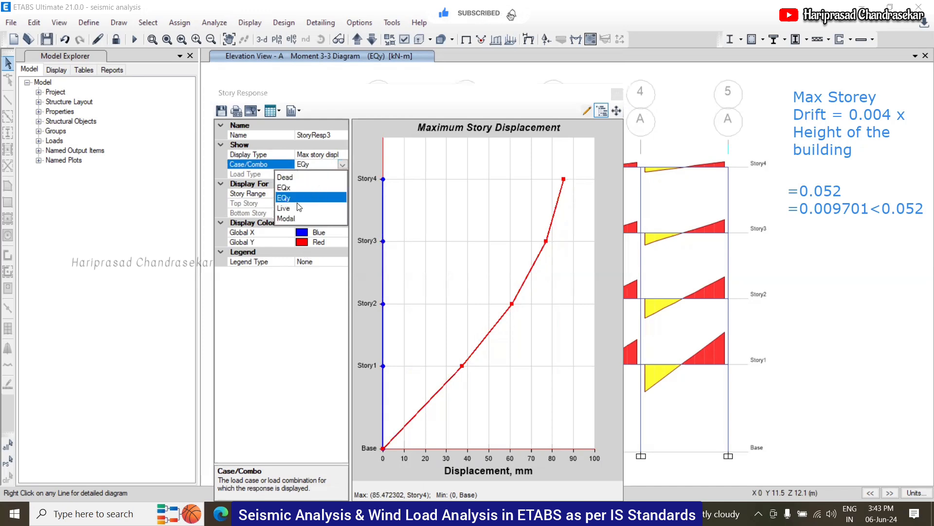
pyautogui.click(286, 216)
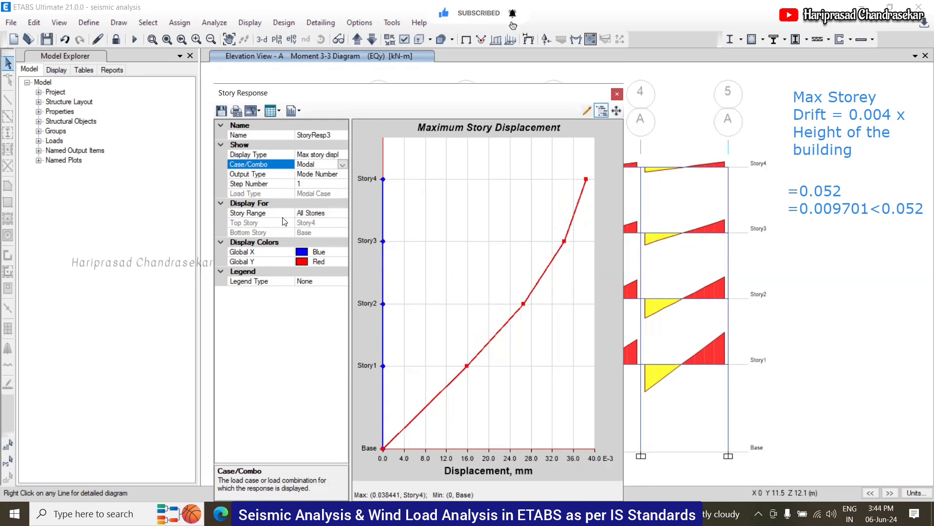
pyautogui.click(343, 165)
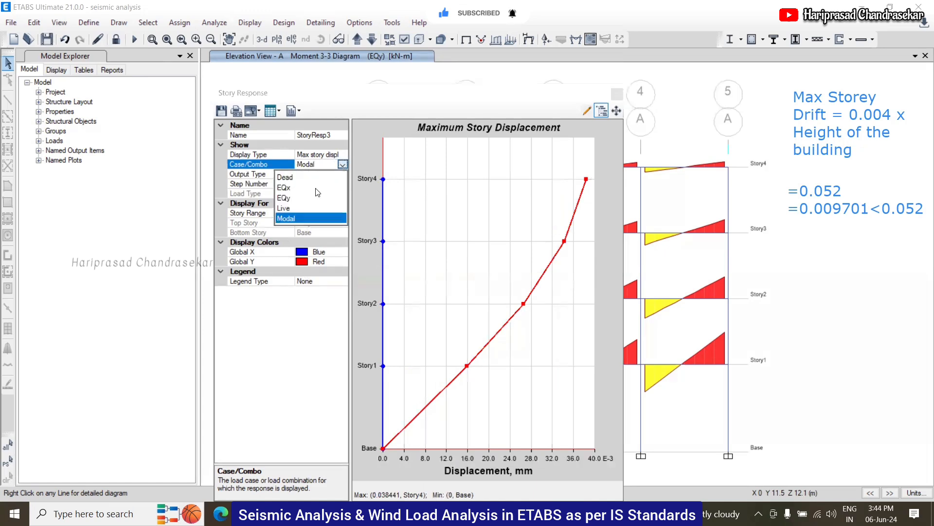
pyautogui.click(301, 212)
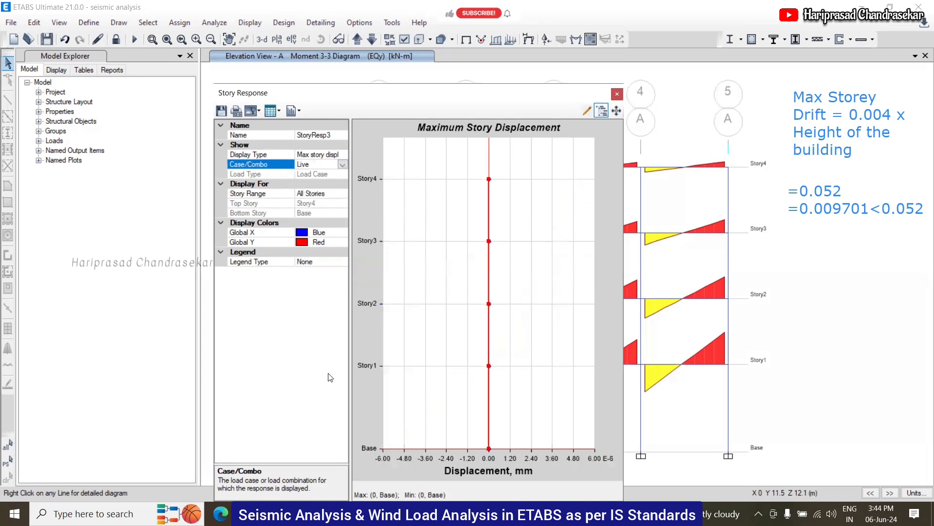
# - View the Dead case displacement plot again and return the plot to the EQx case
pyautogui.click(342, 165)
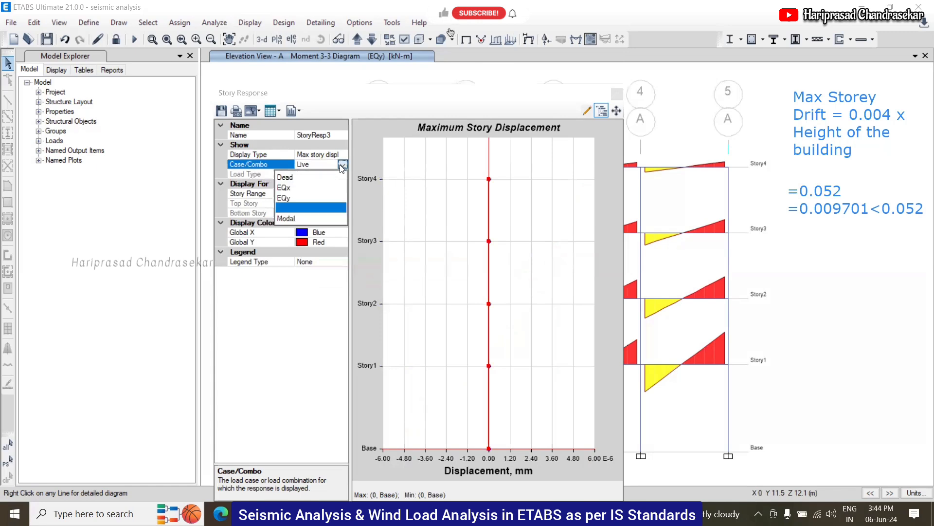
pyautogui.click(321, 177)
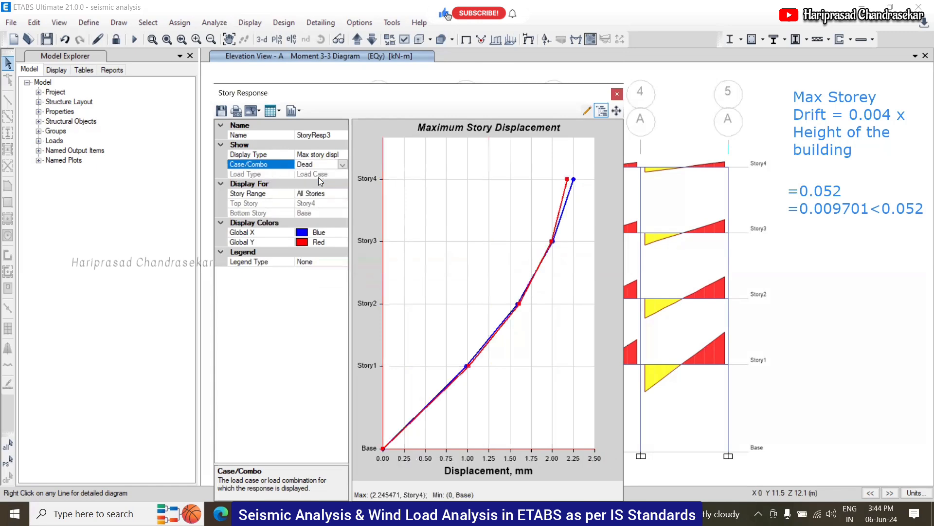
pyautogui.click(343, 166)
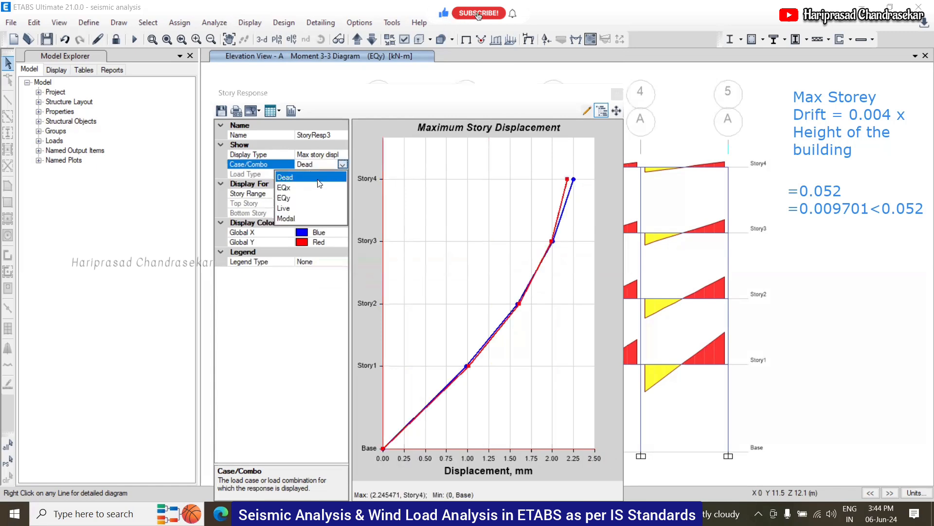
pyautogui.click(314, 182)
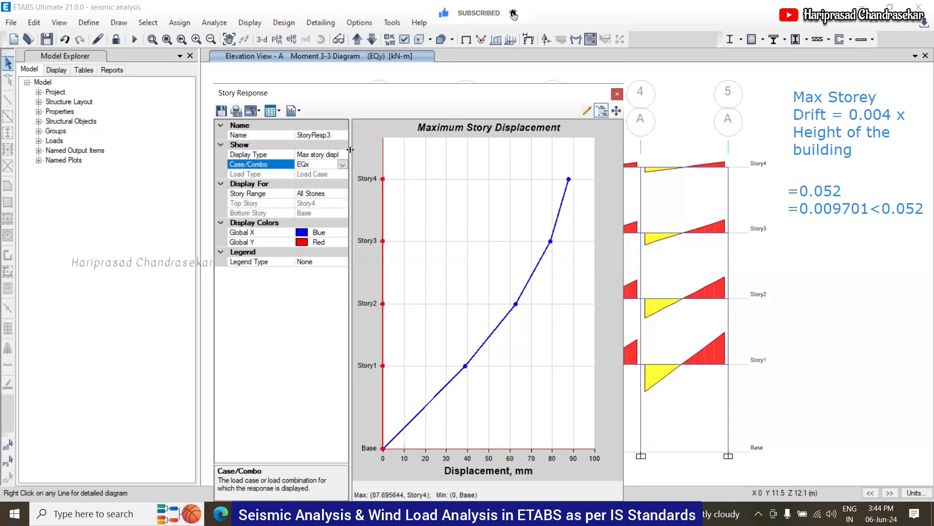
# - Change the story response display type to Max story drifts for the EQx case
pyautogui.click(343, 154)
pyautogui.click(343, 155)
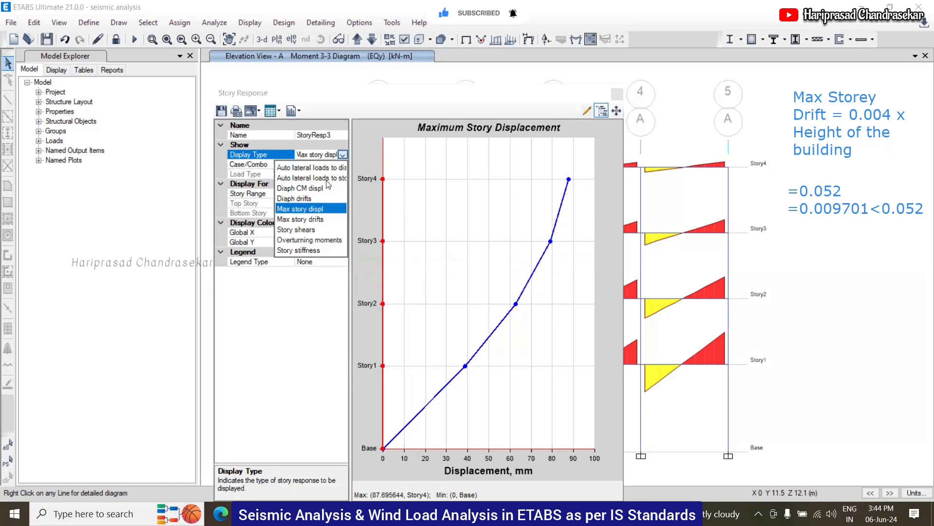
pyautogui.click(315, 197)
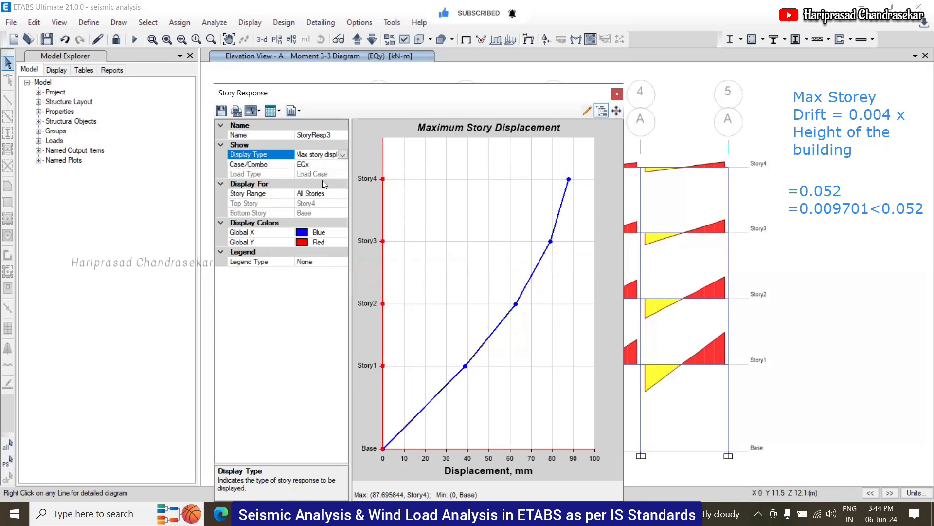
pyautogui.click(343, 155)
pyautogui.click(313, 217)
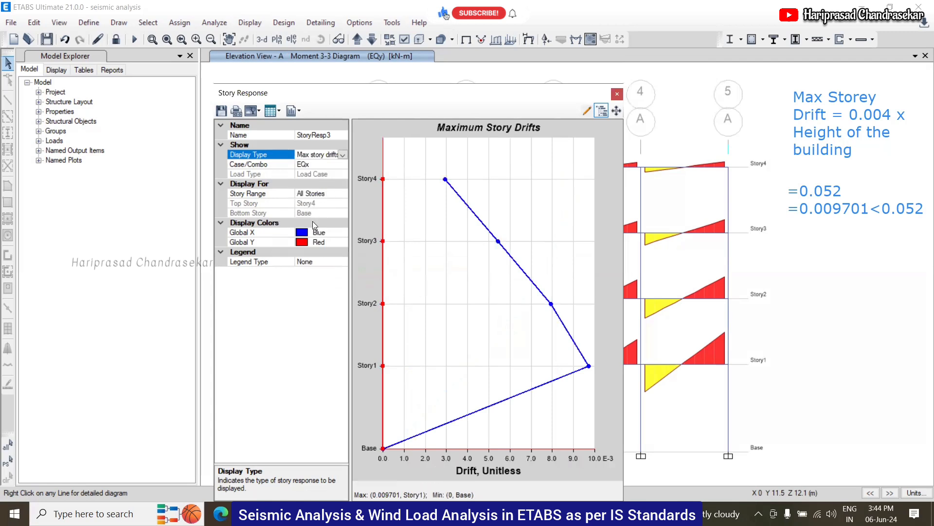
# - Show the maximum story drifts for the EQy case, examine the curve, and close the Story Response window
pyautogui.click(330, 166)
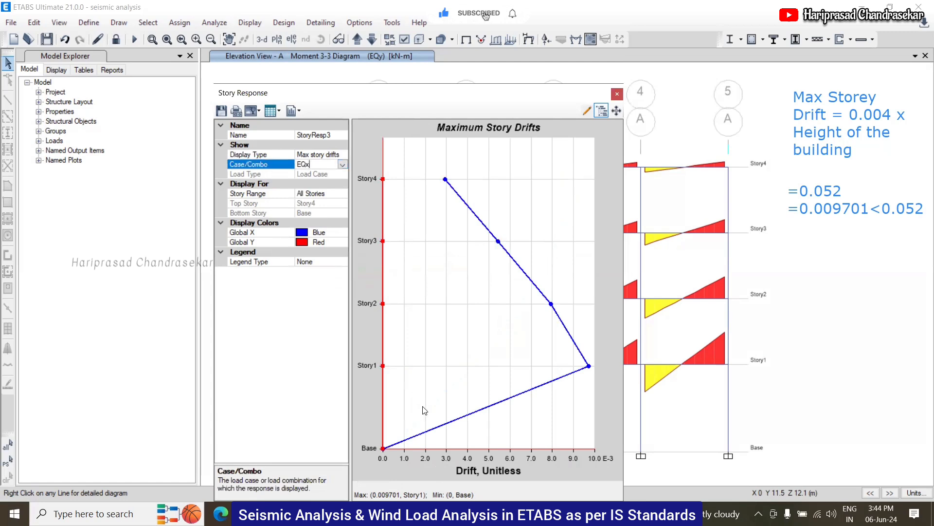
pyautogui.click(342, 164)
pyautogui.click(321, 198)
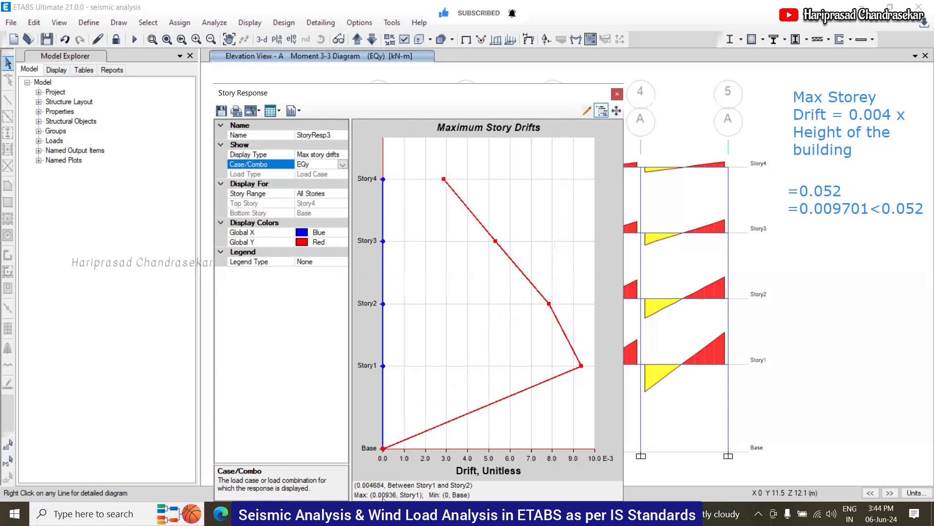
pyautogui.moveTo(468, 325)
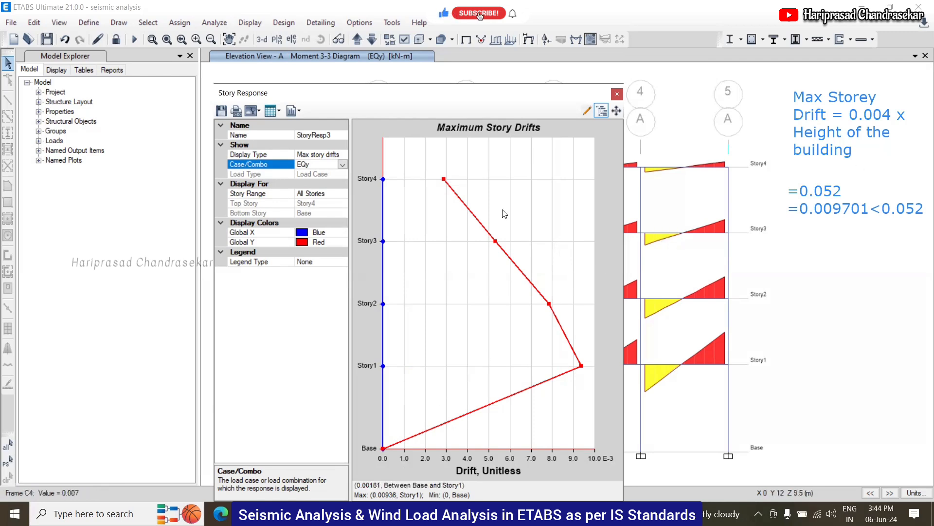
pyautogui.click(616, 96)
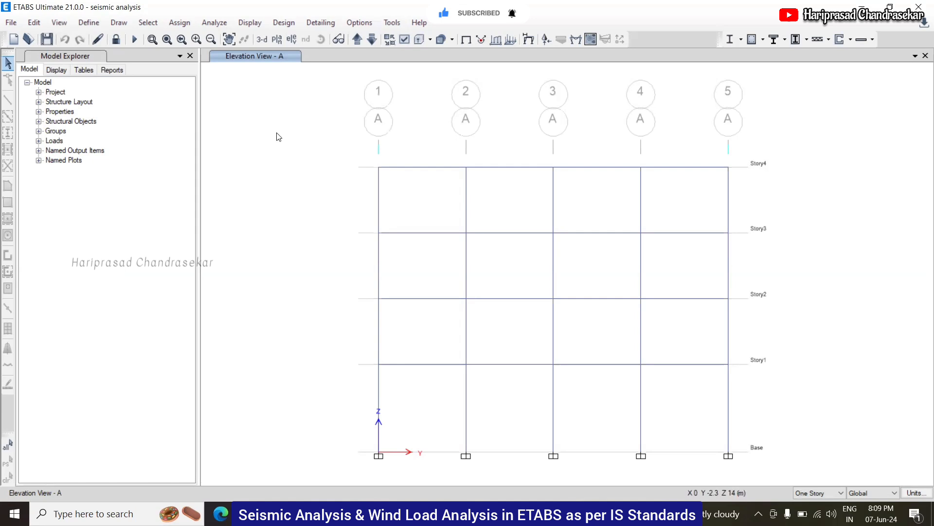
# - Unlock the model for editing and accept deleting its analysis results
pyautogui.click(181, 24)
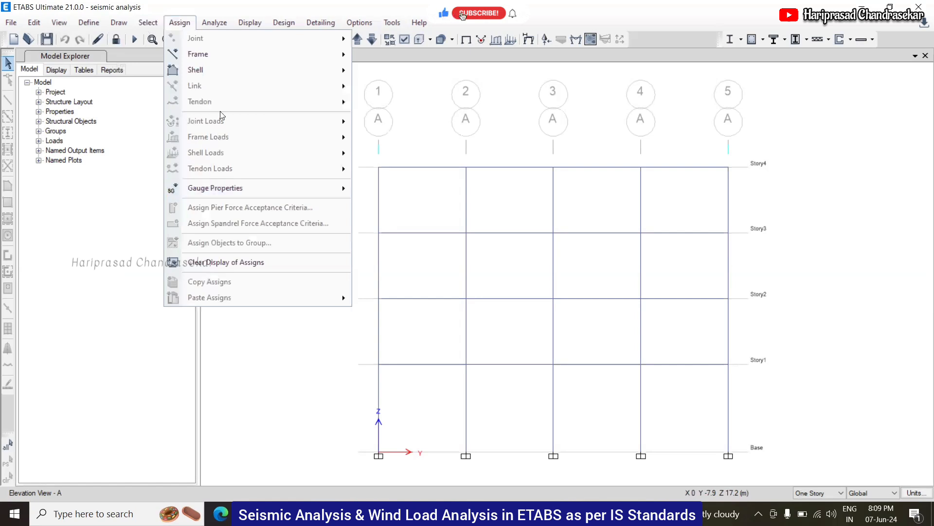
pyautogui.click(244, 348)
pyautogui.click(116, 39)
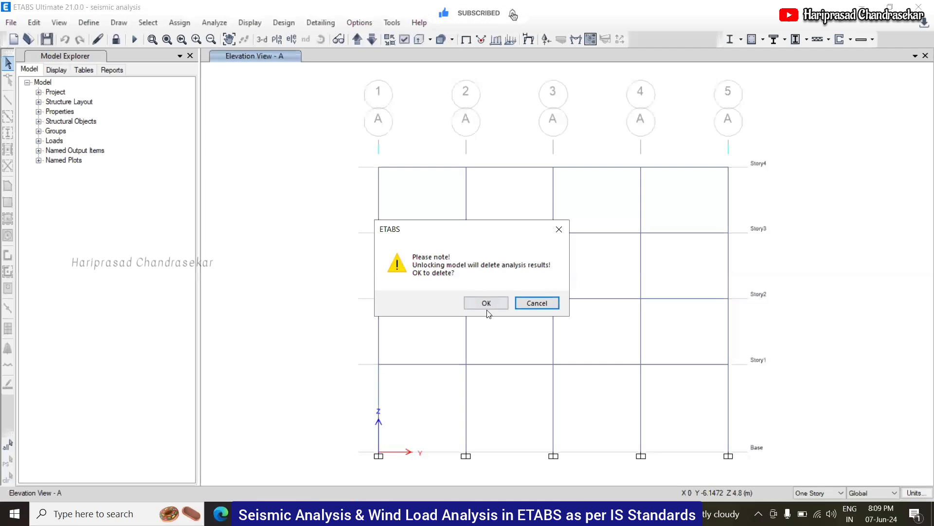
pyautogui.click(486, 303)
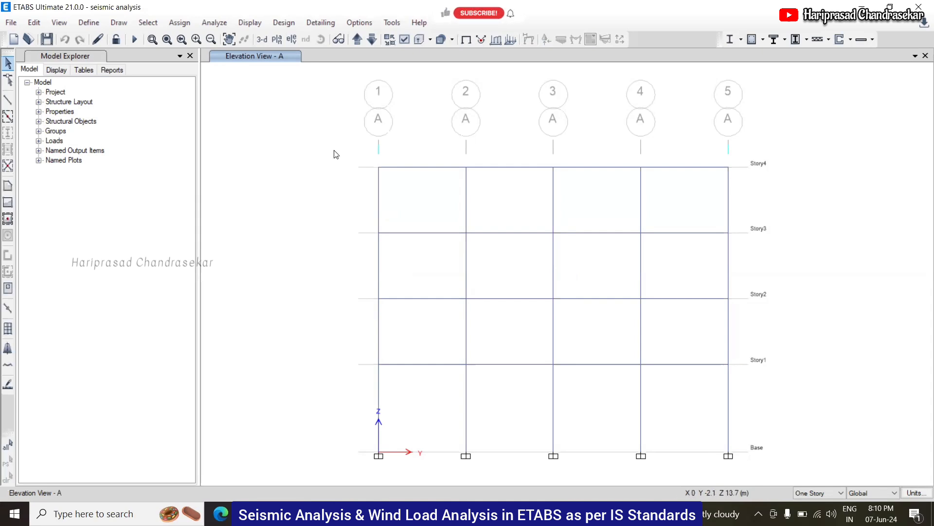
# - Switch to the 3-D view and choose diaphragm D1 for the shell diaphragm assignment
pyautogui.click(262, 39)
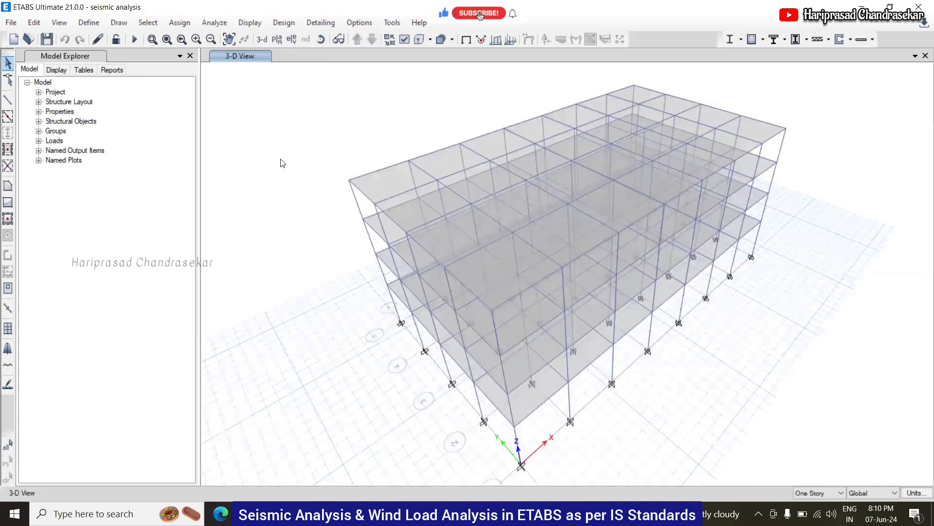
pyautogui.scroll(-4, 277, 161)
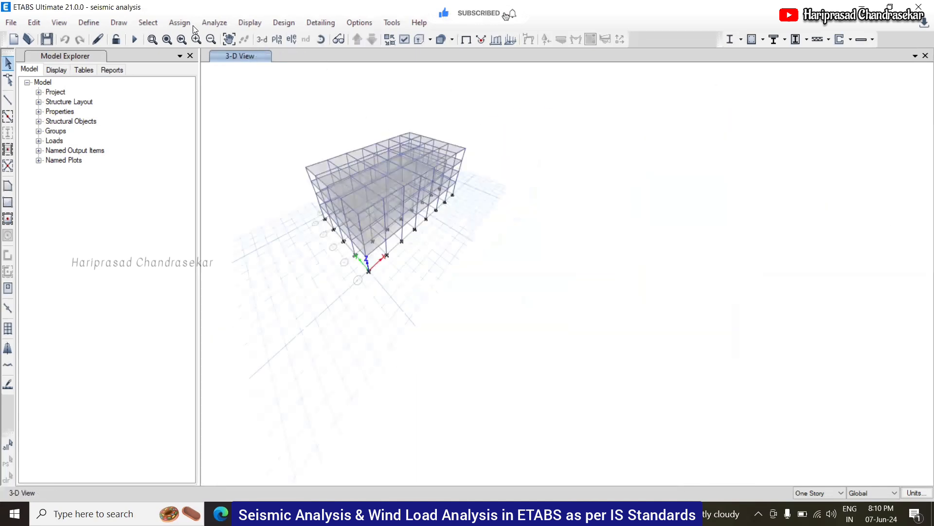
pyautogui.click(179, 23)
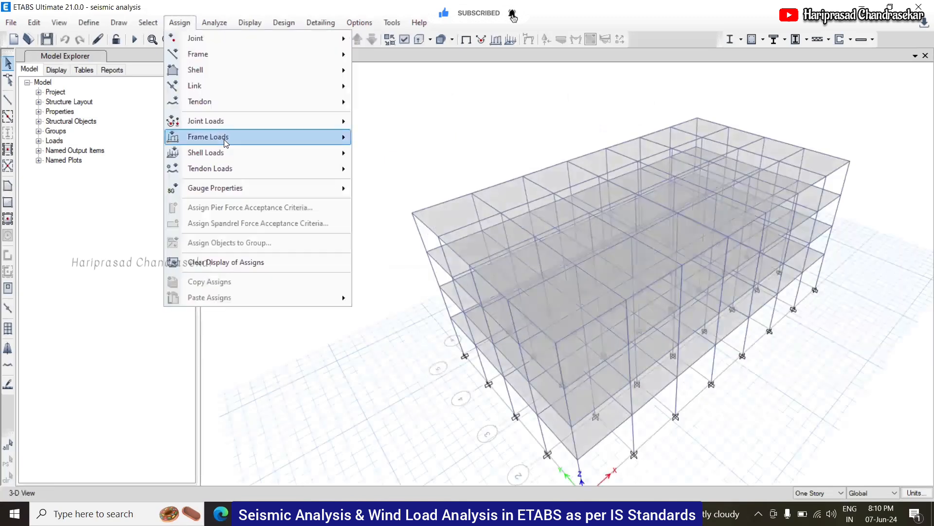
pyautogui.moveTo(226, 142)
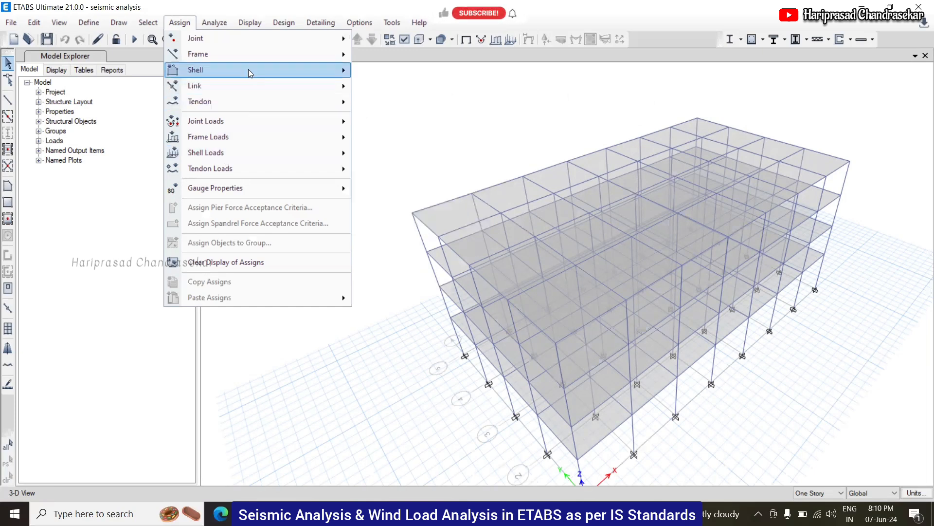
pyautogui.moveTo(248, 69)
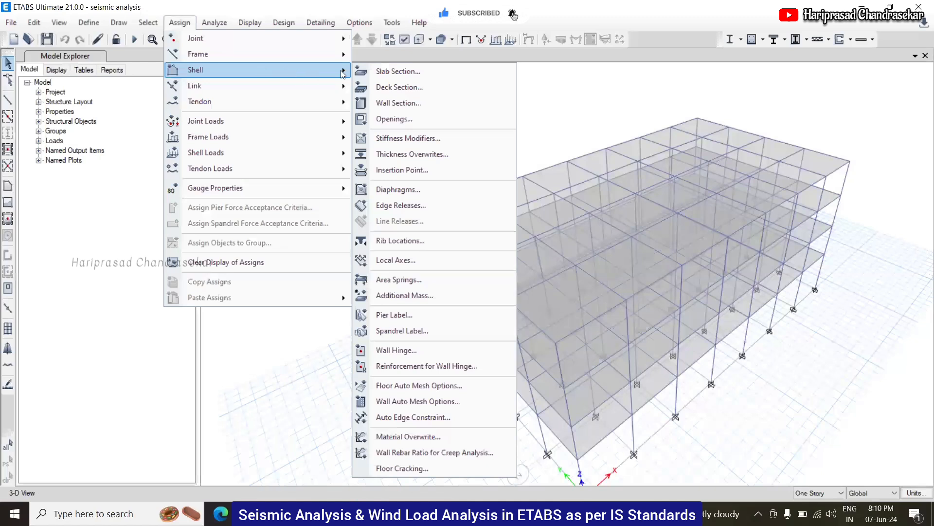
pyautogui.click(404, 190)
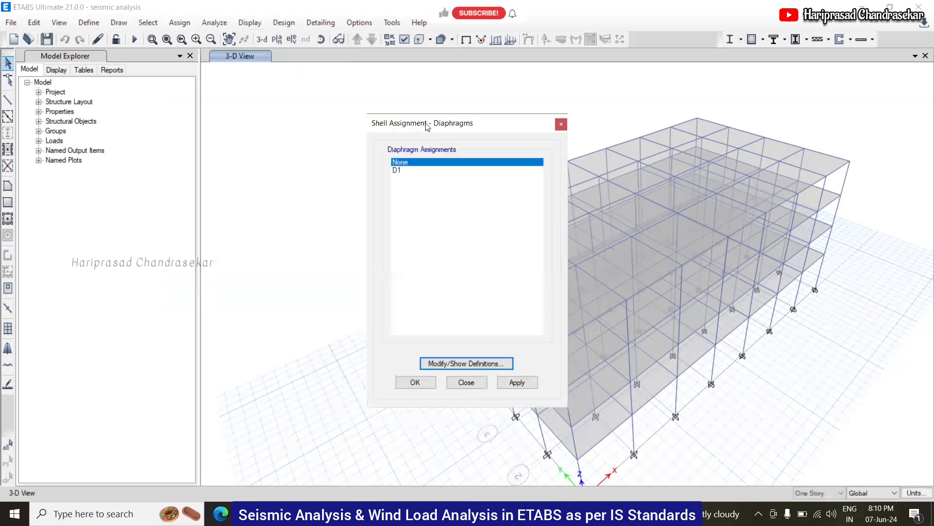
pyautogui.moveTo(427, 125); pyautogui.dragTo(259, 96)
pyautogui.click(239, 140)
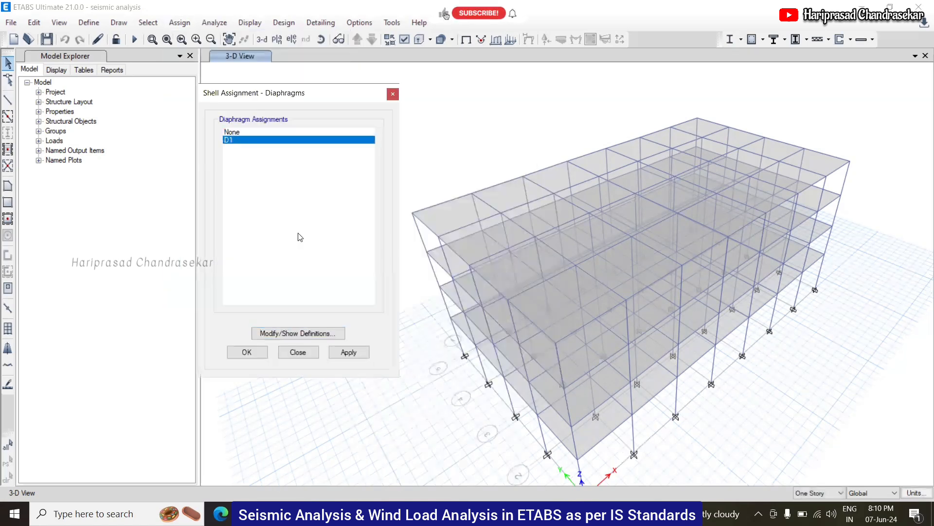
# - Check the rigidity setting in the definition of diaphragm D1 and leave the definition without changing it
pyautogui.click(308, 333)
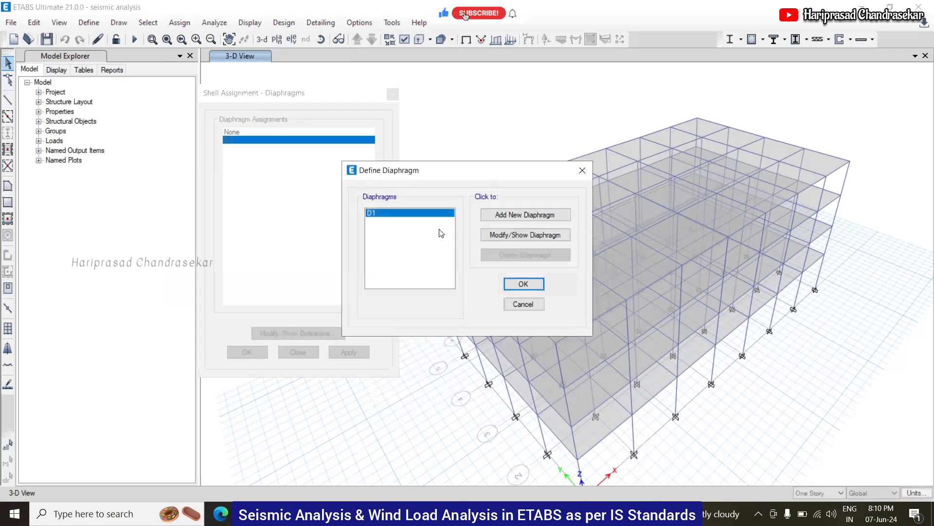
pyautogui.click(497, 236)
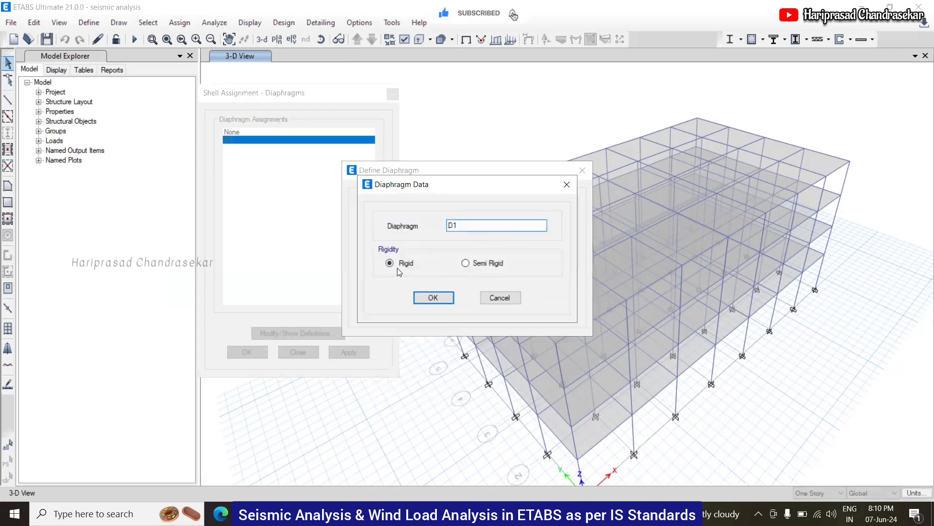
pyautogui.click(497, 297)
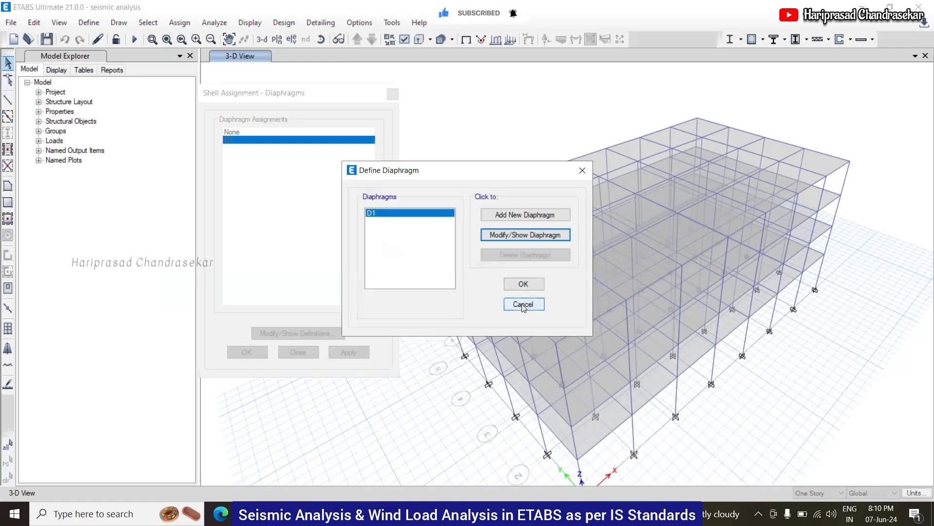
pyautogui.click(523, 304)
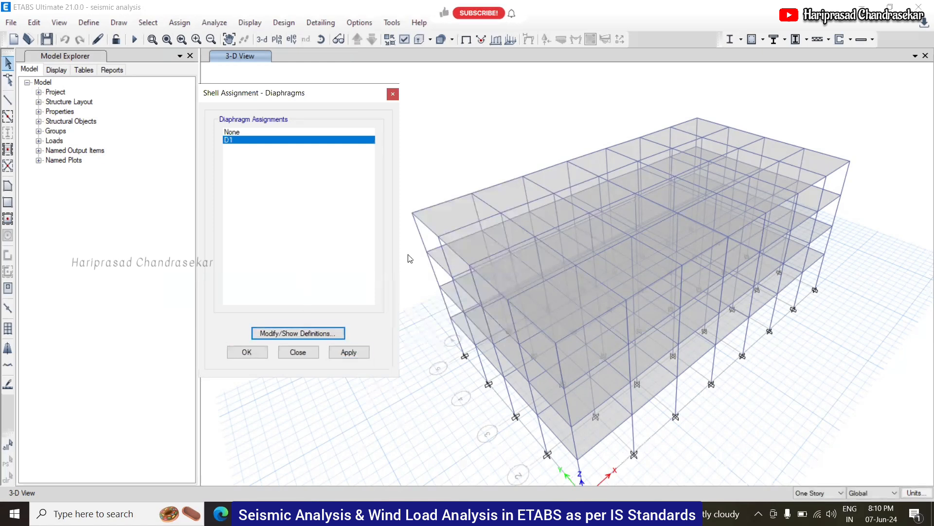
# - Select the whole model, assign diaphragm D1 to its shells, and finish the diaphragm assignment
pyautogui.click(443, 149)
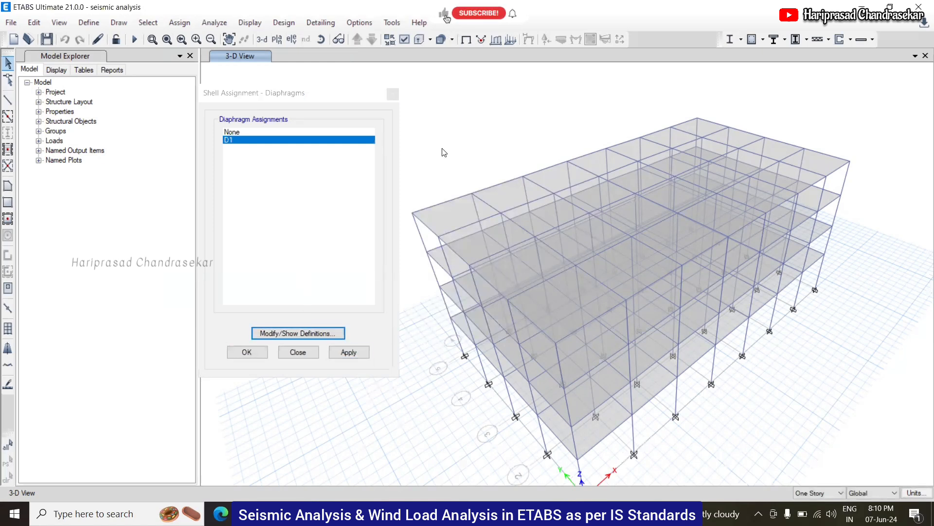
pyautogui.hotkey('ctrl', 'a')
pyautogui.click(341, 353)
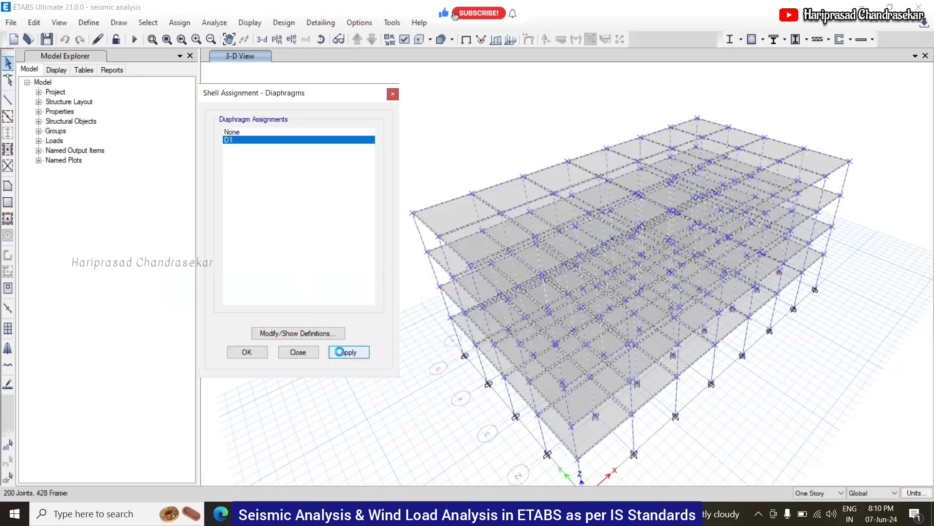
pyautogui.click(610, 80)
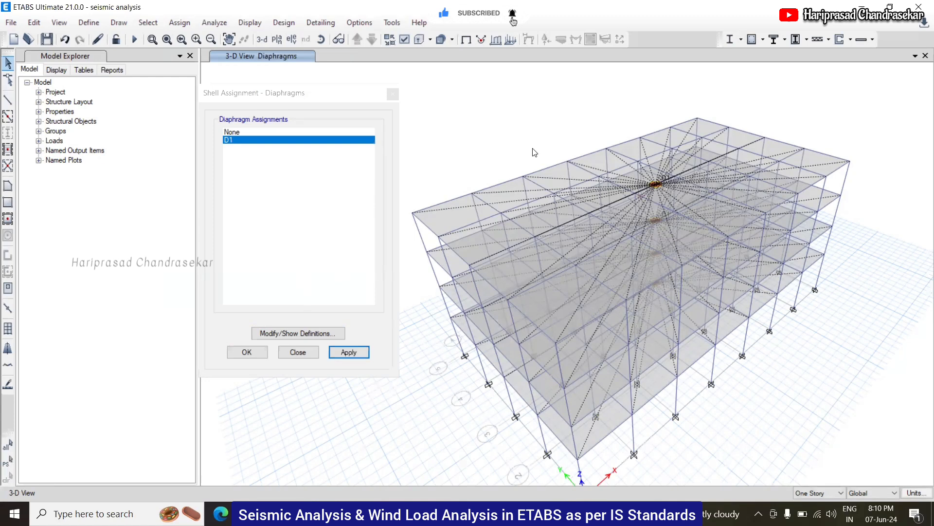
pyautogui.click(393, 94)
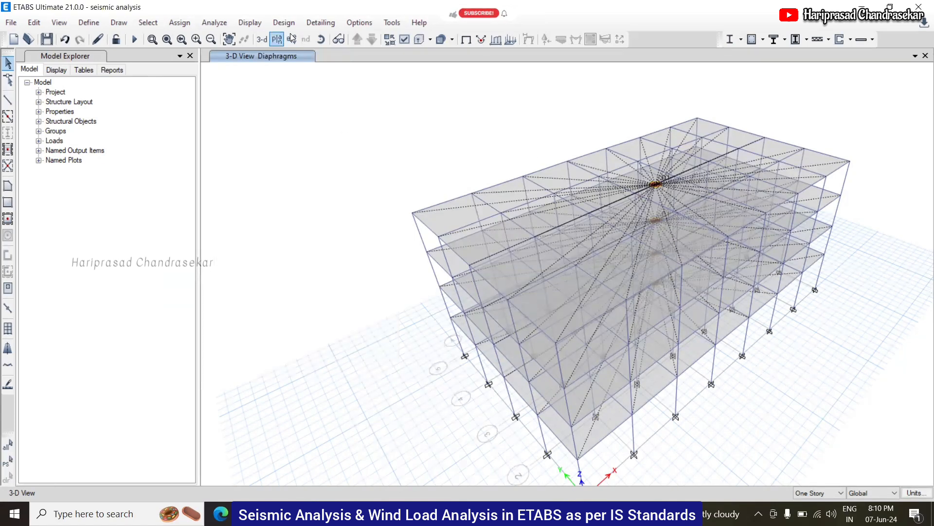
# - Run the analysis and show the resulting deformed shape in elevation view A
pyautogui.click(134, 39)
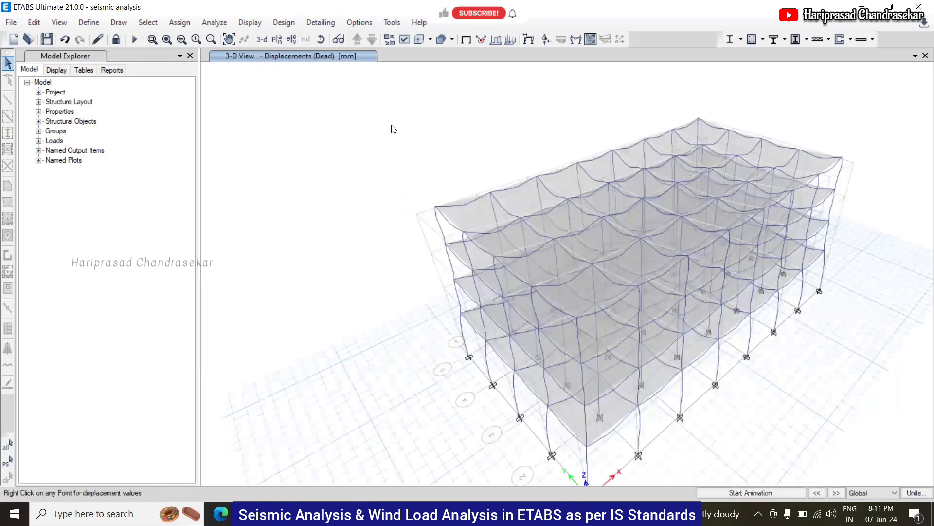
pyautogui.click(291, 39)
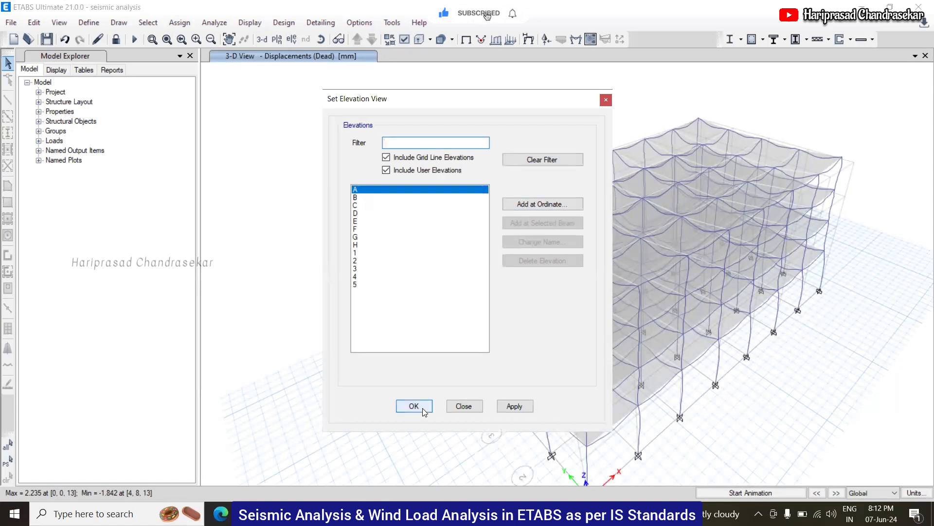
pyautogui.click(422, 407)
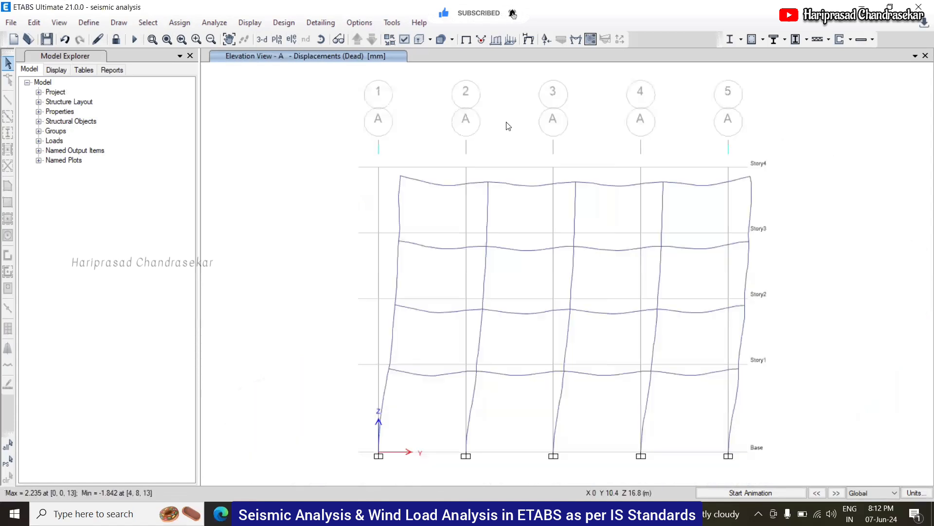
# - Display the deformed shape for the EQx load case in elevation A
pyautogui.click(529, 42)
pyautogui.click(396, 93)
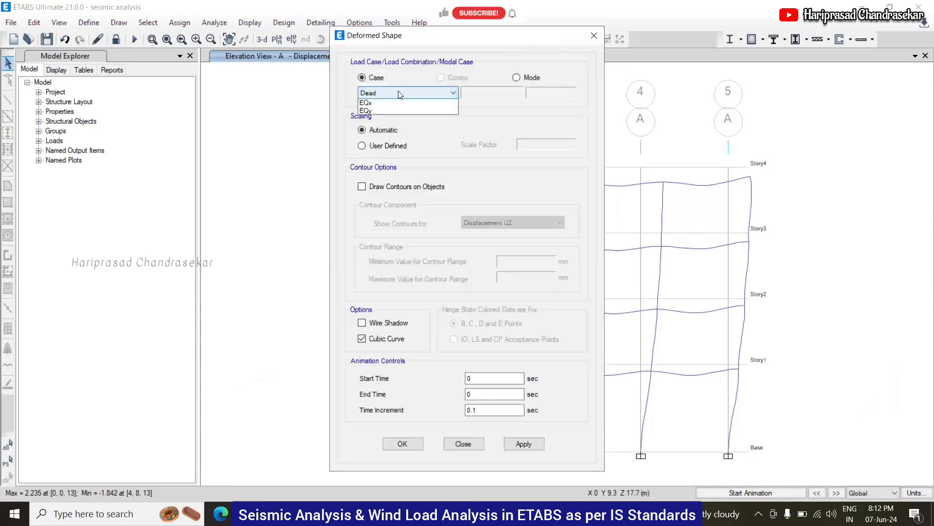
pyautogui.click(382, 118)
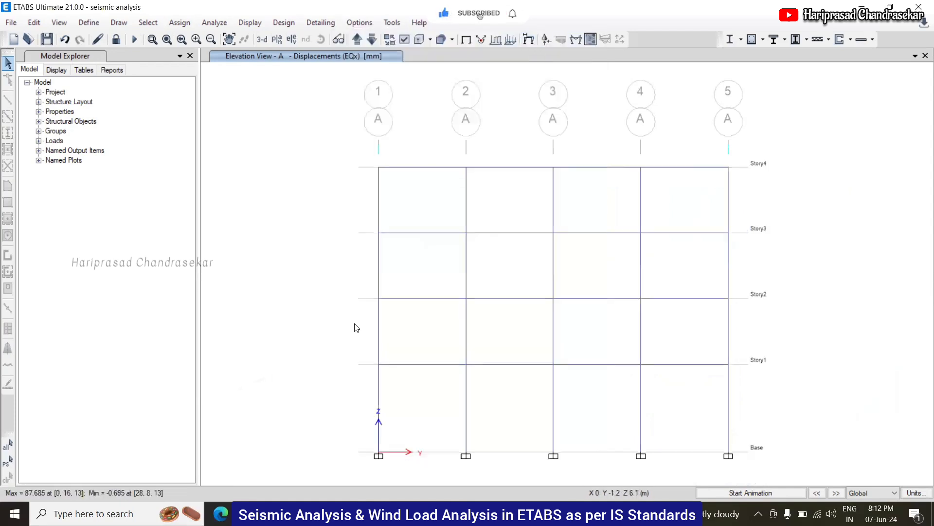
# - Display the deformed shape for the EQy load case in elevation A, then play and stop its animation
pyautogui.click(529, 40)
pyautogui.click(380, 96)
pyautogui.click(372, 127)
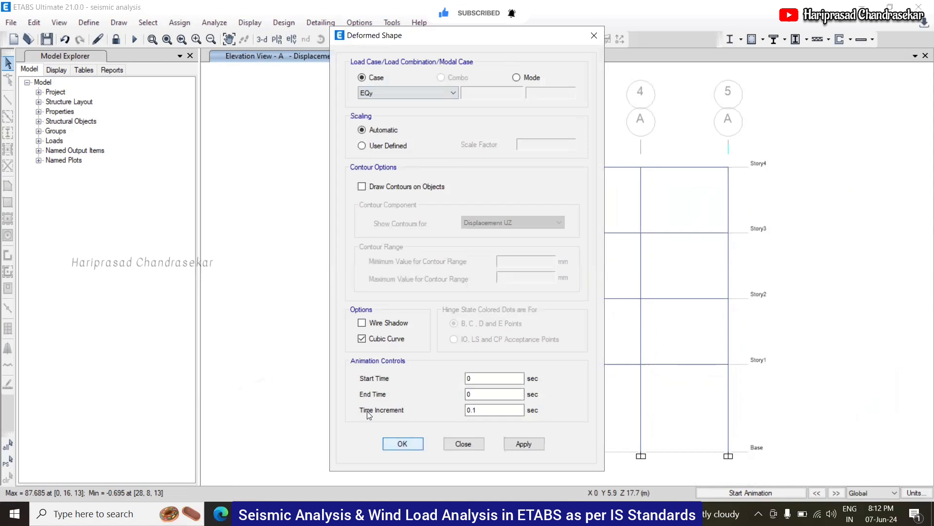
pyautogui.click(402, 444)
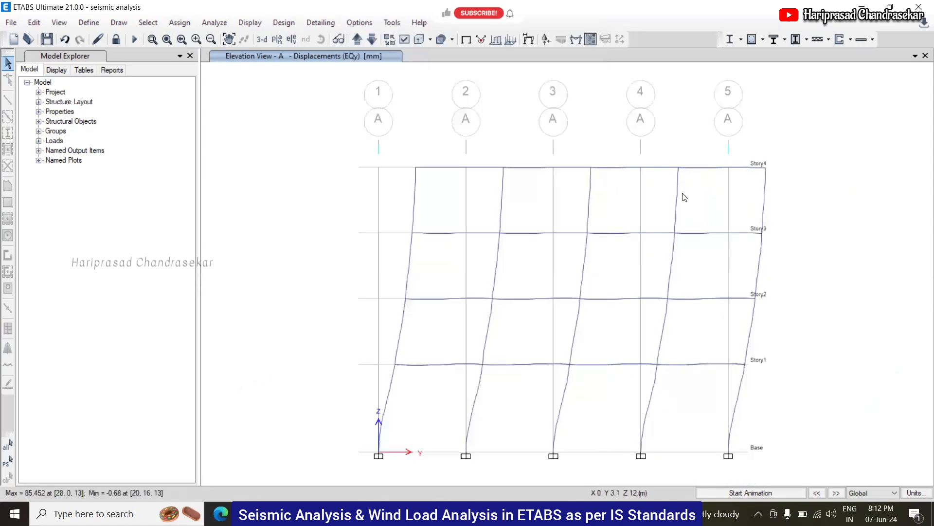
pyautogui.click(781, 491)
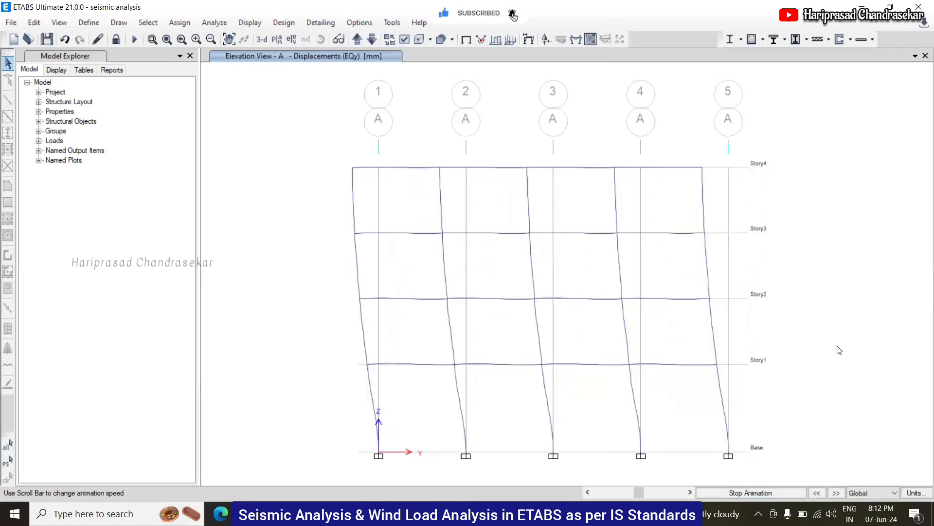
pyautogui.click(752, 491)
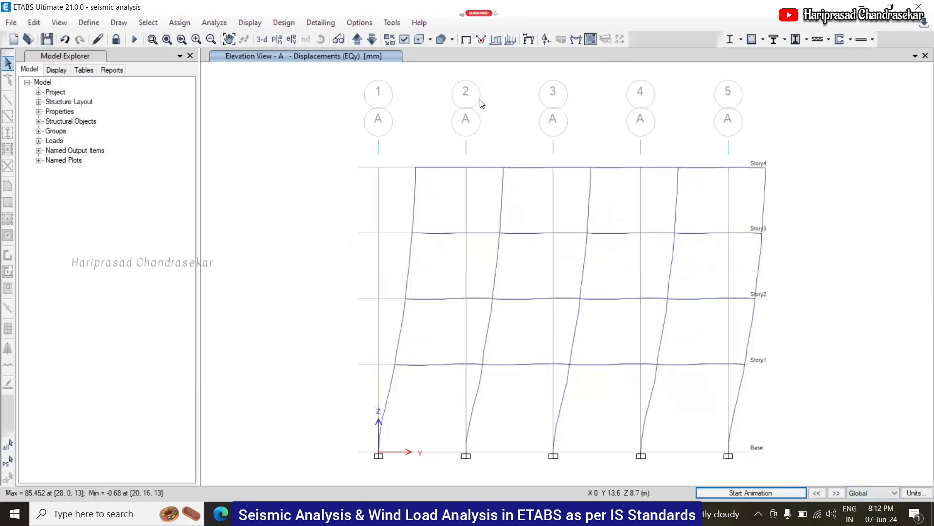
# - Change the view to the elevation along grid line 1
pyautogui.click(291, 39)
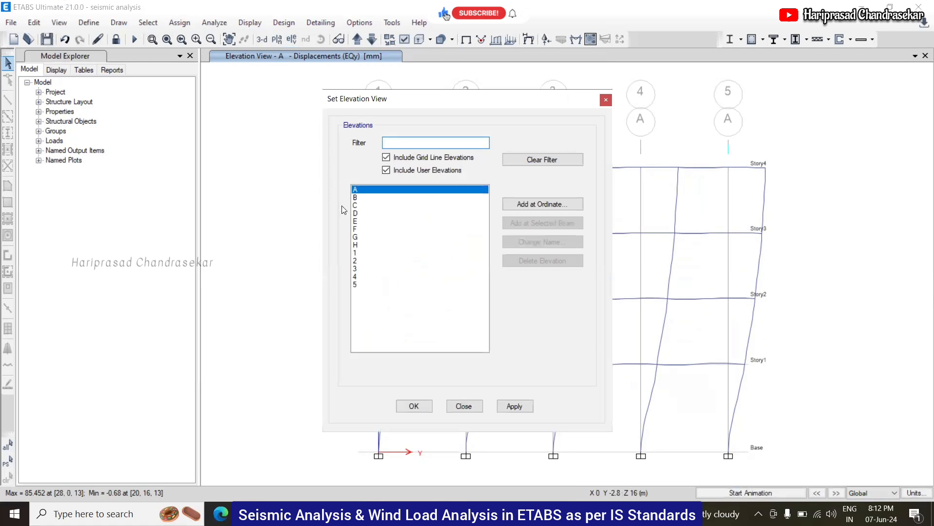
pyautogui.click(355, 252)
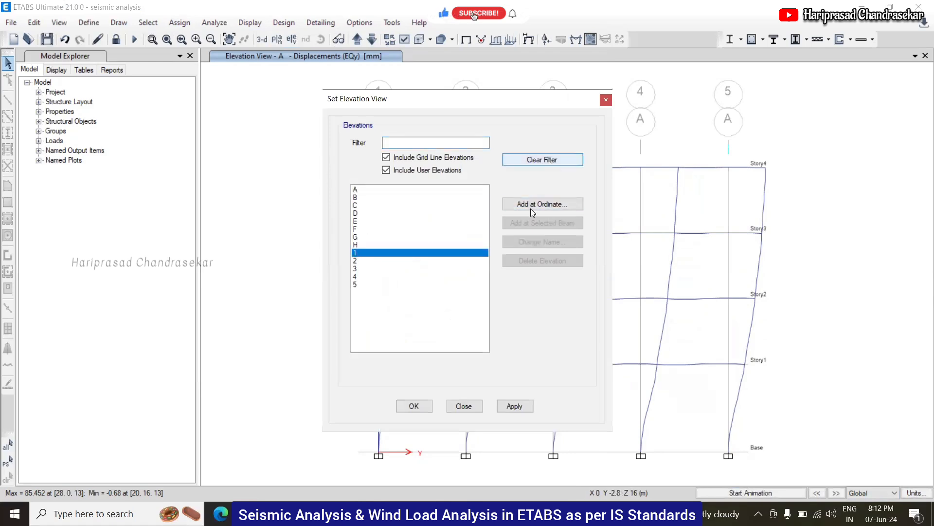
pyautogui.click(414, 405)
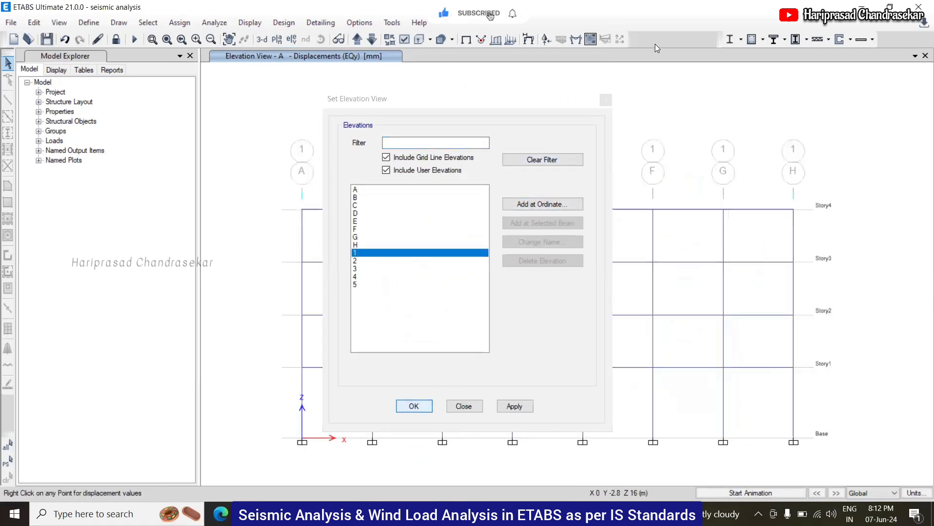
# - Display the deformed shape for the EQx load case in elevation 1, then play and stop its animation
pyautogui.click(529, 39)
pyautogui.click(440, 92)
pyautogui.click(366, 119)
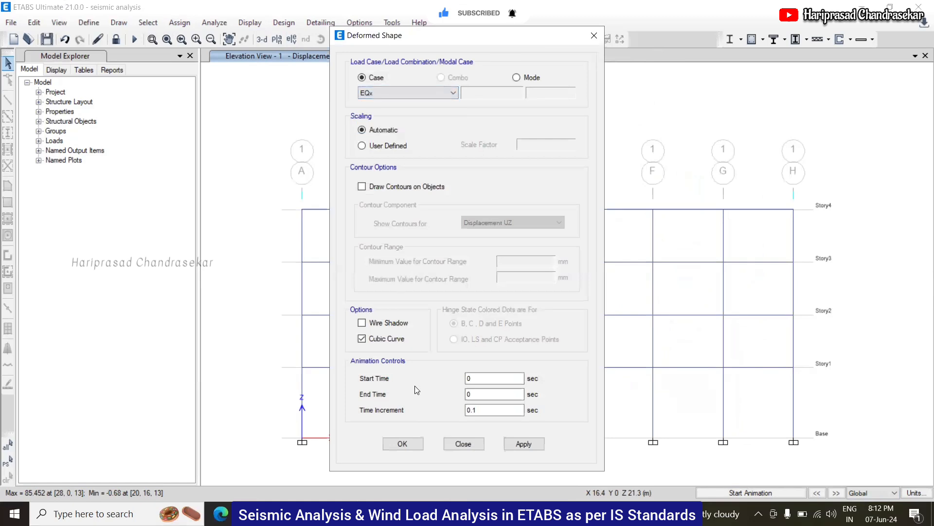
pyautogui.press('Return')
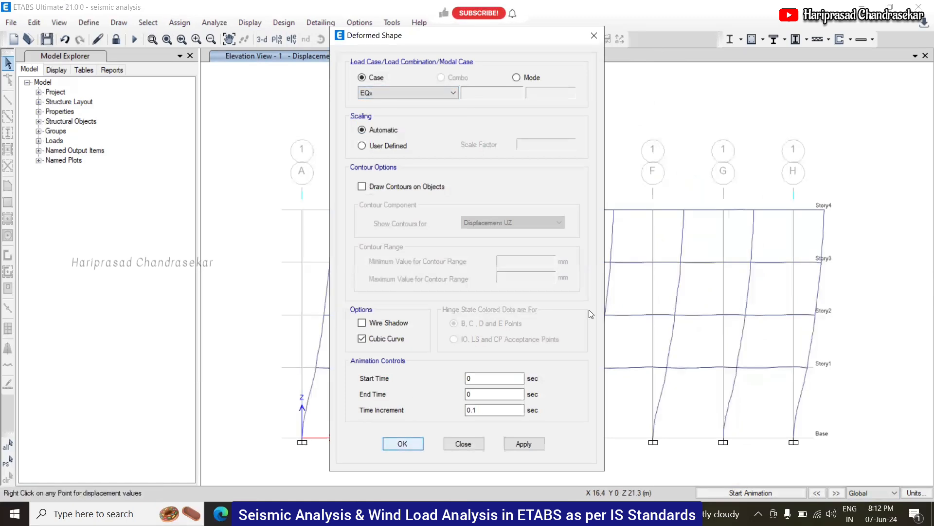
pyautogui.click(777, 493)
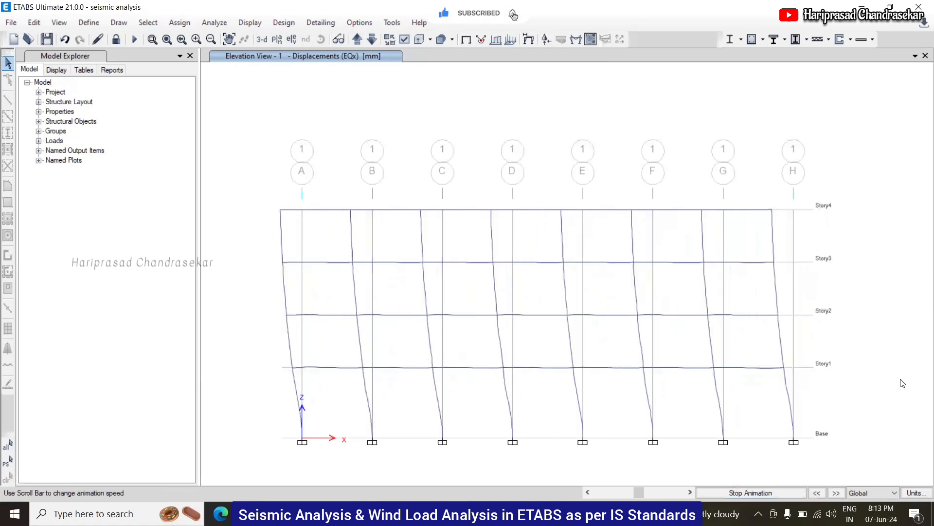
pyautogui.click(755, 493)
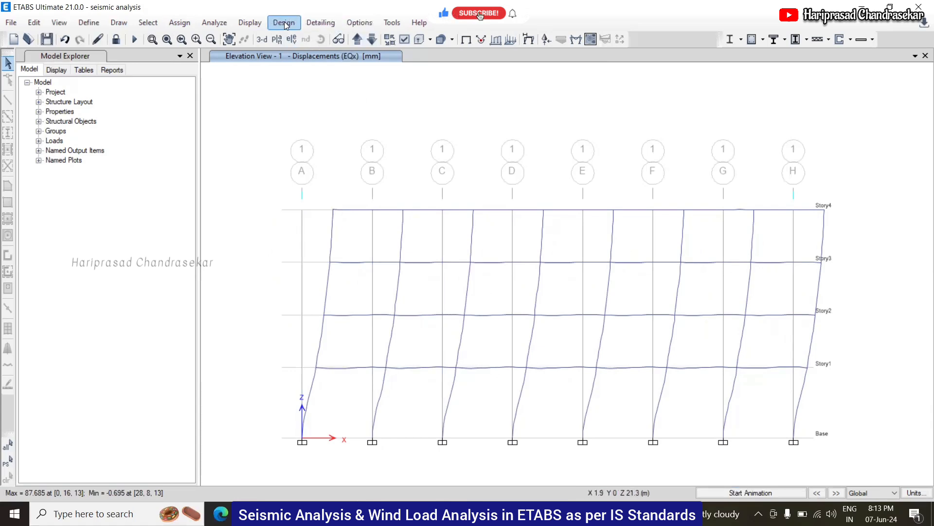
# - Open the story response plots and show the maximum story displacement for load case EQx
pyautogui.click(249, 22)
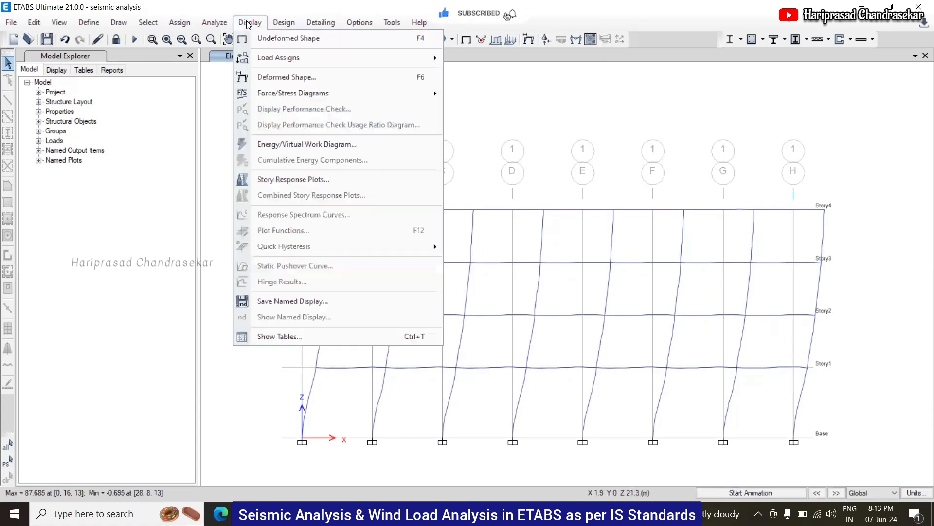
pyautogui.click(279, 179)
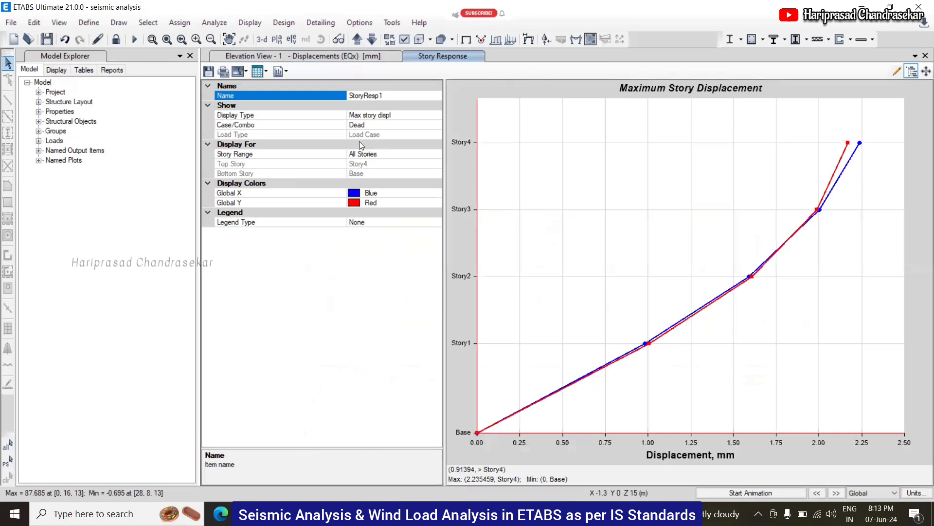
pyautogui.click(437, 120)
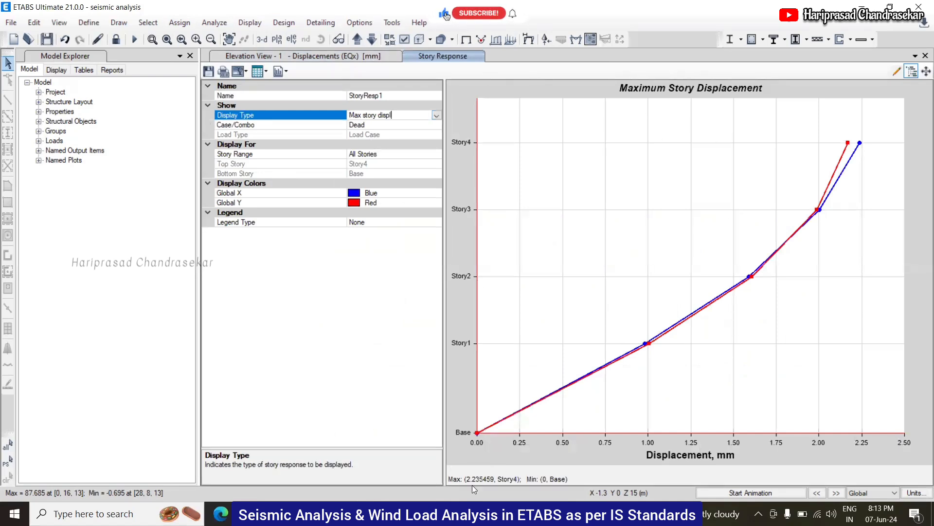
pyautogui.click(436, 127)
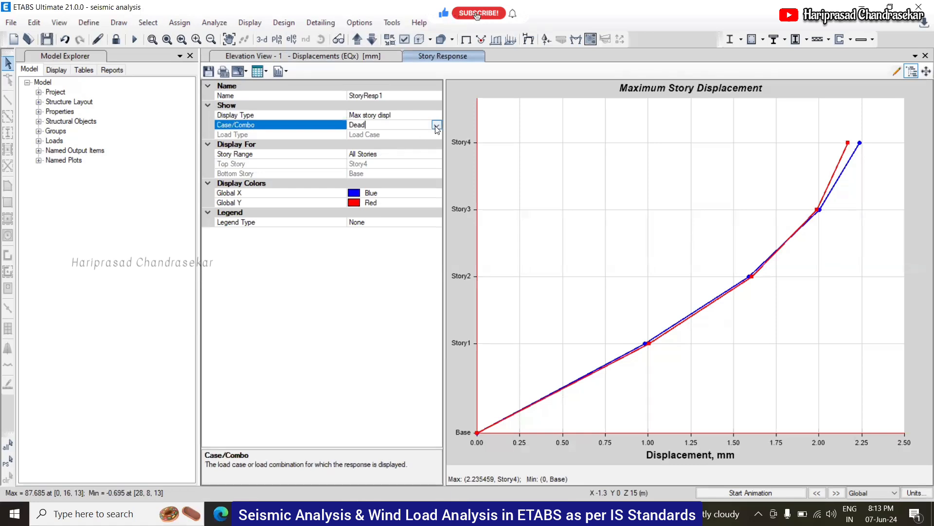
pyautogui.click(437, 126)
pyautogui.click(372, 141)
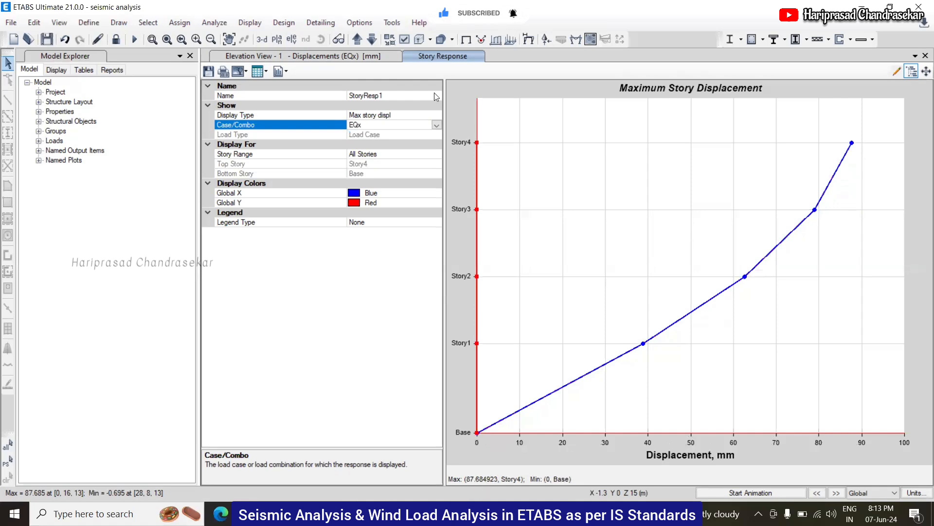
# - Switch the maximum story displacement plot to load case EQy
pyautogui.click(437, 125)
pyautogui.click(360, 151)
pyautogui.click(436, 126)
pyautogui.click(356, 158)
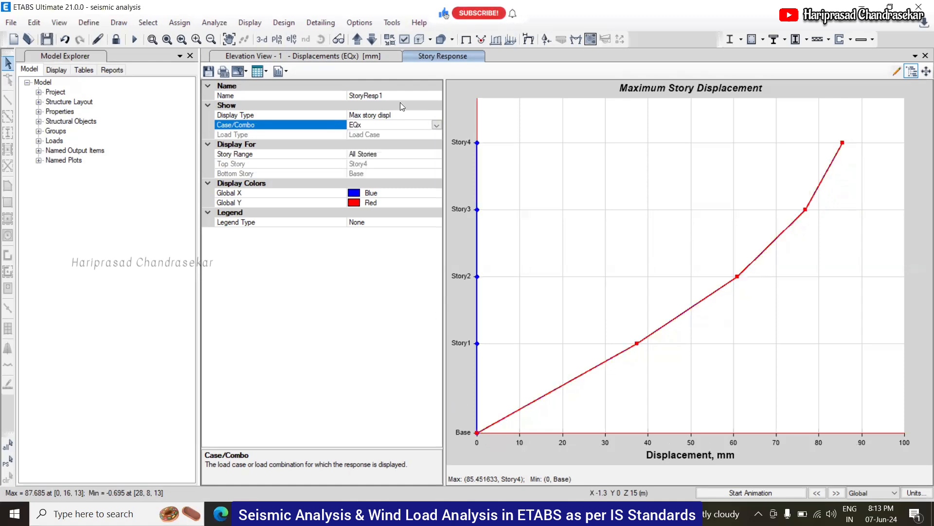
# - Plot the diaphragm drifts and the maximum story drifts for load case EQy
pyautogui.click(437, 114)
pyautogui.click(437, 114)
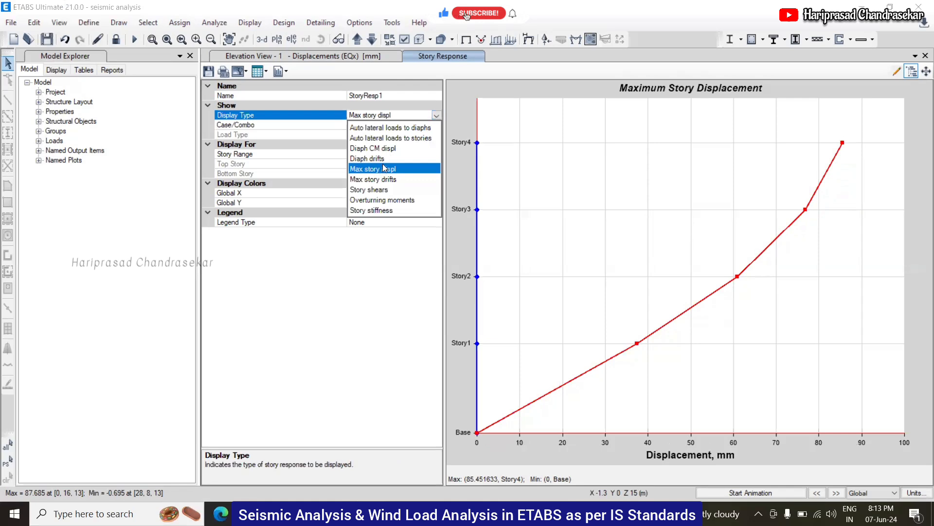
pyautogui.click(384, 160)
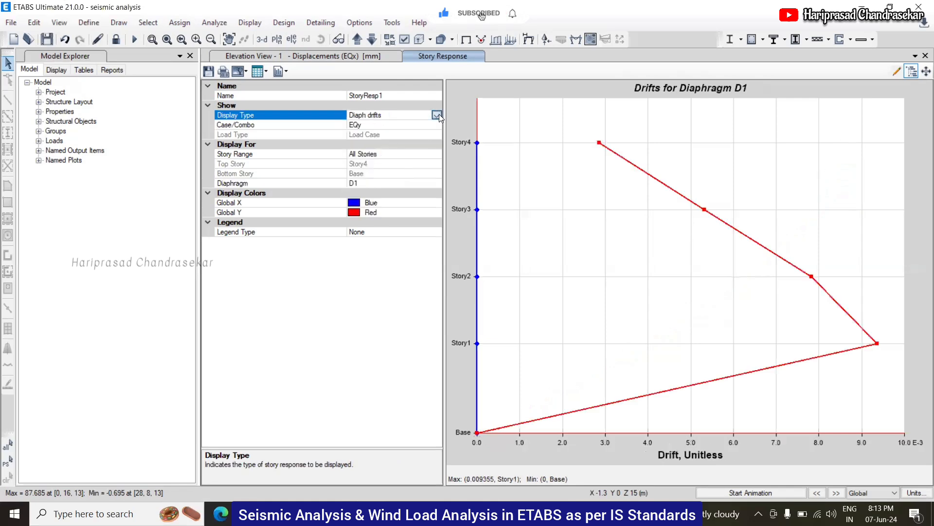
pyautogui.click(436, 115)
pyautogui.click(373, 180)
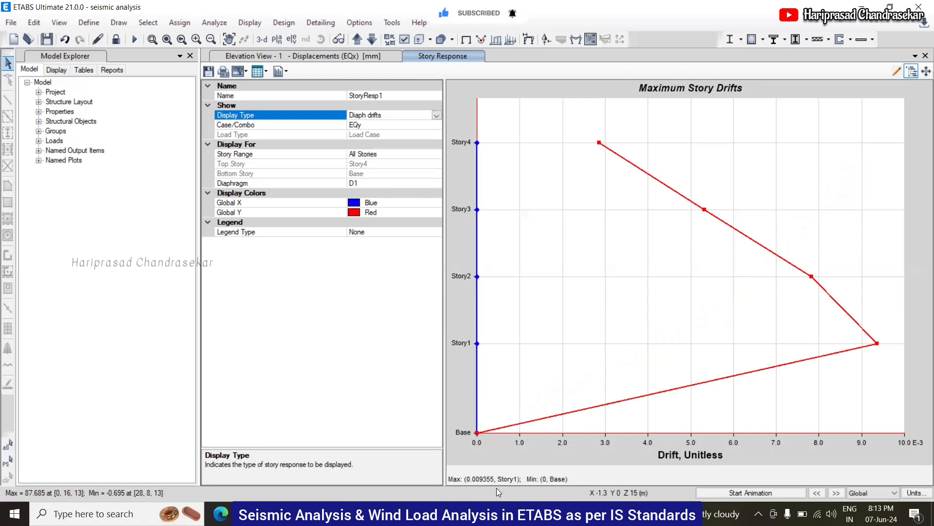
# - Show the maximum story drifts for load case EQx and inspect the plotted curve
pyautogui.click(437, 126)
pyautogui.click(437, 126)
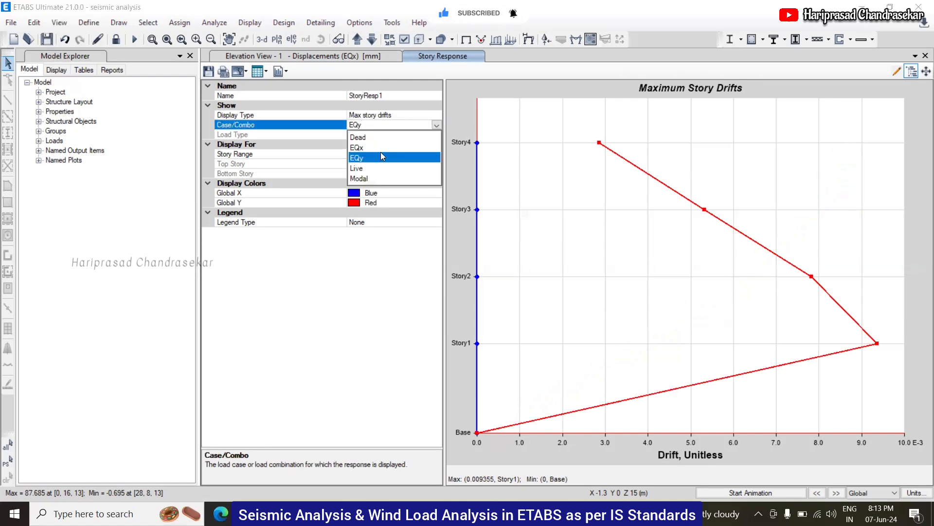
pyautogui.click(379, 144)
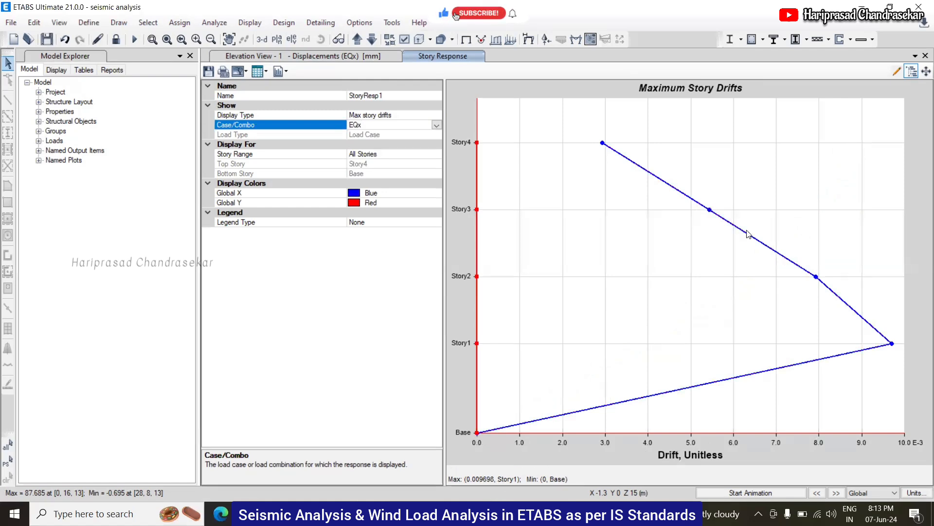
pyautogui.moveTo(747, 233)
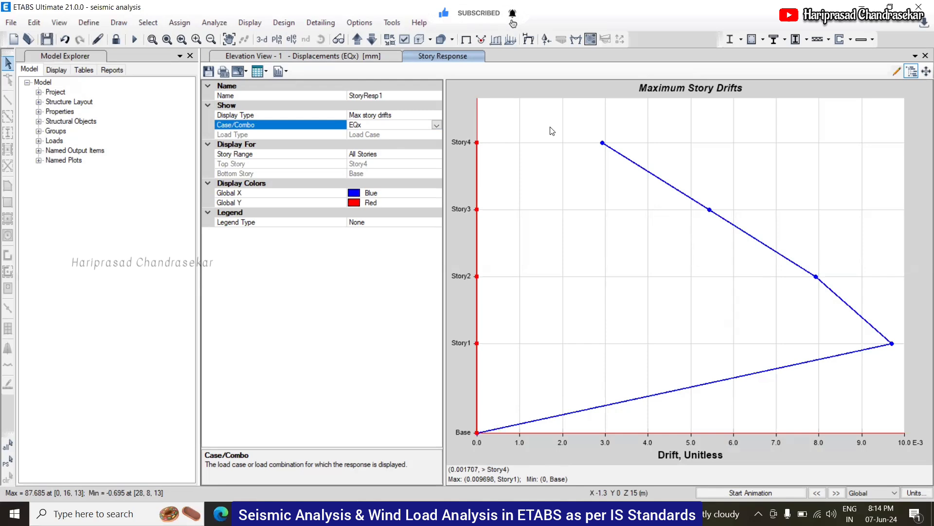
pyautogui.click(248, 23)
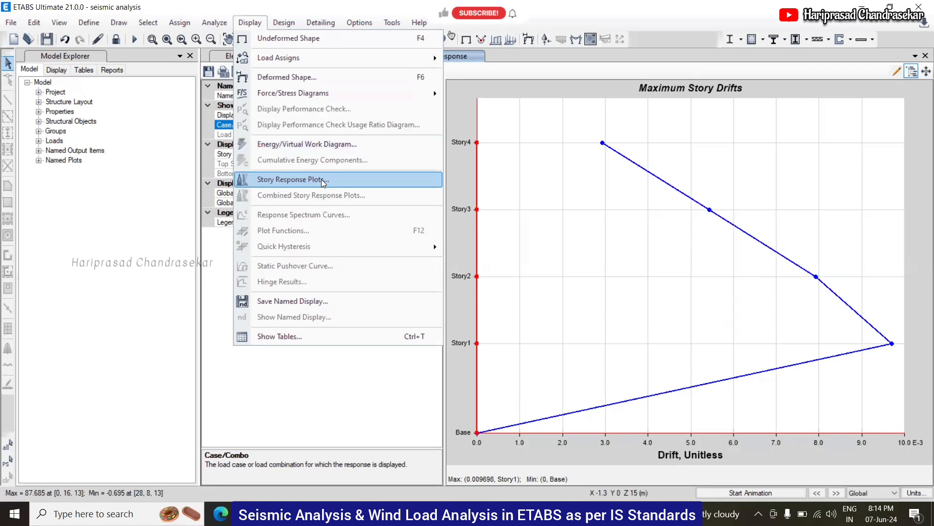
pyautogui.click(613, 223)
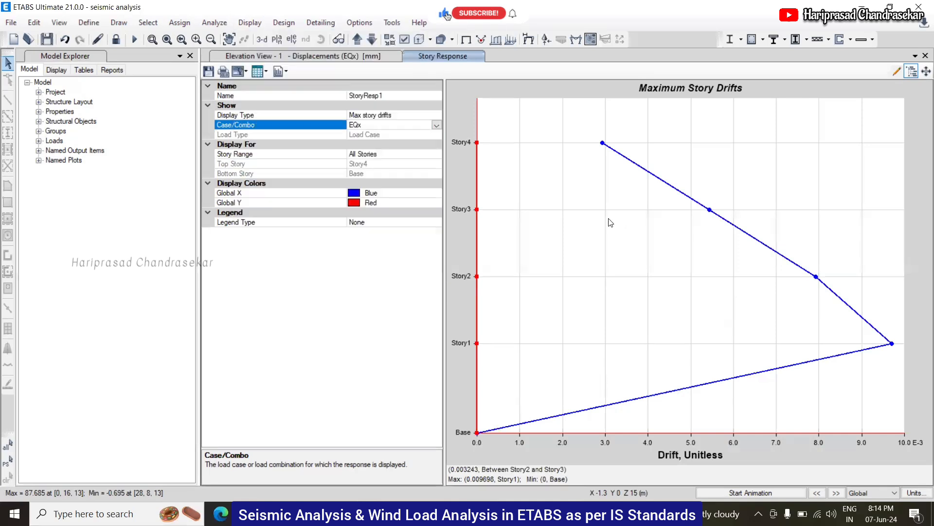
pyautogui.click(426, 223)
pyautogui.click(435, 223)
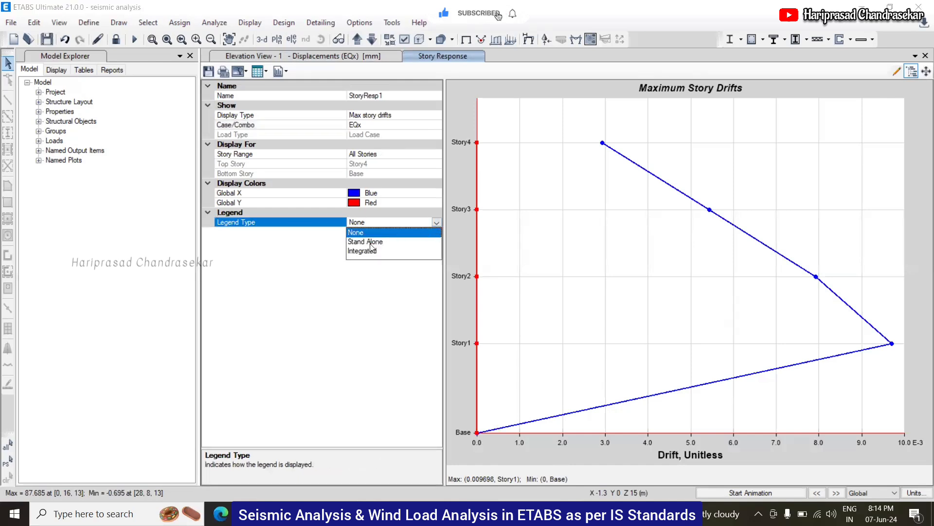
pyautogui.click(271, 269)
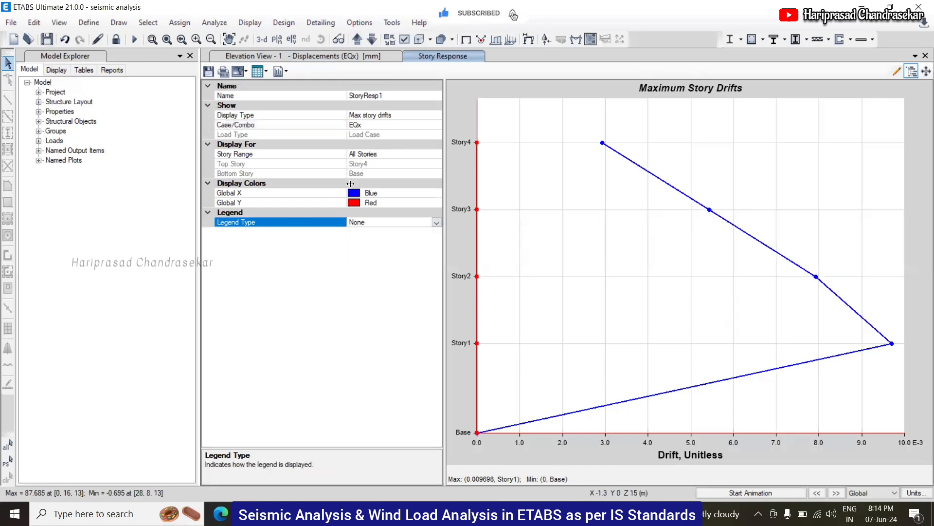
# - Close the story response plot and expand the analysis results and design data categories in the list of display tables
pyautogui.click(925, 56)
pyautogui.click(247, 26)
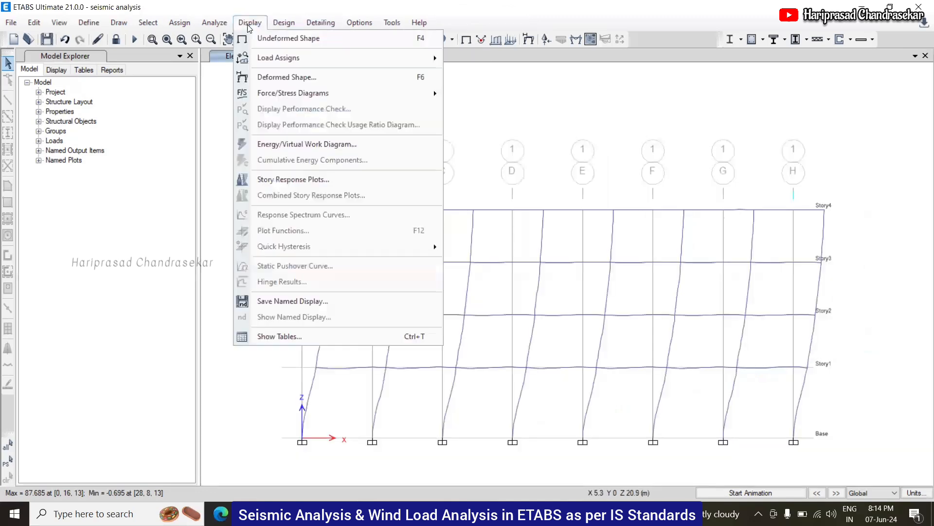
pyautogui.click(279, 336)
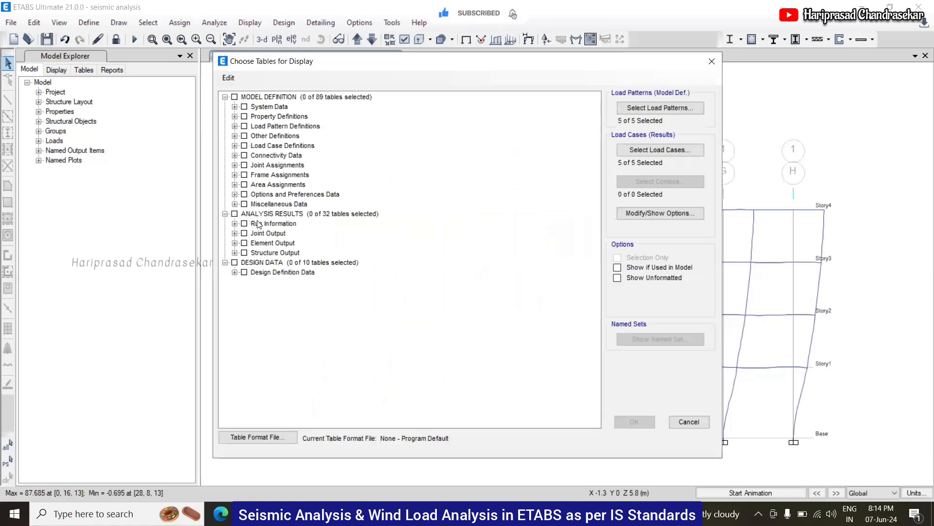
pyautogui.click(235, 234)
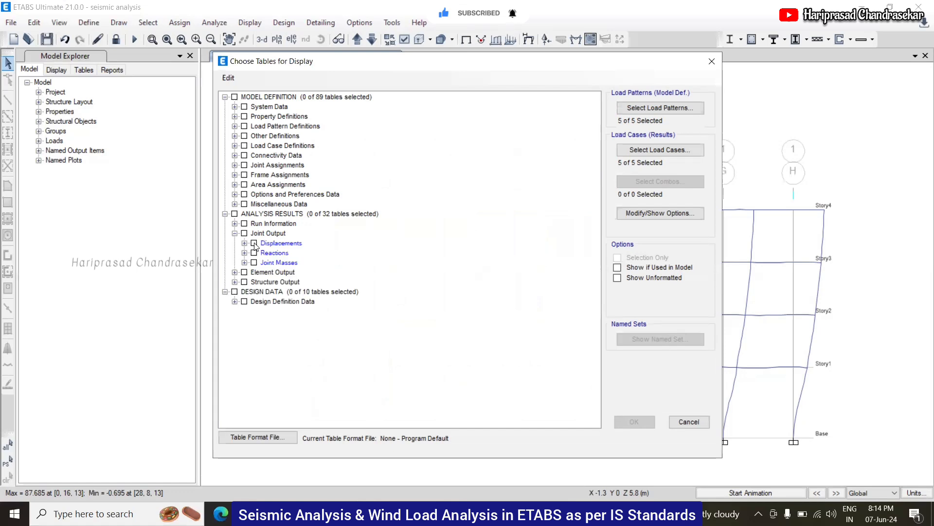
pyautogui.click(234, 272)
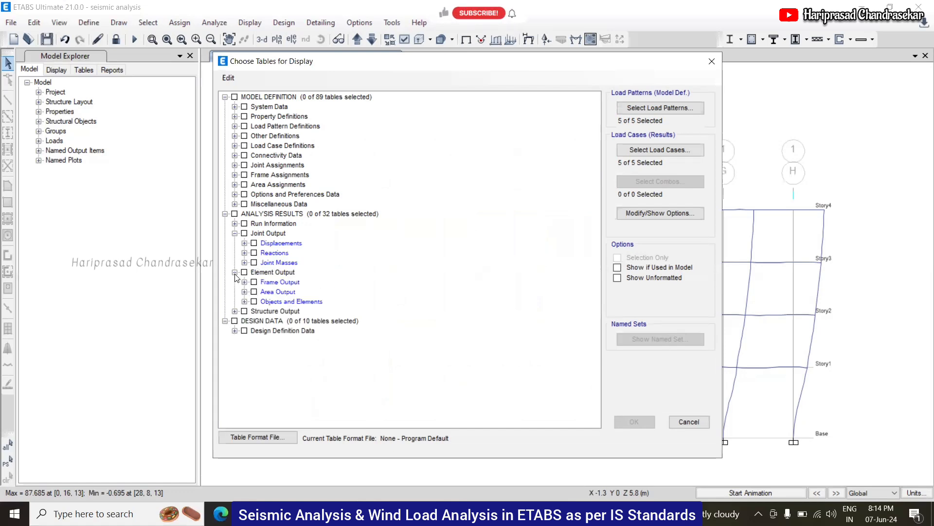
pyautogui.click(234, 311)
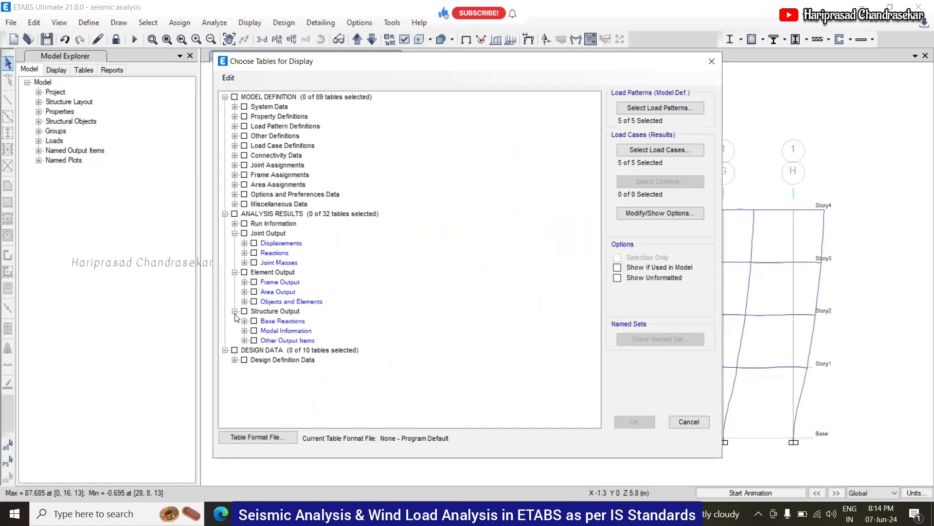
pyautogui.click(235, 360)
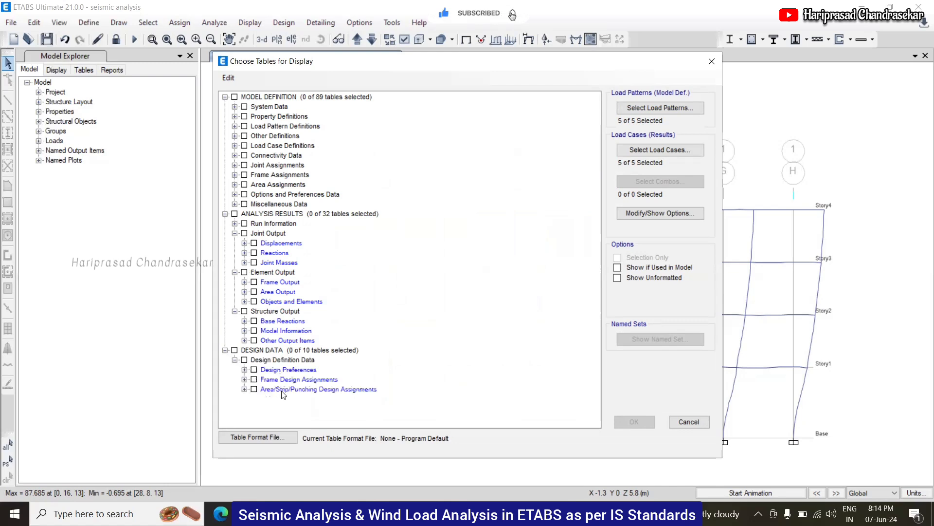
pyautogui.click(234, 223)
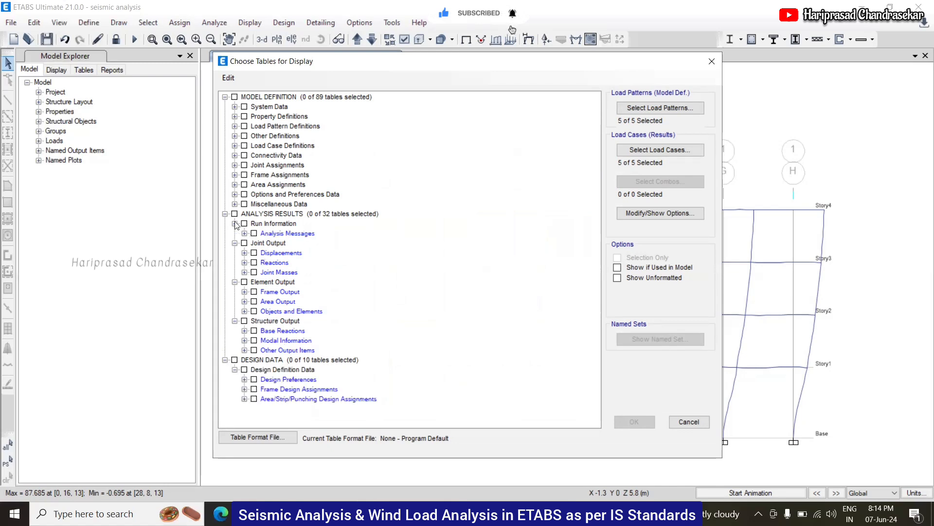
# - Display the Story Drifts table from the joint displacement results
pyautogui.click(245, 253)
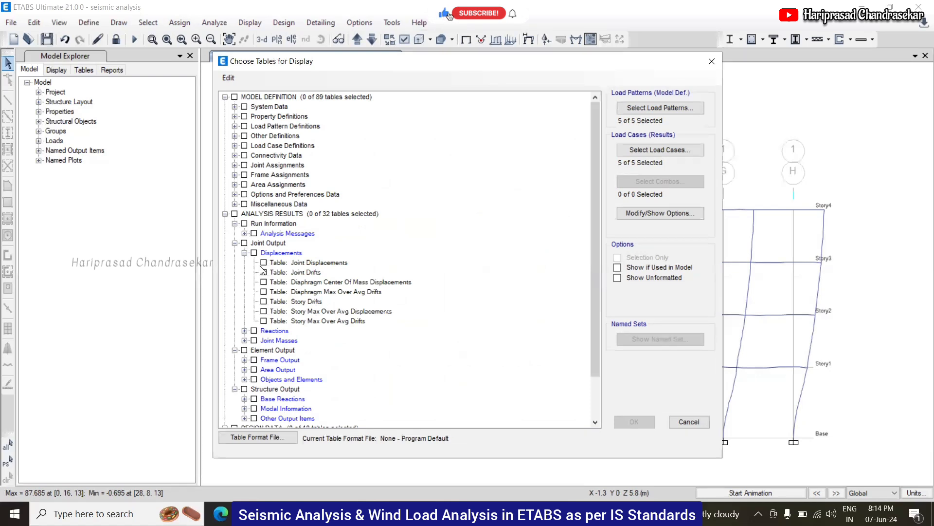
pyautogui.click(275, 301)
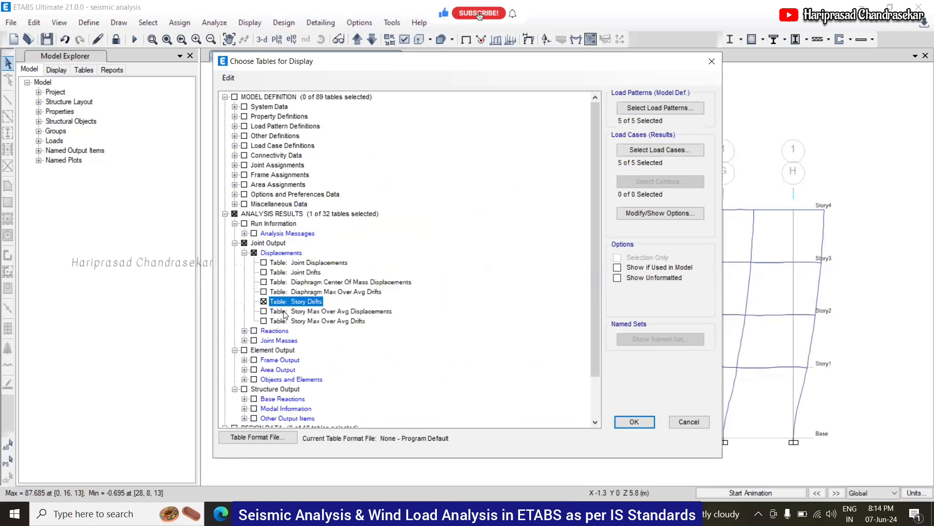
pyautogui.click(650, 418)
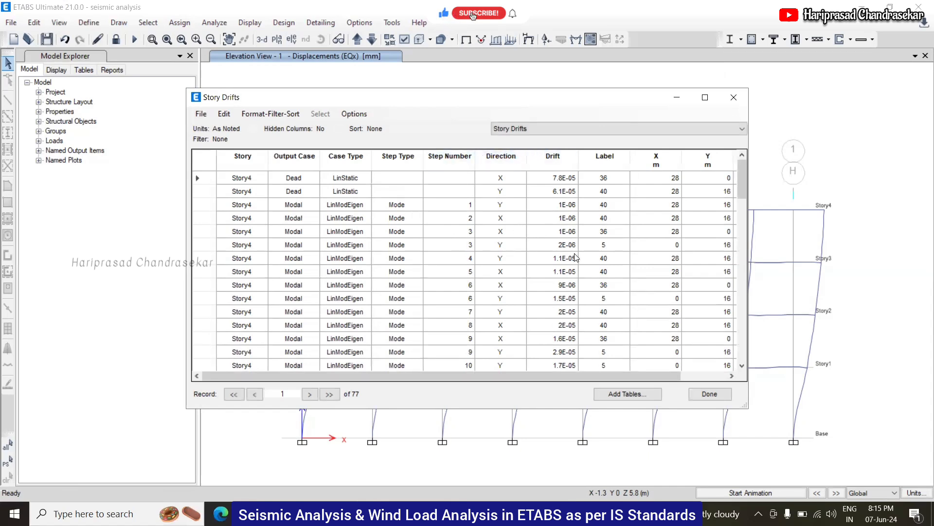
# - Examine the drift values for EQx and EQy at each story in the Story Drifts table, then close it
pyautogui.scroll(-8, 574, 257)
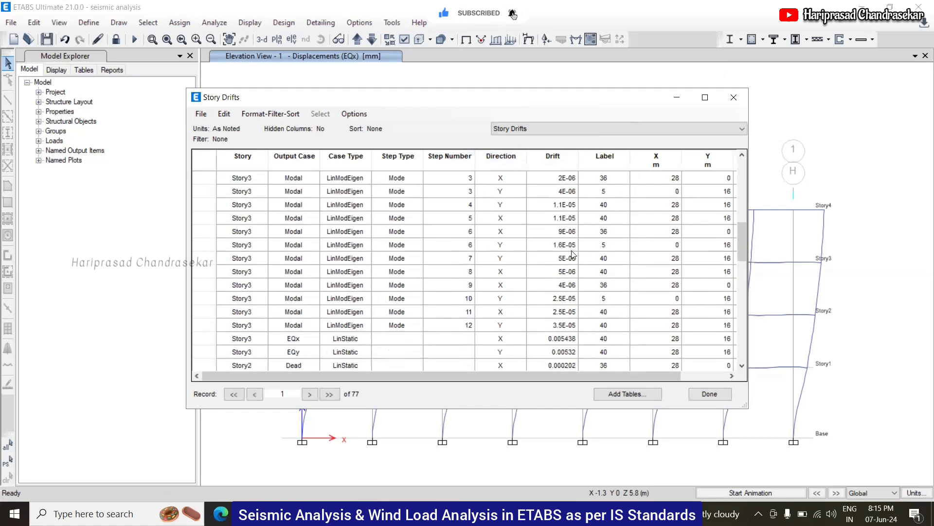
pyautogui.scroll(-5, 551, 244)
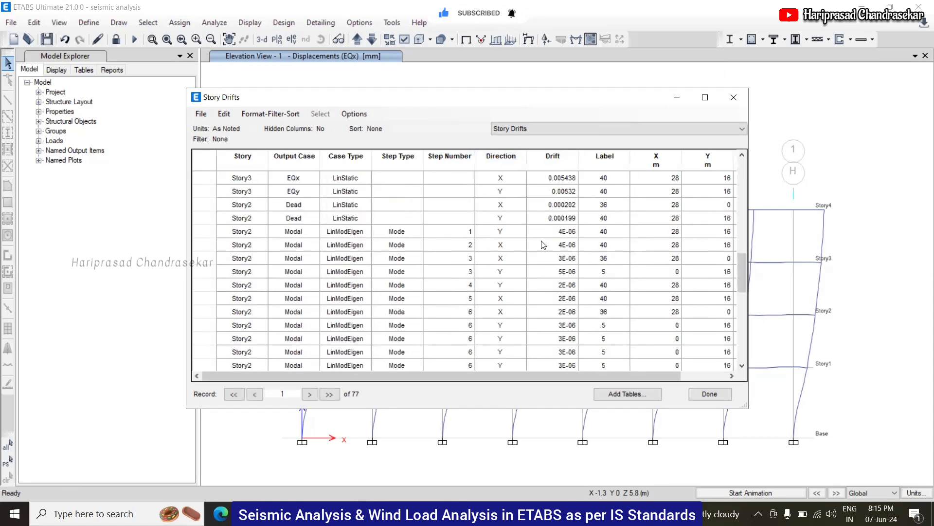
pyautogui.scroll(-9, 577, 245)
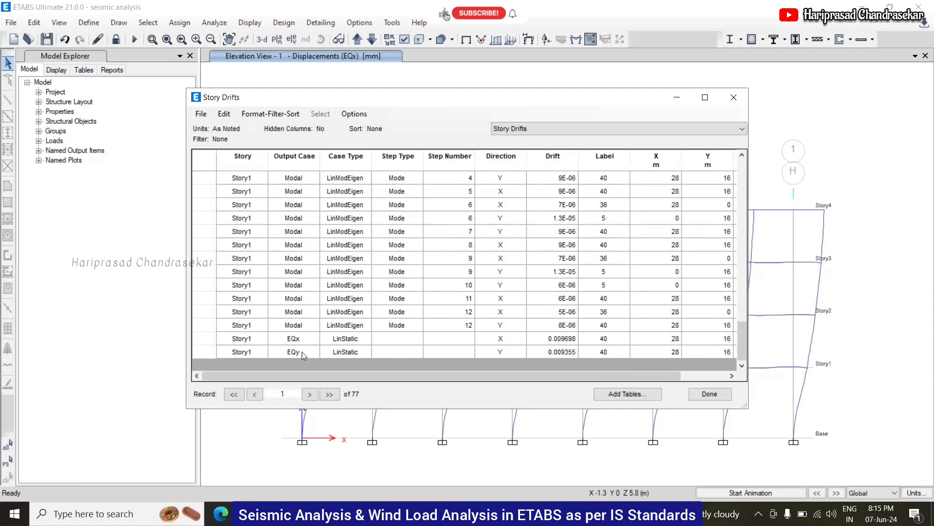
pyautogui.scroll(4, 364, 281)
pyautogui.scroll(-3, 364, 281)
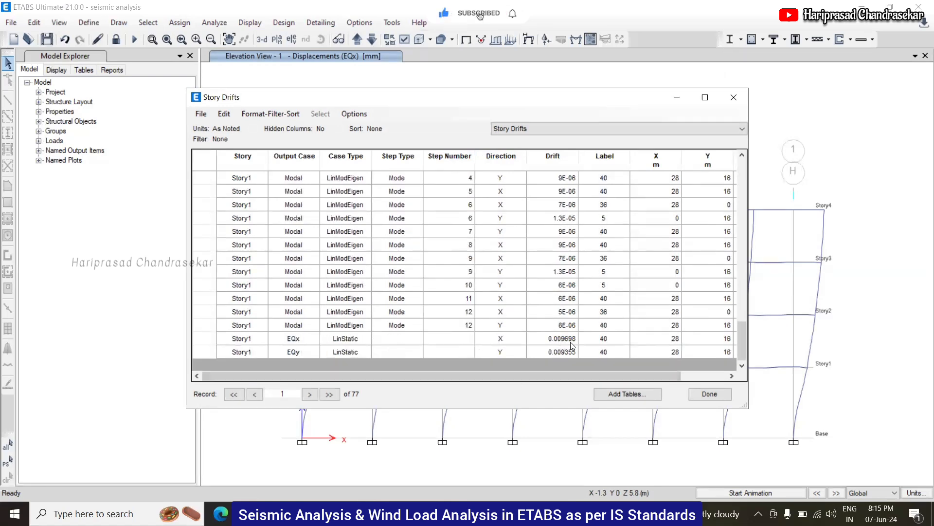
pyautogui.scroll(4, 521, 276)
pyautogui.scroll(8, 521, 276)
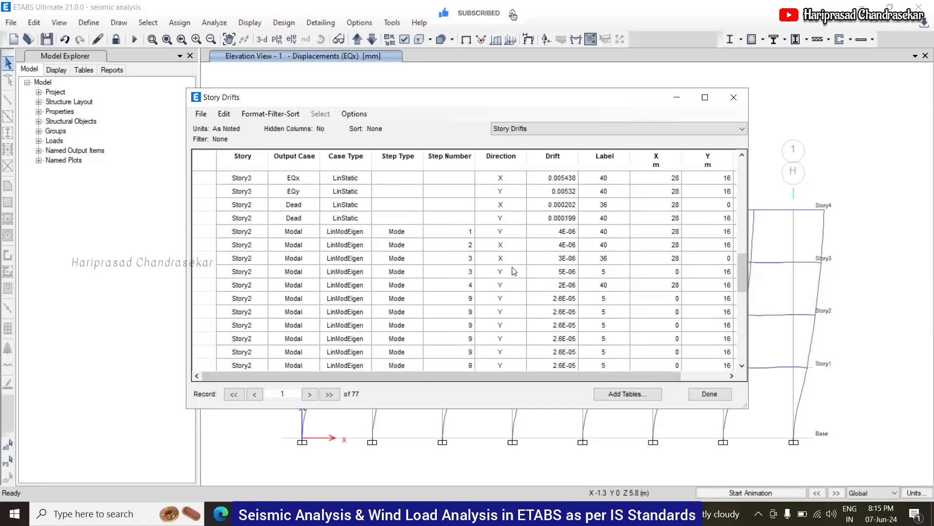
pyautogui.scroll(10, 497, 258)
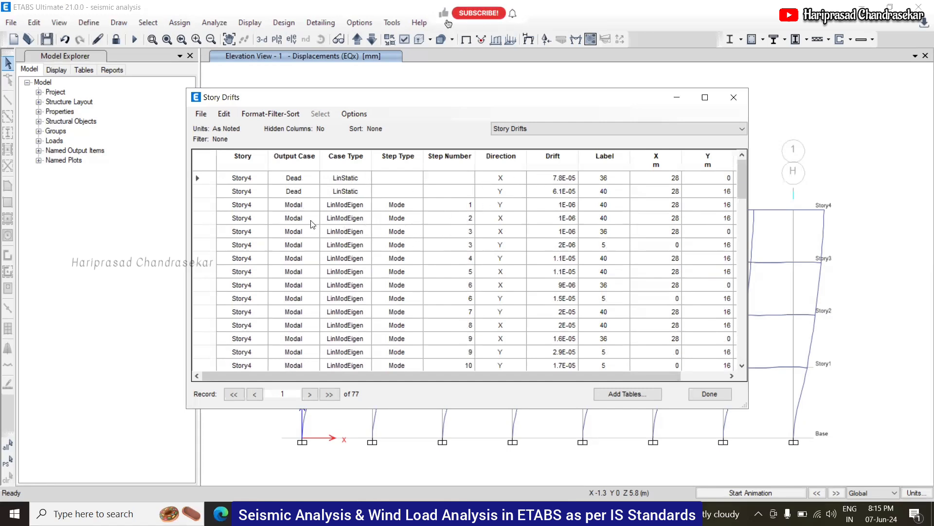
pyautogui.click(522, 130)
pyautogui.click(522, 131)
pyautogui.click(710, 393)
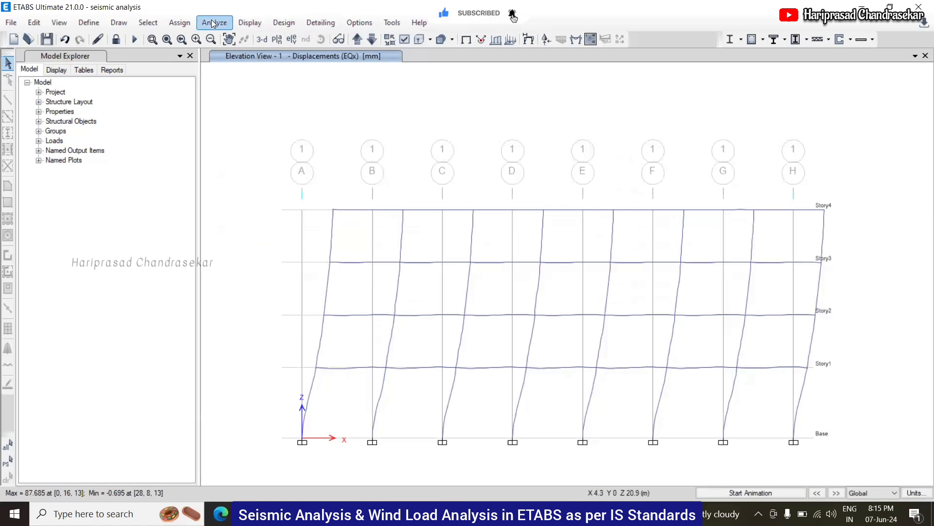
pyautogui.click(250, 23)
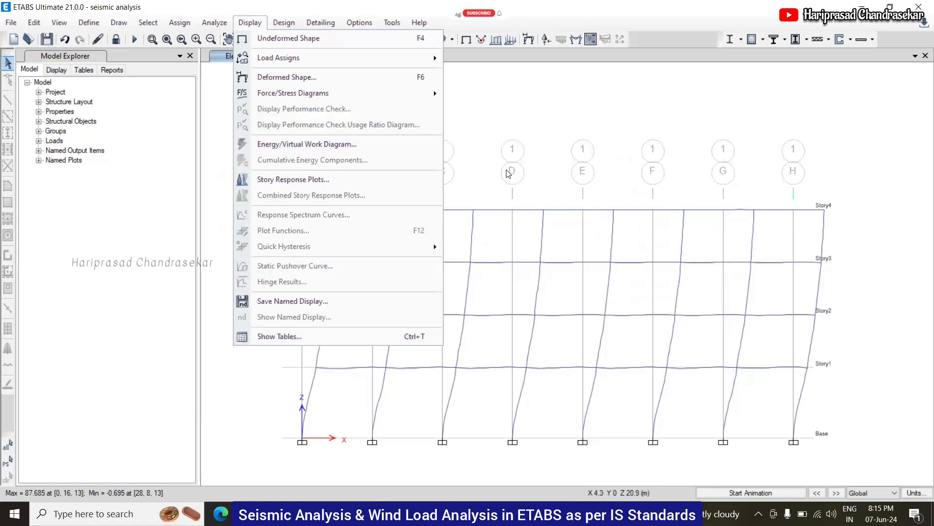
pyautogui.click(507, 140)
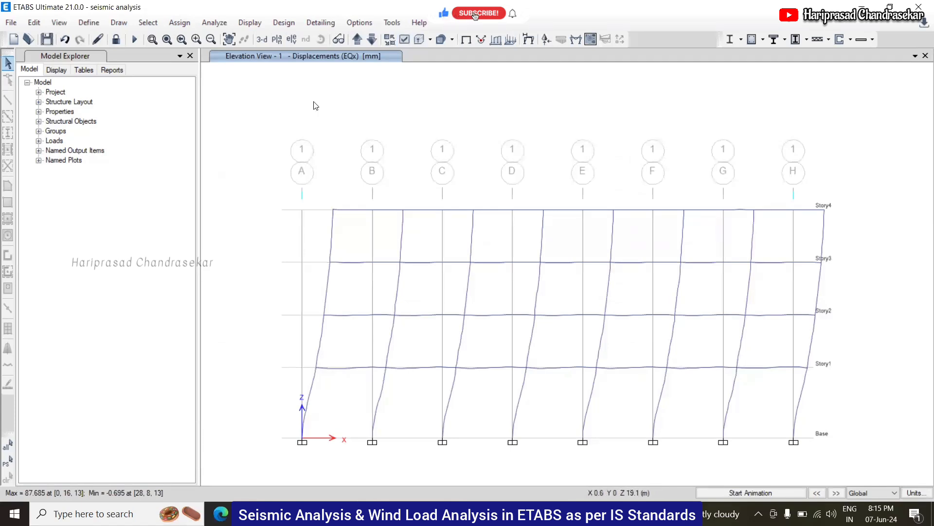
# - Unlock the model by discarding its analysis results and open the load pattern definitions
pyautogui.click(117, 41)
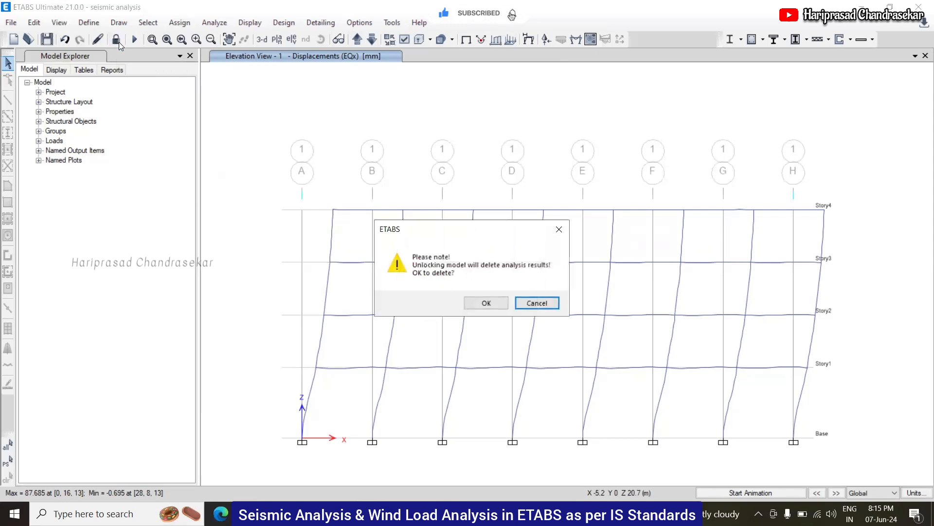
pyautogui.click(487, 302)
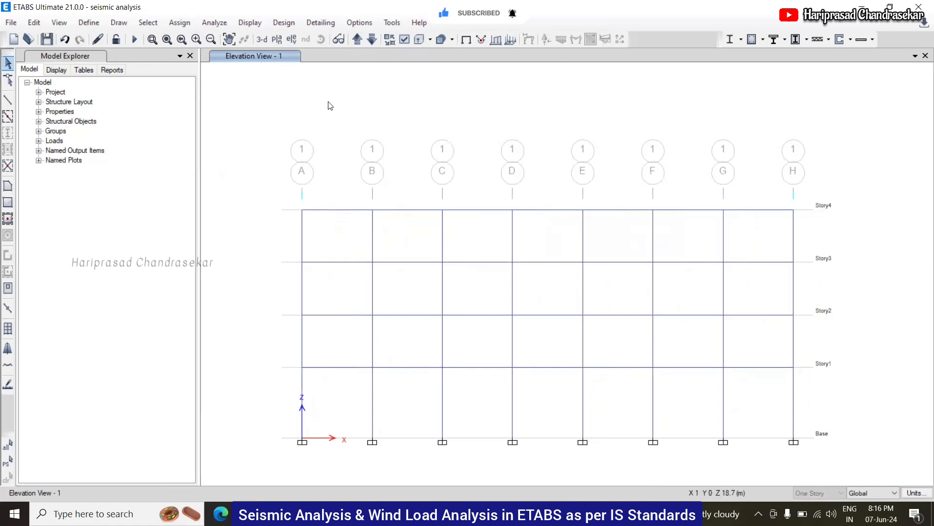
pyautogui.click(95, 25)
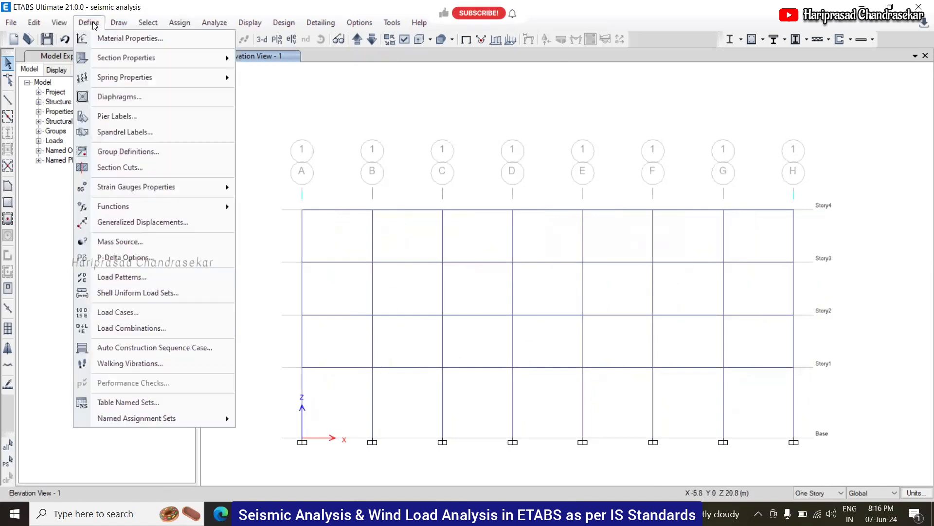
pyautogui.click(145, 277)
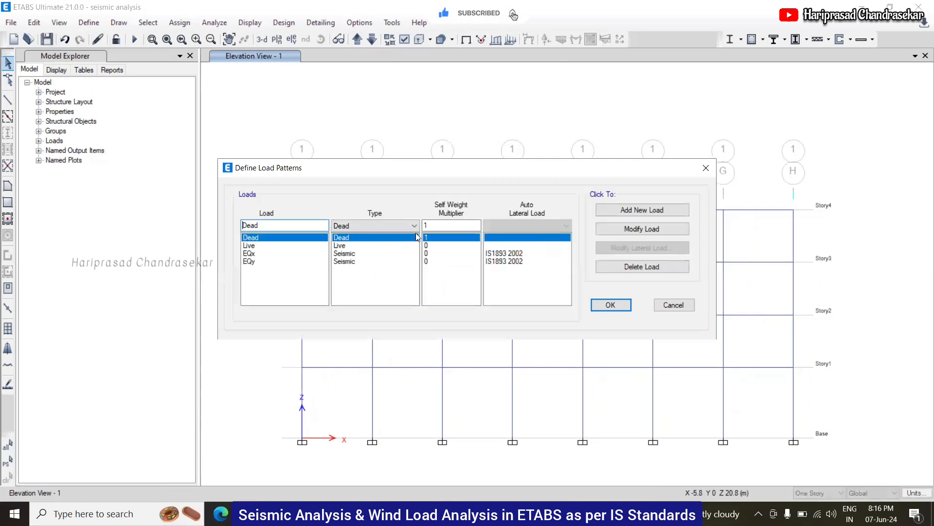
# - Add a Wind load pattern named WLx with Indian IS875:1987 as its auto lateral load
pyautogui.click(369, 227)
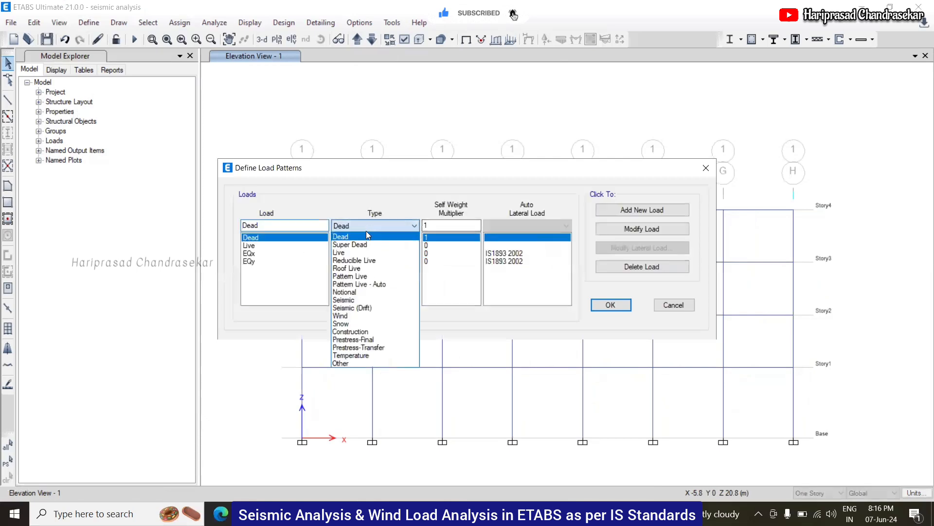
pyautogui.click(357, 317)
pyautogui.moveTo(286, 226); pyautogui.dragTo(200, 227)
pyautogui.write('WLx')
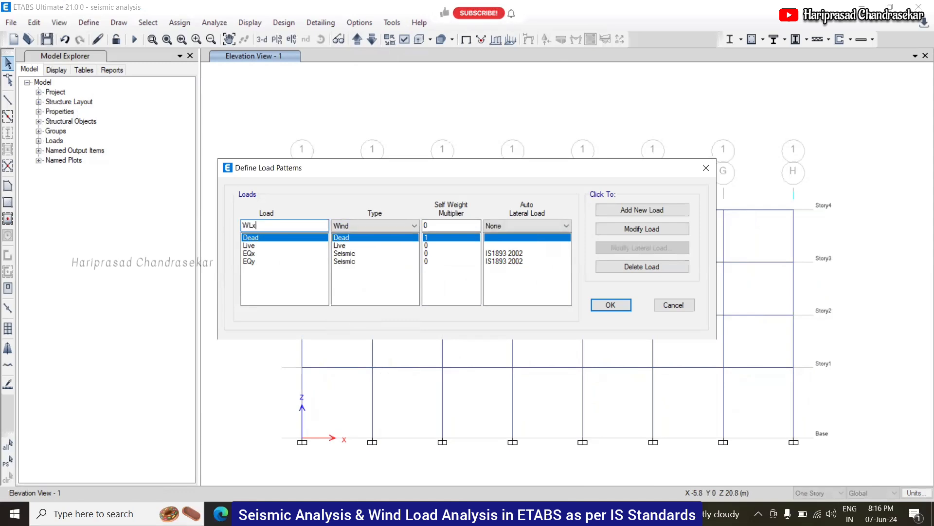
pyautogui.click(519, 225)
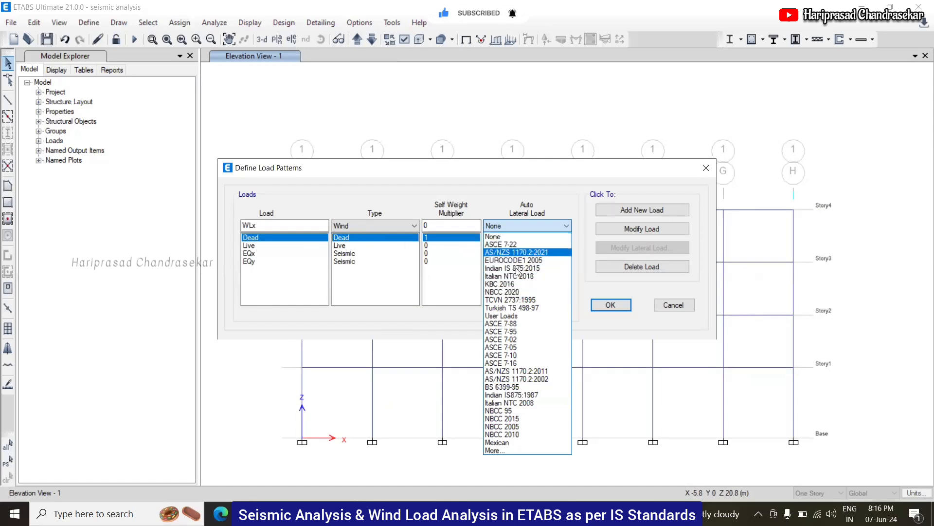
pyautogui.click(514, 395)
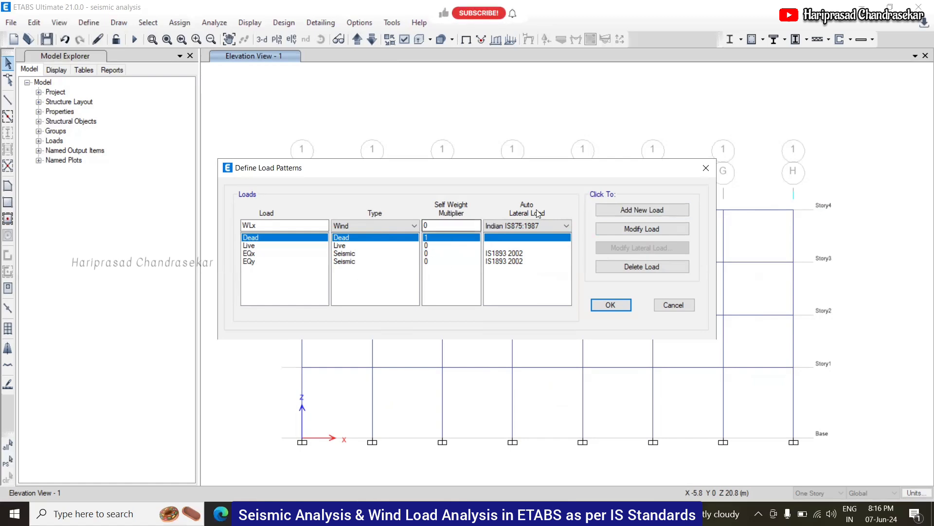
pyautogui.click(613, 212)
# - Add a second Wind load pattern named WLz, also using Indian IS875:1987
pyautogui.click(276, 227)
pyautogui.press('BackSpace')
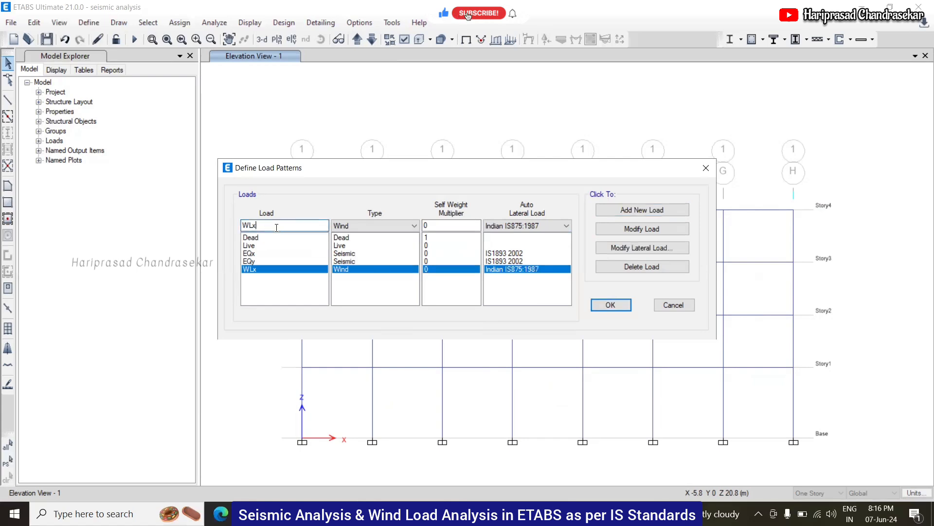
pyautogui.write('z')
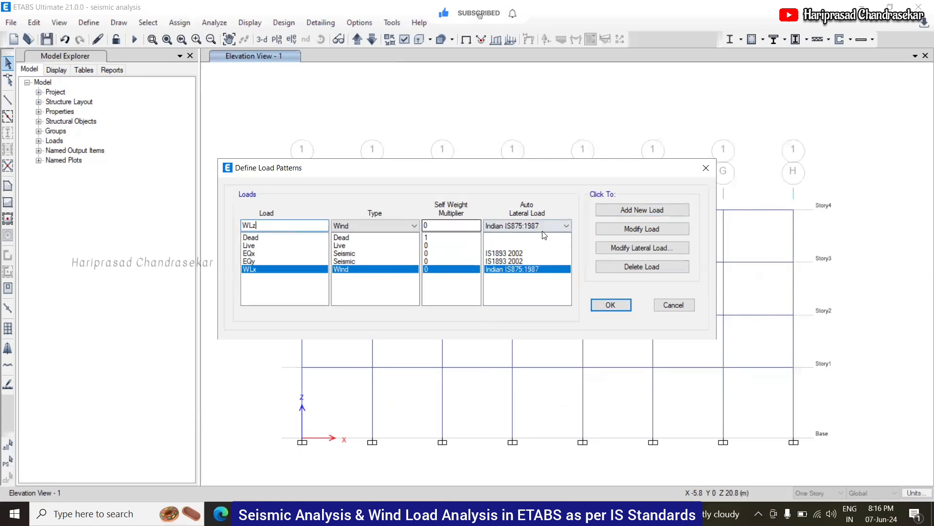
pyautogui.click(621, 208)
# - Review the wind speed, terrain category and structure class in the lateral load settings of WLx
pyautogui.click(307, 268)
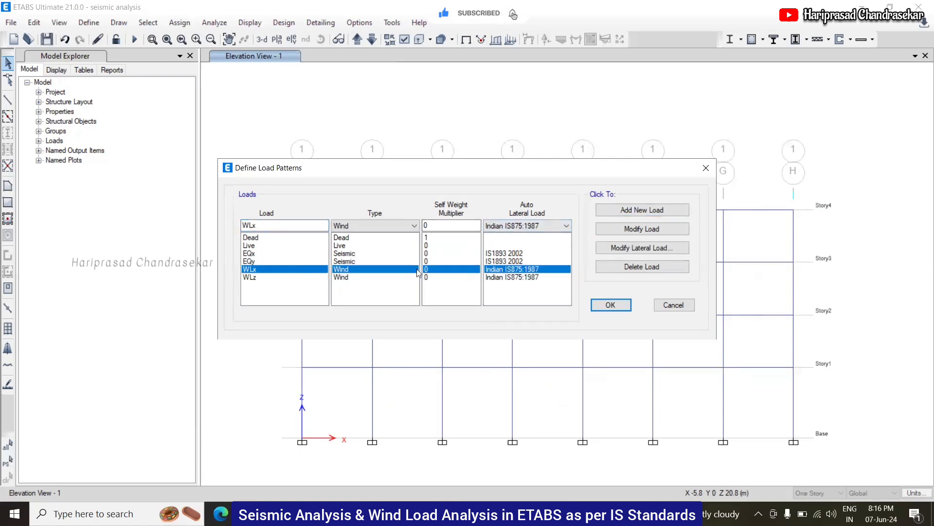
pyautogui.click(629, 248)
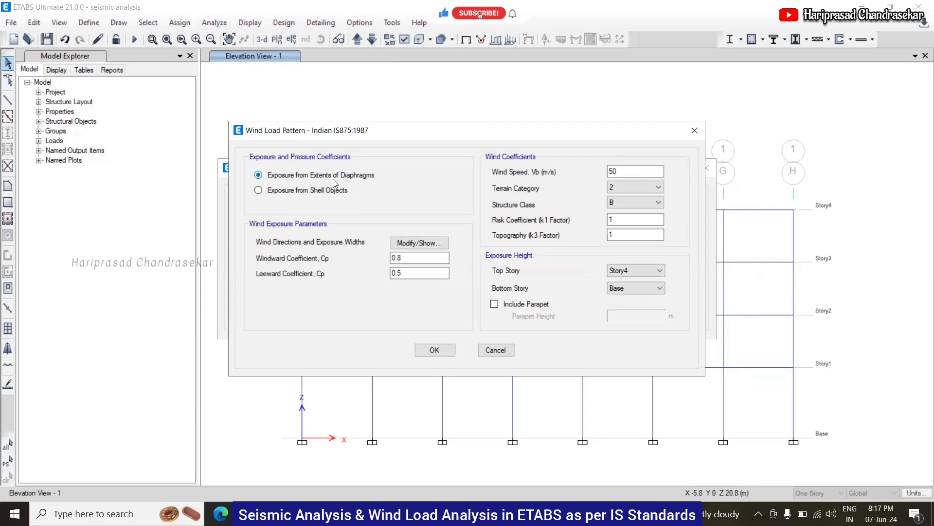
pyautogui.doubleClick(639, 173)
pyautogui.click(632, 187)
pyautogui.click(631, 195)
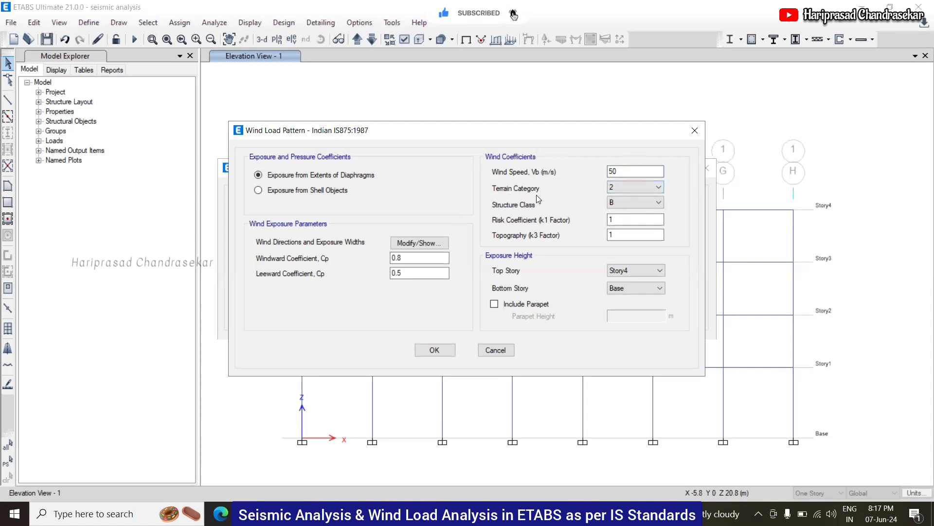
pyautogui.click(638, 203)
pyautogui.click(637, 203)
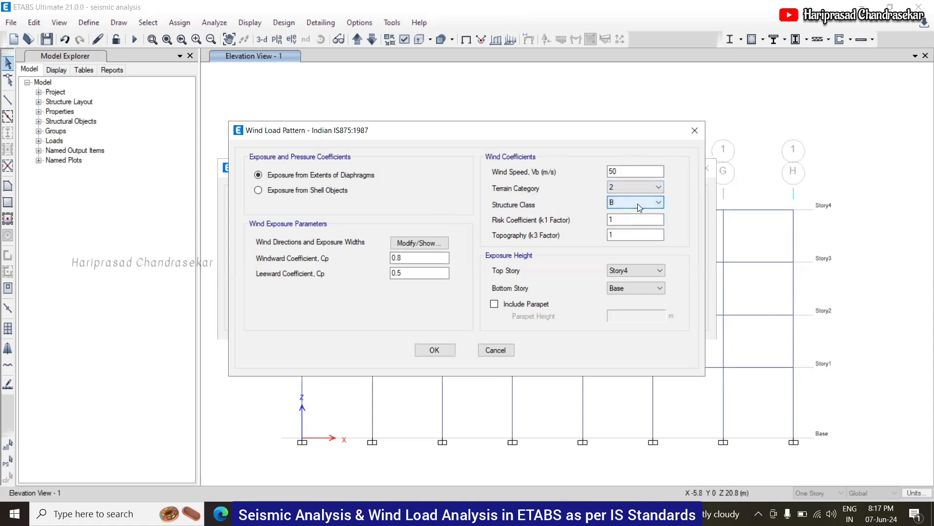
pyautogui.doubleClick(628, 171)
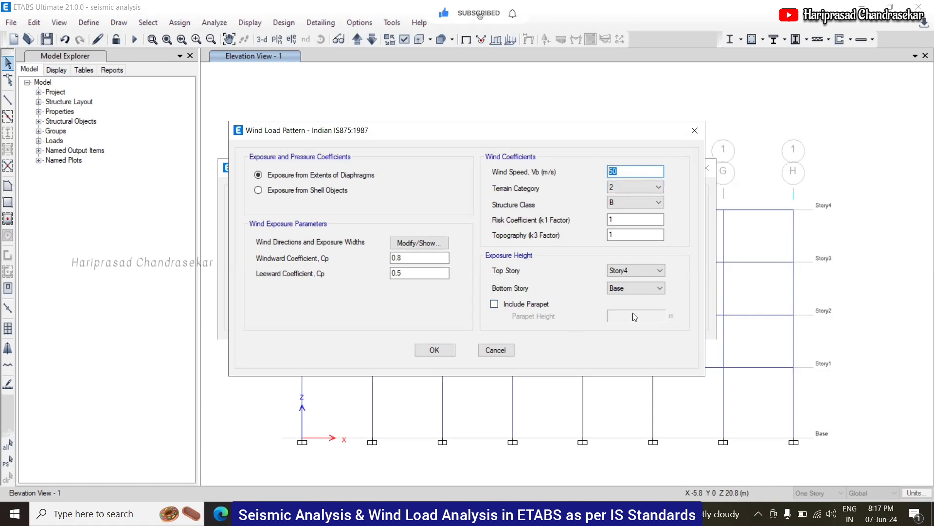
# - Accept direction angles 0; 90 with auto-calculated exposure widths for WLx and confirm its wind load settings
pyautogui.click(421, 248)
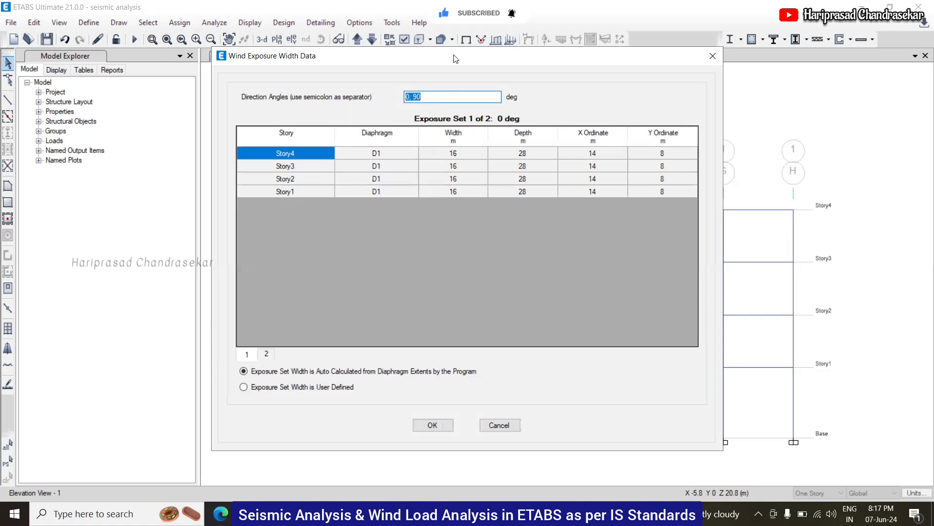
pyautogui.moveTo(456, 58); pyautogui.dragTo(611, 53)
pyautogui.click(590, 90)
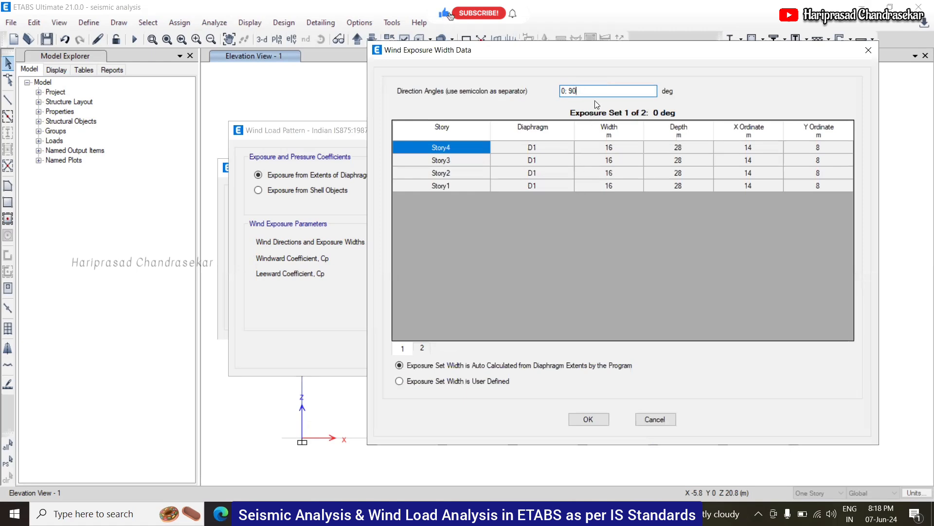
pyautogui.doubleClick(569, 92)
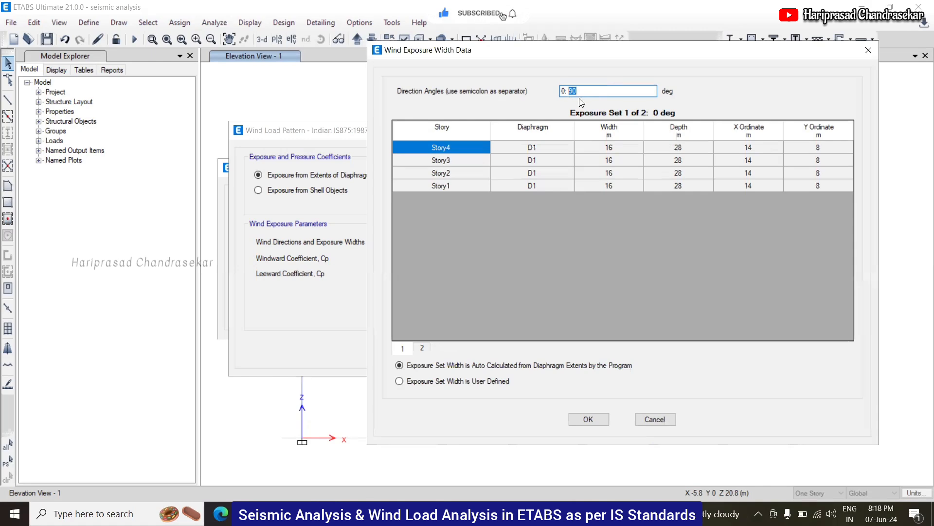
pyautogui.click(614, 92)
pyautogui.click(590, 419)
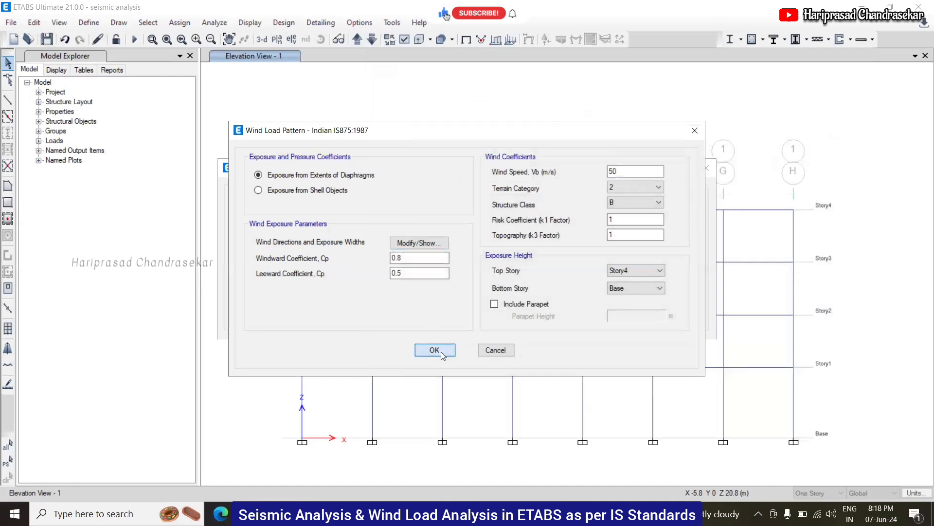
pyautogui.click(439, 351)
# - Accept the wind load settings of WLz with direction angles 0; 90 and confirm the load pattern definitions
pyautogui.click(436, 278)
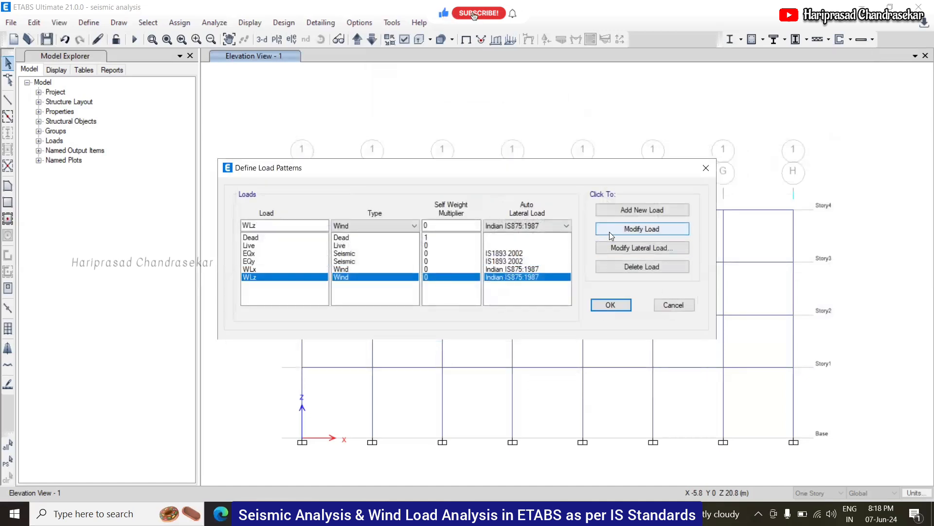
pyautogui.click(651, 248)
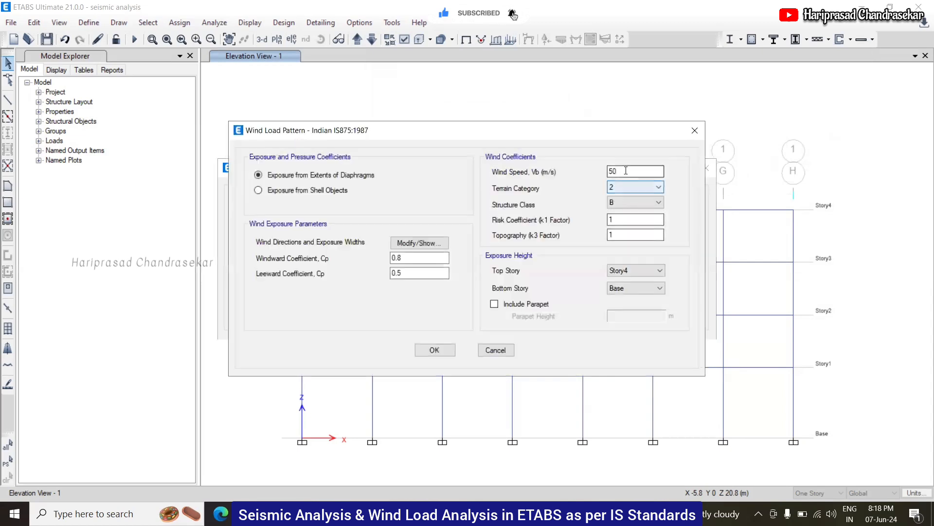
pyautogui.click(420, 243)
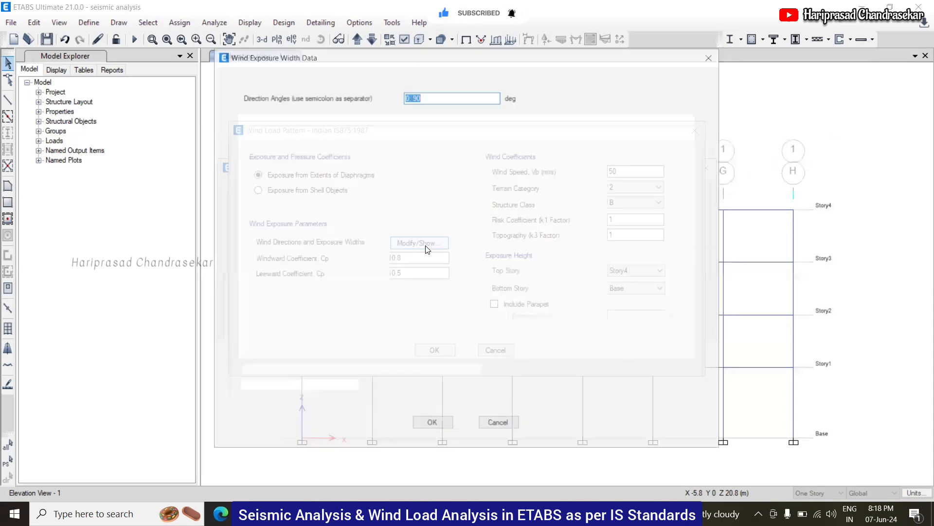
pyautogui.click(433, 96)
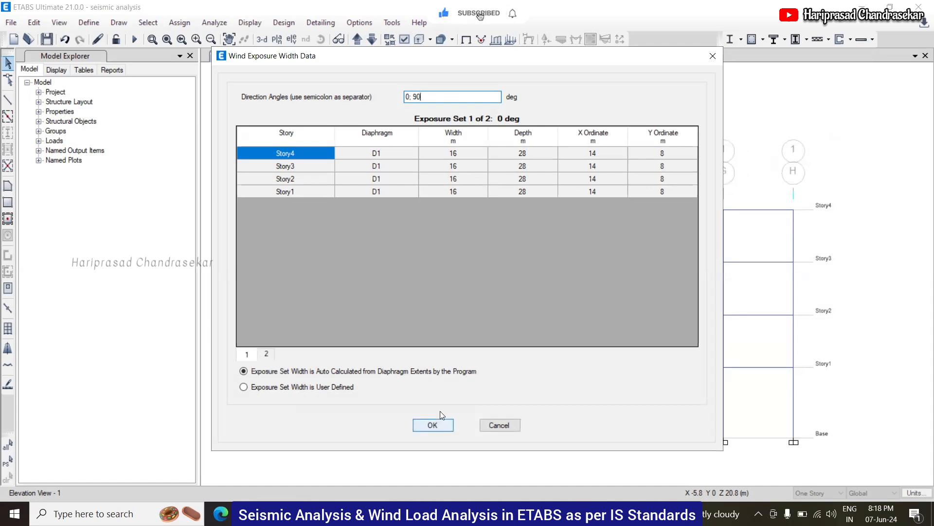
pyautogui.click(437, 425)
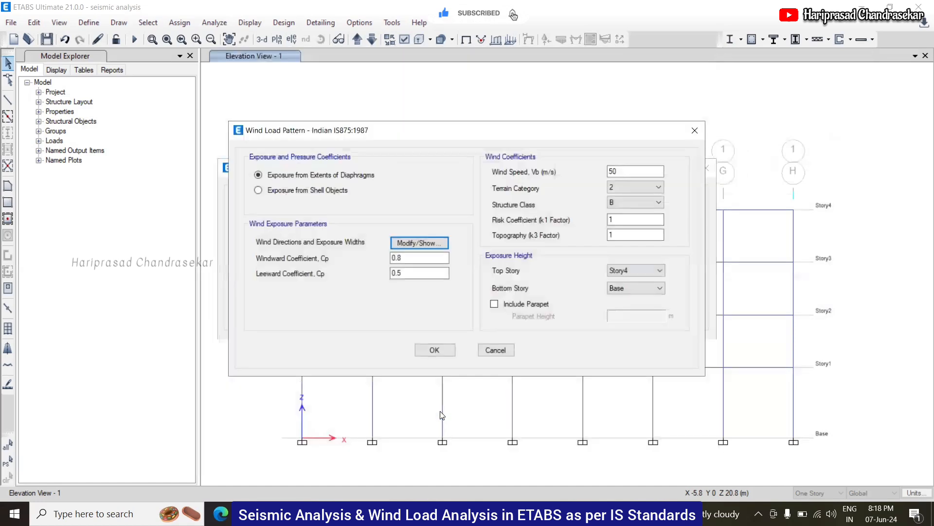
pyautogui.click(436, 350)
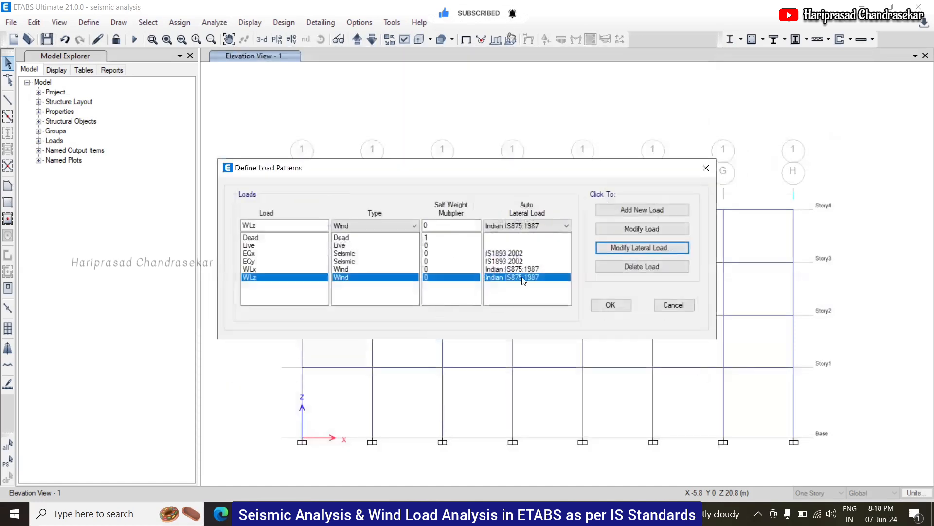
pyautogui.click(610, 303)
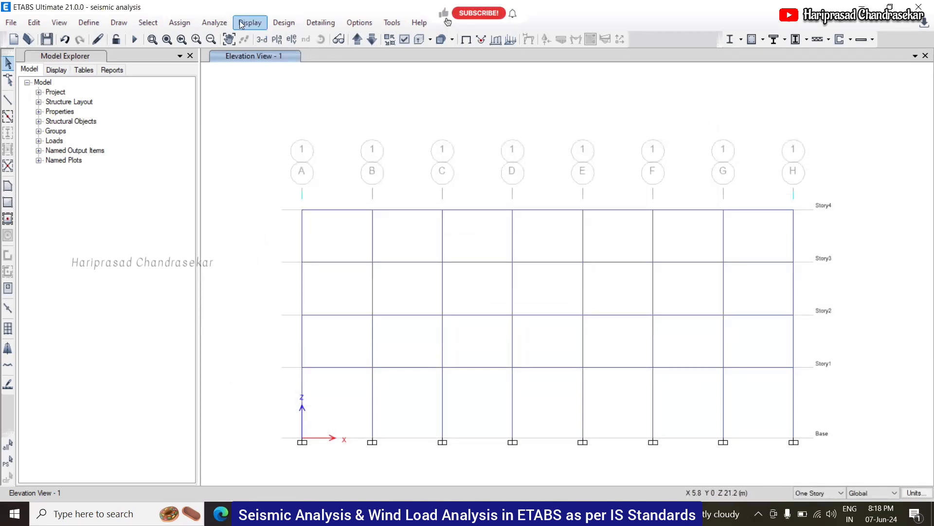
# - Check the model with all checks selected, then run the analysis
pyautogui.click(215, 23)
pyautogui.click(240, 38)
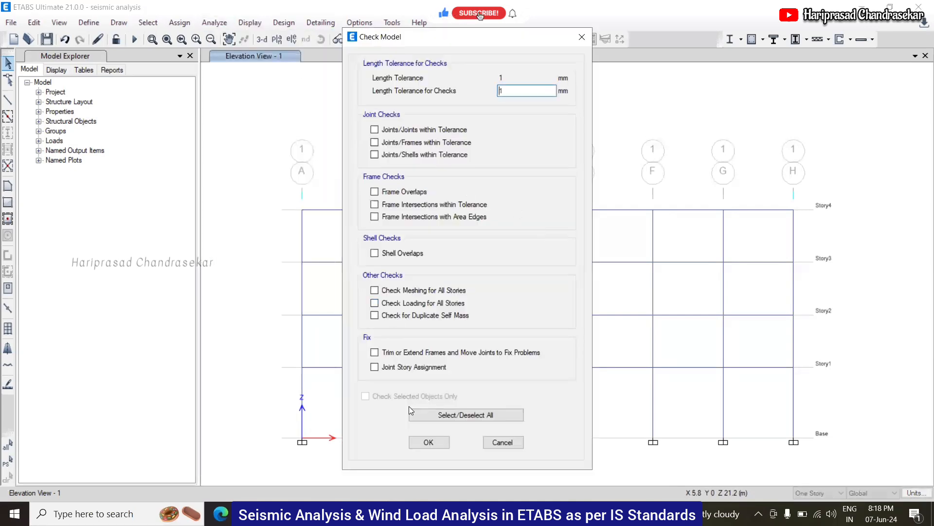
pyautogui.click(435, 415)
pyautogui.click(428, 441)
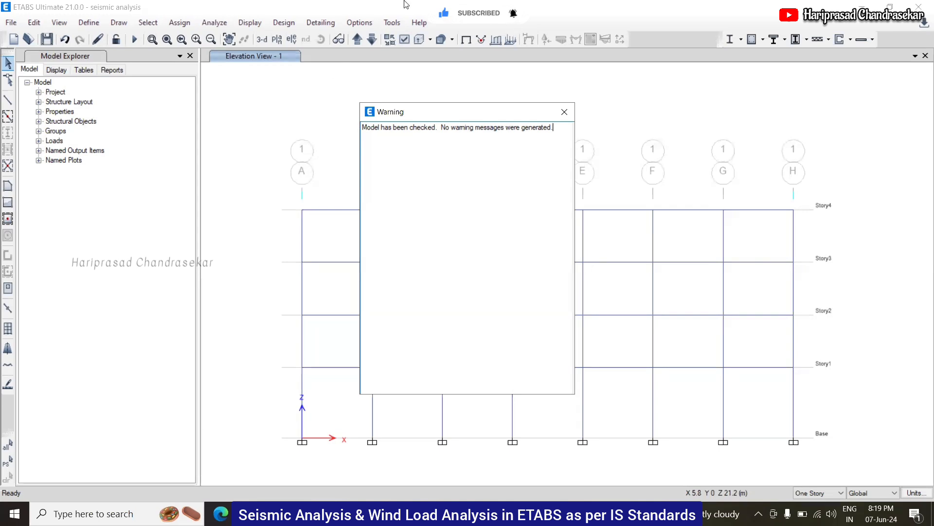
pyautogui.click(564, 112)
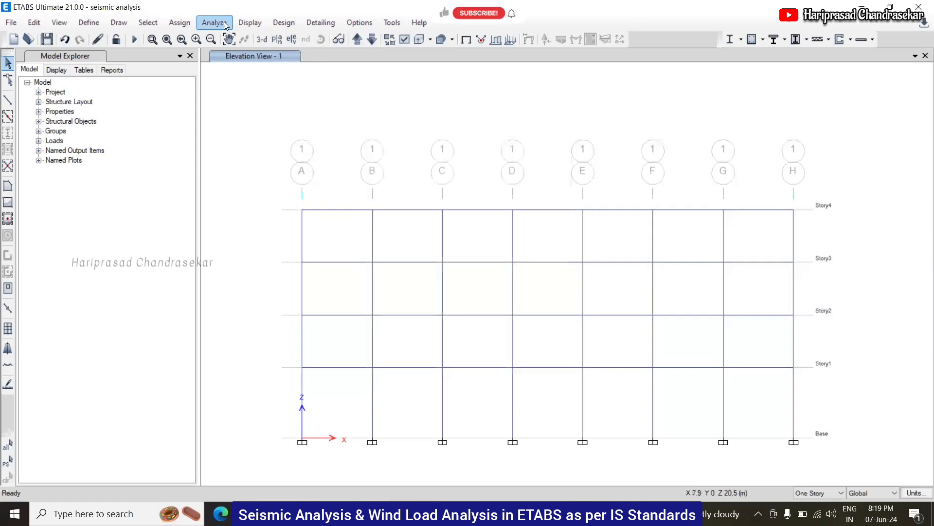
pyautogui.click(135, 40)
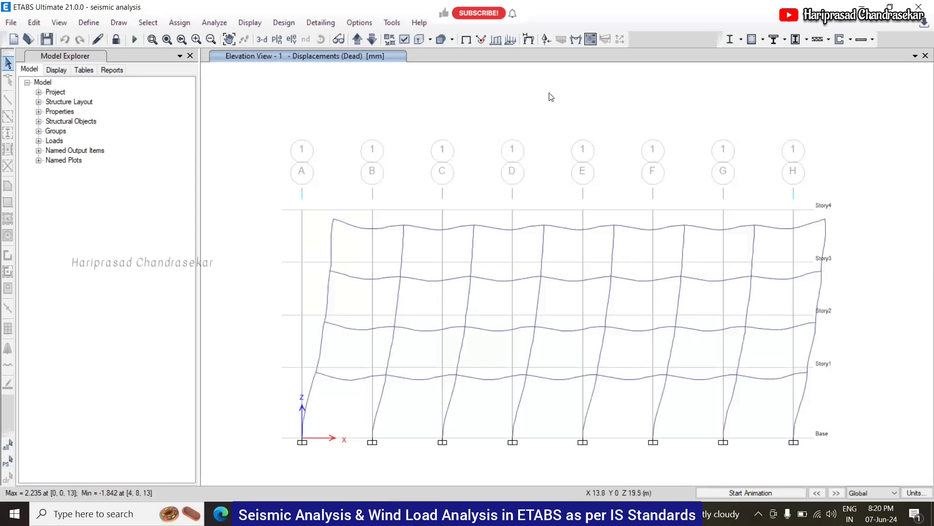
# - Display the deformed shape for load case WLx in the elevation view
pyautogui.click(577, 40)
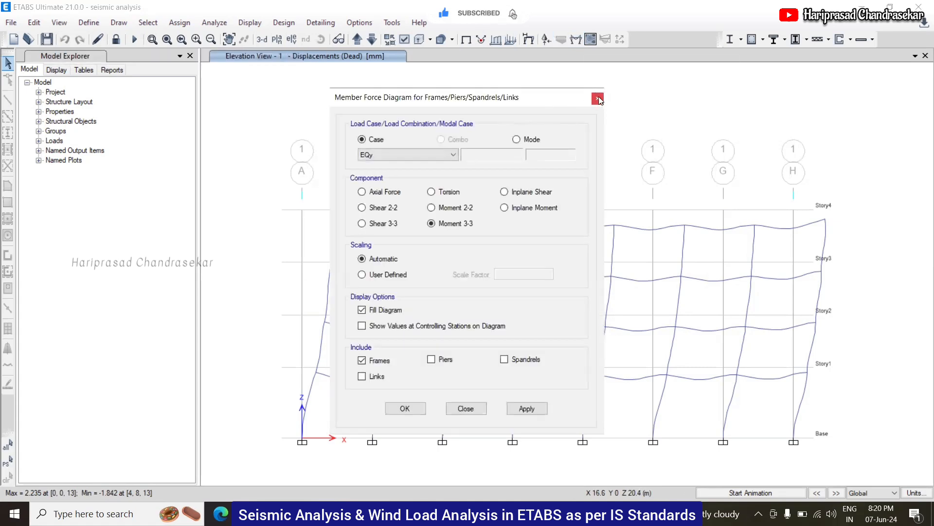
pyautogui.click(597, 98)
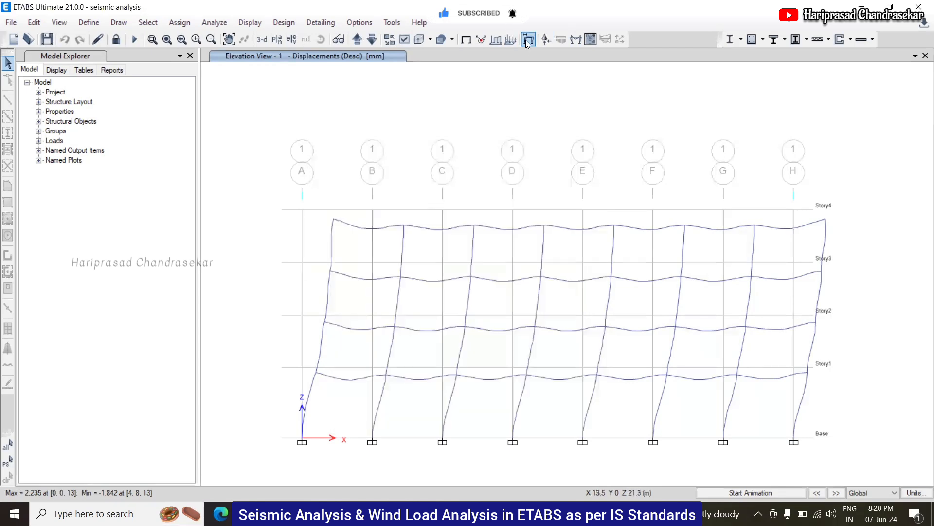
pyautogui.click(526, 44)
pyautogui.click(412, 92)
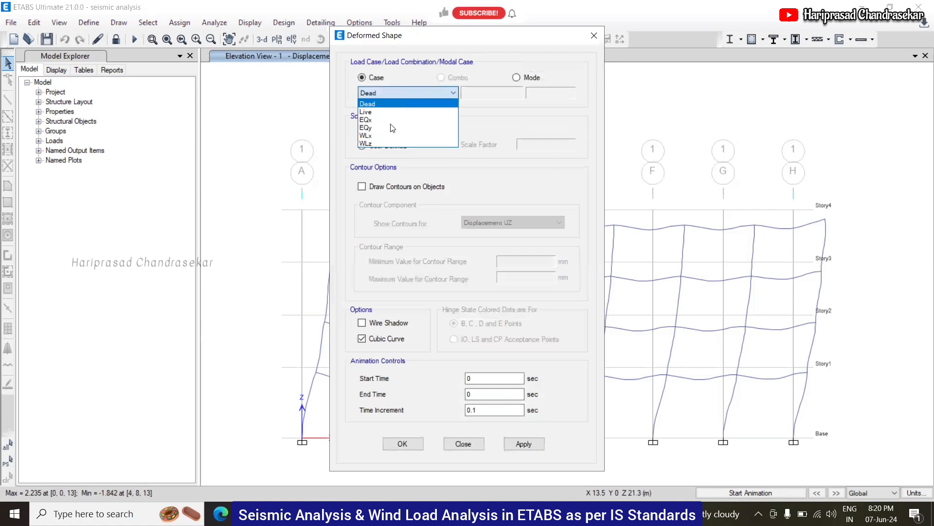
pyautogui.click(390, 135)
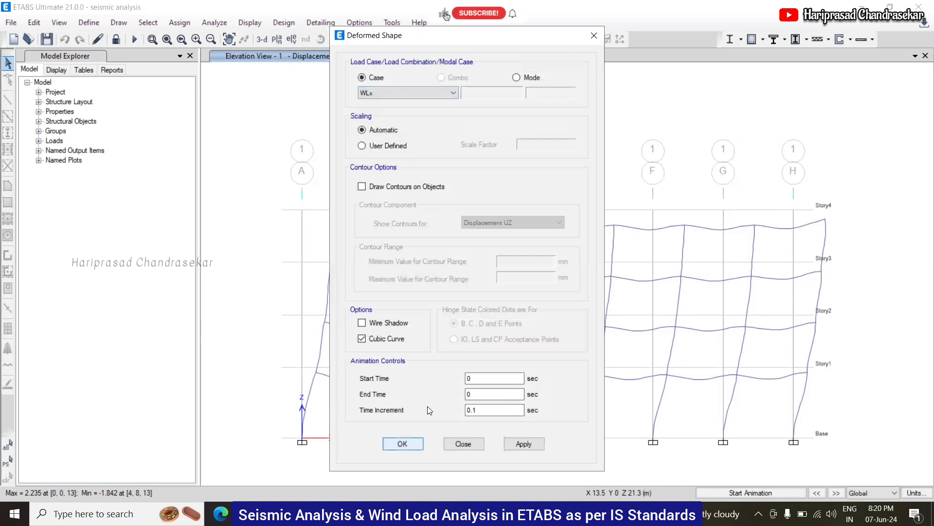
pyautogui.click(402, 444)
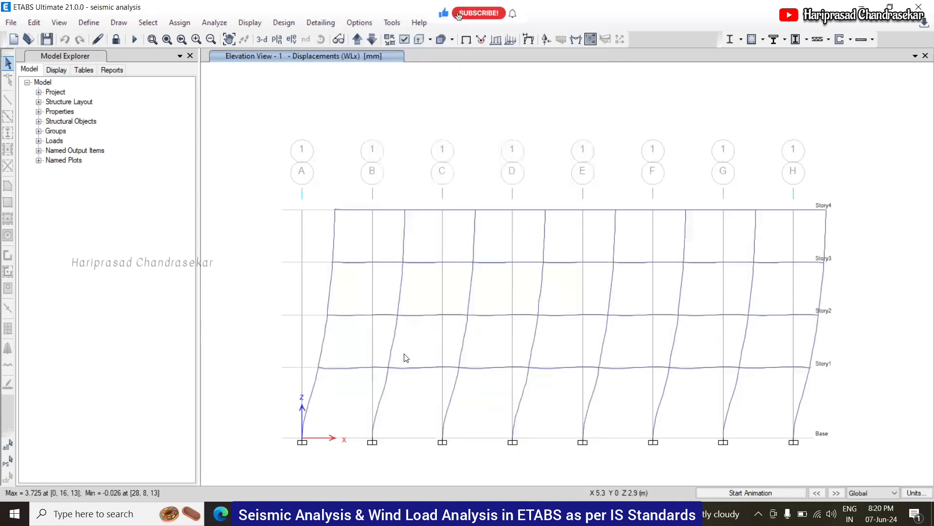
# - Display the Modal case mode shapes for mode number 1 and mode number 3 in the elevation view
pyautogui.click(529, 38)
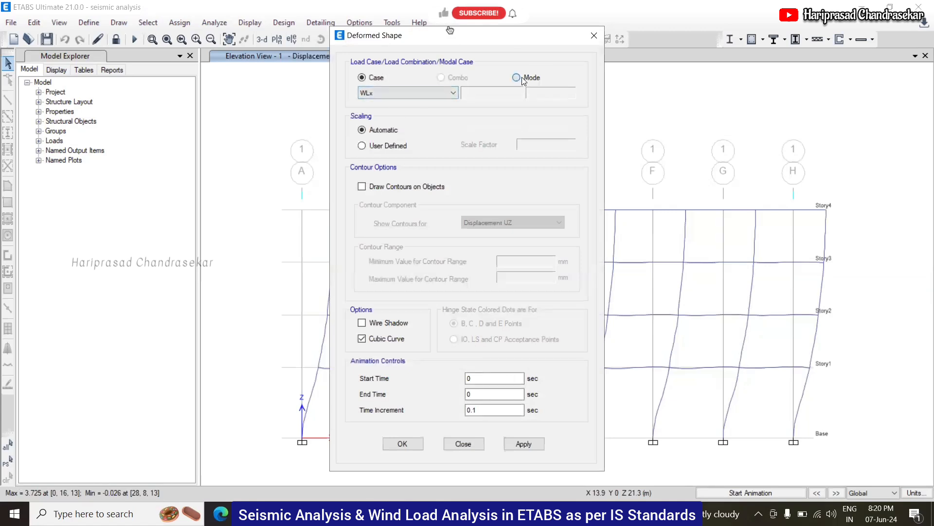
pyautogui.click(519, 77)
pyautogui.click(441, 92)
pyautogui.click(429, 99)
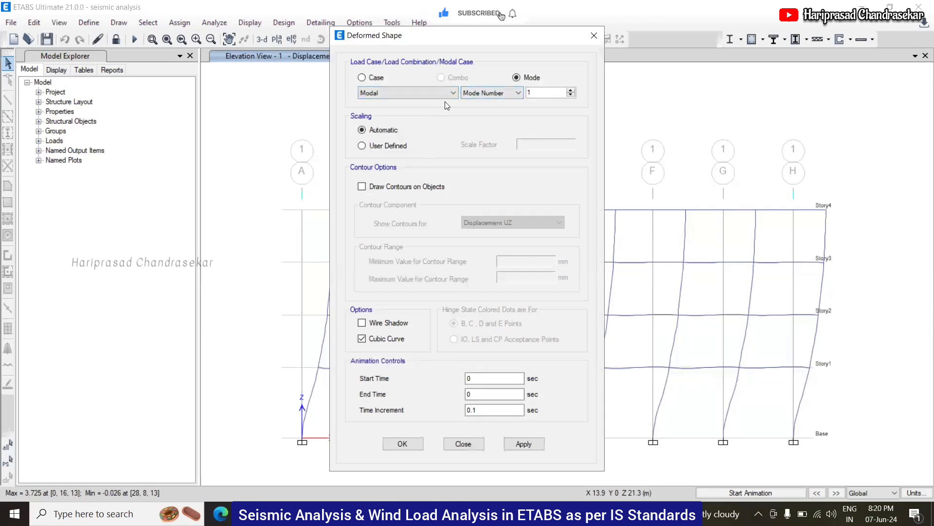
pyautogui.click(403, 443)
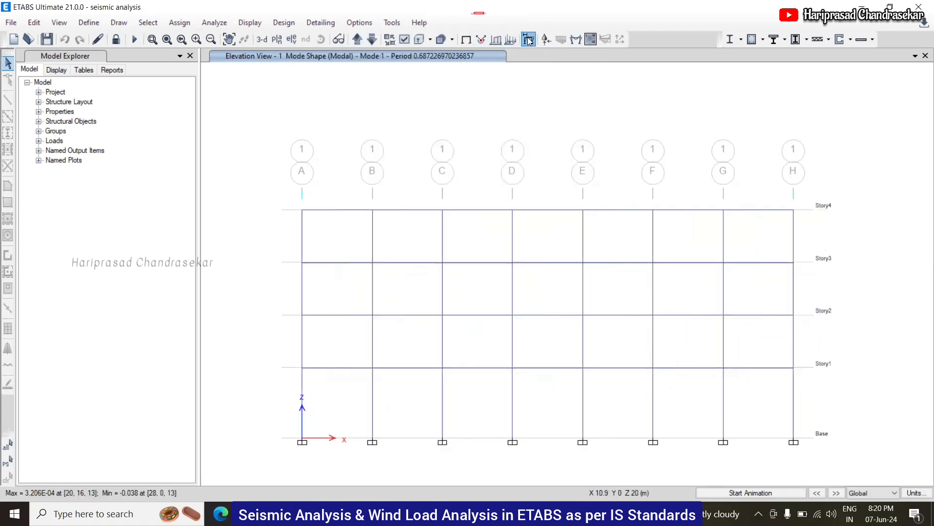
pyautogui.click(529, 39)
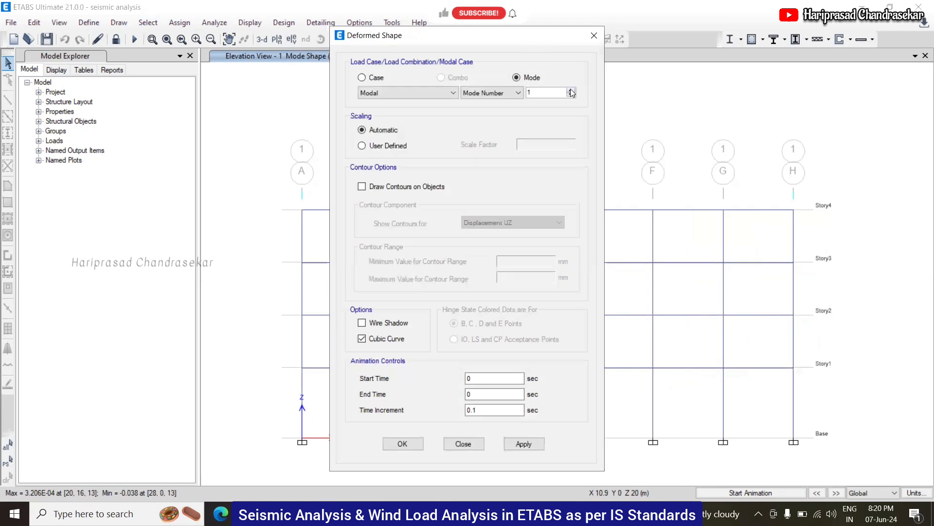
pyautogui.press('Return')
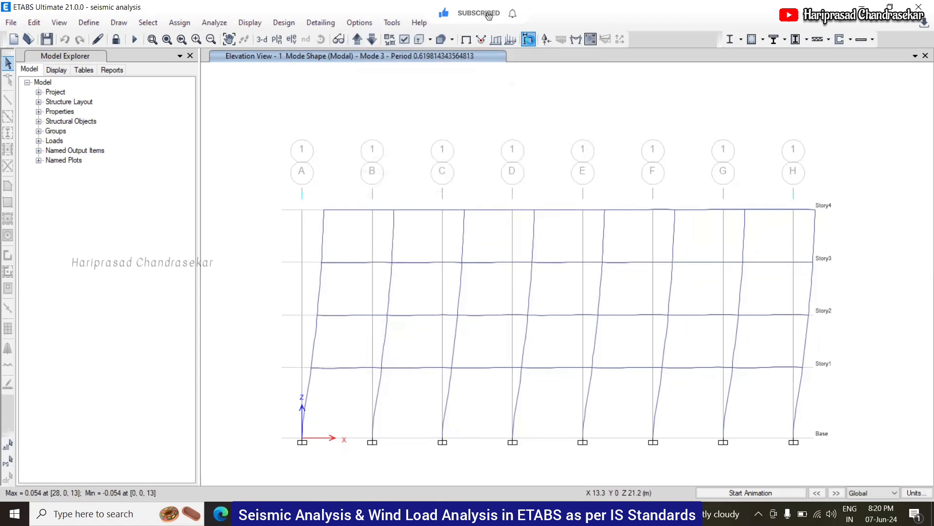
# - Switch the deformed shape from the mode shape back to load case WLx
pyautogui.click(531, 40)
pyautogui.click(484, 90)
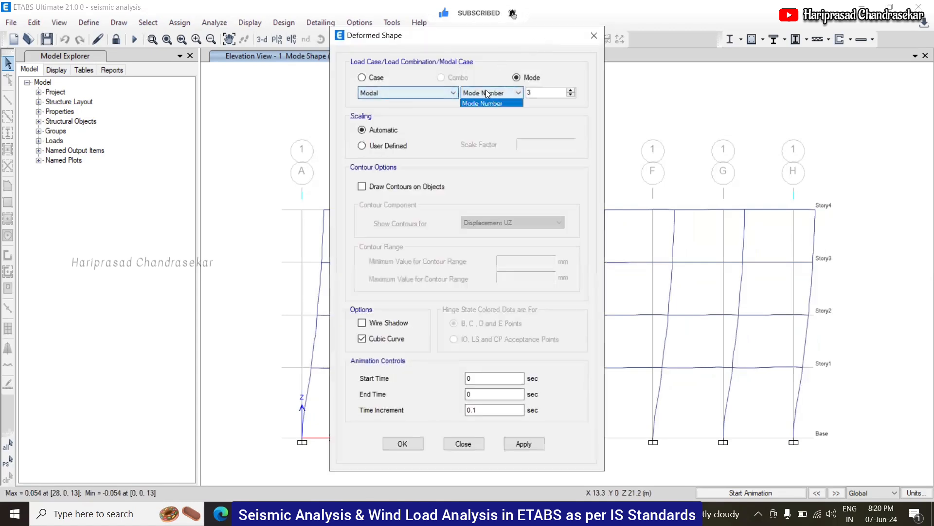
pyautogui.click(485, 90)
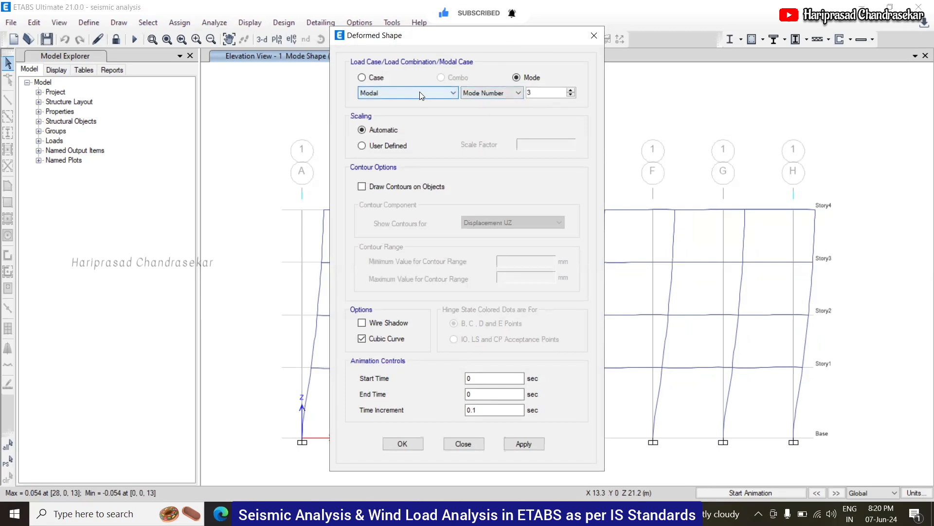
pyautogui.click(422, 96)
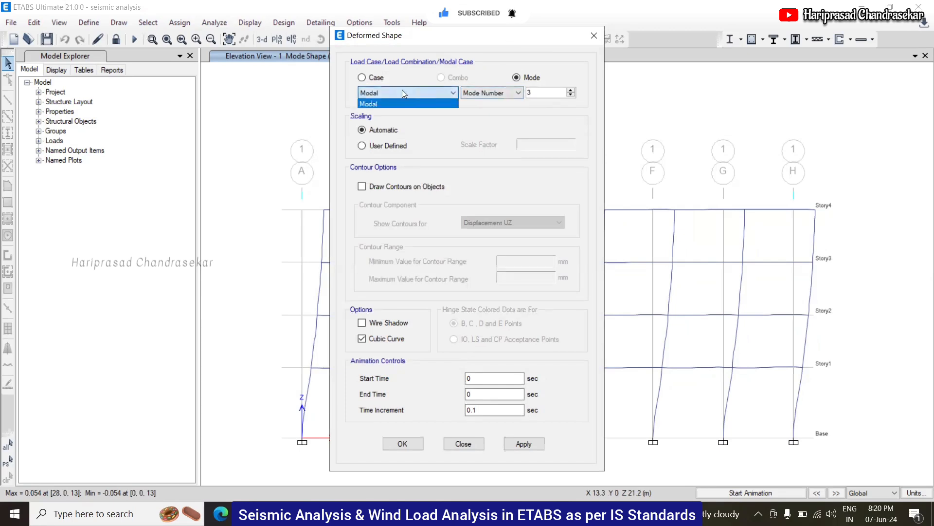
pyautogui.click(373, 79)
pyautogui.click(373, 78)
pyautogui.click(390, 91)
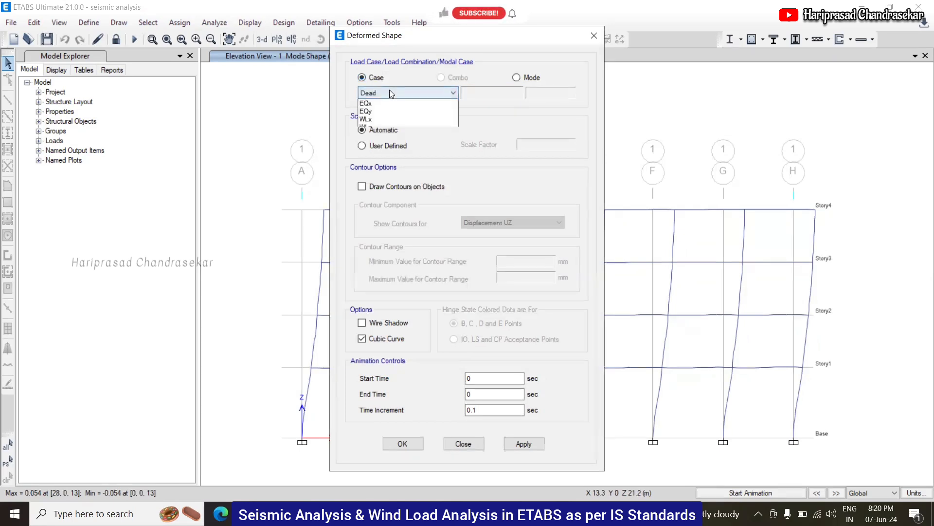
pyautogui.click(384, 135)
pyautogui.press('Return')
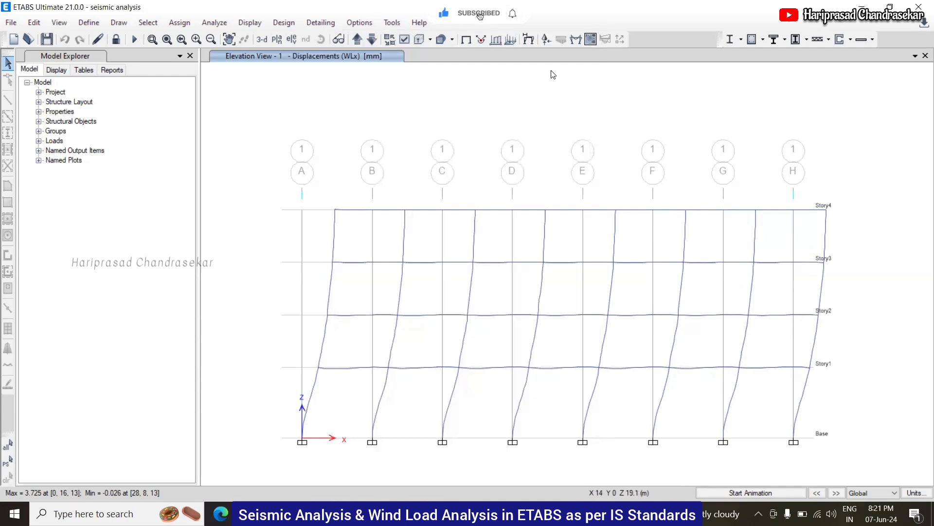
# - Display the frame Shear 2-2 force diagram for load case EQy and for WLx
pyautogui.click(577, 40)
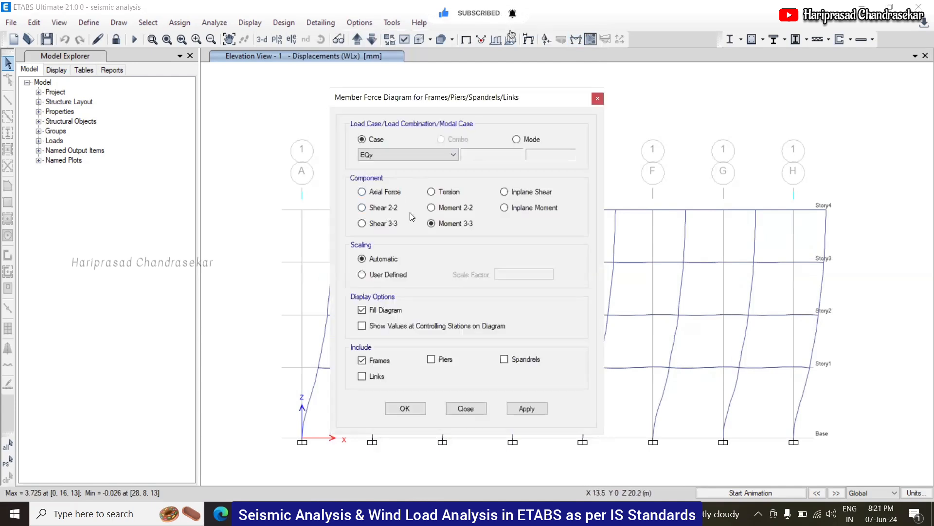
pyautogui.click(375, 209)
pyautogui.click(531, 409)
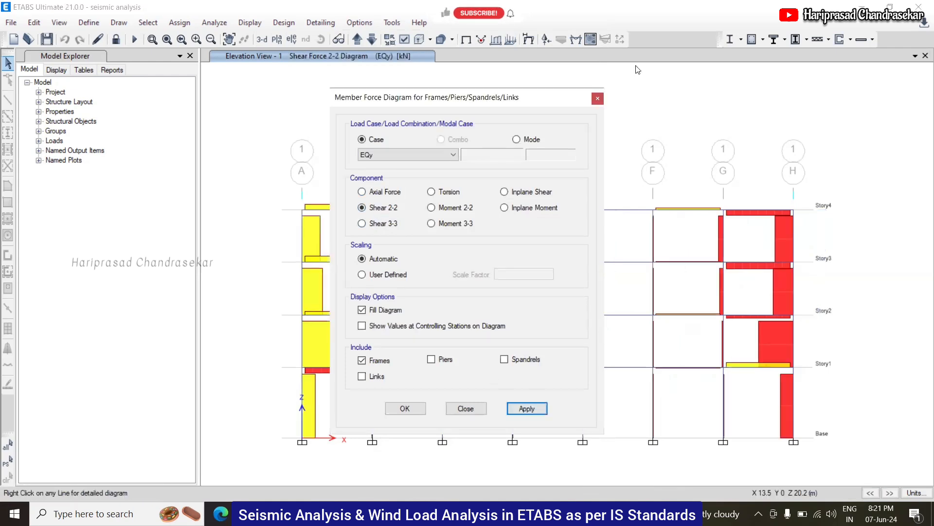
pyautogui.moveTo(440, 98); pyautogui.dragTo(624, 80)
pyautogui.click(579, 124)
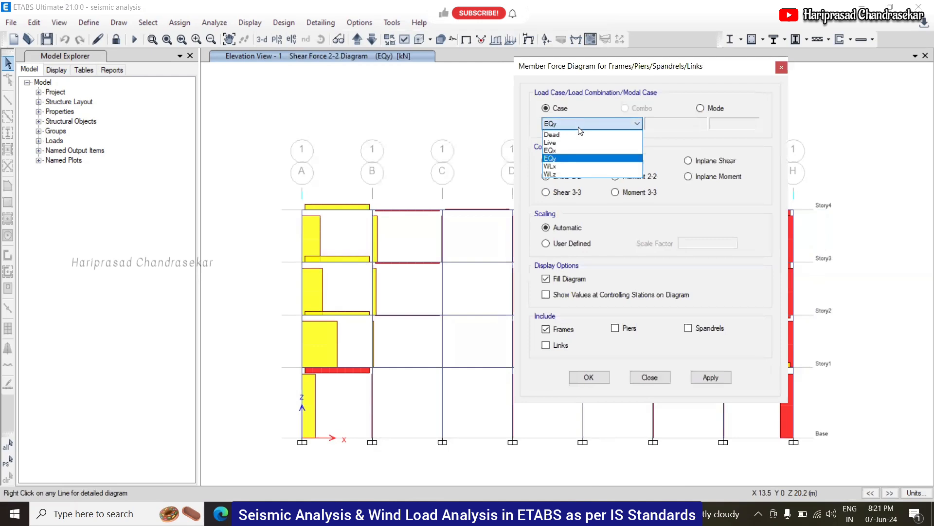
pyautogui.click(573, 169)
pyautogui.click(702, 379)
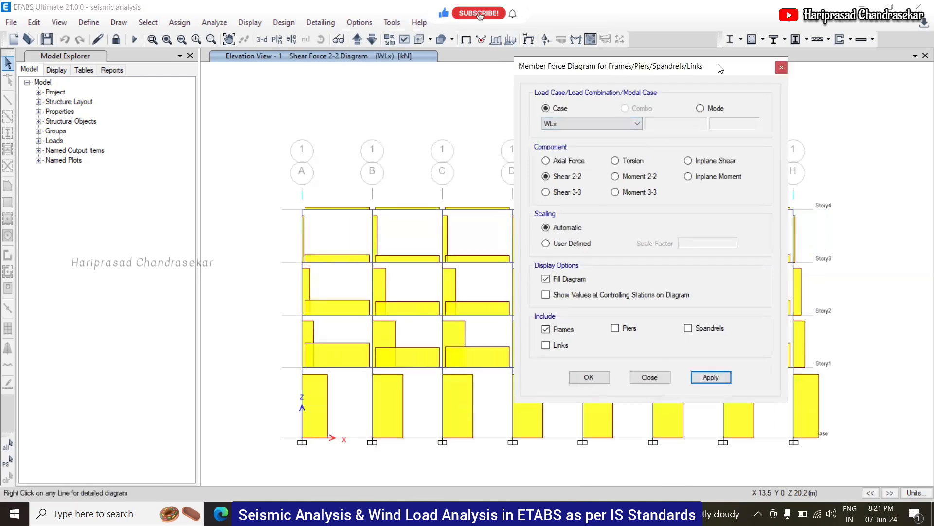
# - Display the frame Moment 3-3 diagram and the Axial Force diagram for load case WLx
pyautogui.moveTo(720, 68); pyautogui.dragTo(825, 72)
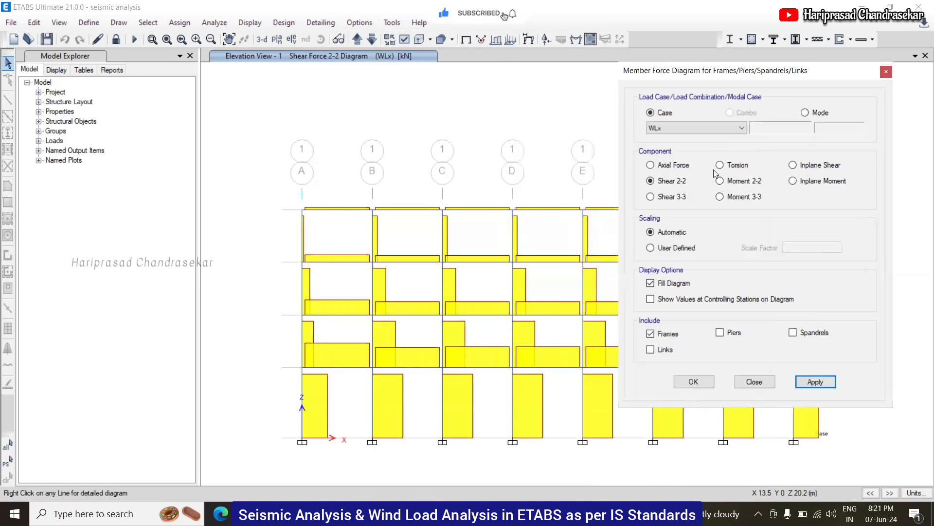
pyautogui.click(721, 196)
pyautogui.click(821, 383)
pyautogui.click(668, 166)
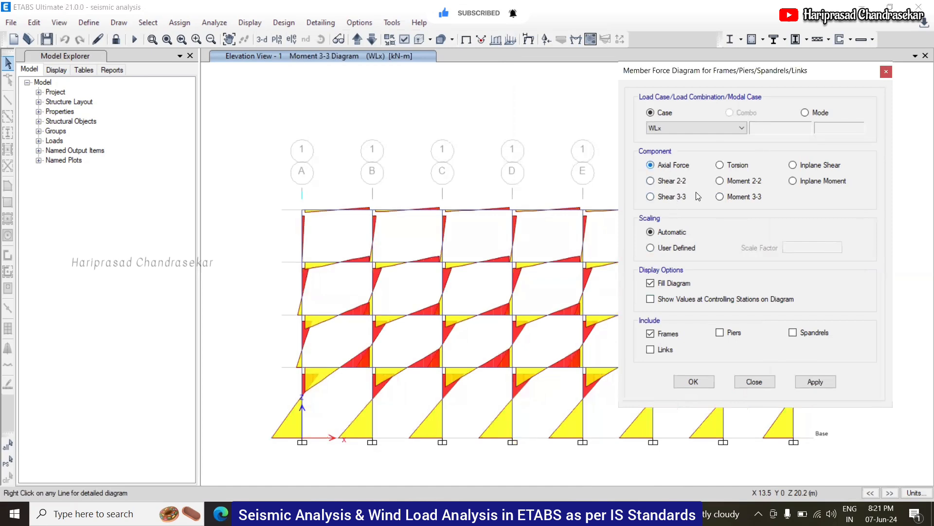
pyautogui.click(807, 381)
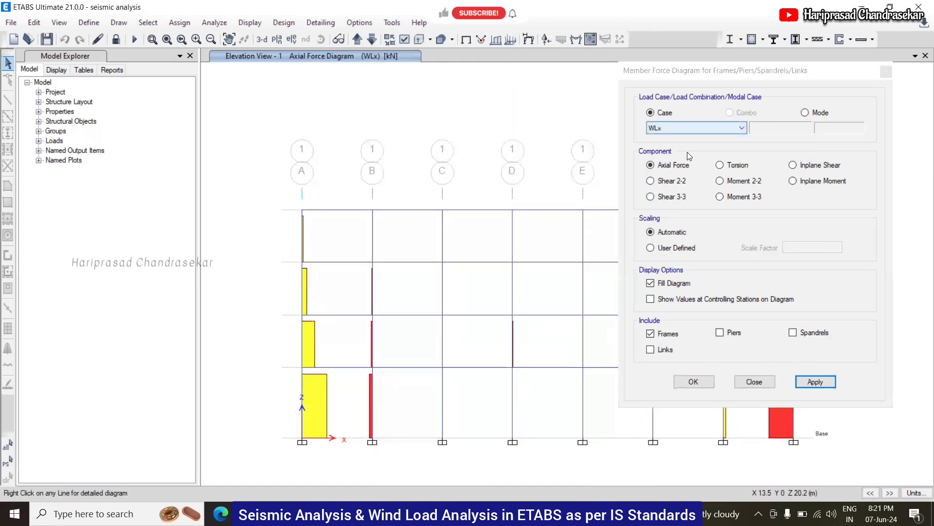
pyautogui.click(701, 382)
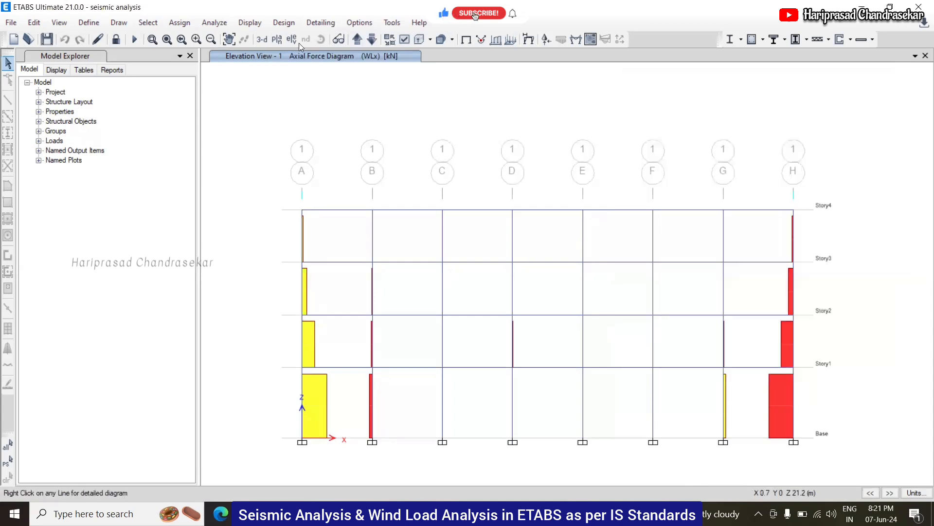
# - Set the view to elevation A and display the deformed shape for load case WLz at step number 1
pyautogui.click(294, 39)
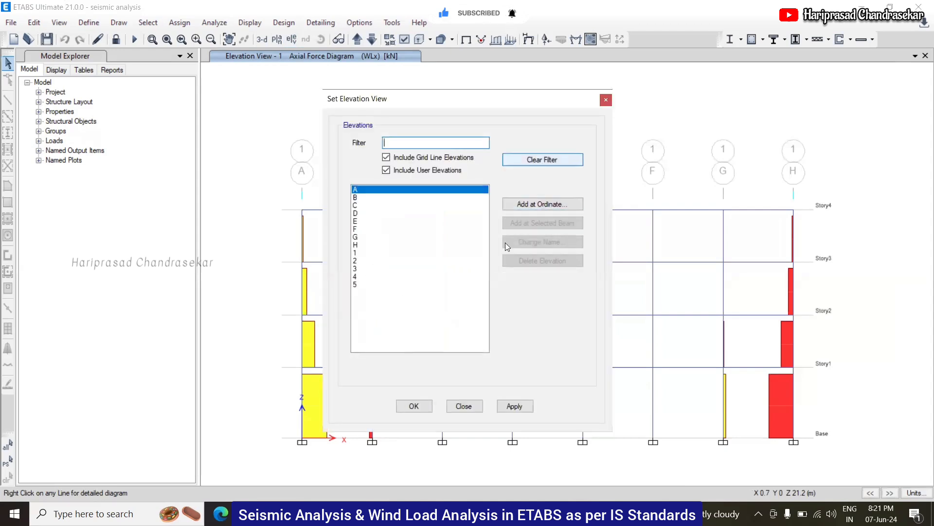
pyautogui.click(417, 404)
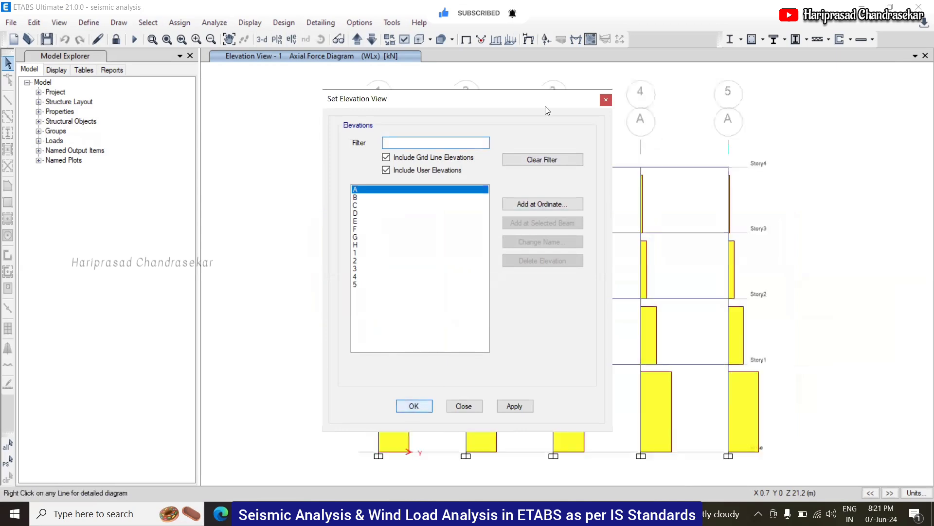
pyautogui.click(524, 39)
pyautogui.click(404, 94)
pyautogui.click(380, 144)
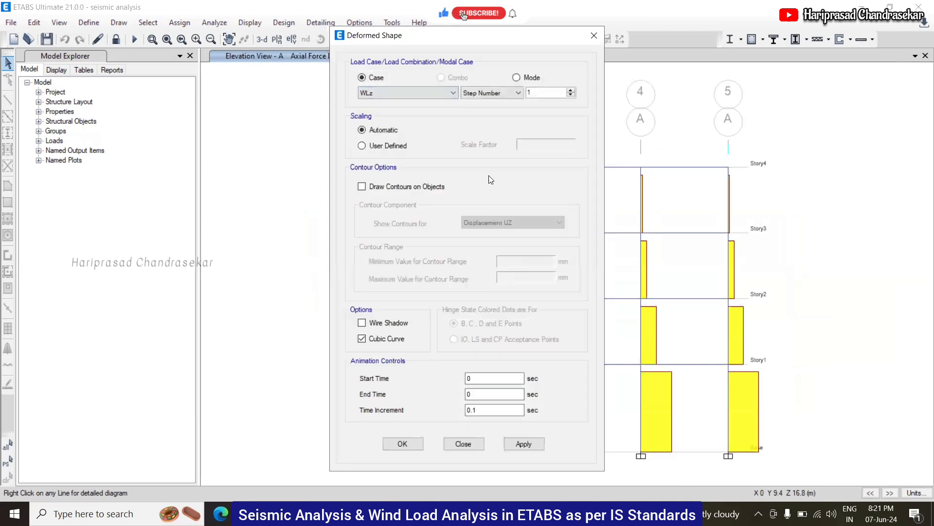
pyautogui.click(516, 93)
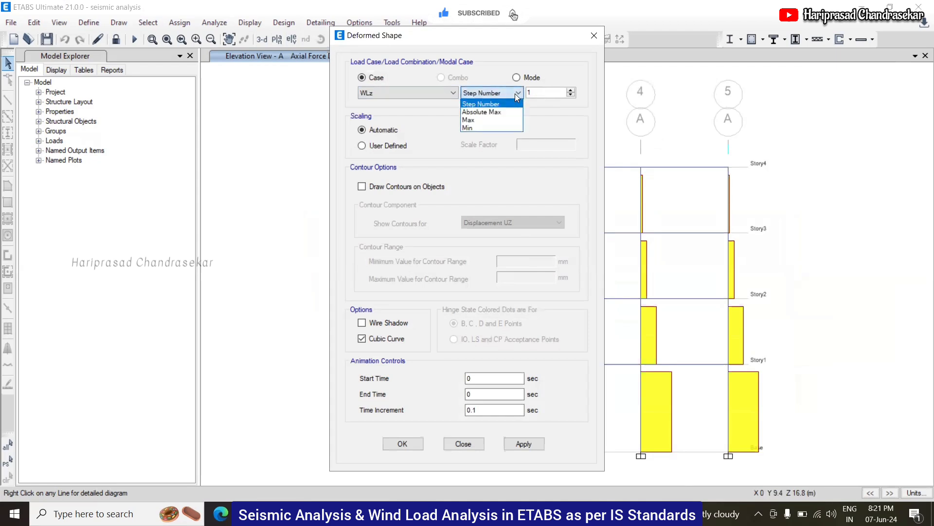
pyautogui.click(515, 93)
pyautogui.click(524, 443)
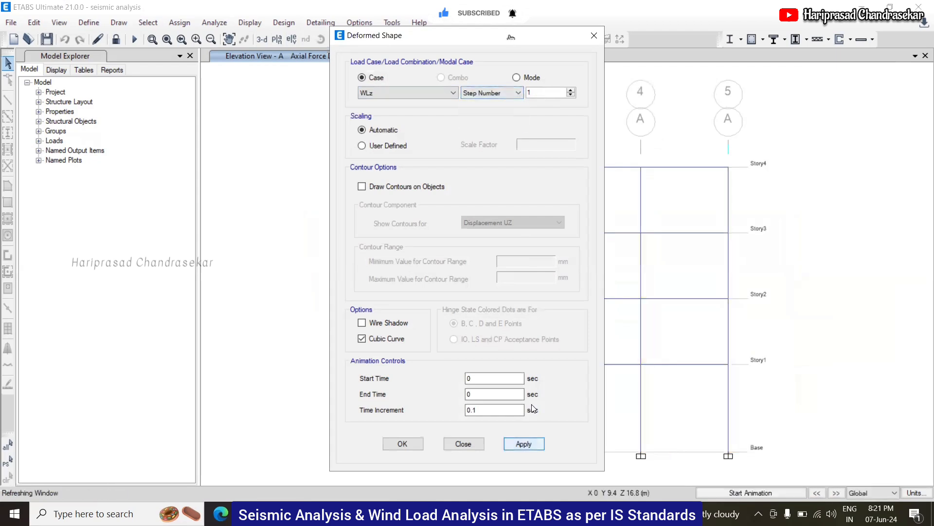
# - Display the Max deformed shape of load case WLz on elevation A
pyautogui.click(571, 90)
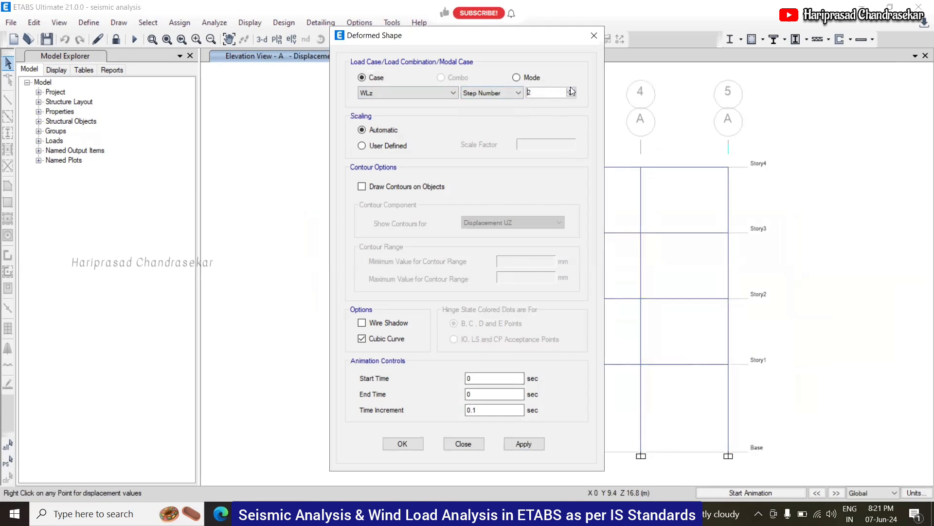
pyautogui.click(508, 93)
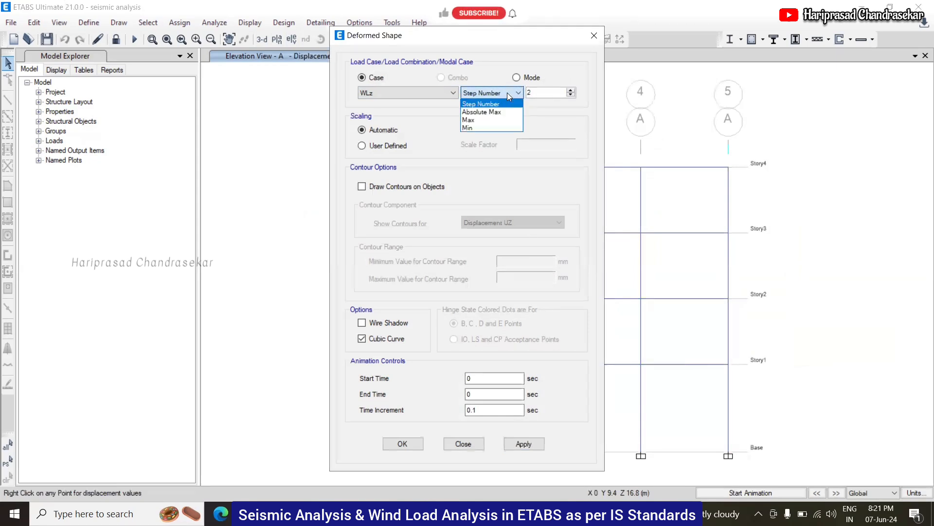
pyautogui.click(493, 120)
pyautogui.click(524, 443)
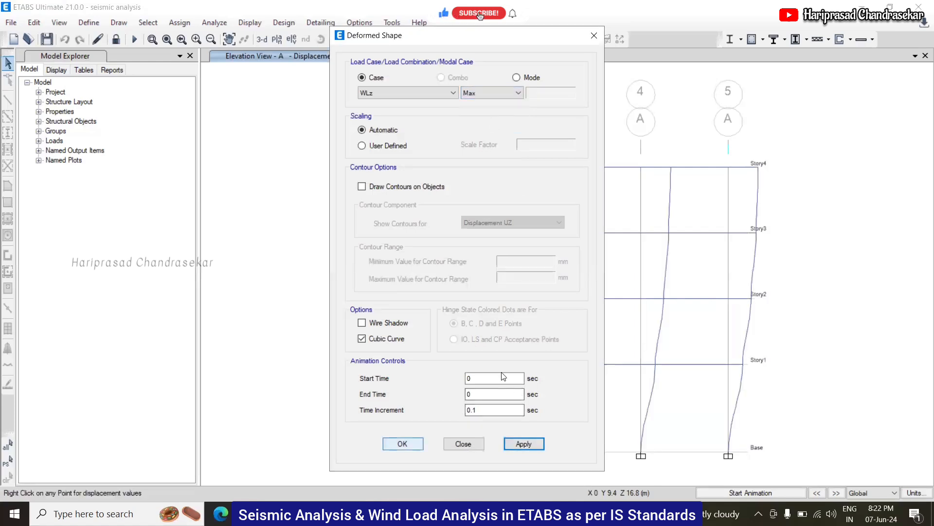
pyautogui.press('Return')
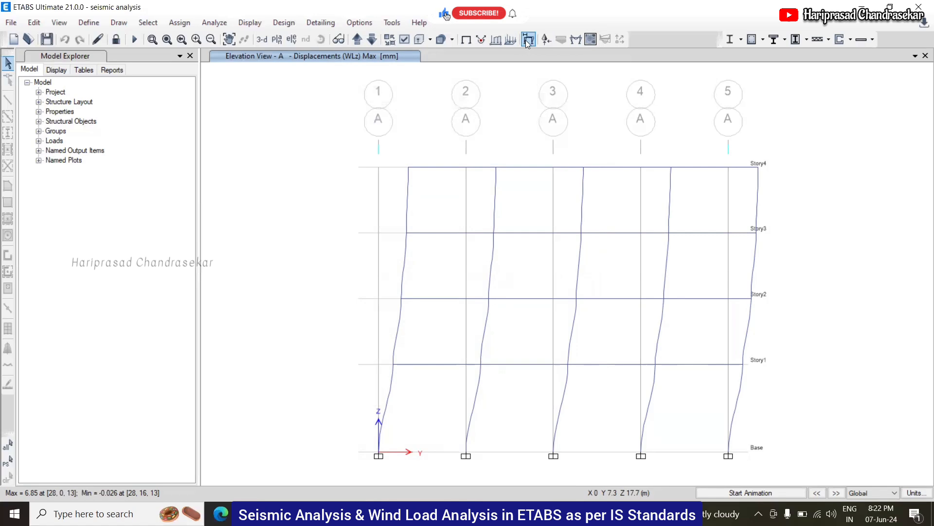
# - Set the view to elevation 1 with the WLz Max displacements shown
pyautogui.click(291, 40)
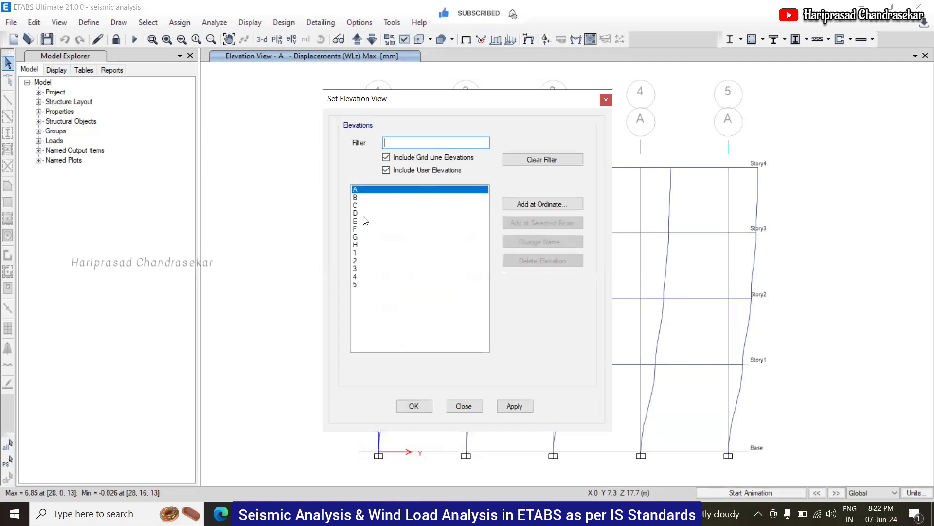
pyautogui.click(363, 253)
pyautogui.click(413, 406)
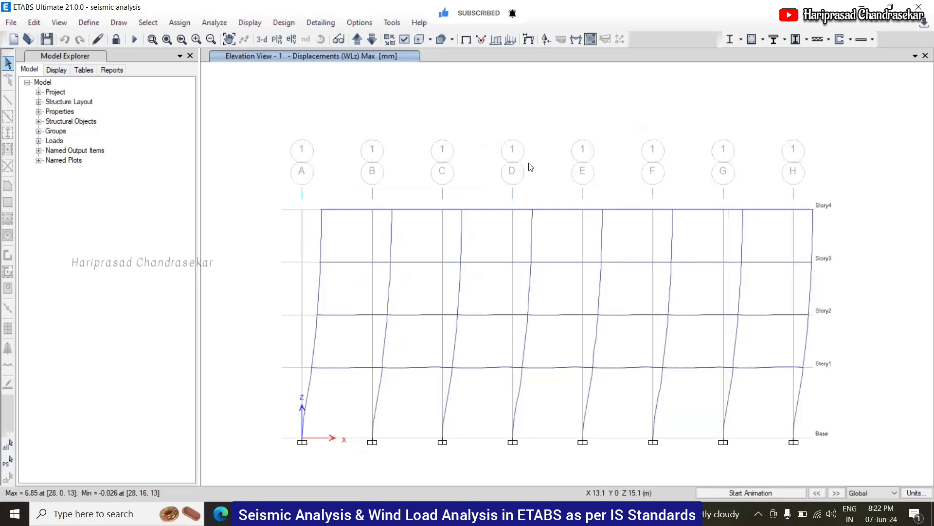
# - Display the deformed shape for load case WLx on elevation 1
pyautogui.click(532, 41)
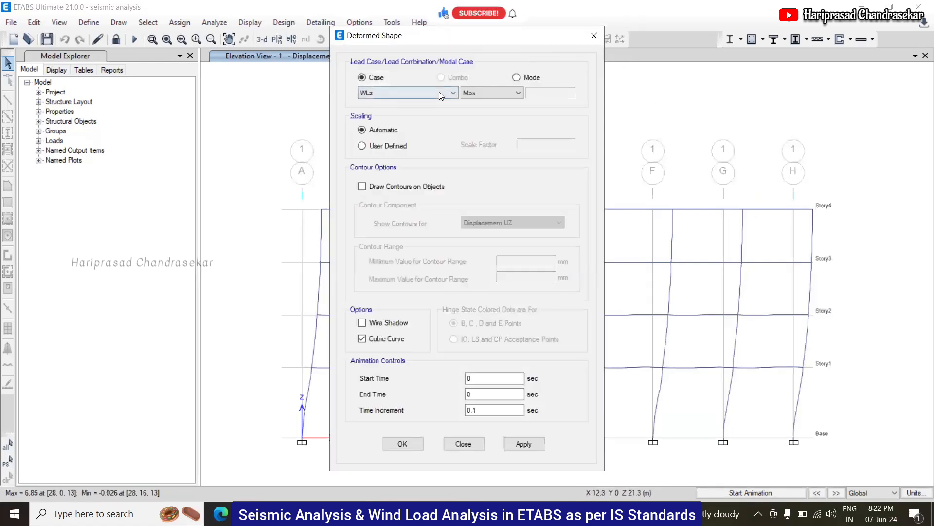
pyautogui.click(440, 94)
pyautogui.click(423, 134)
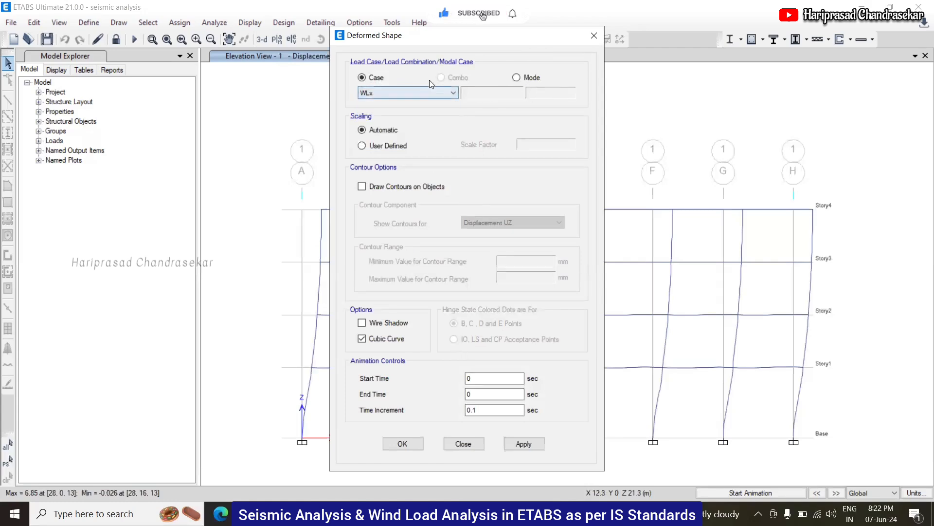
pyautogui.click(423, 92)
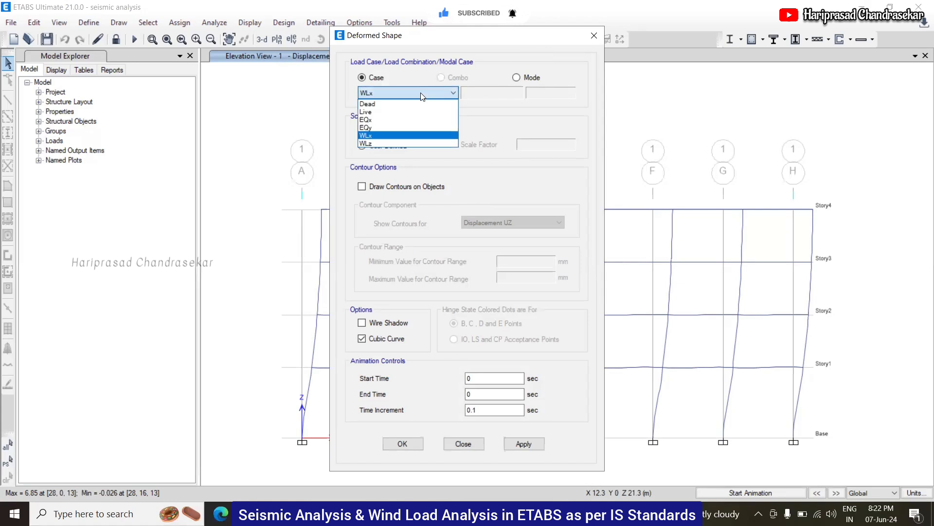
pyautogui.click(398, 141)
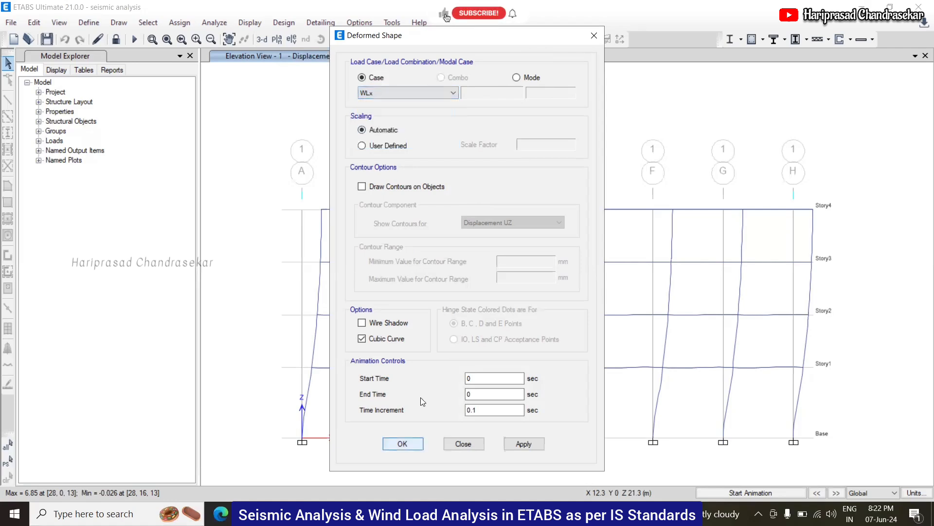
pyautogui.press('Return')
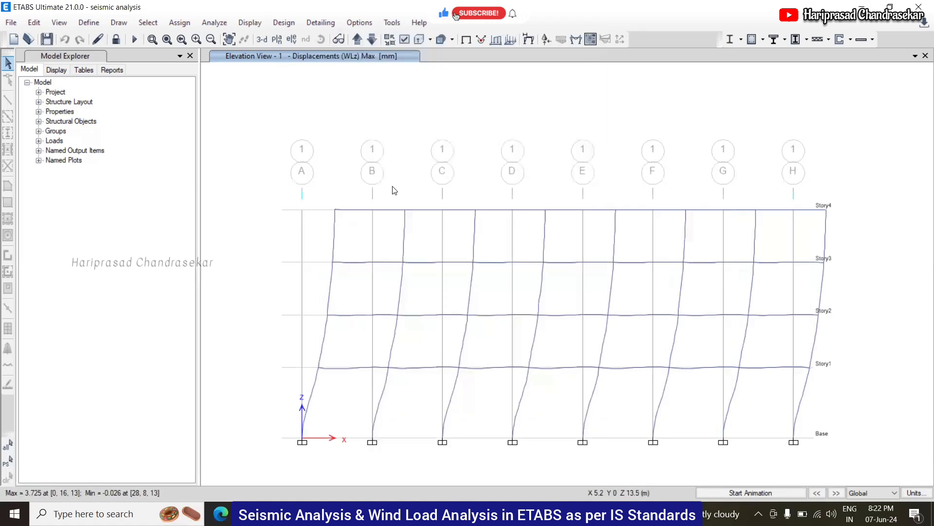
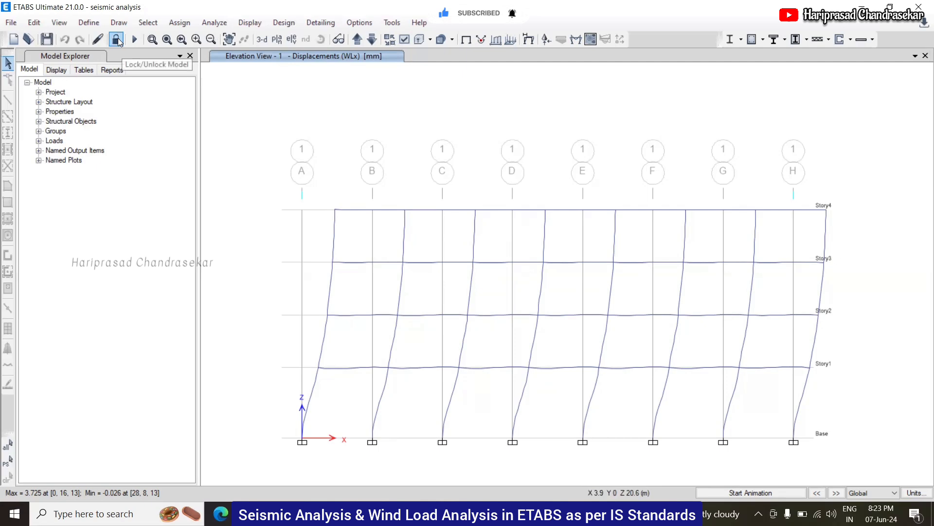
# - Display the Max deformed shape of load case WLz on elevation 1
pyautogui.click(525, 40)
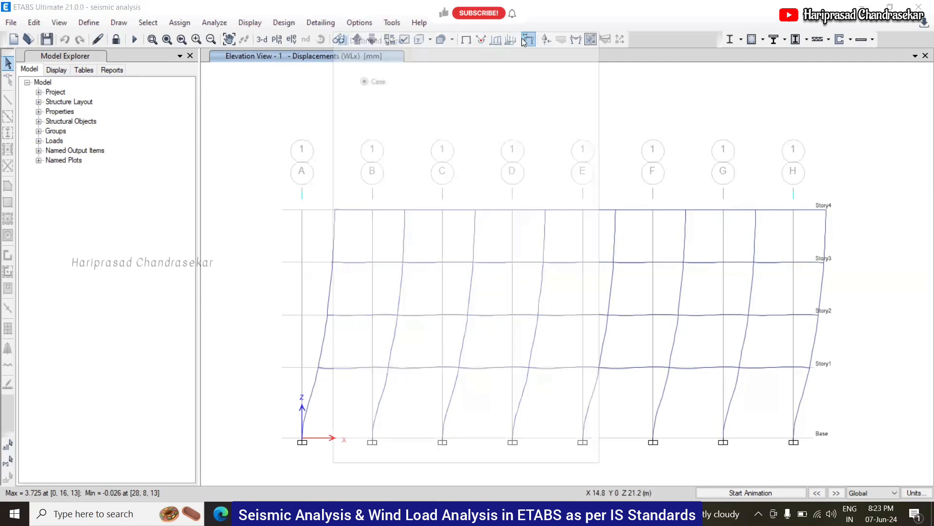
pyautogui.click(437, 91)
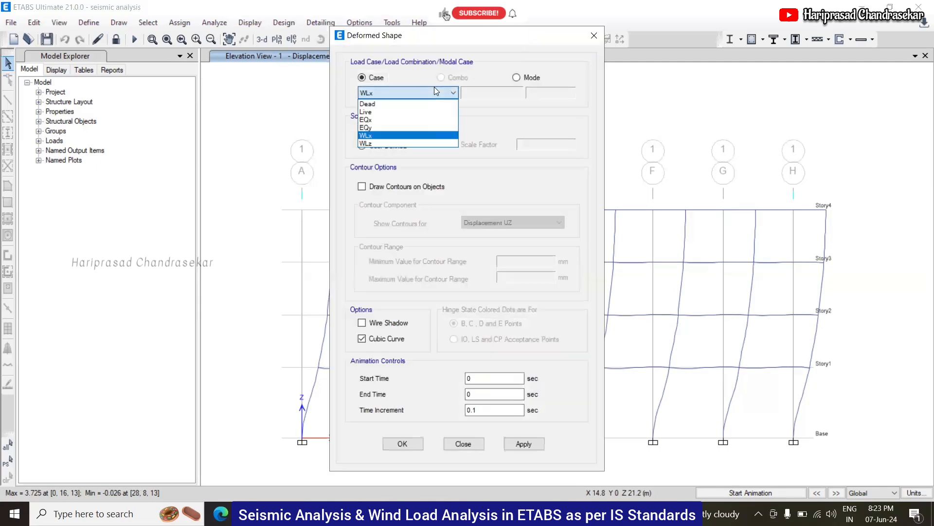
pyautogui.click(437, 91)
pyautogui.click(382, 143)
pyautogui.click(513, 92)
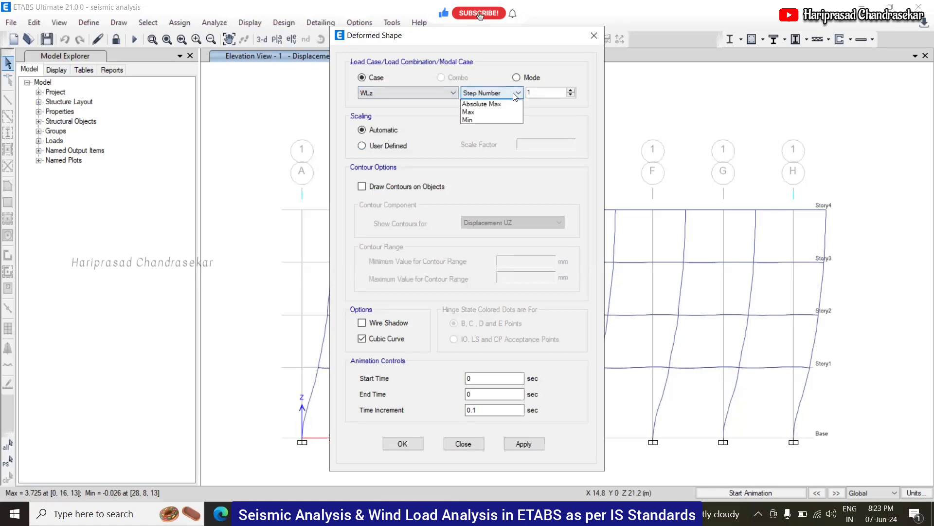
pyautogui.click(478, 122)
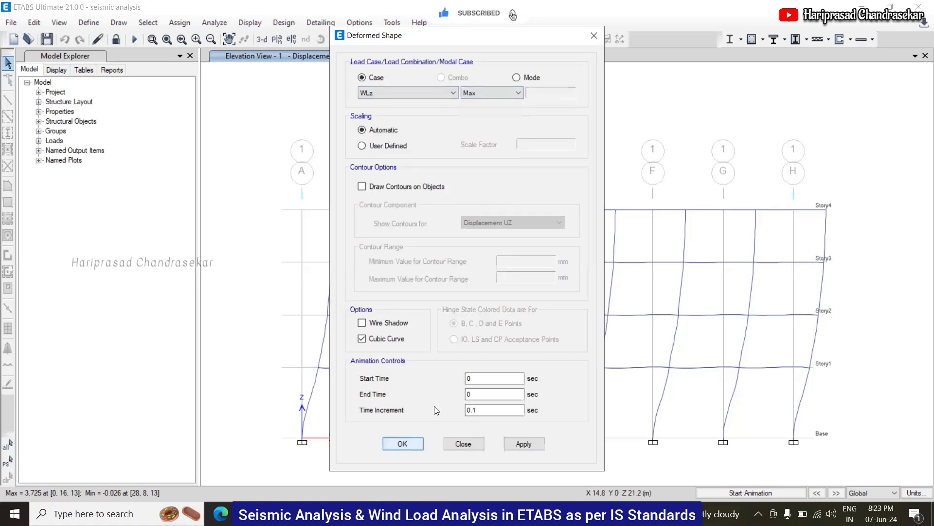
pyautogui.click(402, 443)
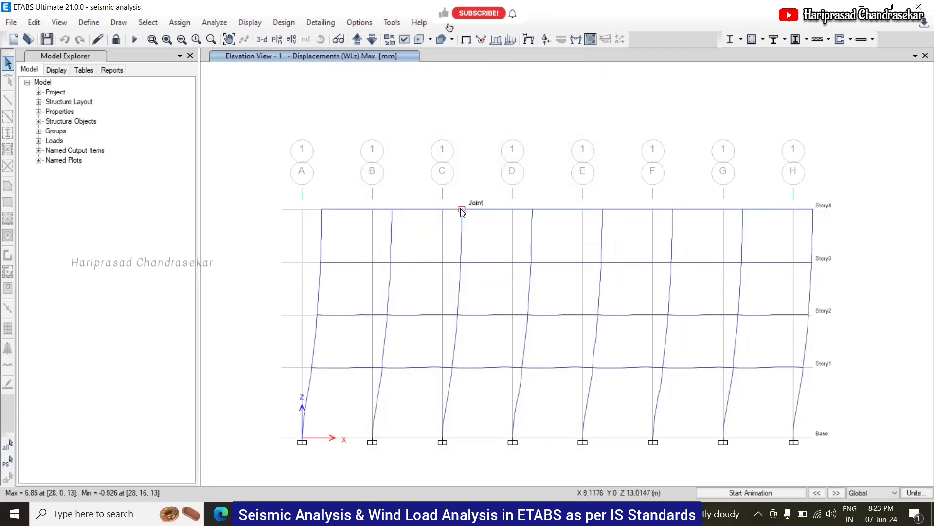
# - Switch to the 3-D view and animate the WLz Max deformed shape
pyautogui.click(262, 39)
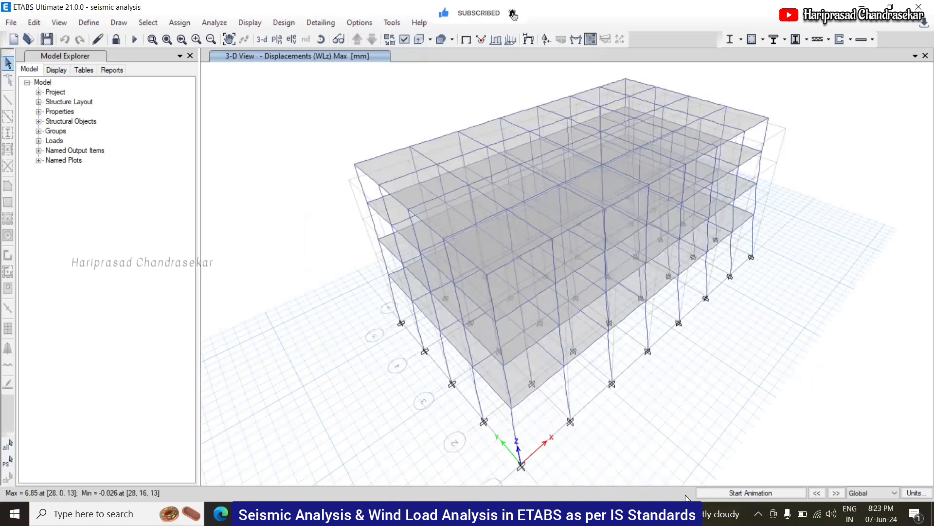
pyautogui.click(743, 493)
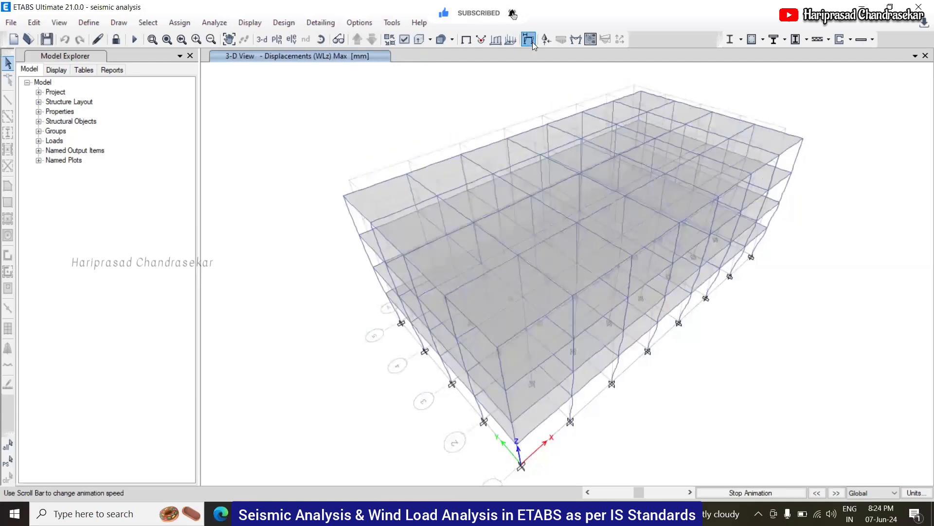
# - Try to change the deformed shape to load case WLx while the 3-D animation is running
pyautogui.click(533, 41)
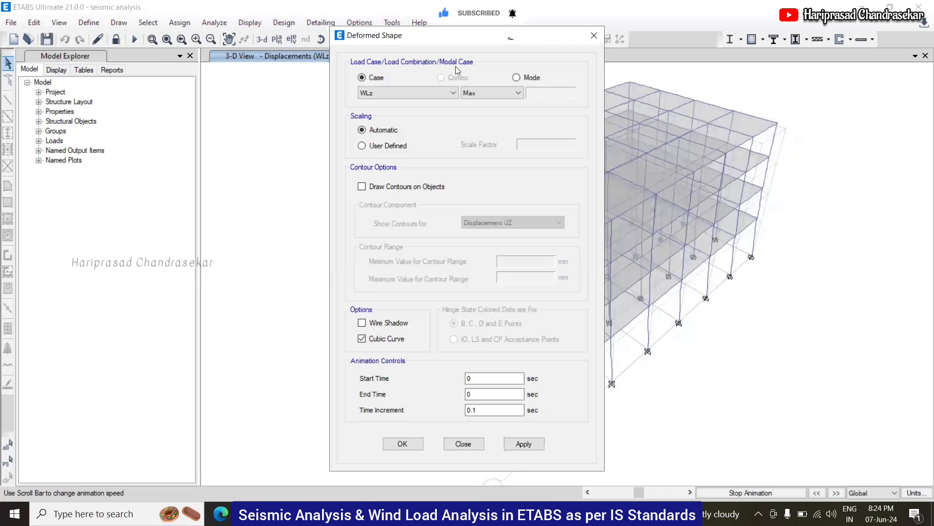
pyautogui.click(425, 92)
pyautogui.click(396, 137)
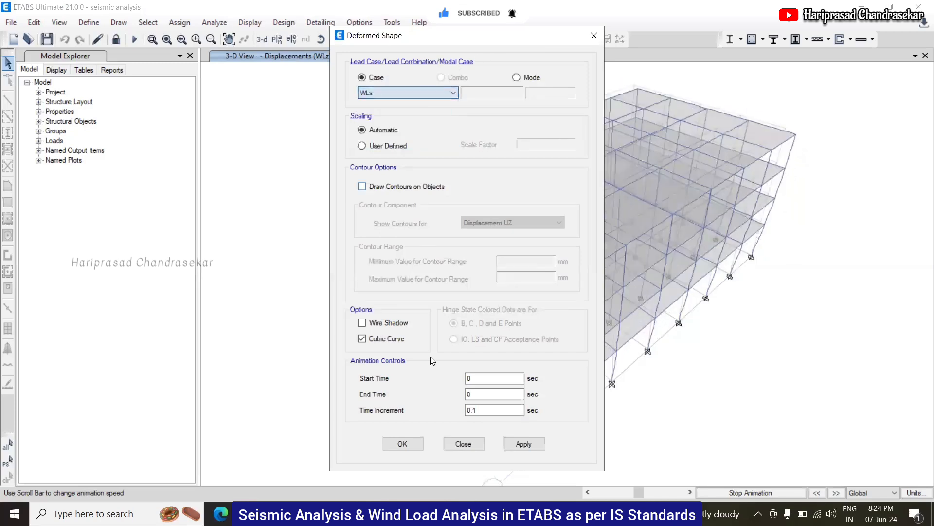
pyautogui.press('Return')
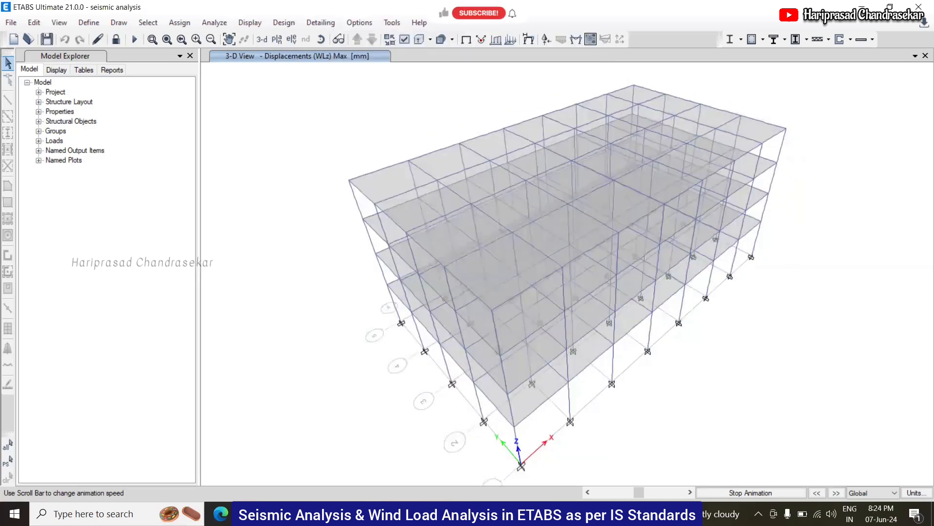
# - Replace the running WLz animation with an animation of the WLx deformed shape in the 3-D view, and stop it after viewing
pyautogui.click(749, 493)
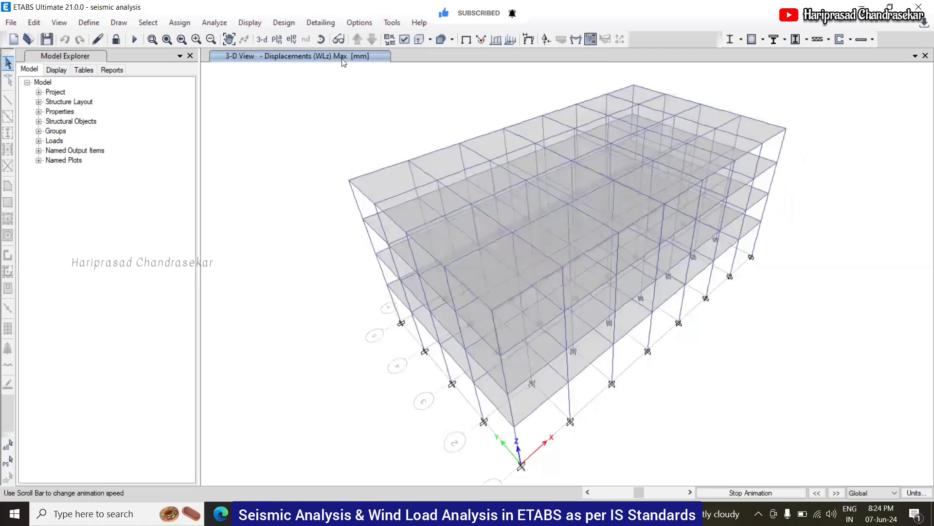
pyautogui.click(735, 492)
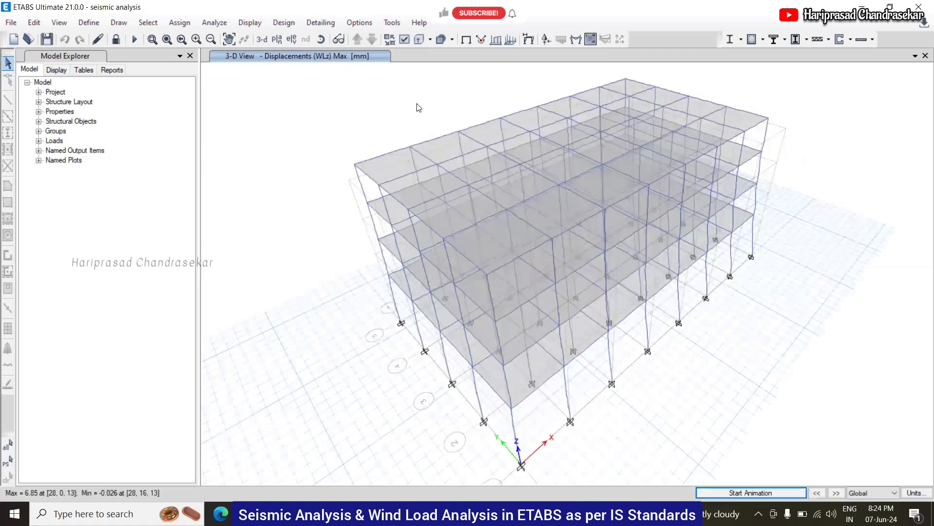
pyautogui.click(530, 40)
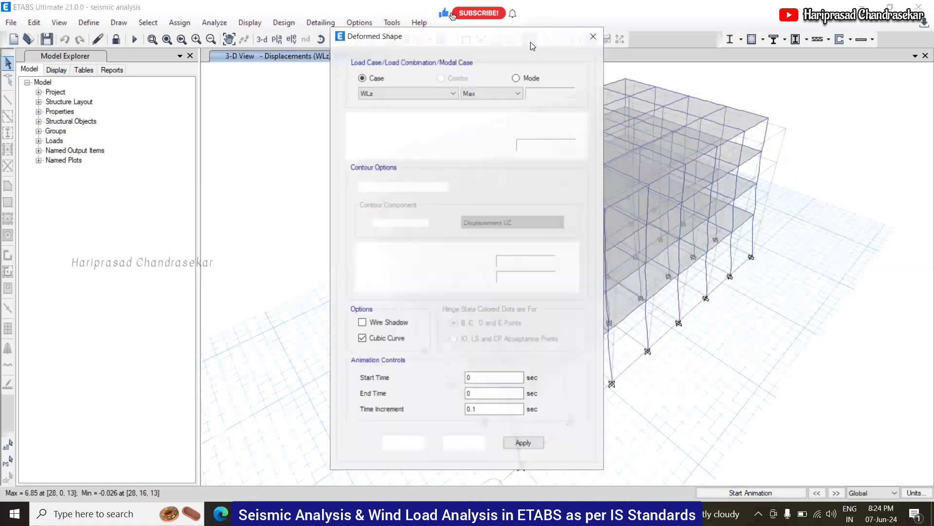
pyautogui.click(427, 94)
pyautogui.click(366, 135)
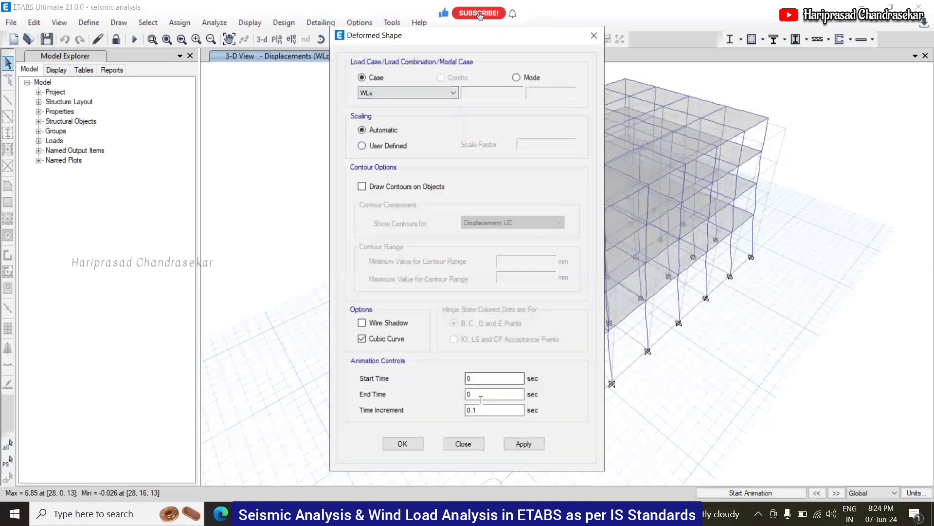
pyautogui.press('Return')
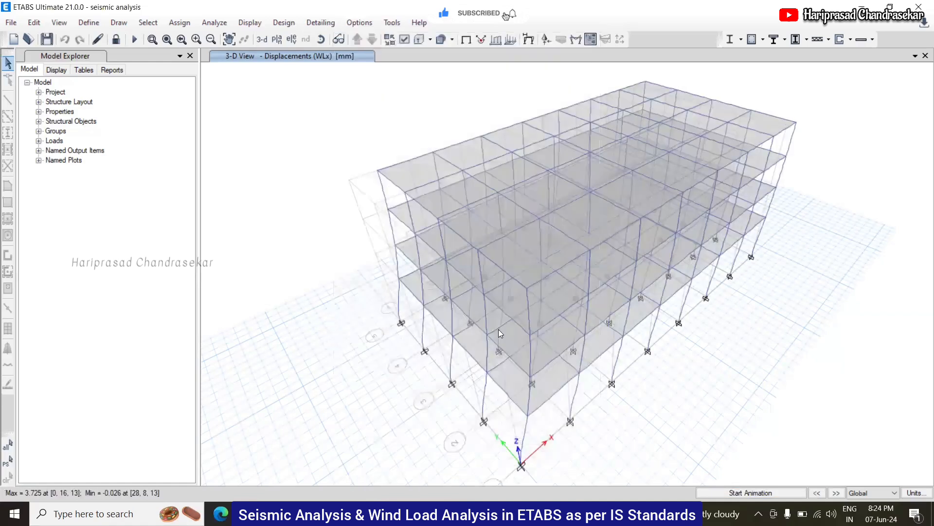
pyautogui.click(740, 493)
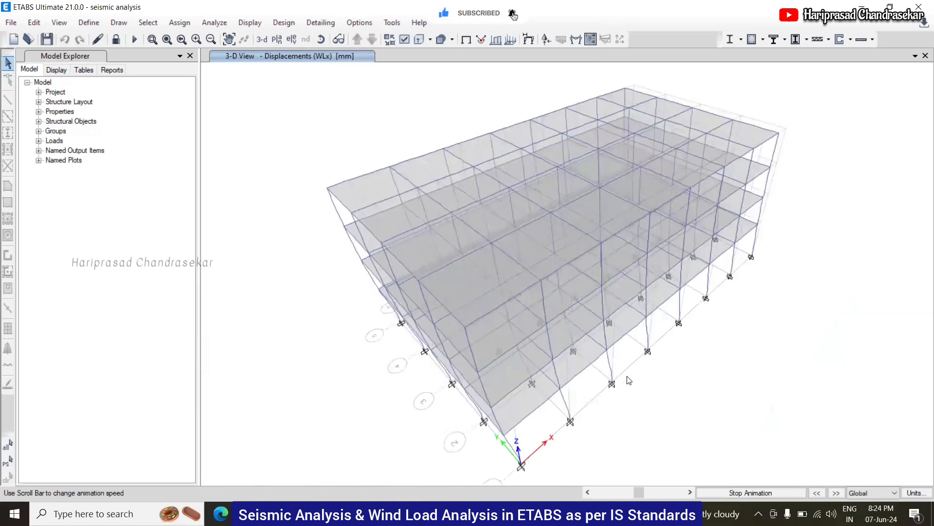
pyautogui.click(747, 493)
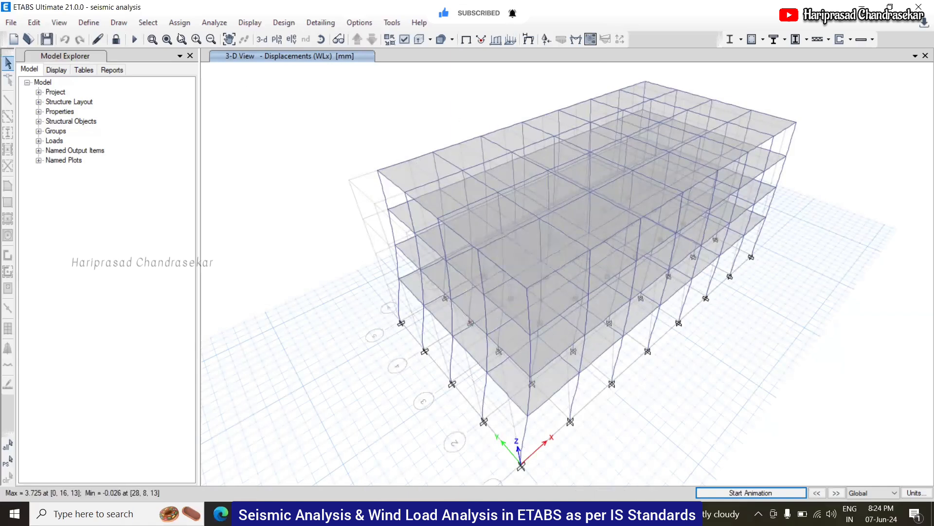
# - Unlock the model and accept deleting the analysis results
pyautogui.click(116, 39)
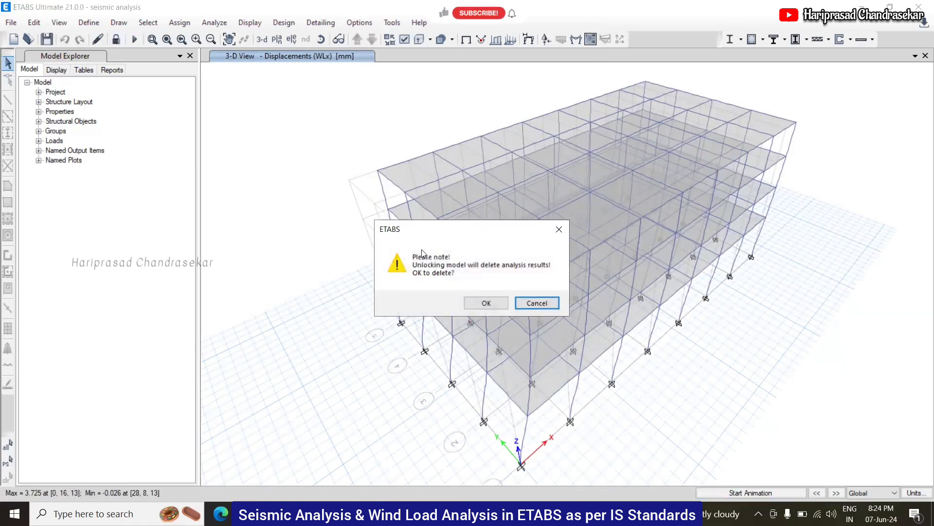
pyautogui.click(476, 301)
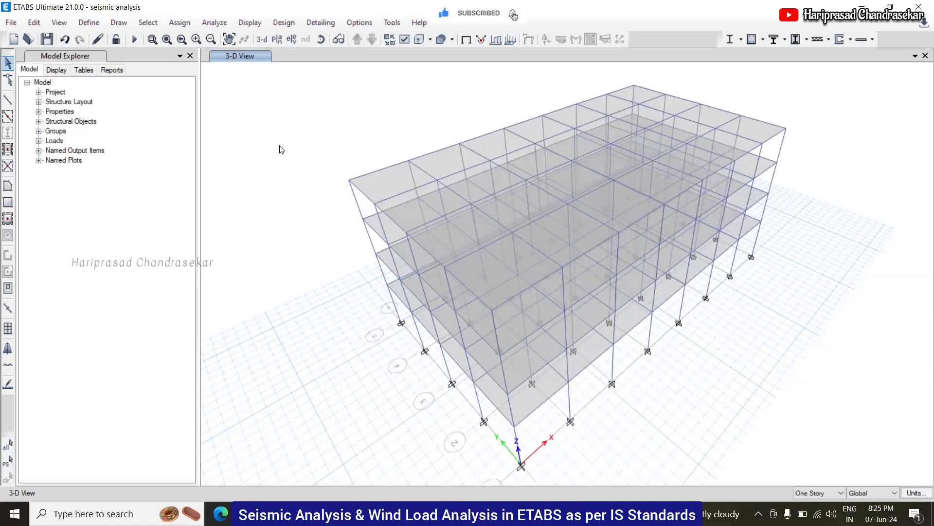
pyautogui.click(89, 23)
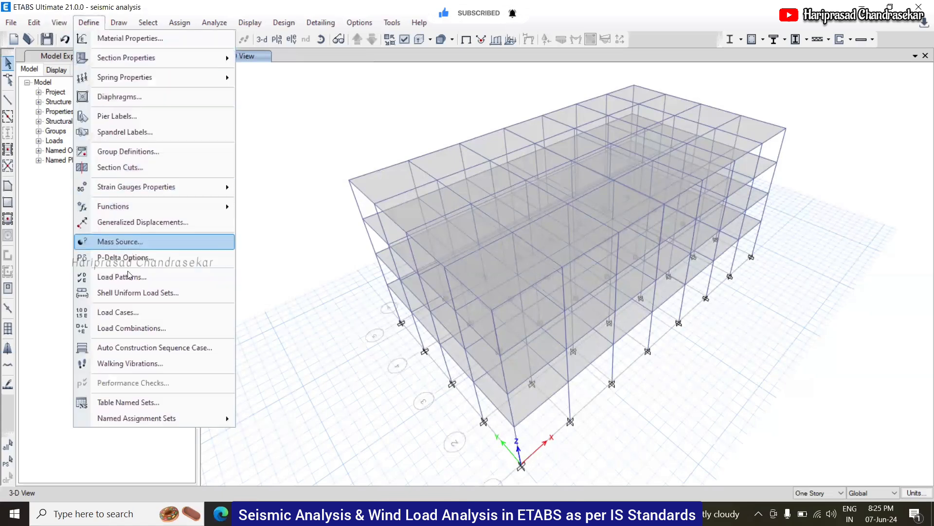
pyautogui.click(131, 313)
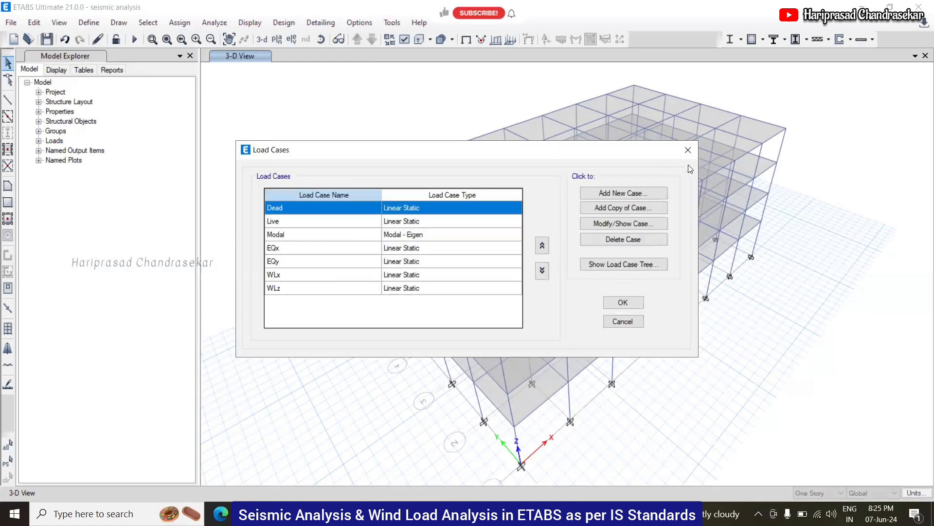
pyautogui.click(688, 150)
# - Set the wind direction angle of load pattern WLz to 90 degrees only, recheck its exposure width data and accept the load patterns
pyautogui.click(88, 22)
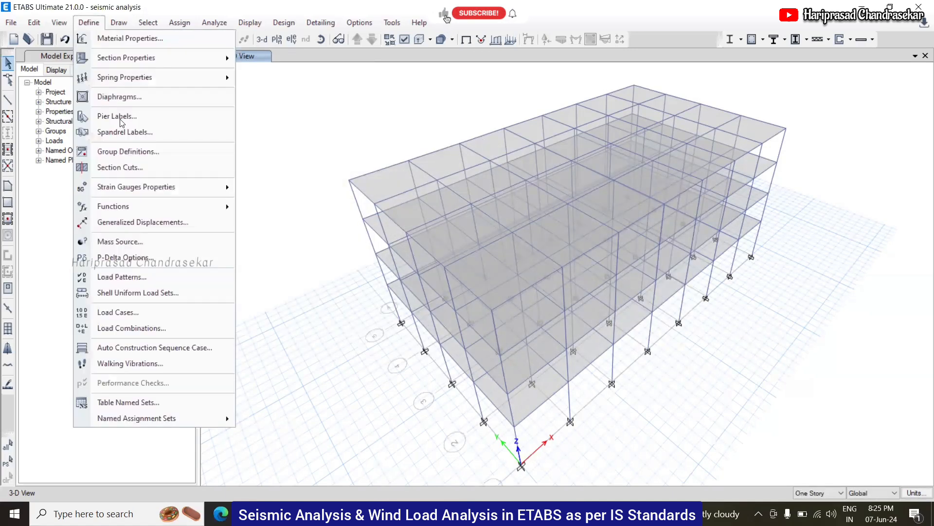
pyautogui.click(150, 282)
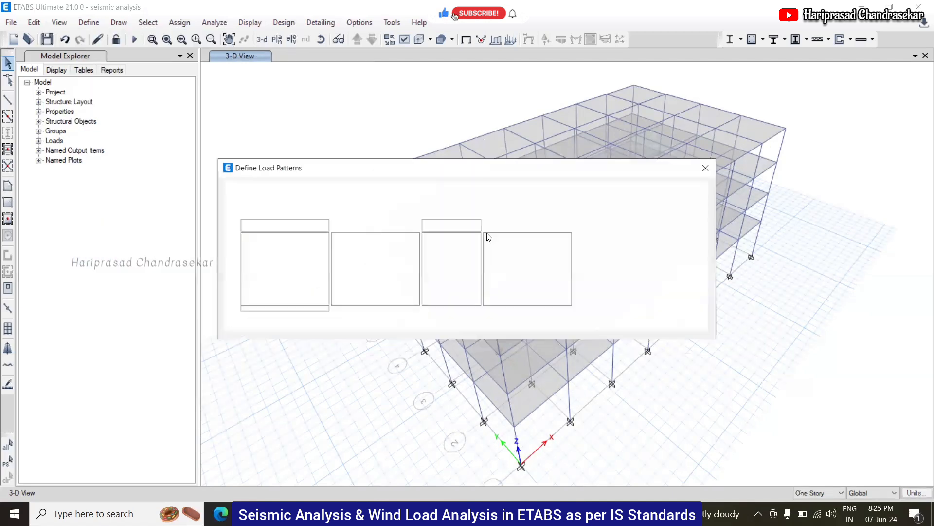
pyautogui.click(487, 277)
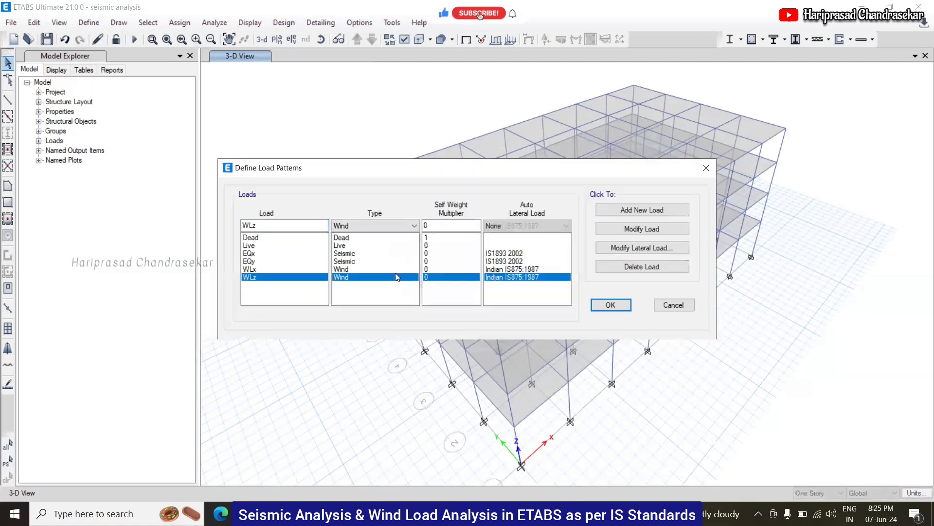
pyautogui.click(647, 249)
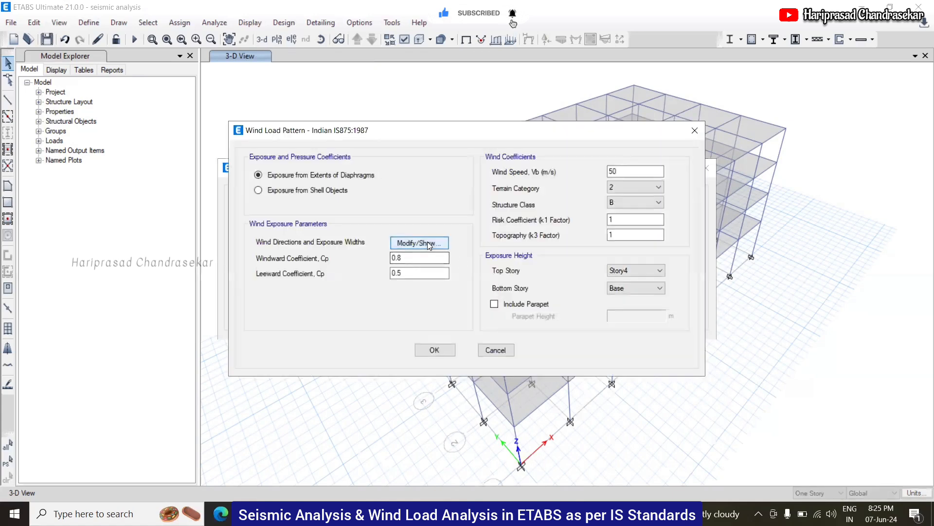
pyautogui.click(422, 247)
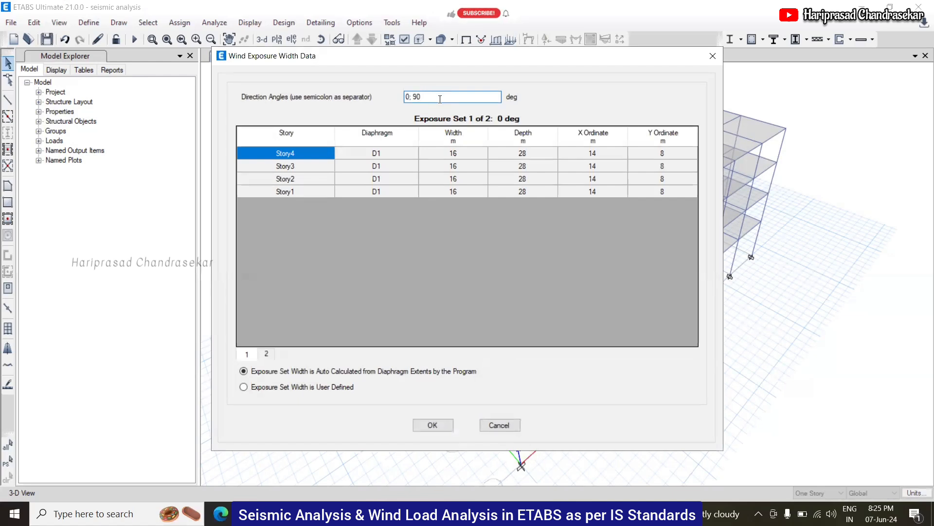
pyautogui.click(390, 264)
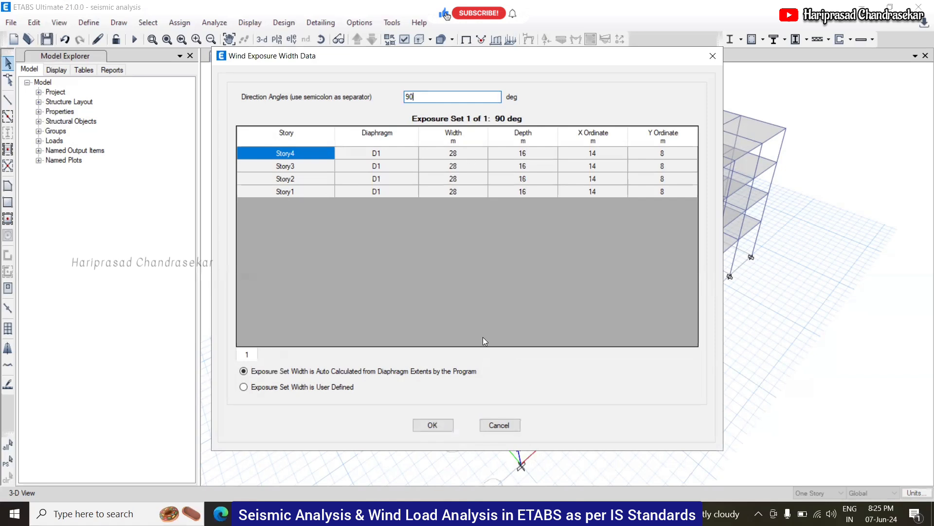
pyautogui.click(432, 425)
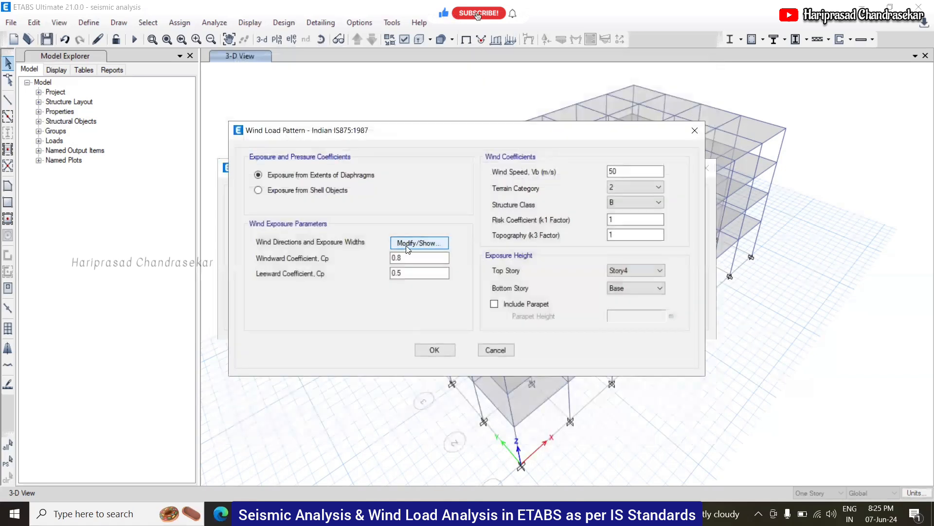
pyautogui.click(407, 248)
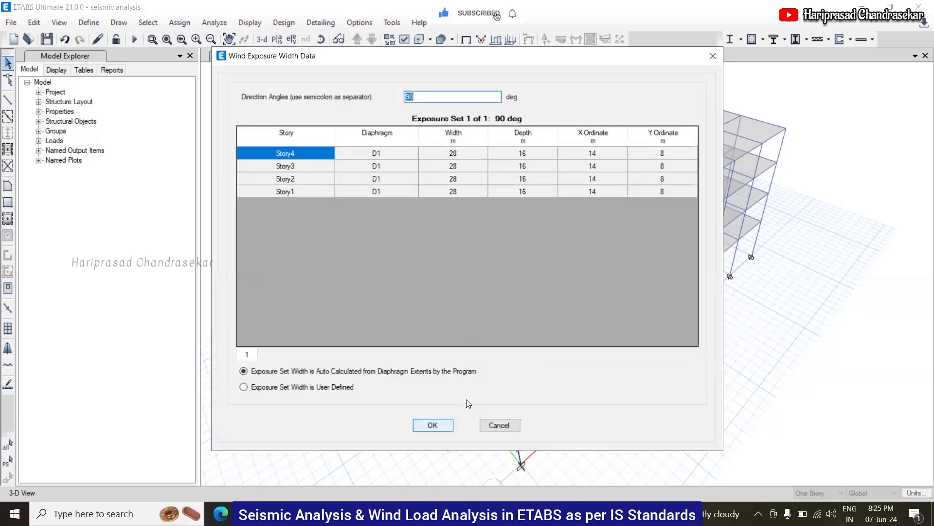
pyautogui.click(433, 425)
pyautogui.click(428, 348)
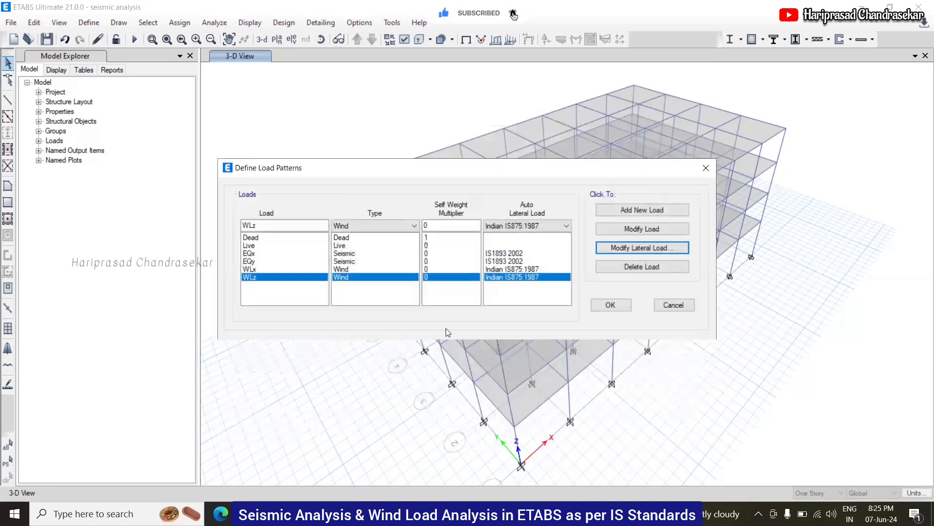
pyautogui.click(611, 305)
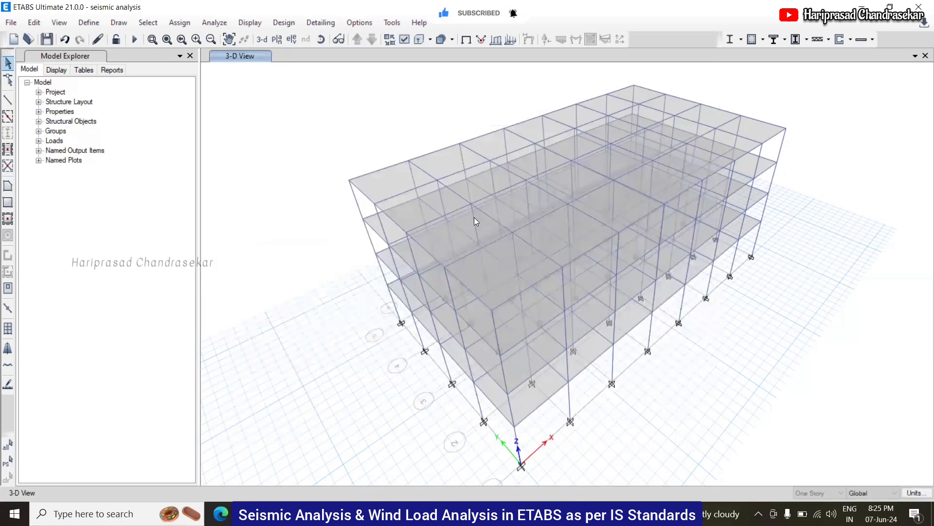
# - Rerun the analysis and display the frame axial force diagram for load case WLz in the 3-D view
pyautogui.click(135, 39)
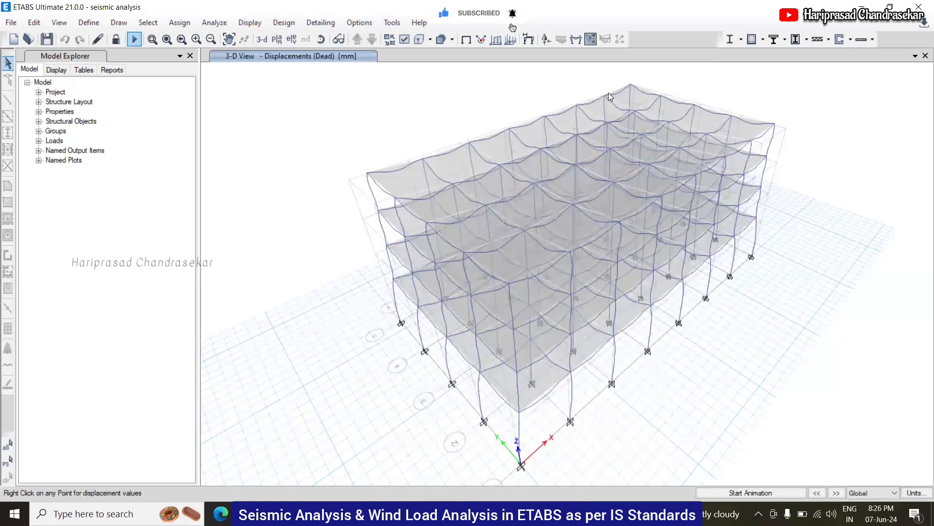
pyautogui.click(577, 39)
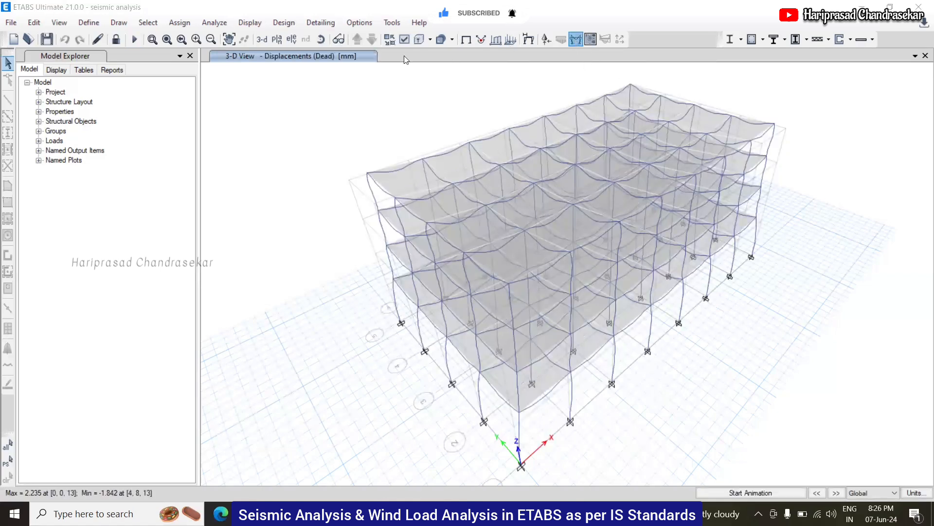
pyautogui.click(684, 128)
pyautogui.click(657, 179)
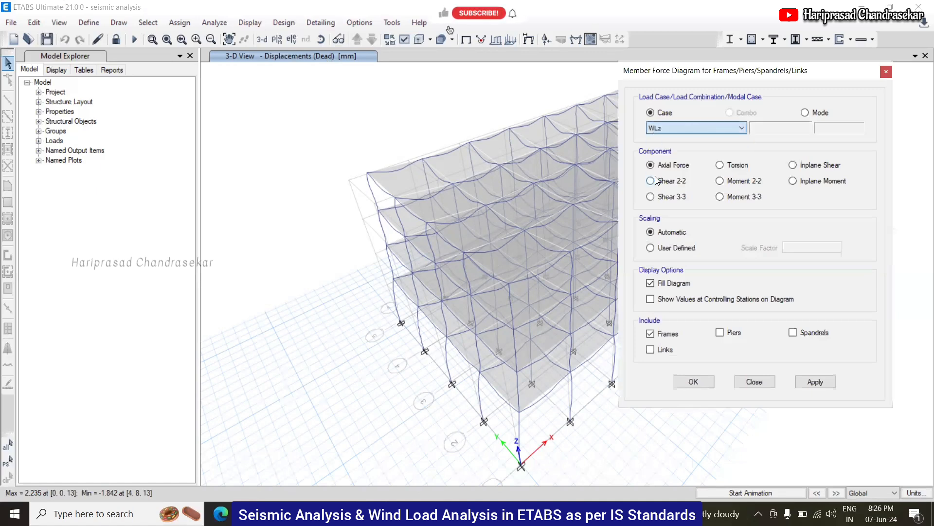
pyautogui.click(686, 379)
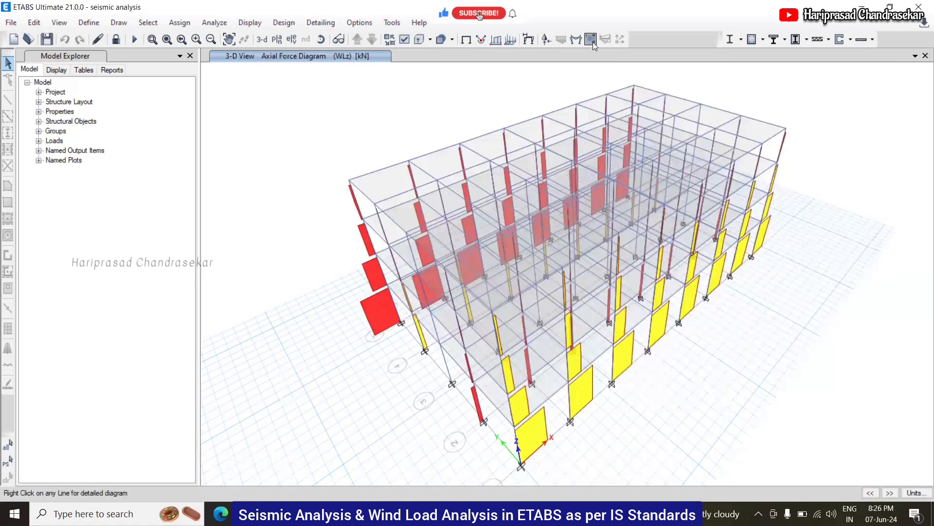
# - Display the deformed shape for load case WLz in the 3-D view with automatic scaling
pyautogui.click(528, 39)
pyautogui.click(392, 91)
pyautogui.click(379, 144)
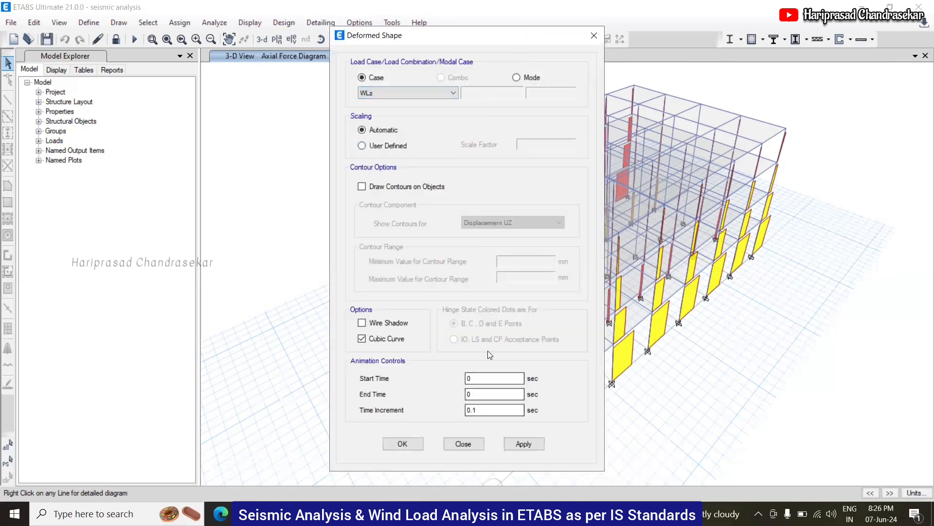
pyautogui.moveTo(456, 36); pyautogui.dragTo(704, 10)
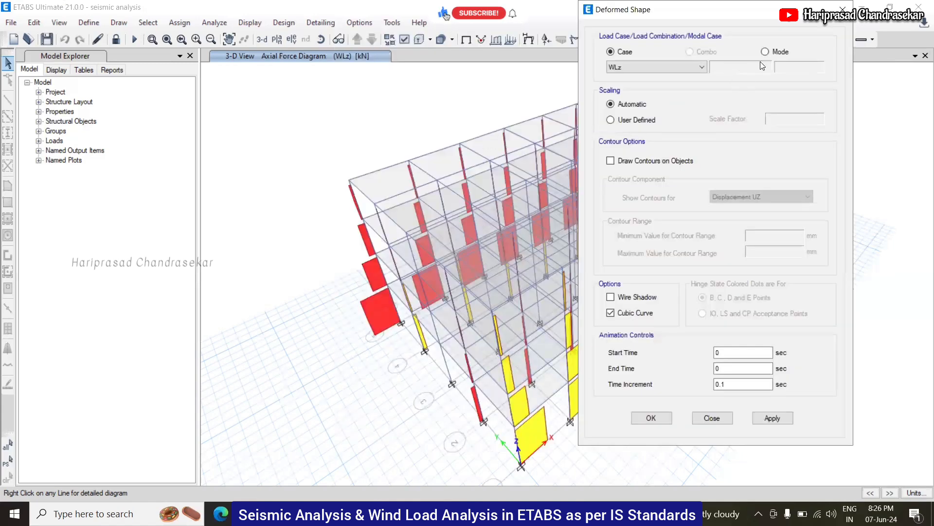
pyautogui.press('Return')
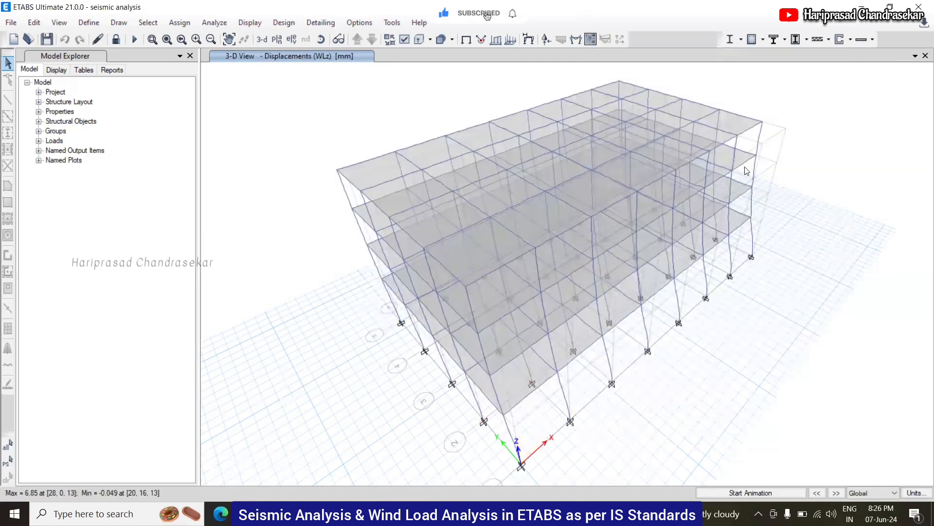
# - Animate the WLz deformed shape of the building in the 3-D view, stop it after viewing and inspect the displaced frame
pyautogui.scroll(-5, 511, 292)
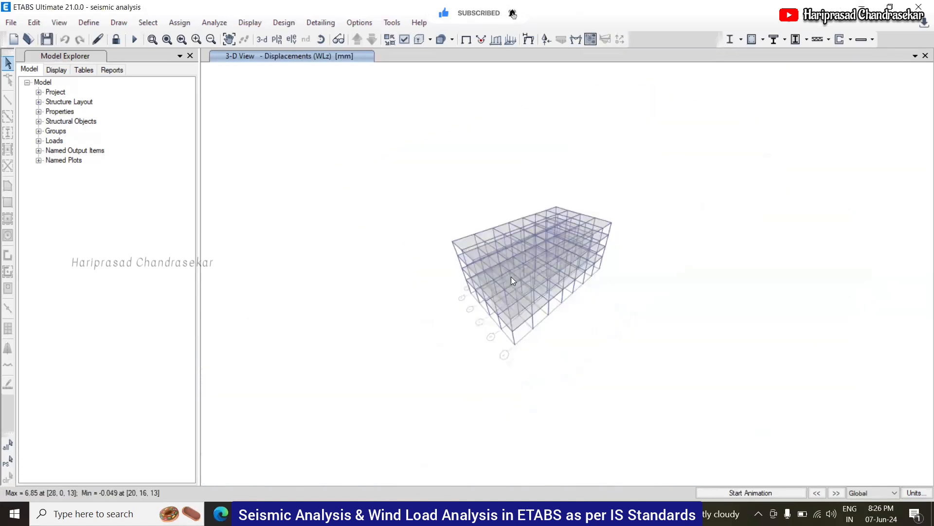
pyautogui.scroll(8, 505, 315)
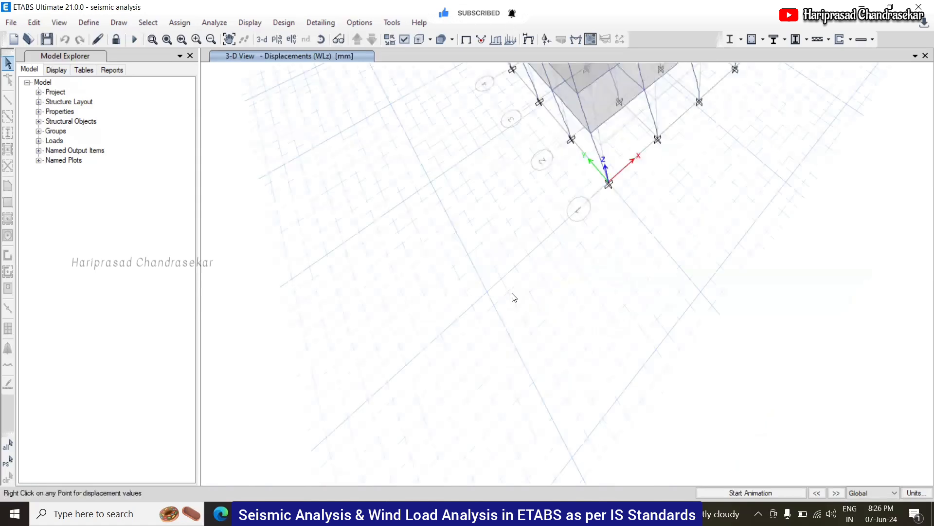
pyautogui.scroll(-5, 511, 296)
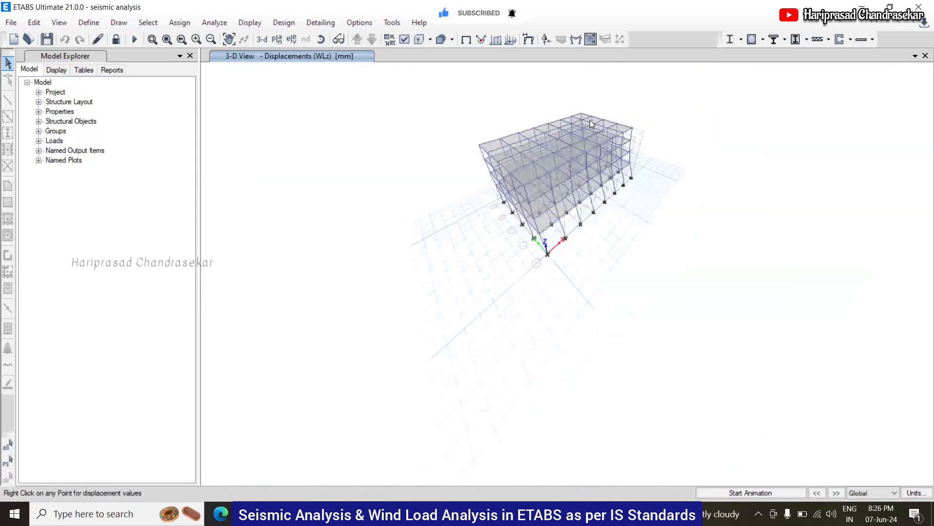
pyautogui.scroll(5, 590, 119)
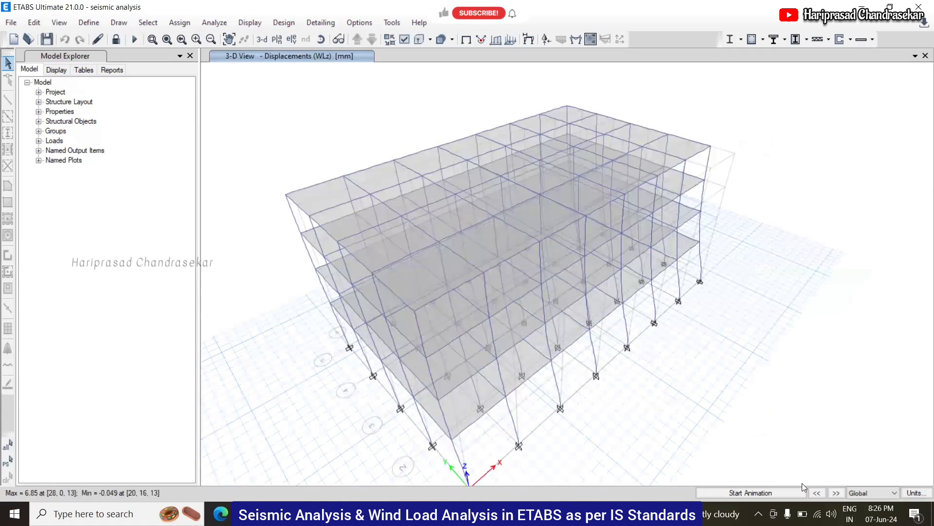
pyautogui.click(757, 492)
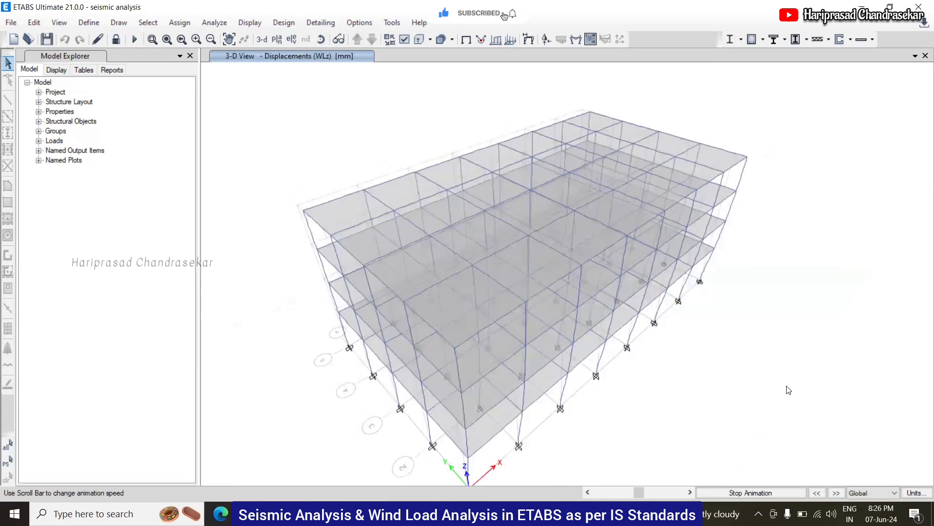
pyautogui.scroll(-3, 729, 249)
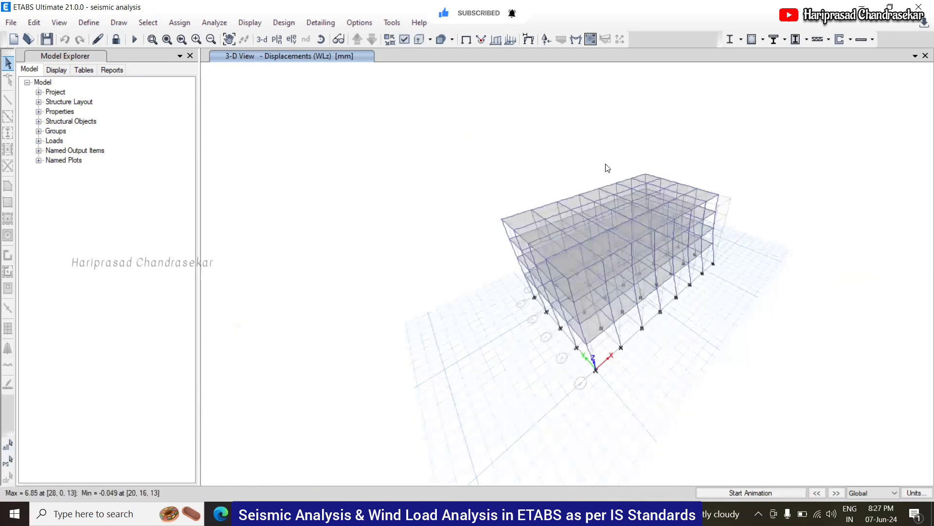
pyautogui.scroll(3, 636, 196)
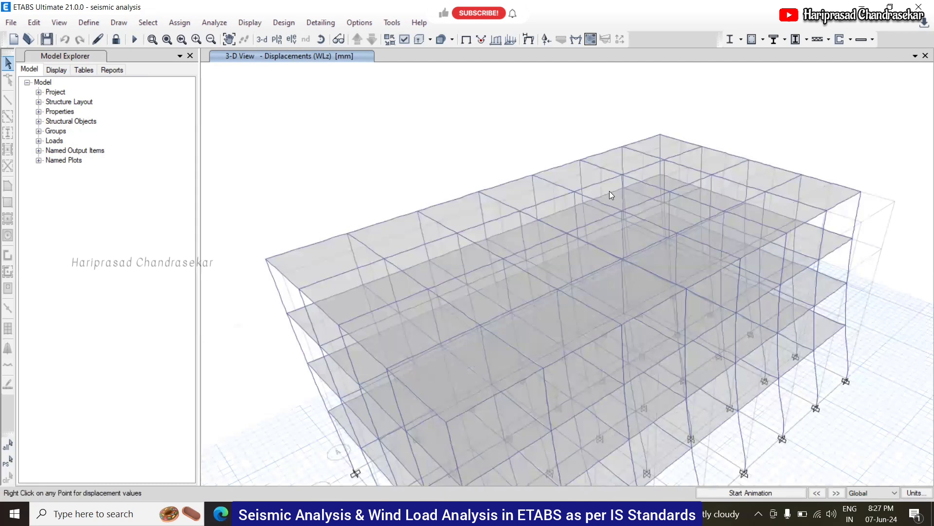
pyautogui.scroll(-3, 609, 190)
pyautogui.scroll(3, 608, 194)
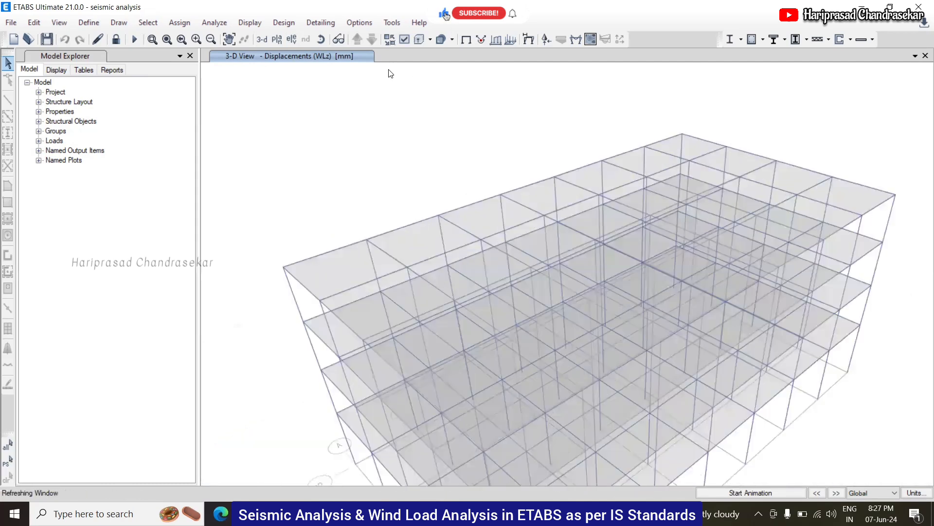
# - Show the WLz deformed shape in the elevation view along grid line A
pyautogui.click(292, 39)
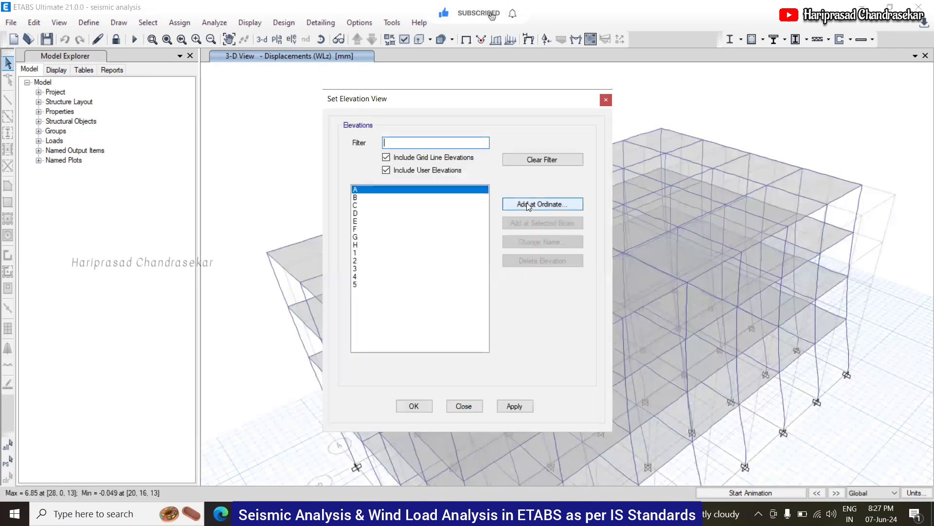
pyautogui.click(414, 406)
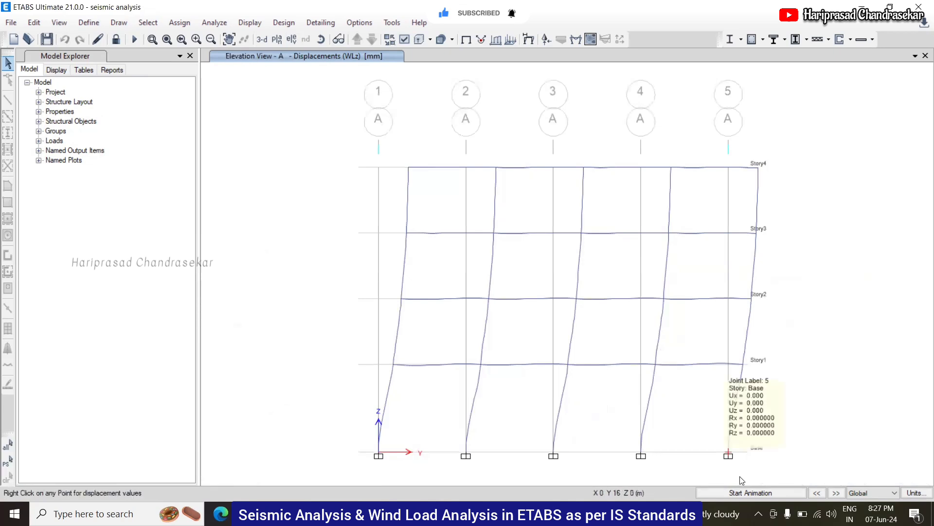
pyautogui.click(361, 56)
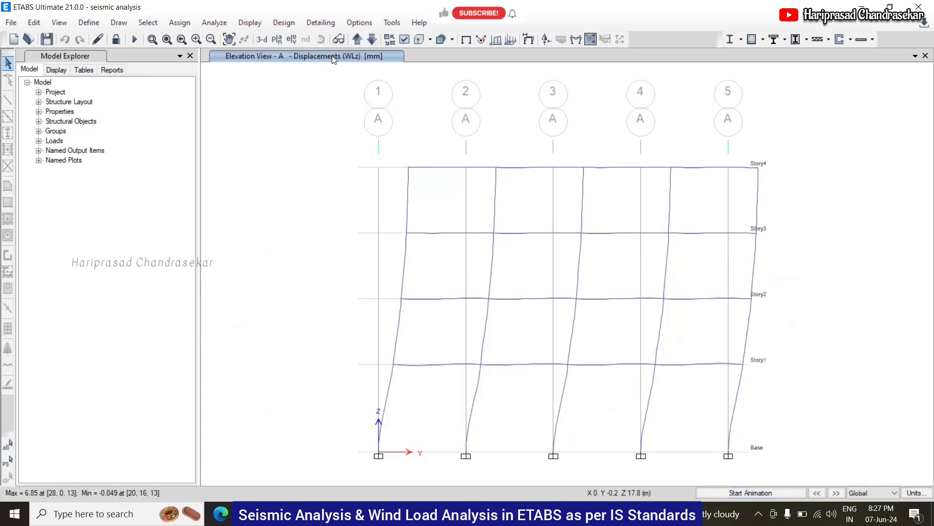
# - Switch to the elevation view along grid line 1 to check the WLz deformed shape there
pyautogui.click(292, 39)
pyautogui.click(355, 259)
pyautogui.click(355, 253)
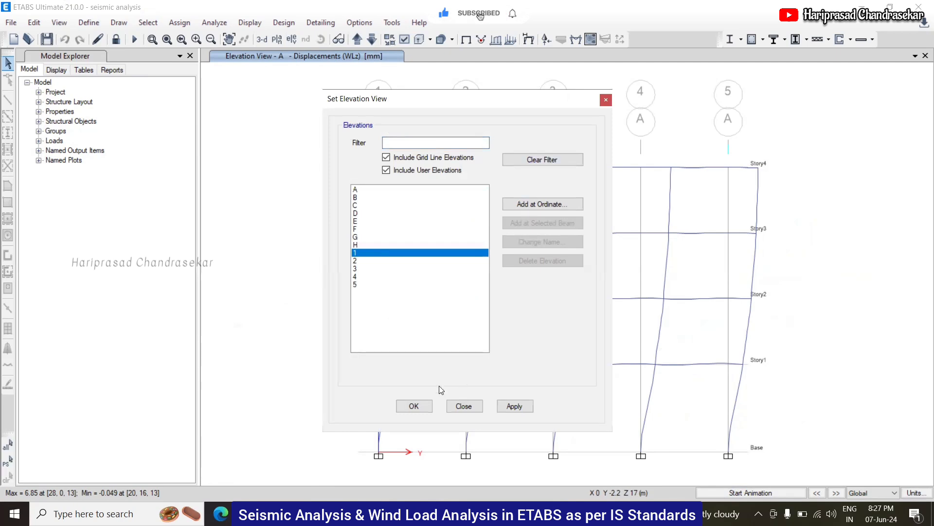
pyautogui.click(408, 406)
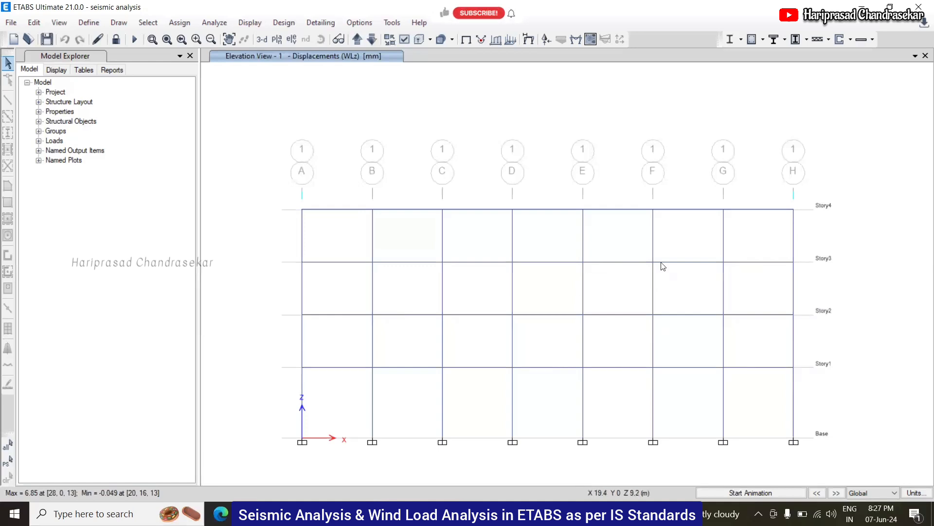
# - Display the deformed shape for load case WLx in the grid line 1 elevation
pyautogui.click(575, 38)
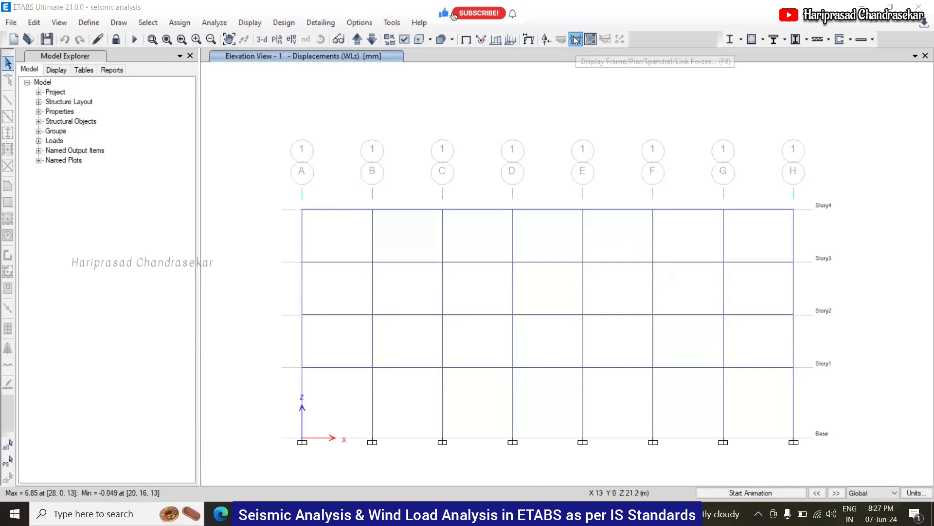
pyautogui.click(886, 72)
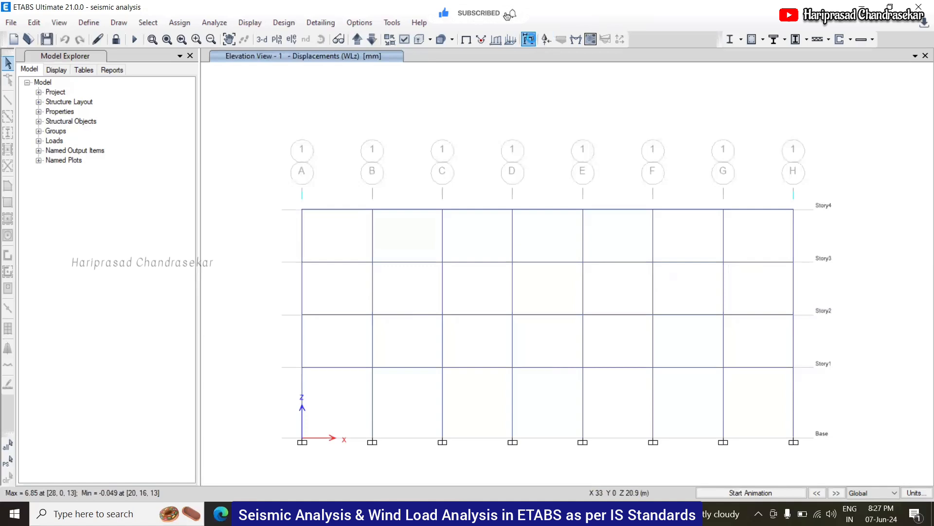
pyautogui.click(529, 40)
pyautogui.click(419, 97)
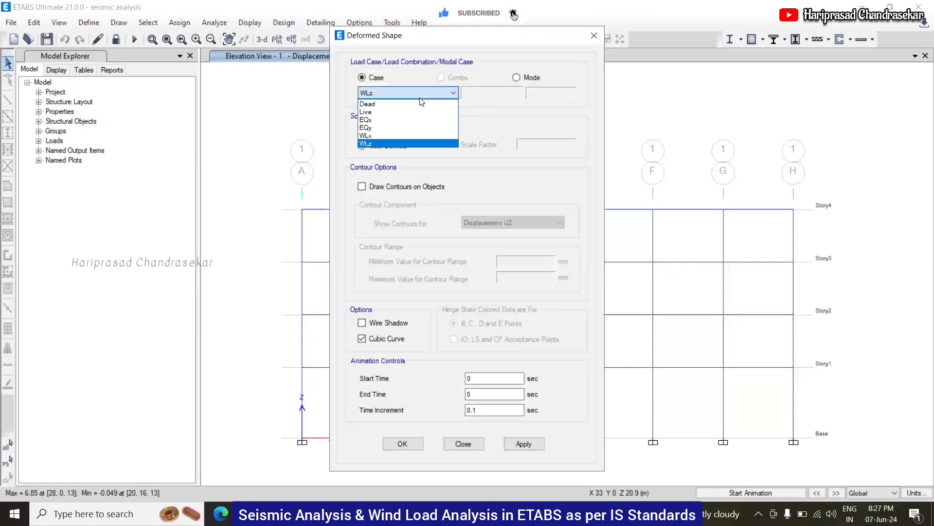
pyautogui.click(385, 136)
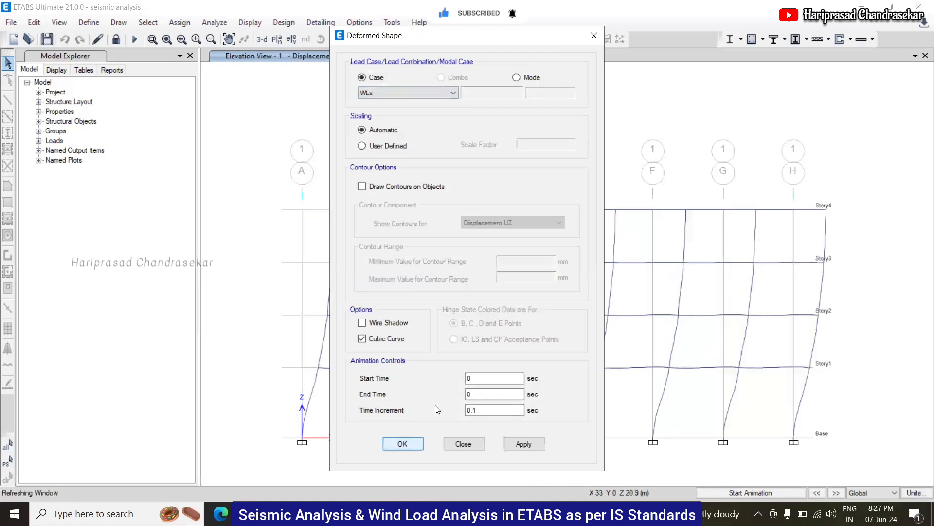
pyautogui.click(402, 443)
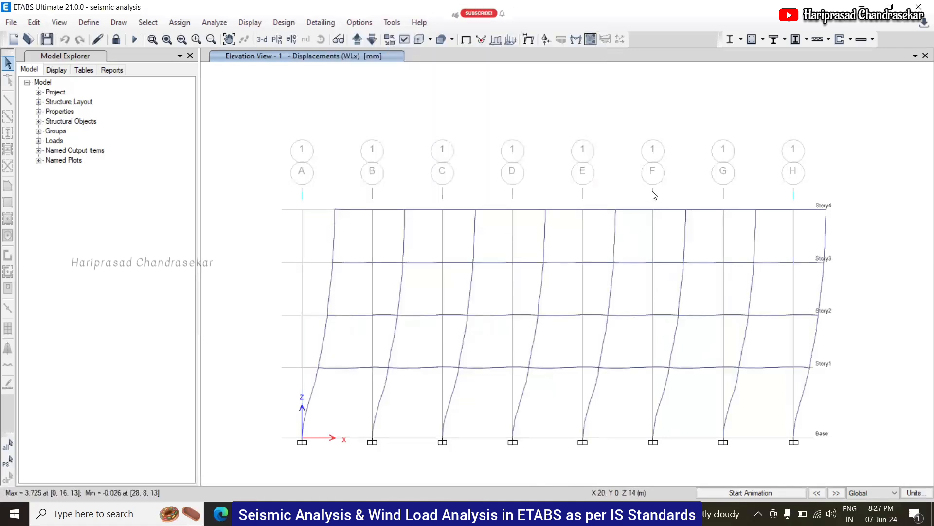